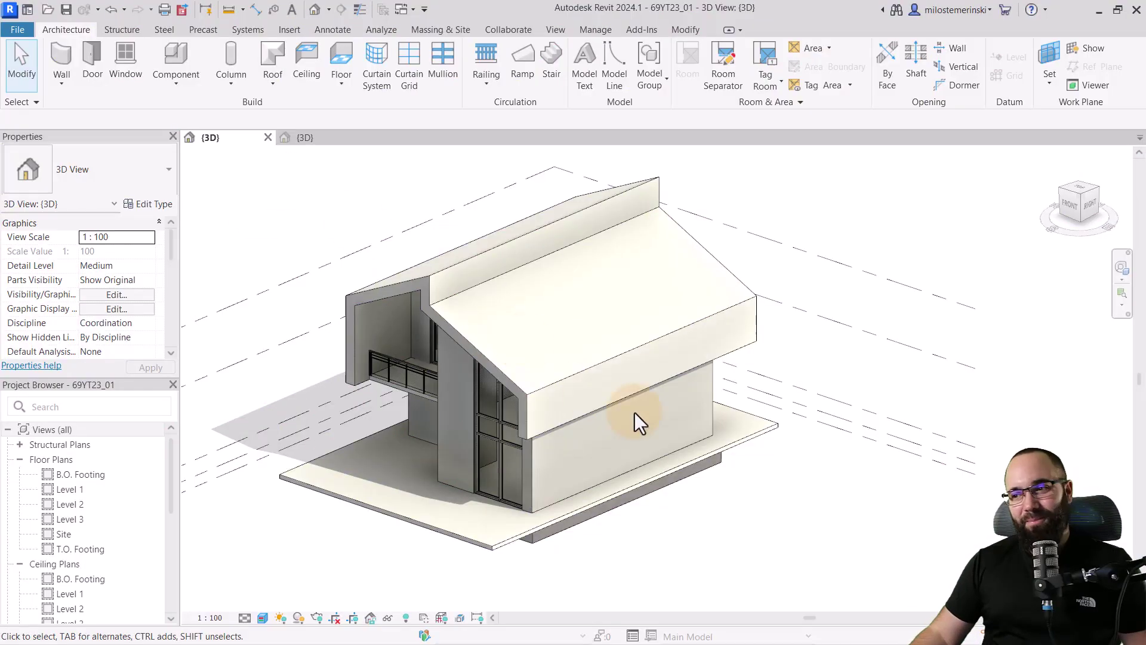
- Orbit the house and terrain projects' 3D views to compare the two models
shift+middle_drag(664, 493, 686, 511)
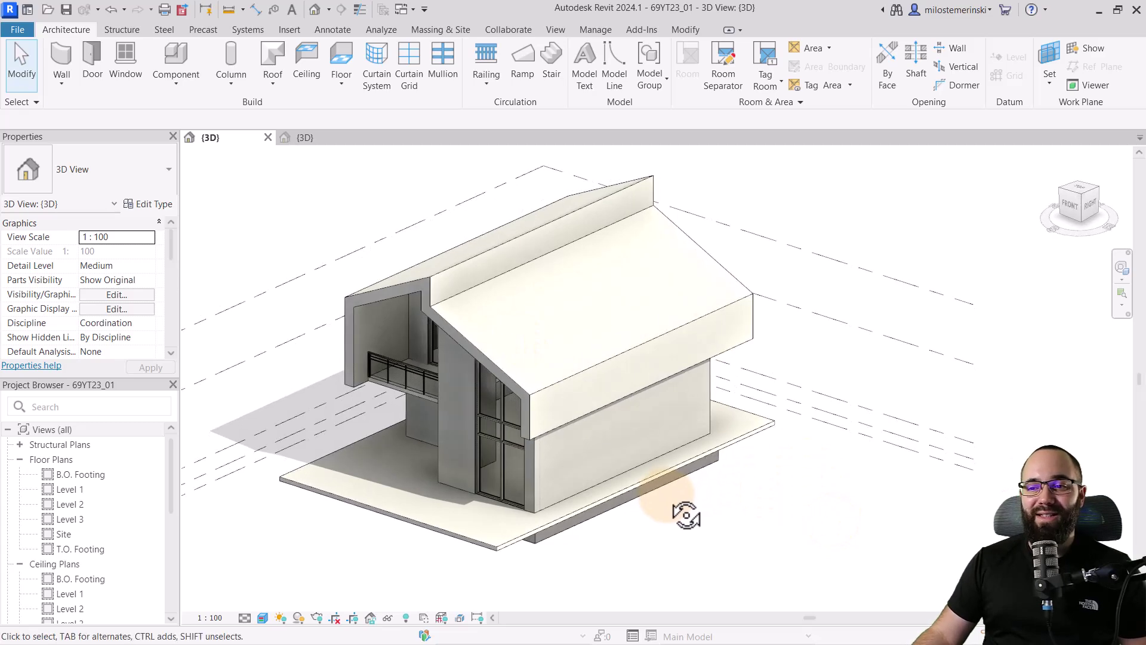
mouse_move(621, 532)
shift+middle_down()
mouse_move(679, 482)
mouse_move(642, 538)
shift+middle_up()
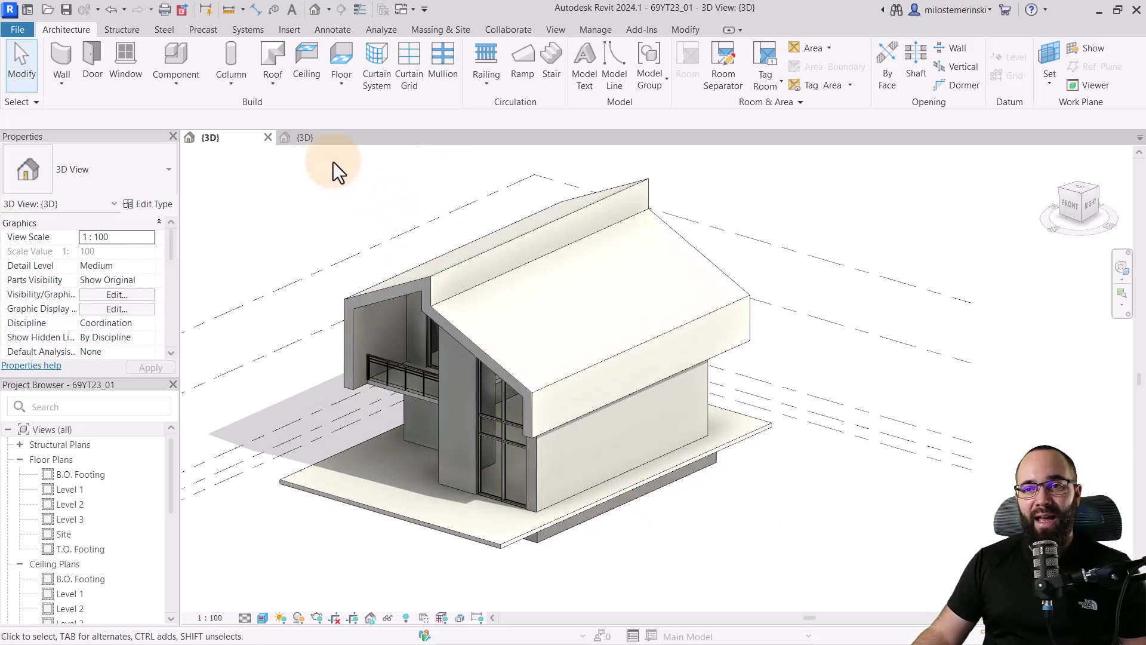
click(305, 138)
mouse_move(522, 438)
shift+middle_down()
mouse_move(511, 447)
mouse_move(536, 460)
mouse_move(519, 447)
shift+middle_up()
mouse_move(456, 424)
shift+middle_down()
mouse_move(538, 463)
mouse_move(533, 382)
shift+middle_up()
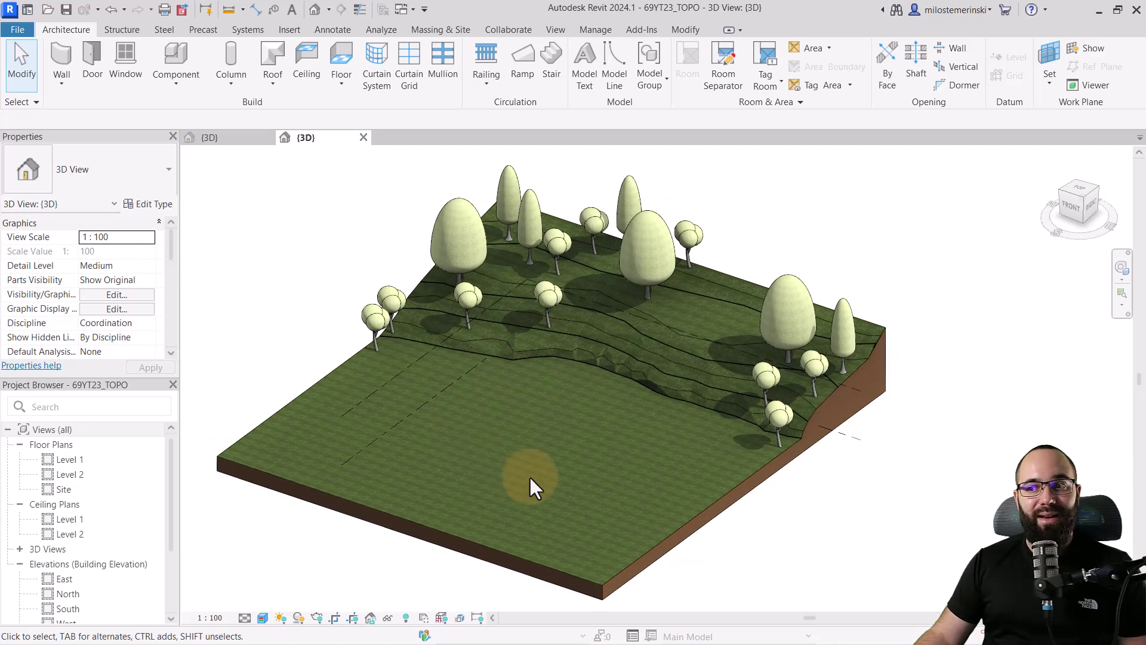
click(240, 137)
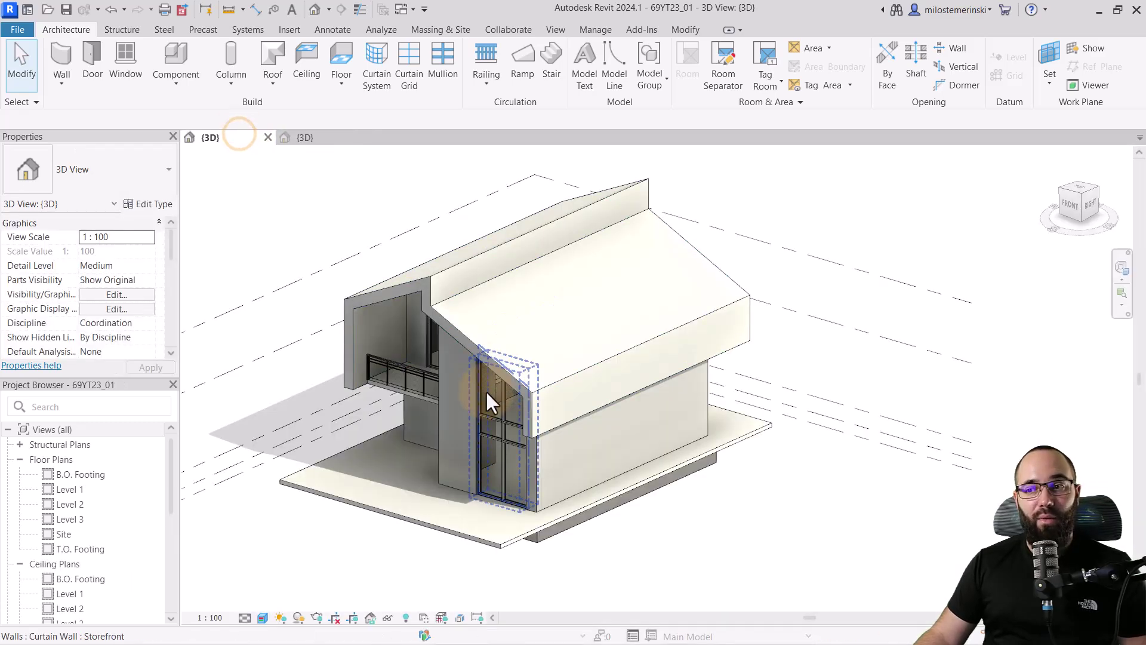
shift+middle_drag(417, 517, 465, 455)
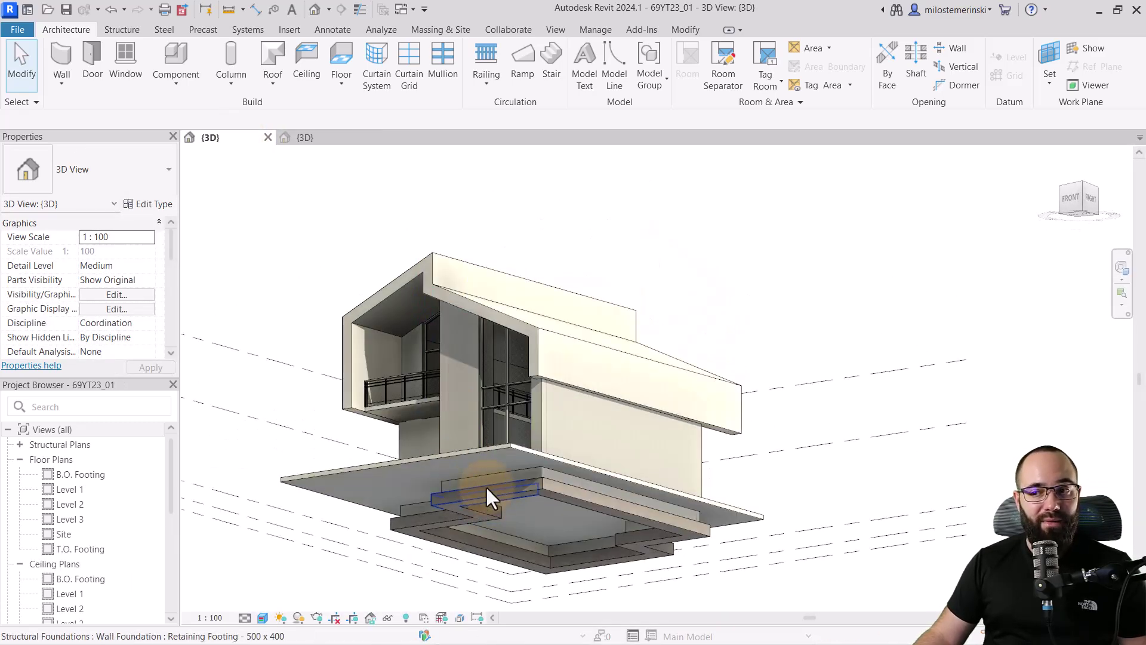
shift+middle_drag(382, 389, 384, 545)
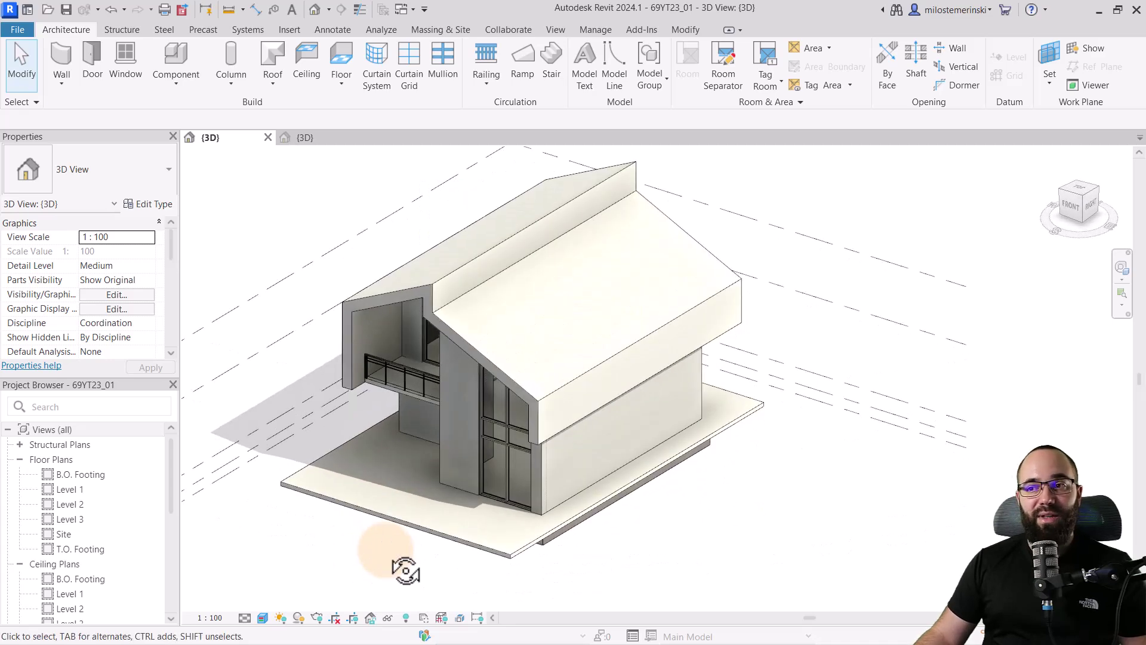
middle_drag(318, 566, 327, 591)
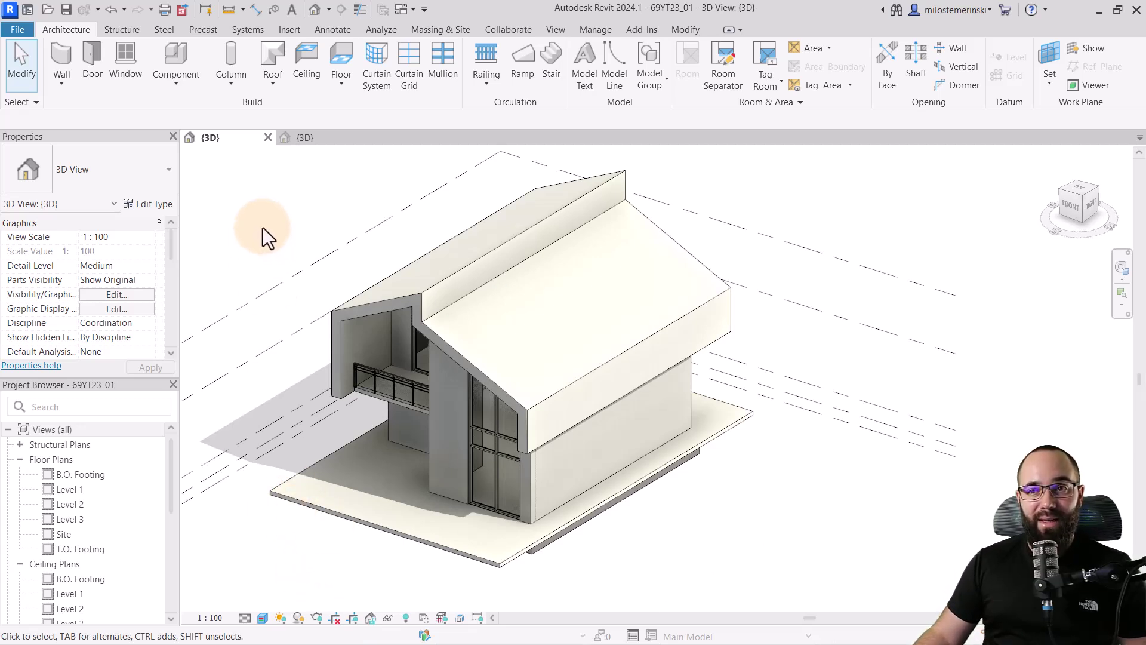
- Open the Site floor plan and centre the view on the building
double_click(74, 534)
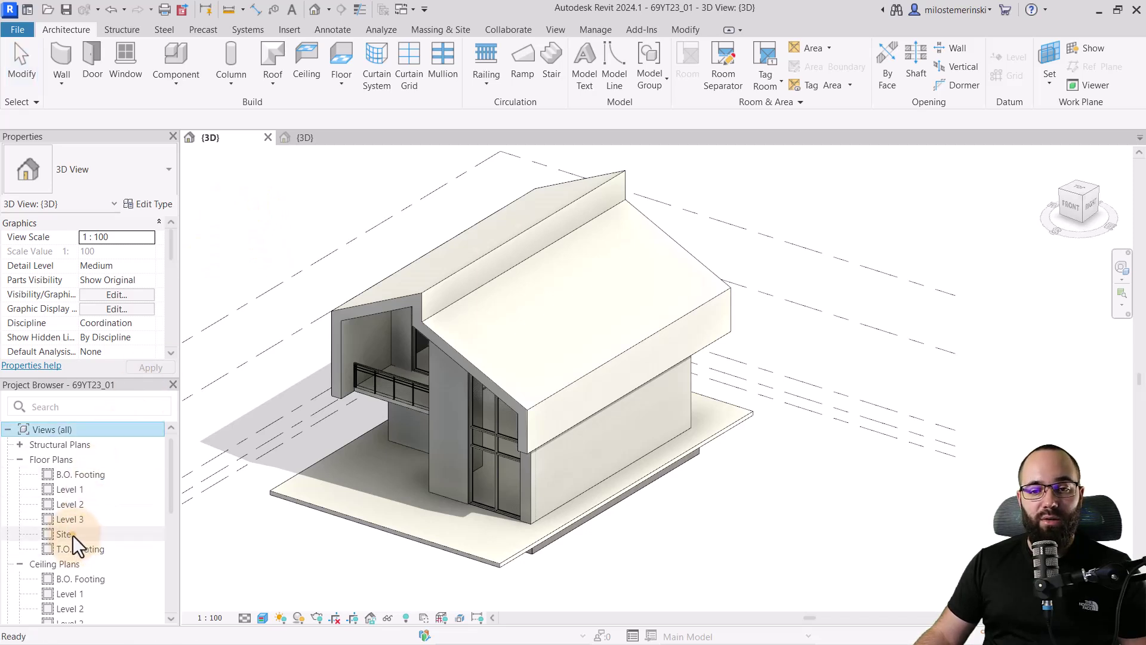
middle_drag(687, 468, 491, 383)
scroll(479, 405, up, 6)
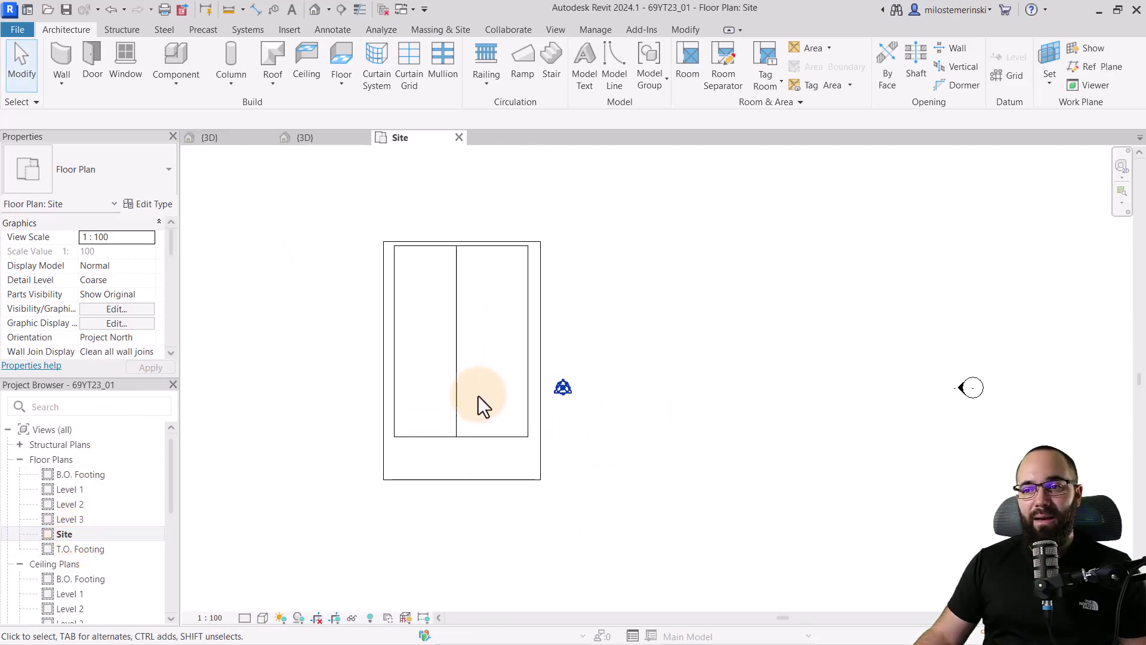
middle_drag(461, 333, 440, 378)
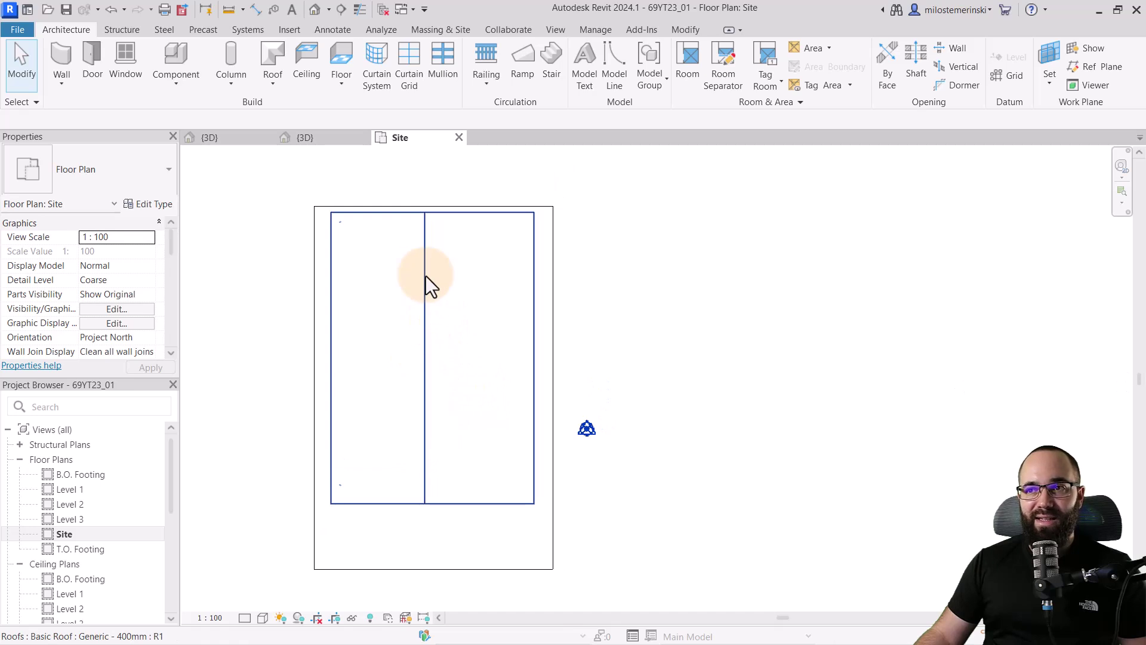
- Draw a rectangular toposolid boundary from the slab's top-left to bottom-right corner, then view the terrain
click(437, 31)
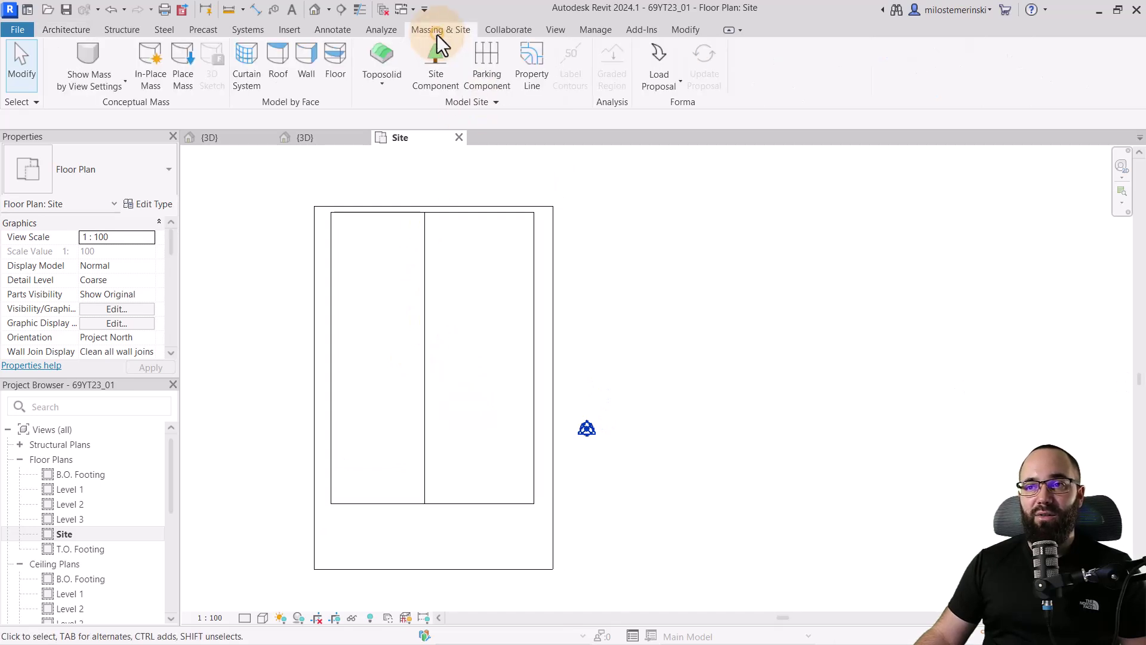
click(378, 64)
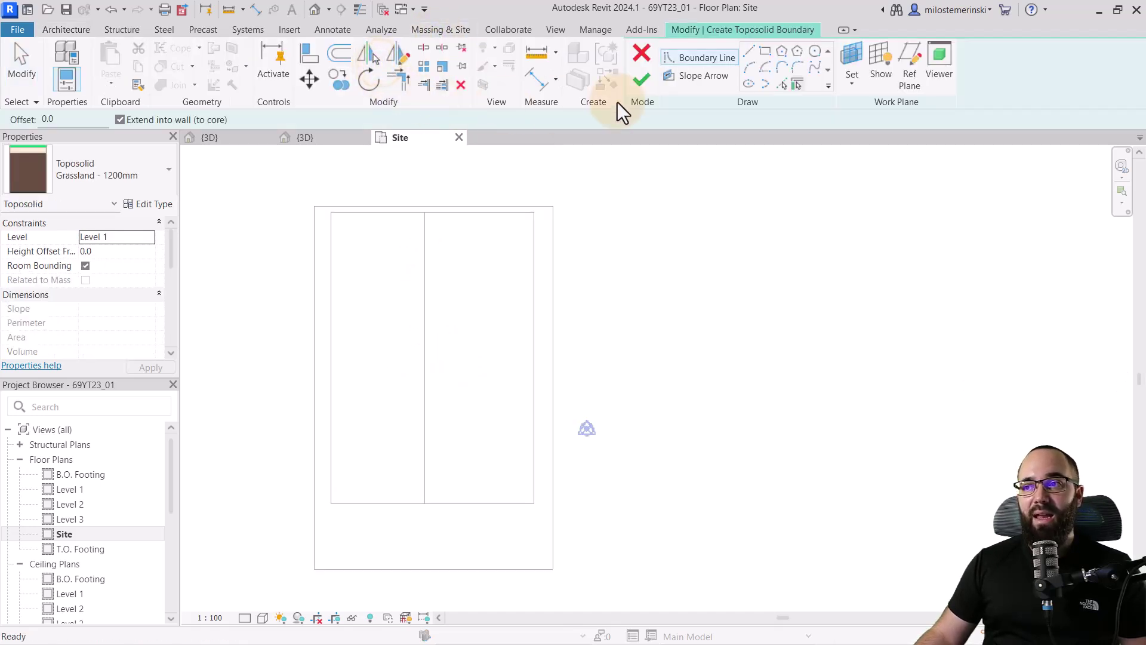
click(766, 52)
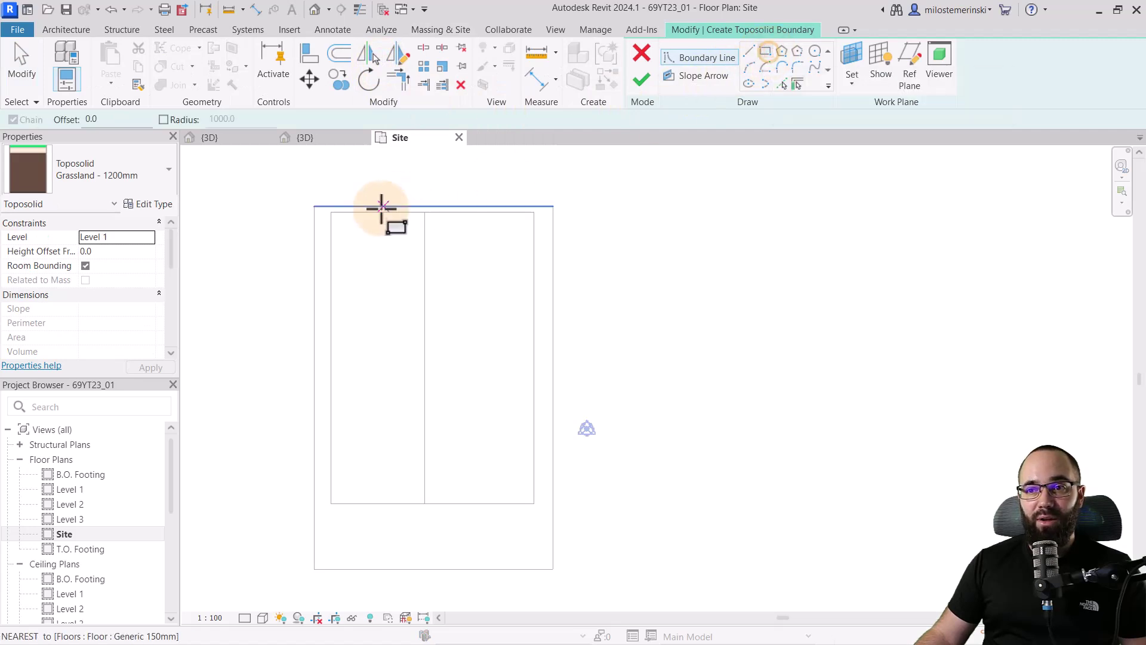
click(315, 207)
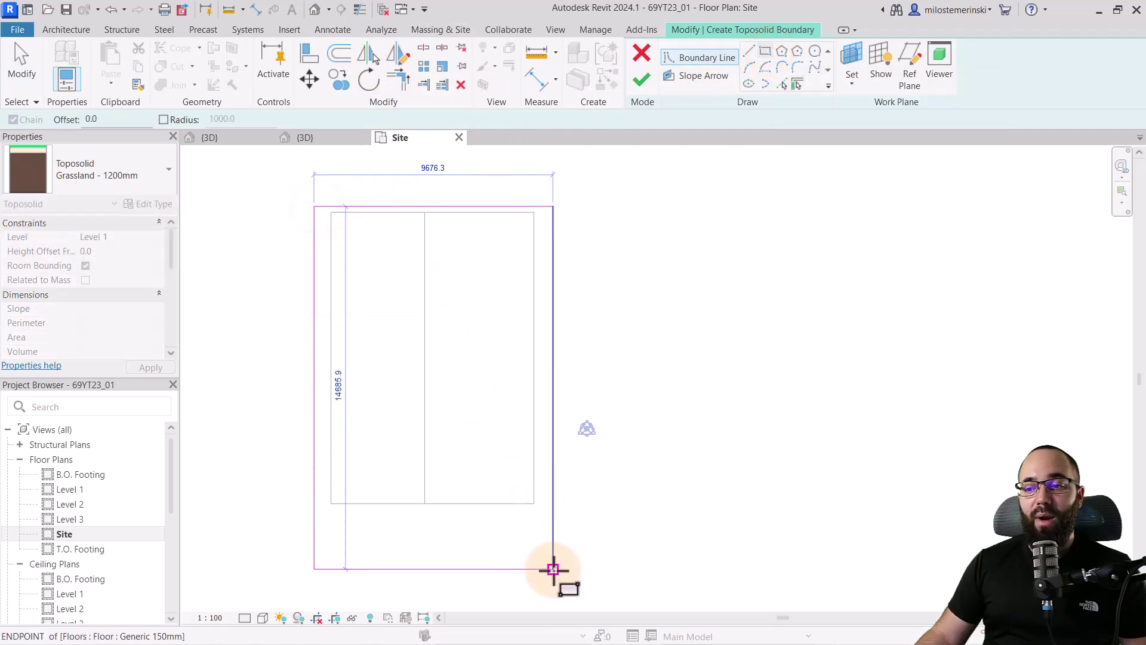
click(553, 568)
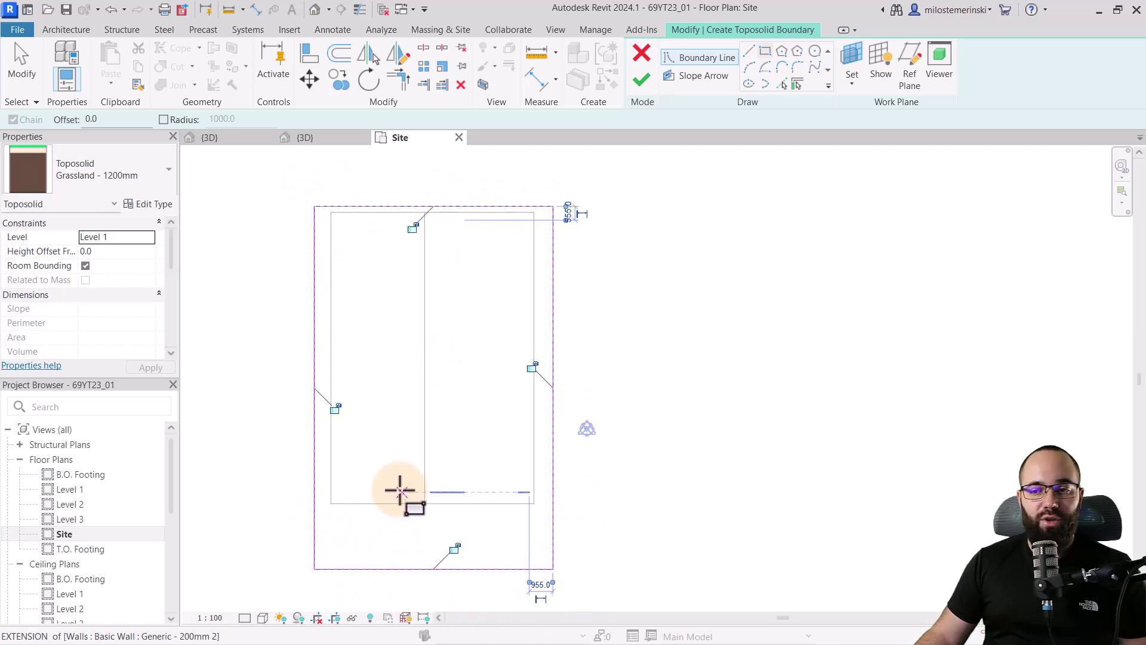
click(321, 139)
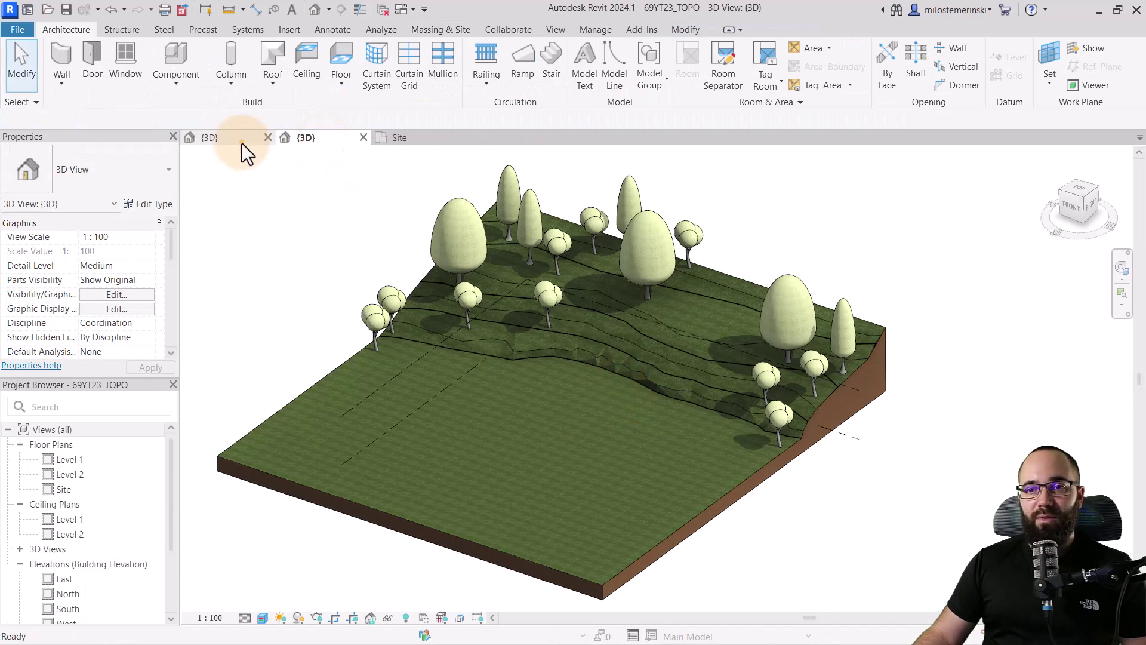
- Finish the Grassland - 1200mm toposolid sketch without attaching walls, then orbit to inspect it
click(242, 142)
click(645, 86)
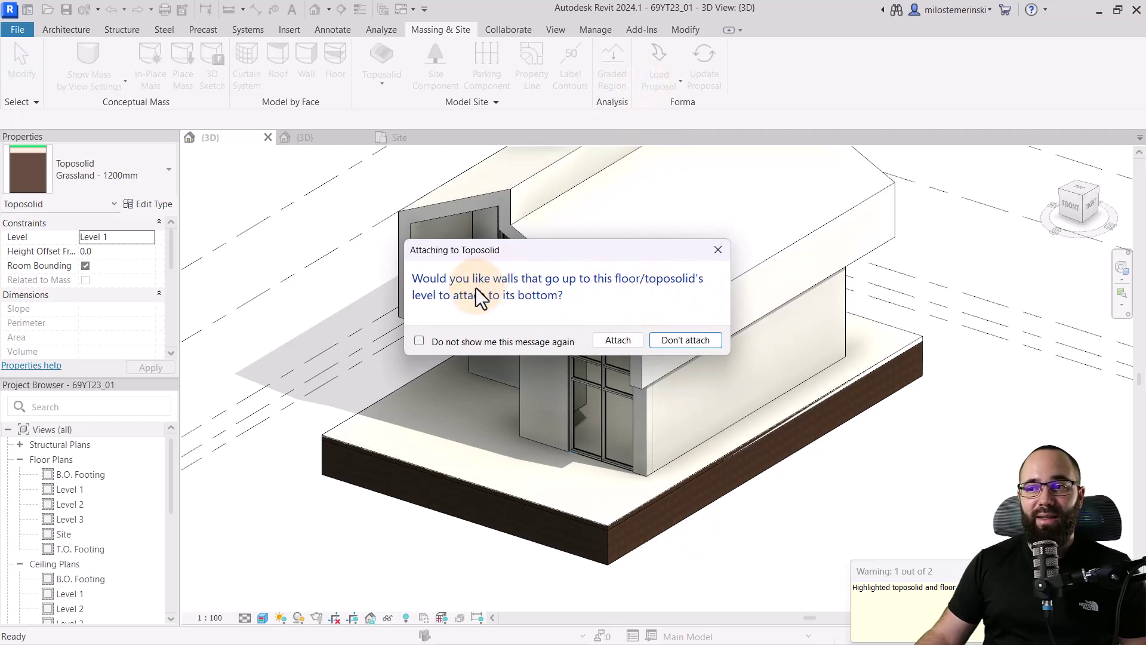
click(661, 340)
shift+middle_drag(660, 345, 642, 518)
scroll(481, 540, up, 3)
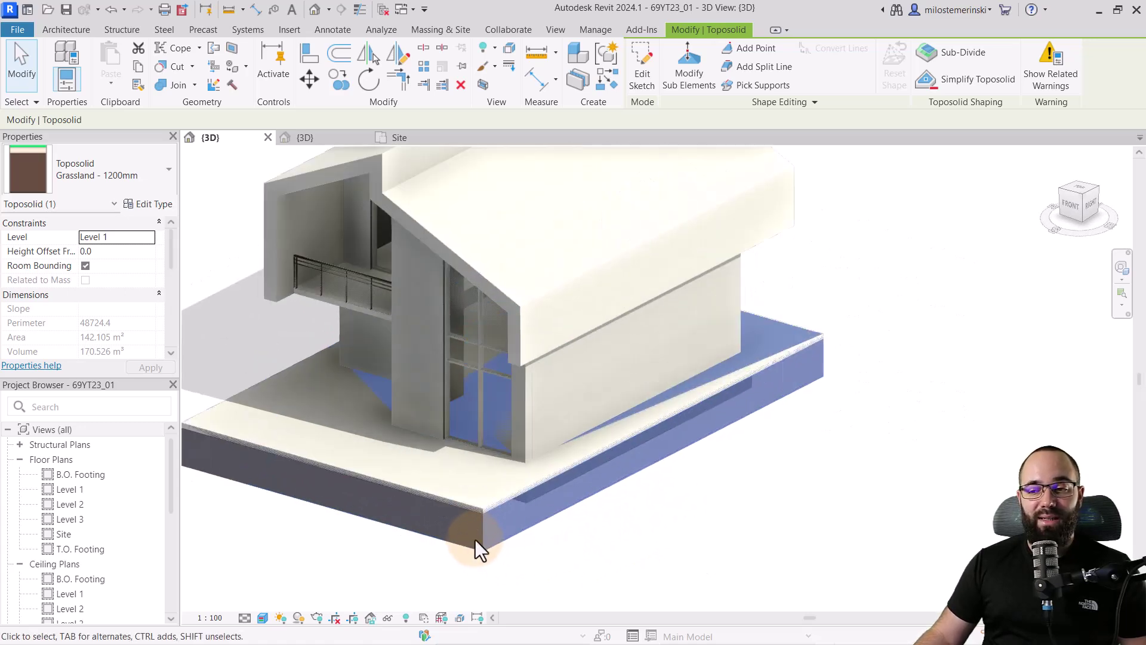
shift+middle_drag(487, 534, 461, 390)
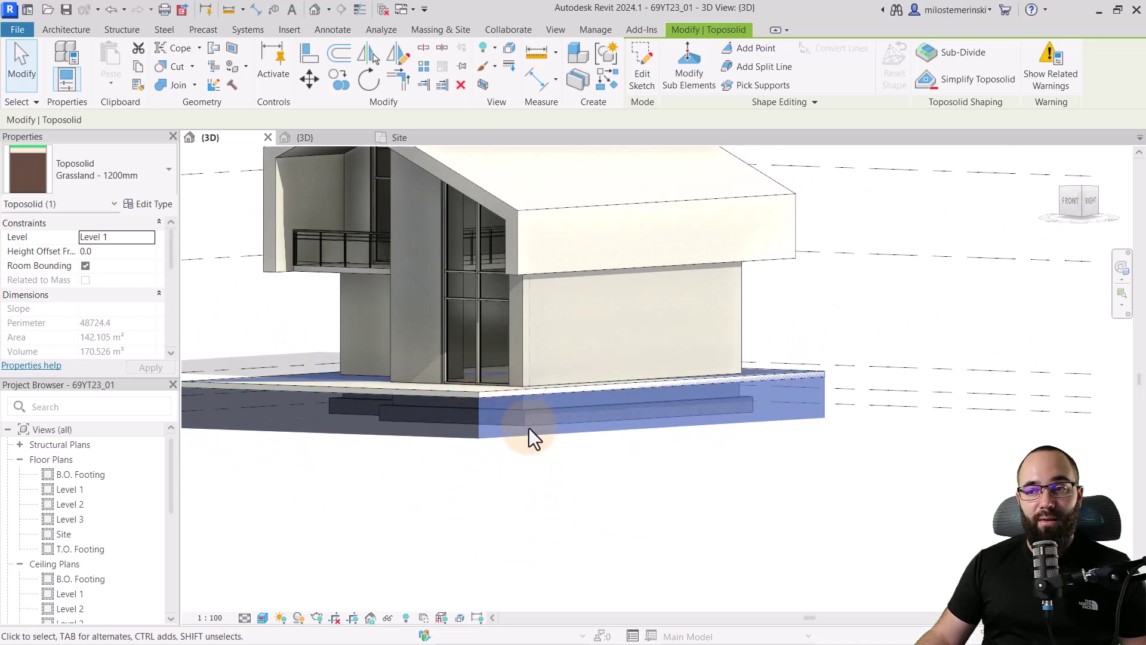
shift+middle_drag(561, 441, 558, 566)
mouse_move(605, 533)
shift+middle_down()
mouse_move(628, 525)
mouse_move(615, 554)
mouse_move(618, 530)
shift+middle_up()
click(589, 543)
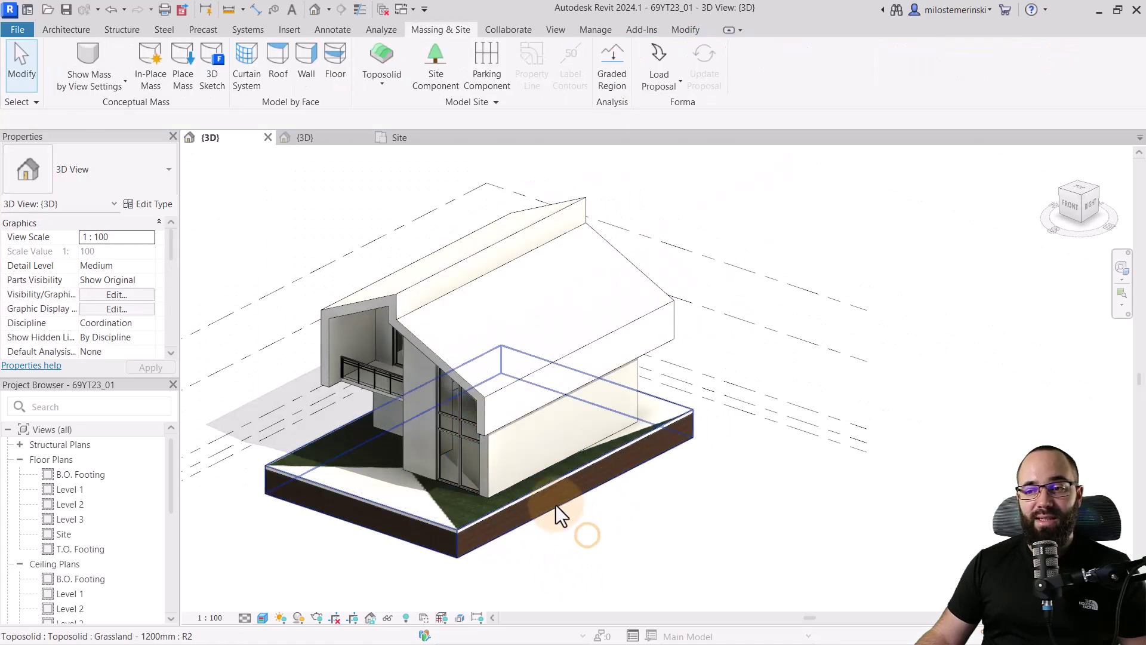
click(555, 503)
- Override the toposolid's graphics in this view with 60% surface transparency
right_click(266, 323)
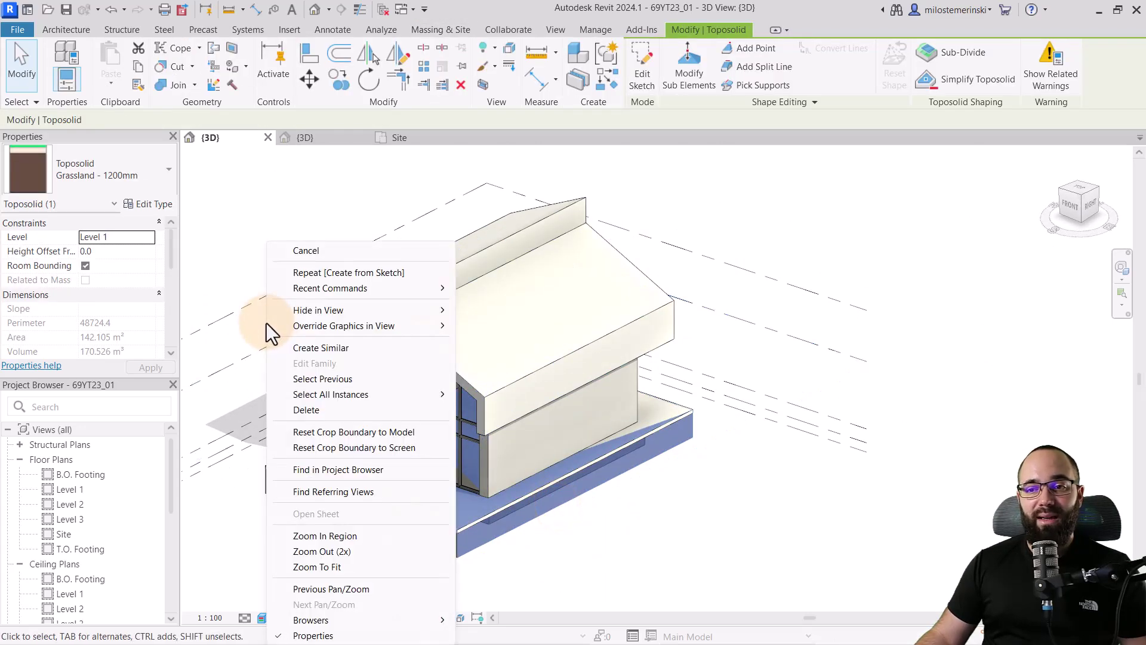
mouse_move(317, 326)
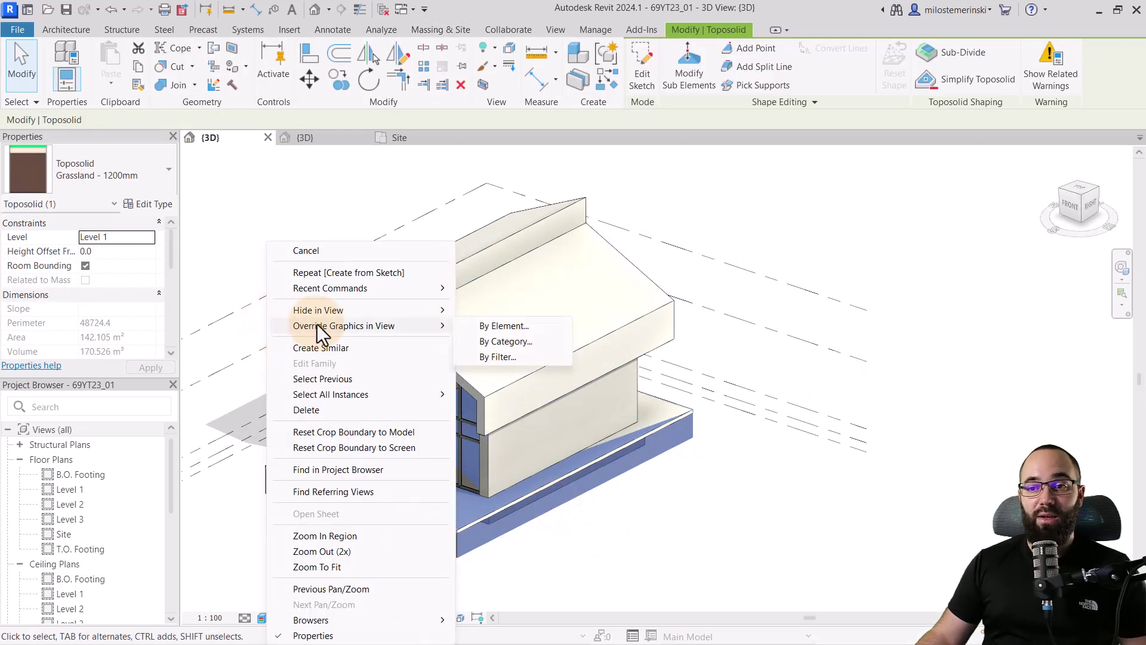
click(496, 324)
click(431, 321)
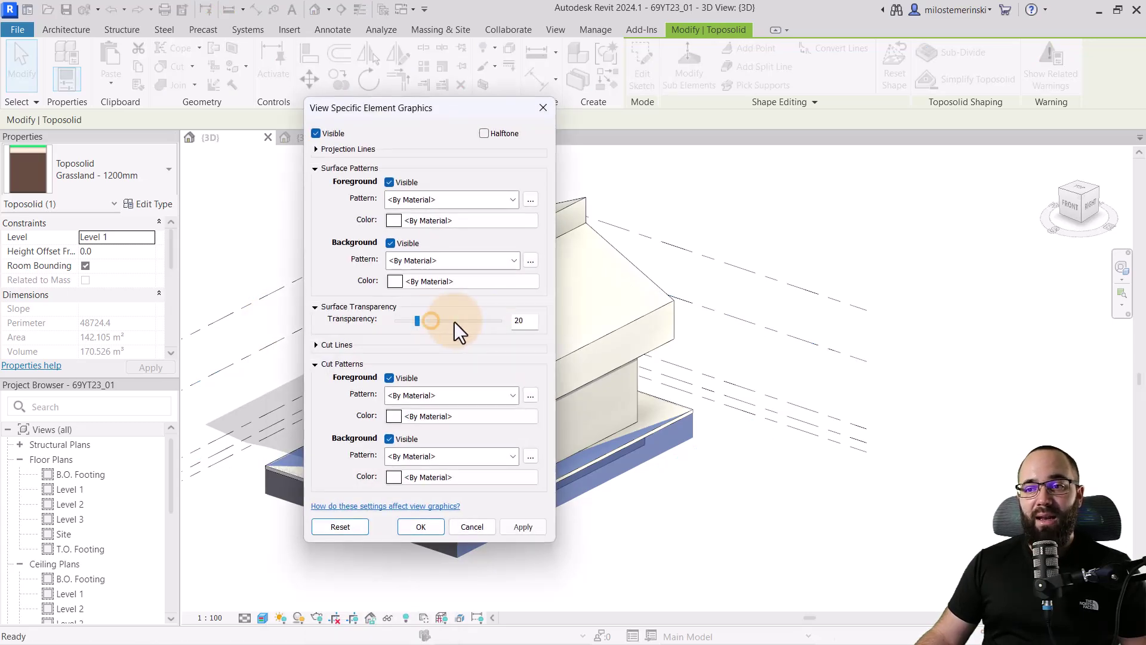
click(454, 321)
click(520, 527)
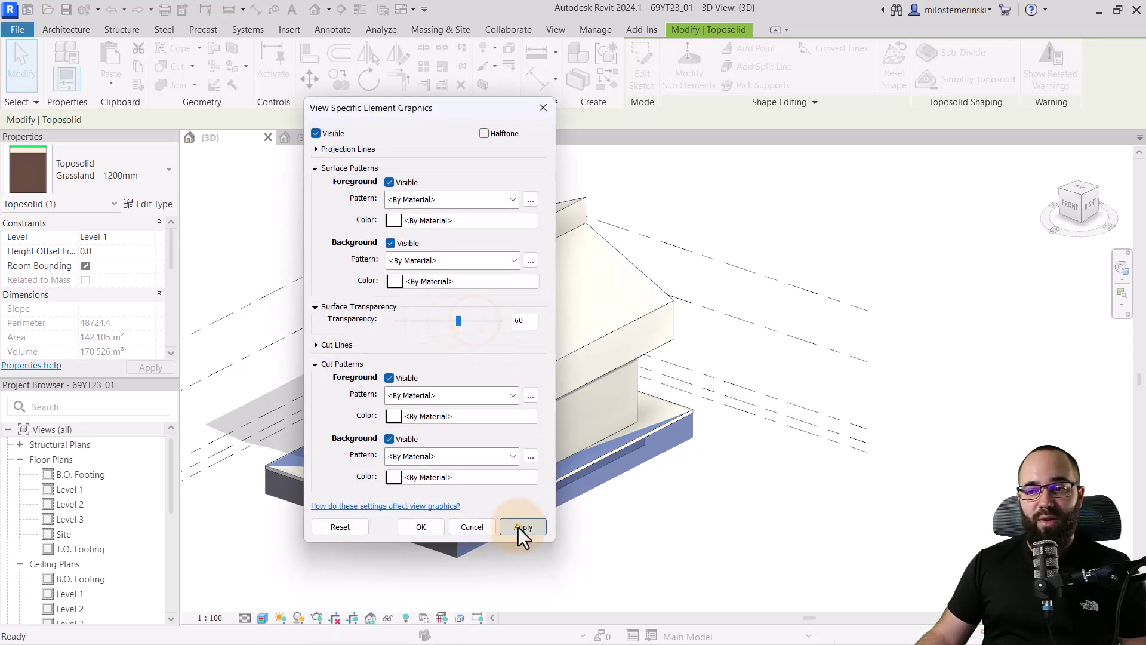
click(419, 526)
- Orbit and reselect the toposolid to check the footings showing through
click(566, 561)
shift+middle_drag(566, 561, 472, 547)
click(467, 537)
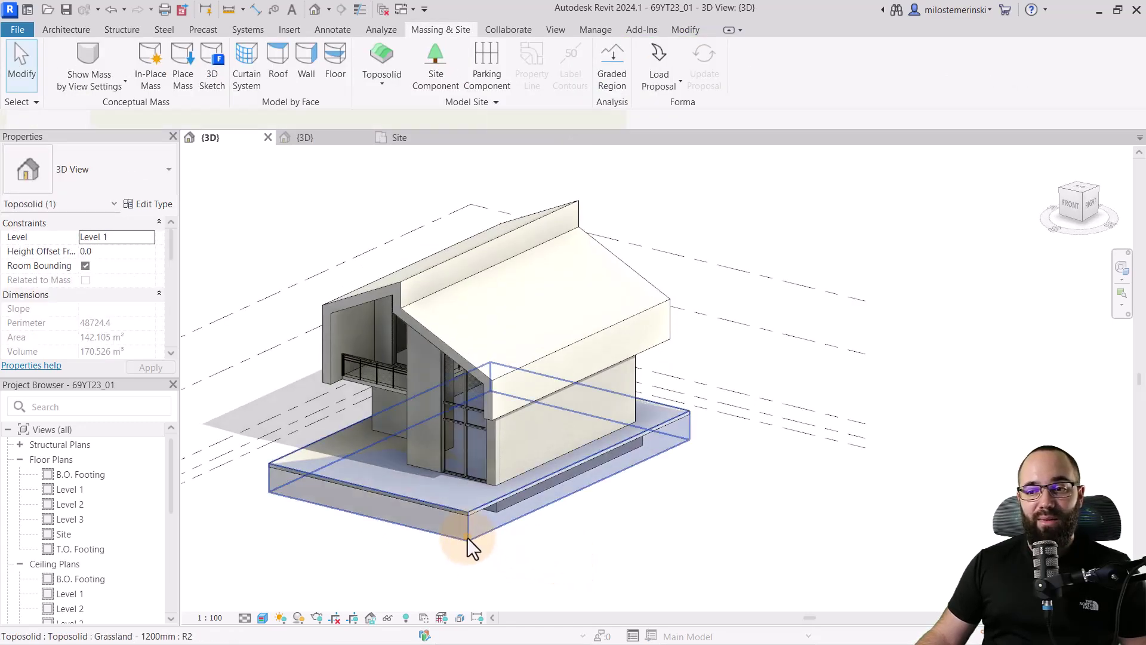
click(391, 557)
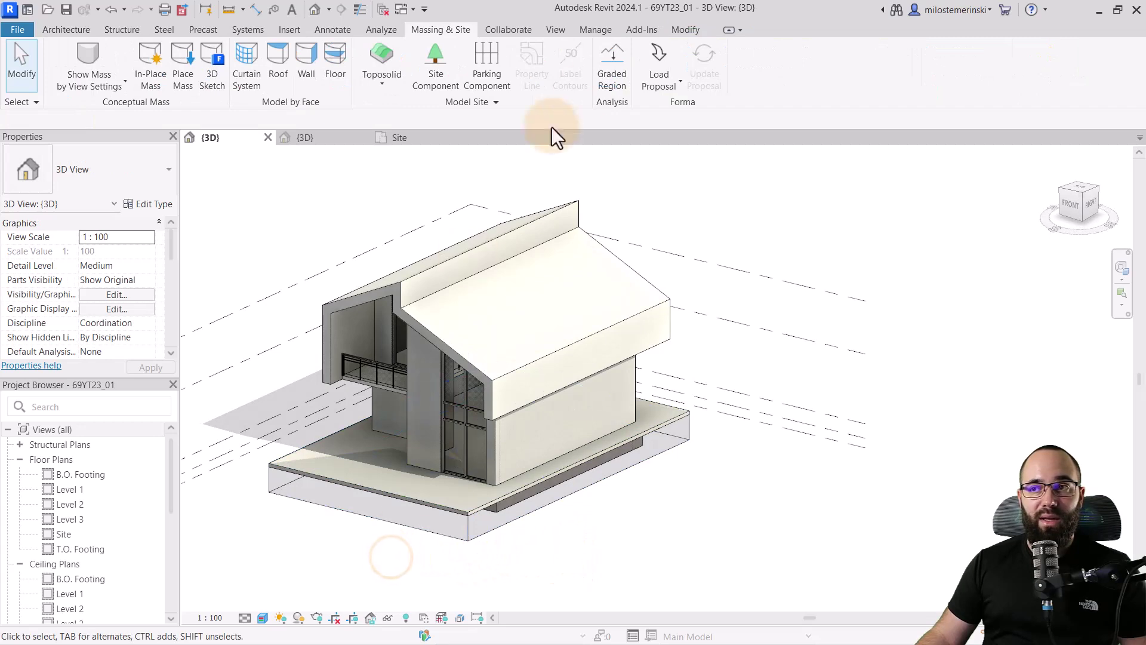
click(686, 30)
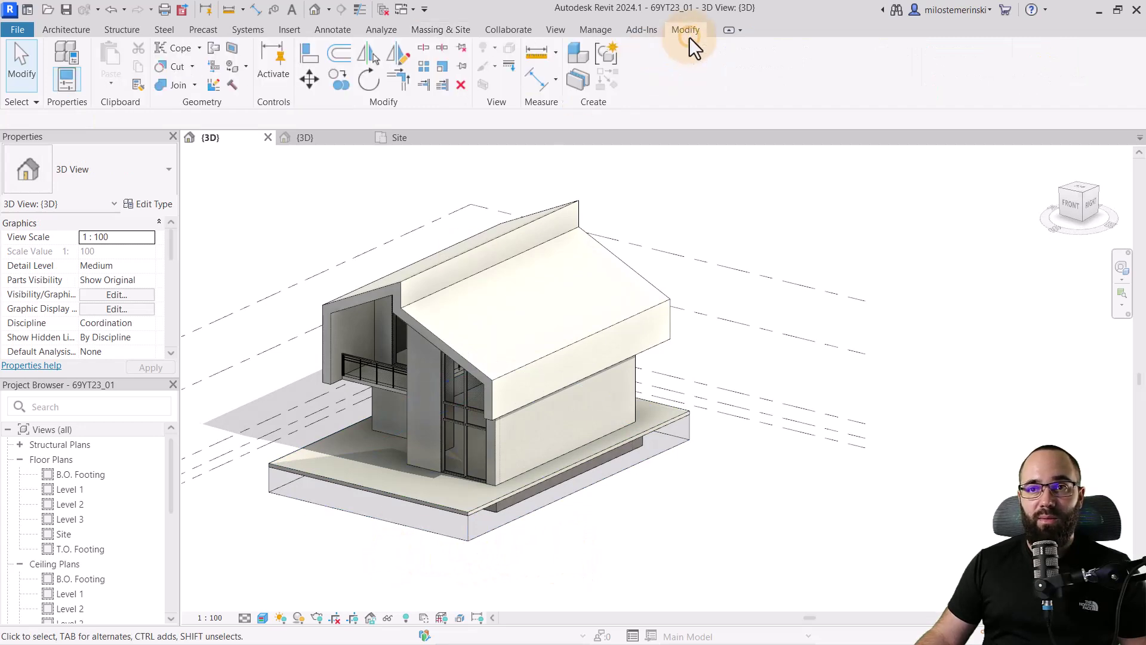
- Start Cut Geometry with Multiple Cut, pick the toposolid, and cut it with the first footing
click(179, 70)
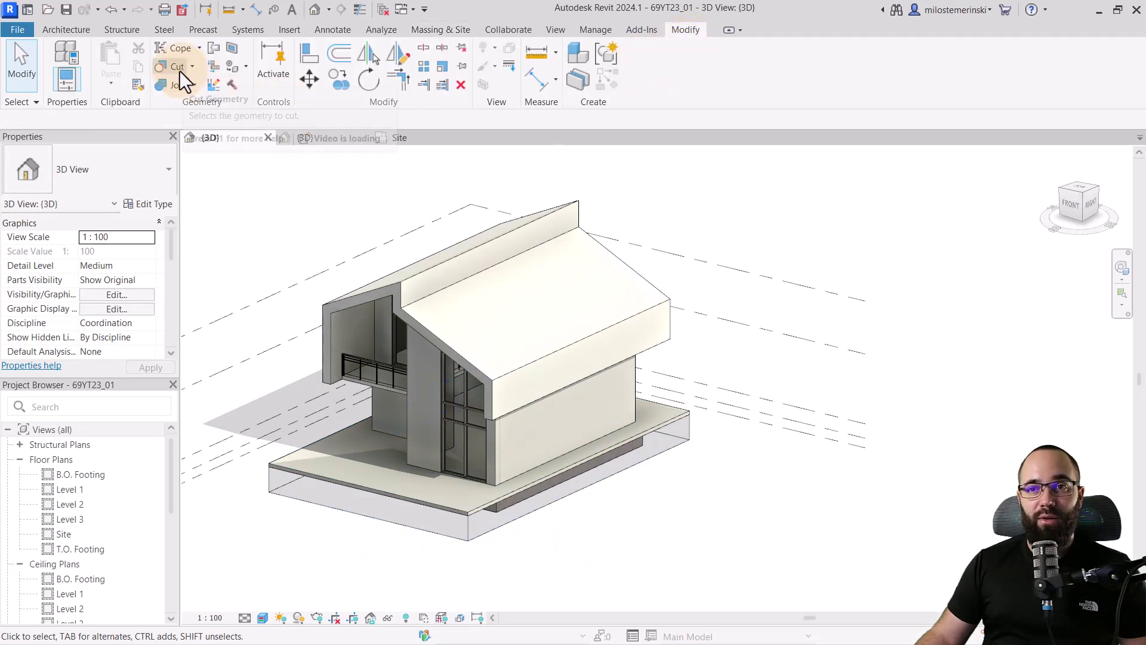
click(299, 493)
click(26, 120)
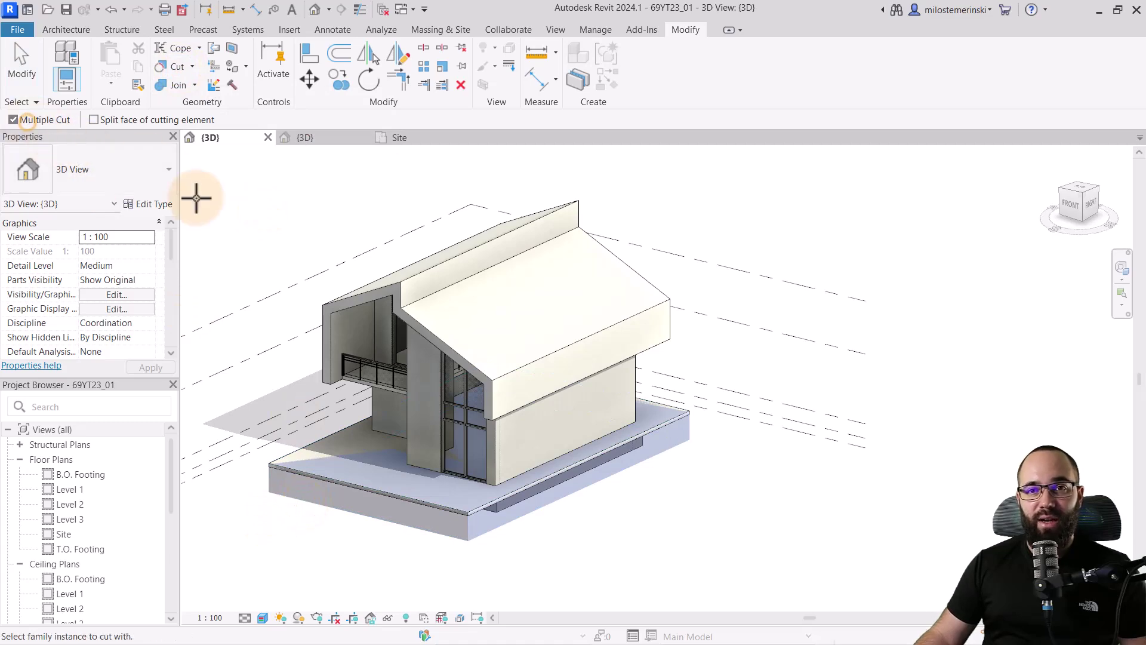
scroll(282, 440, up, 2)
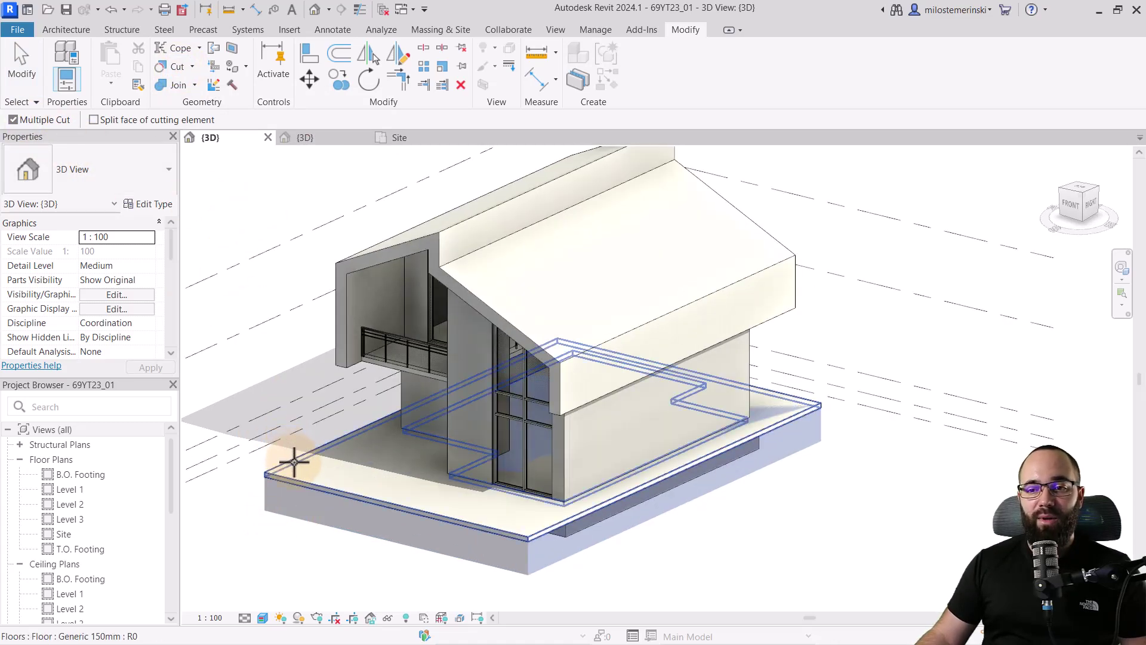
shift+middle_drag(294, 461, 622, 450)
scroll(530, 499, up, 4)
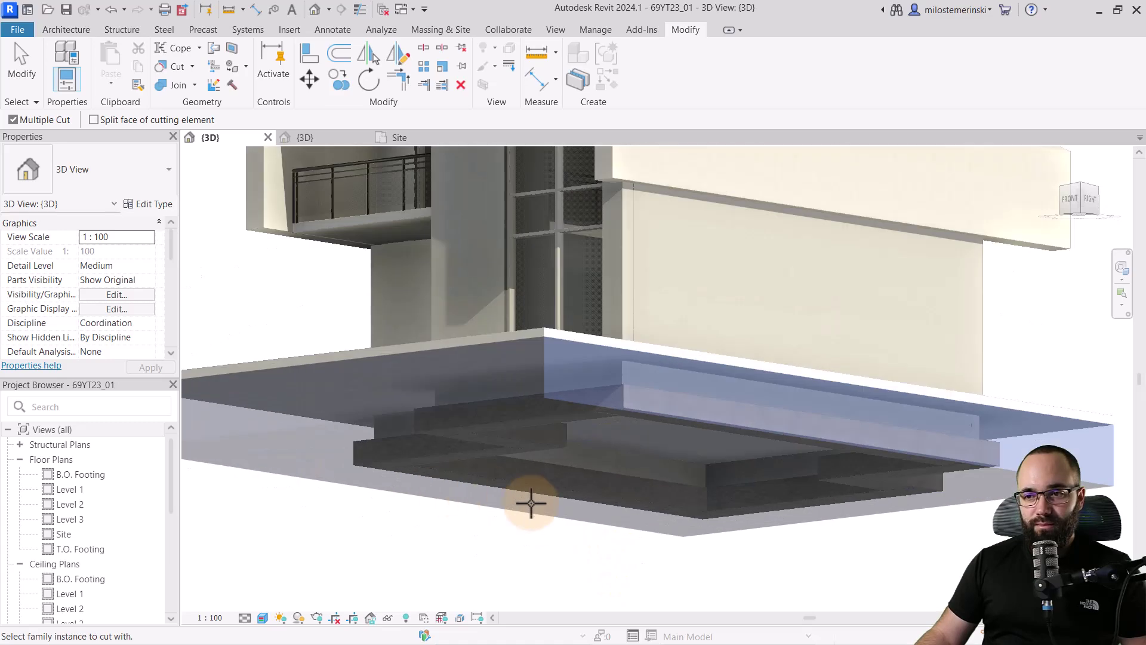
click(612, 345)
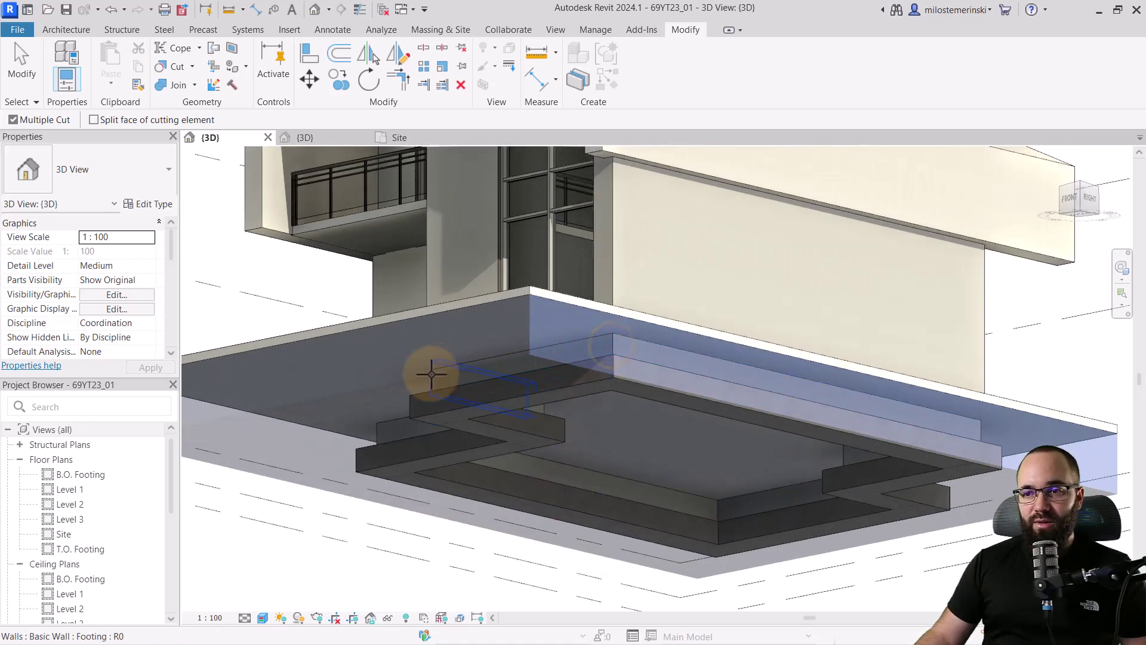
- Cut the toposolid with each remaining wall and retaining footing around the house
shift+middle_drag(435, 384, 914, 399)
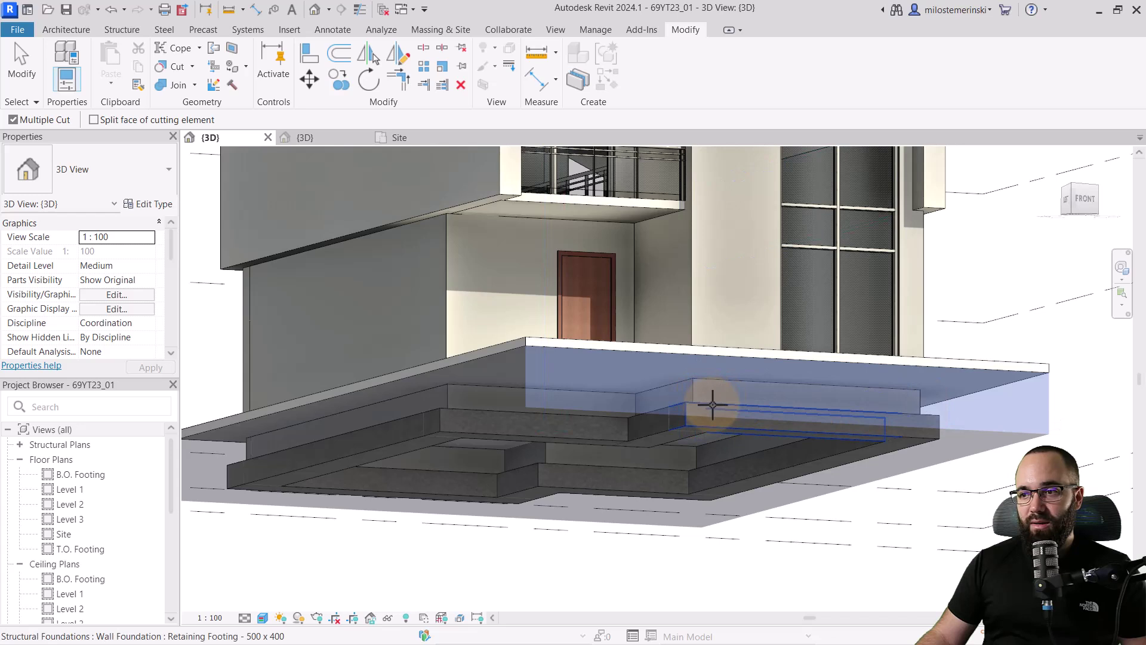
click(608, 416)
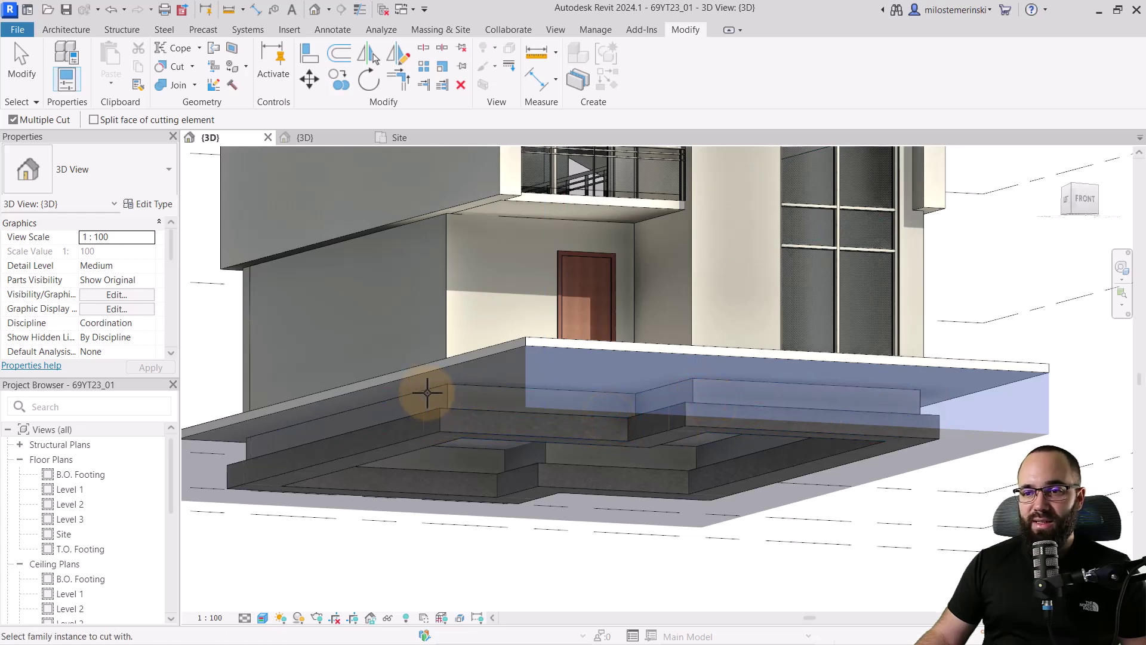
shift+middle_drag(422, 384, 517, 373)
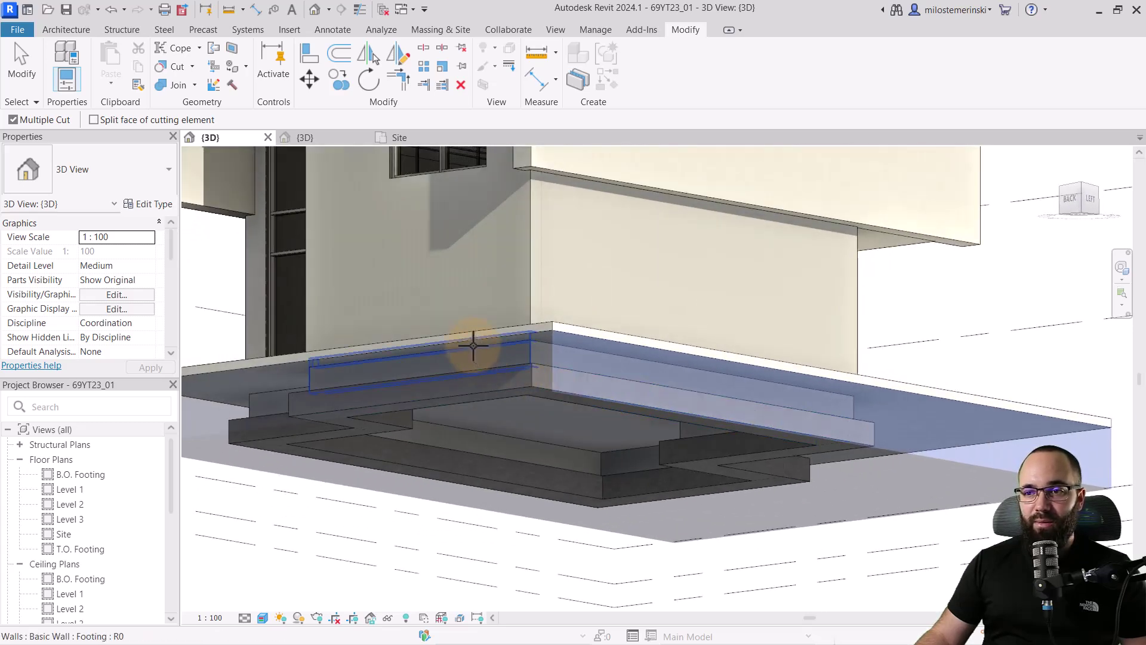
shift+middle_drag(273, 371, 769, 366)
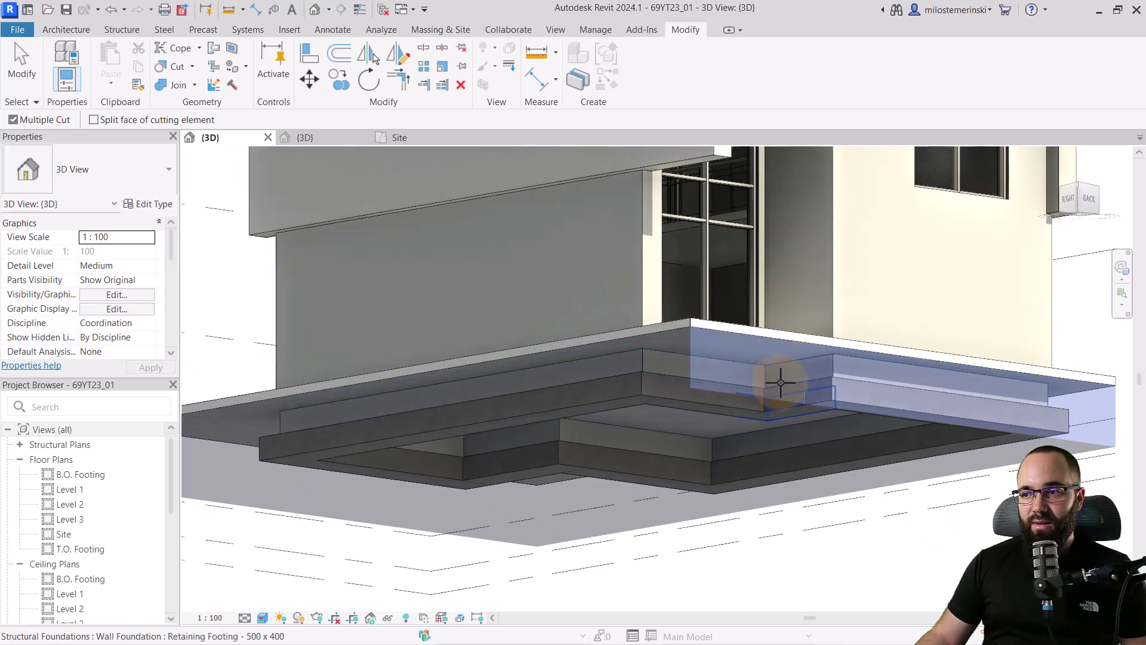
click(784, 385)
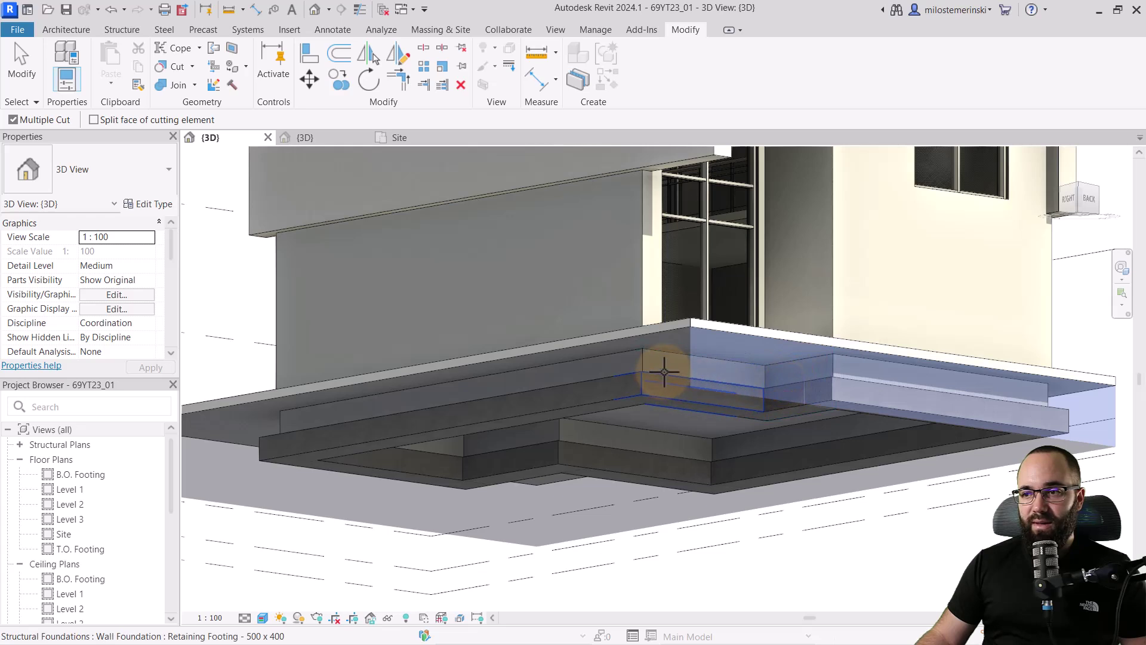
click(664, 374)
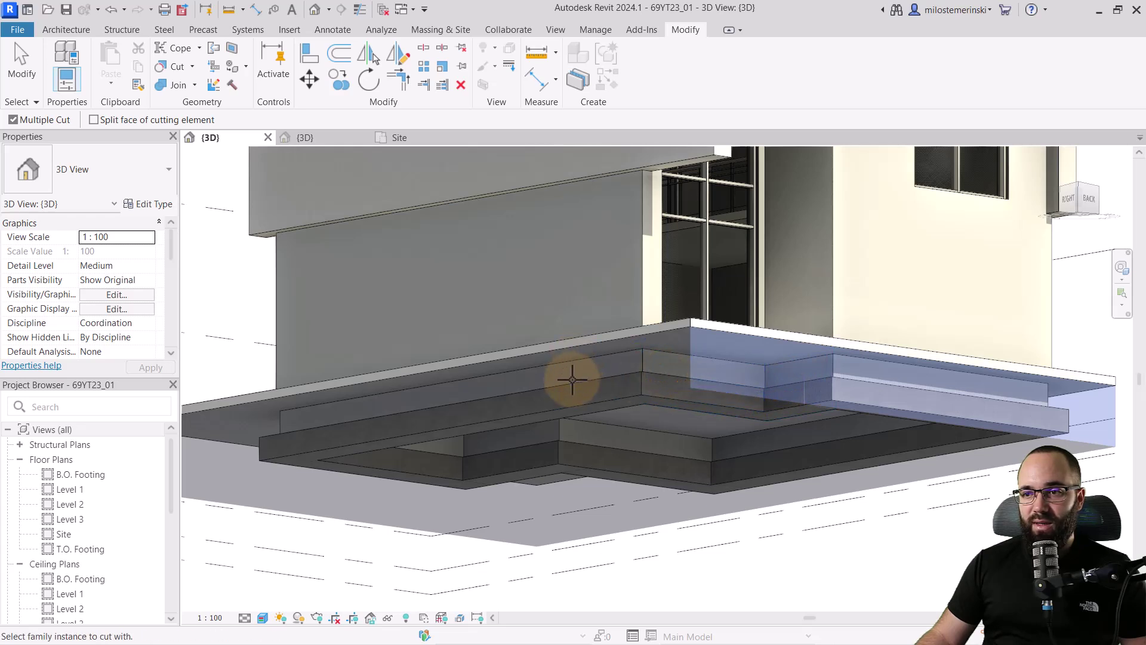
click(420, 430)
click(404, 471)
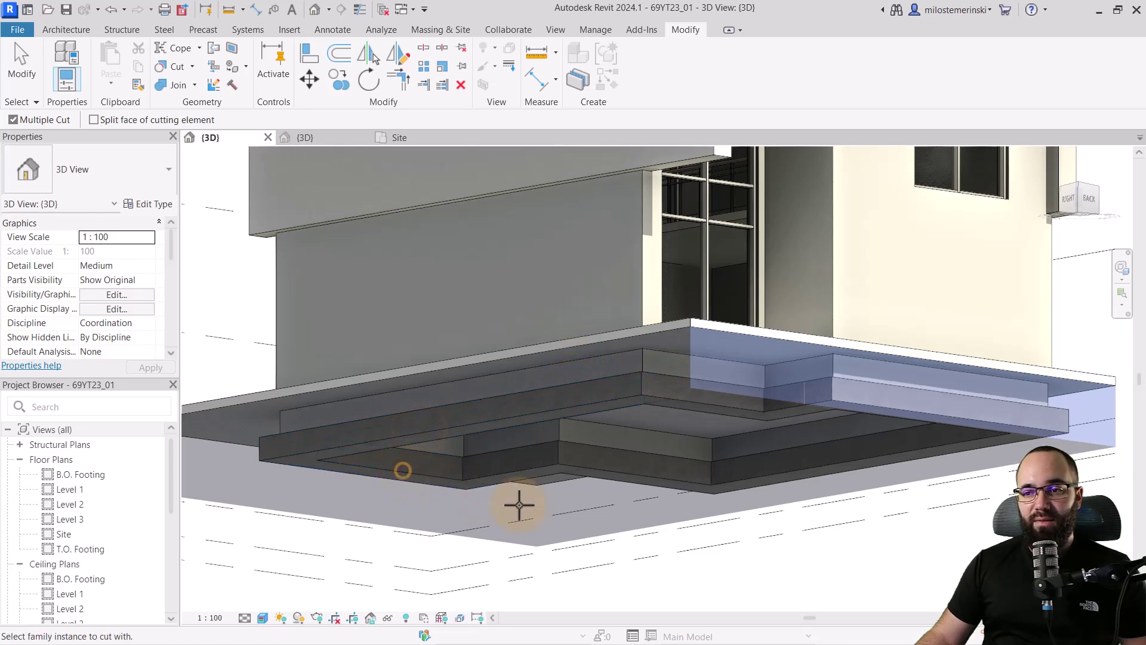
click(543, 475)
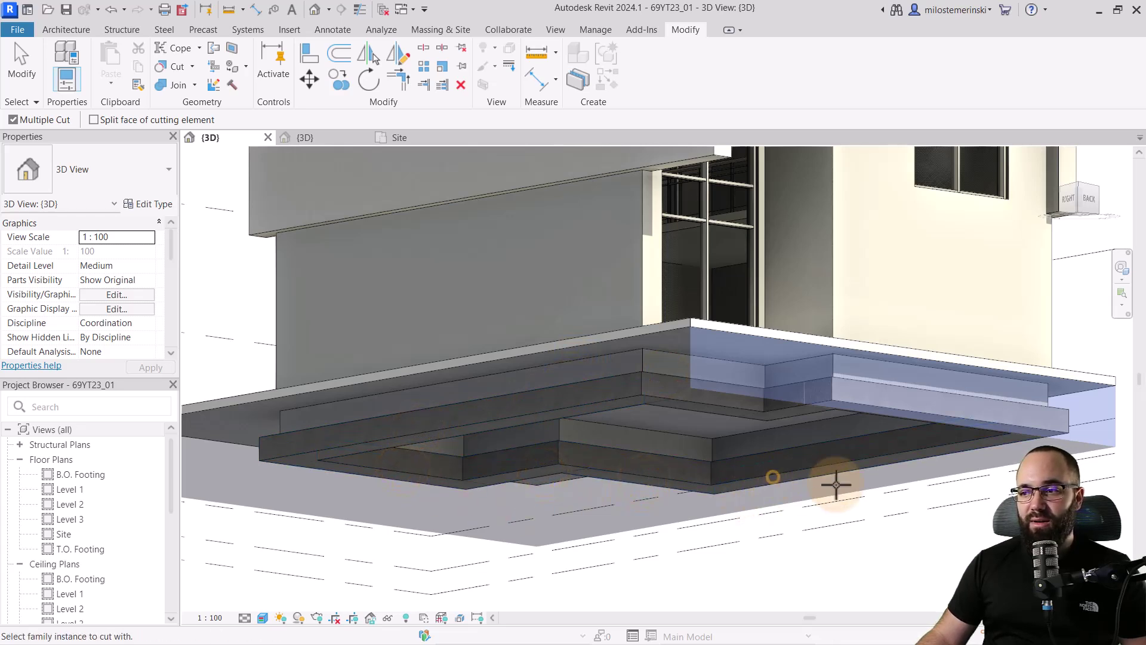
click(911, 411)
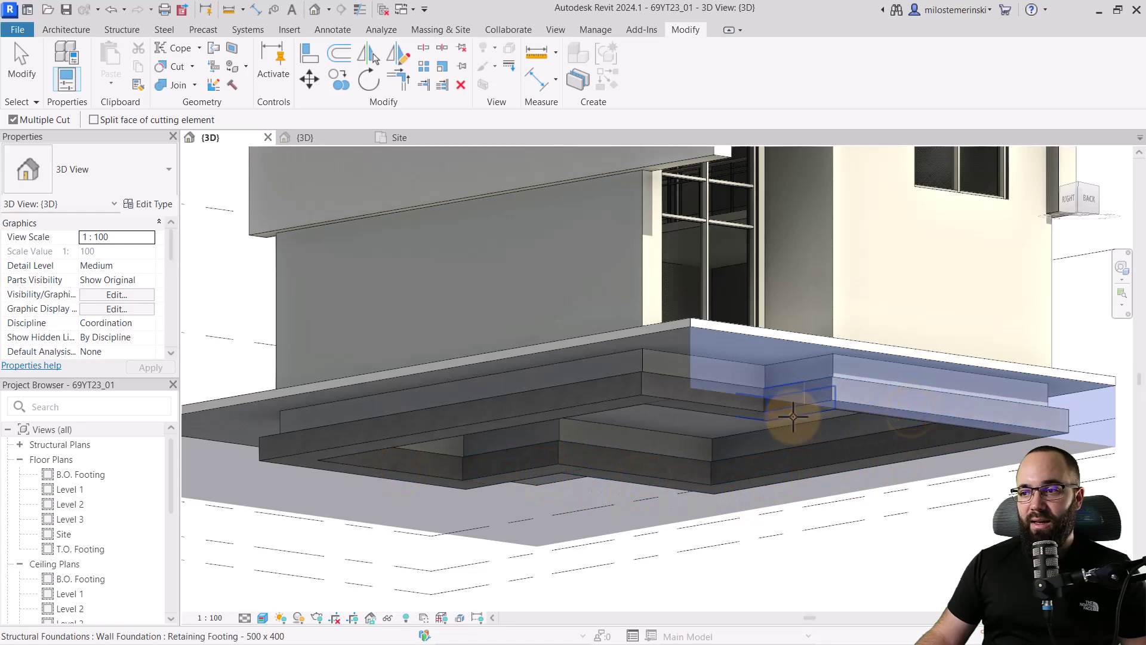
click(793, 416)
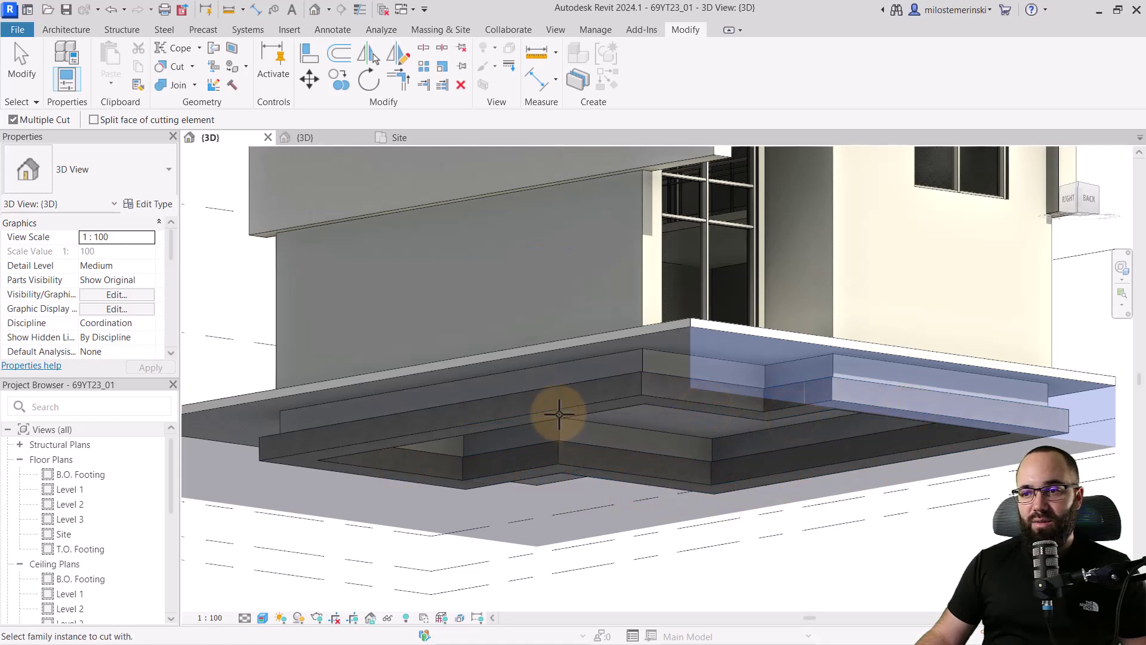
- Finish the cut and check the toposolid, now 135.741 m³ in volume
shift+middle_drag(525, 412, 600, 482)
scroll(600, 483, down, 5)
shift+middle_drag(670, 506, 633, 526)
click(23, 70)
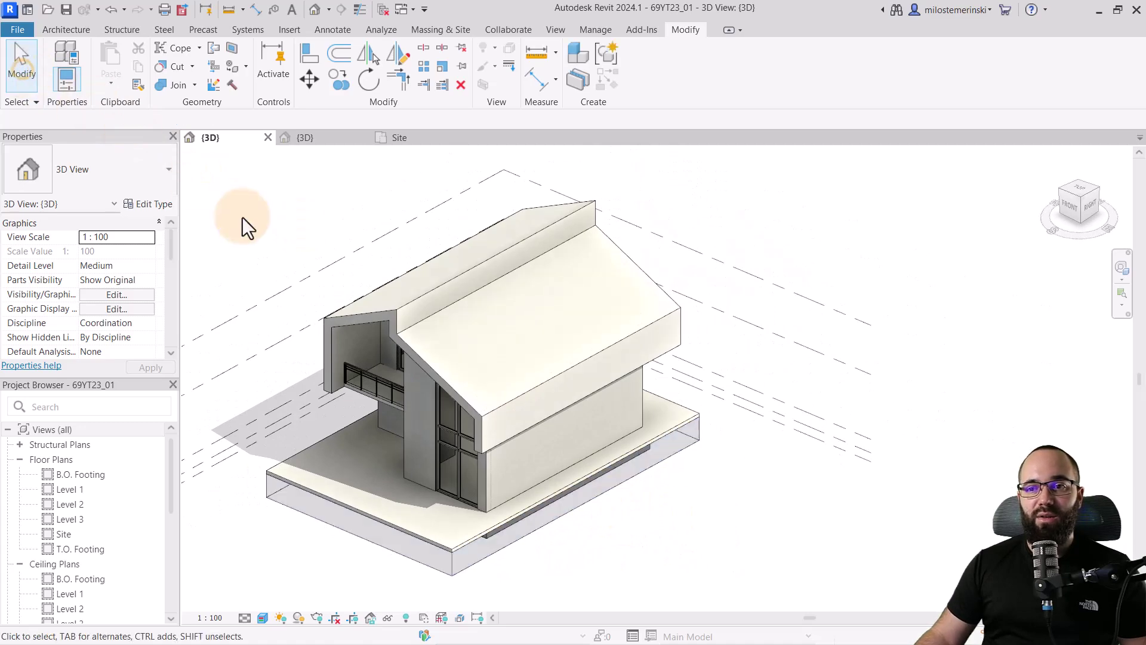
click(495, 557)
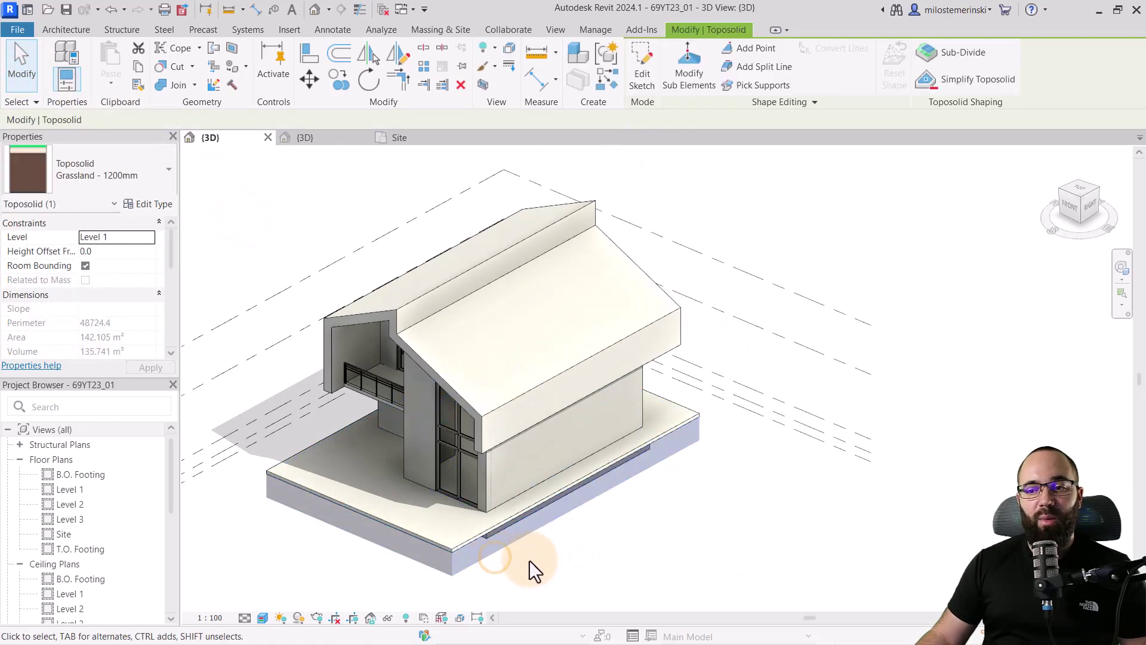
click(560, 546)
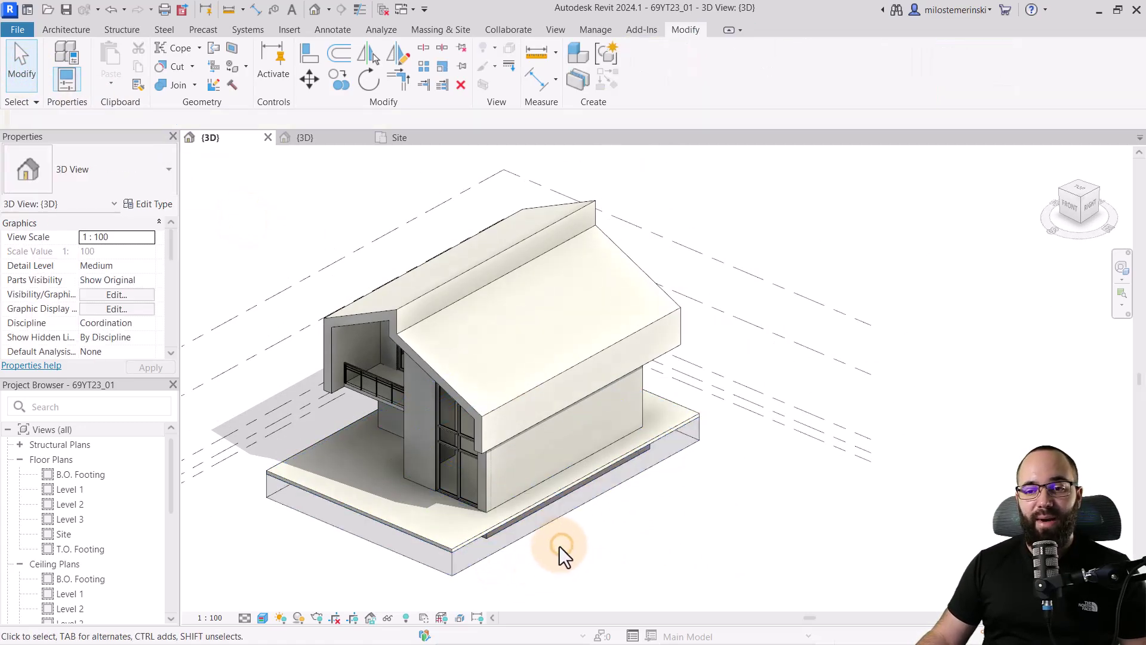
click(422, 565)
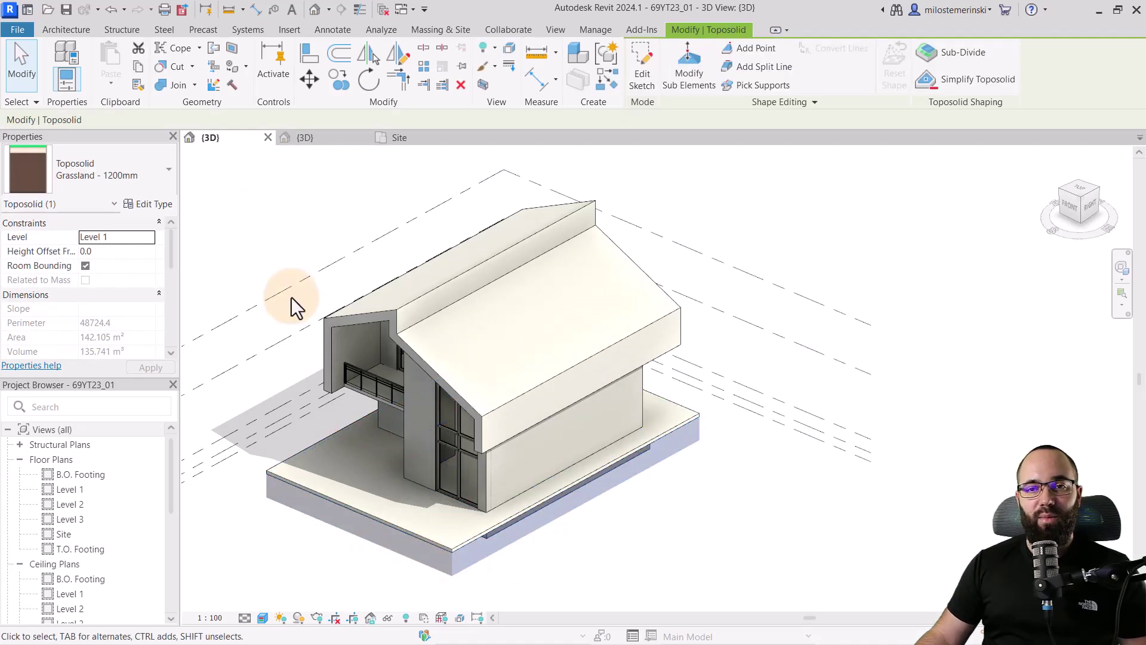
- Reset the toposolid's By Element graphic overrides so its transparency returns to 0
right_click(266, 249)
mouse_move(380, 328)
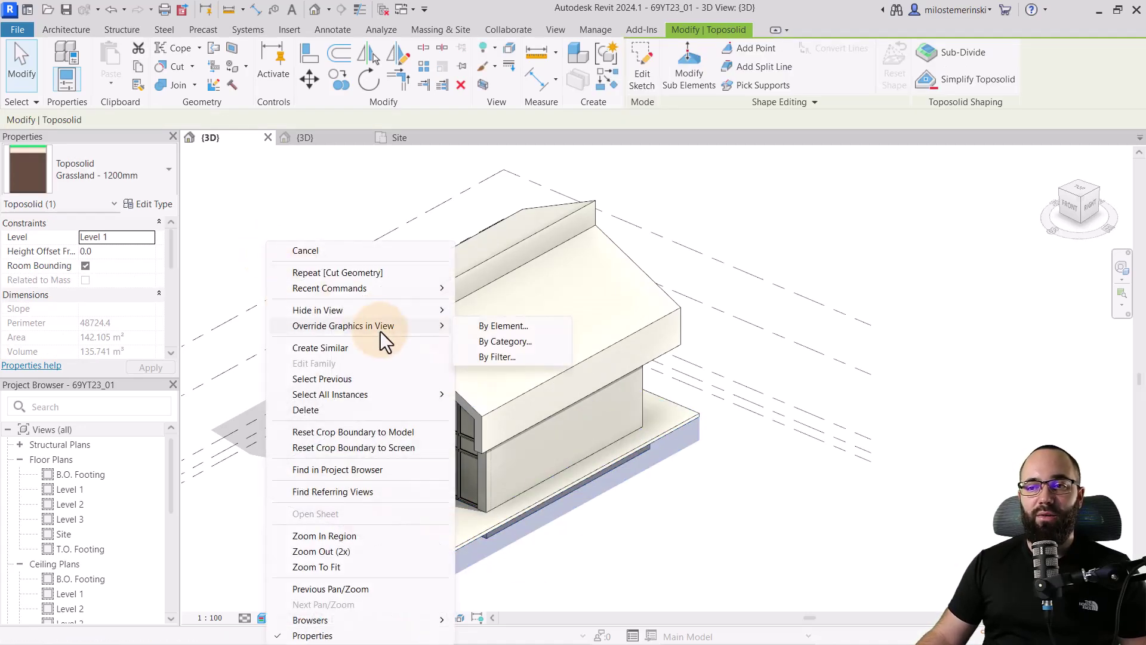
click(518, 326)
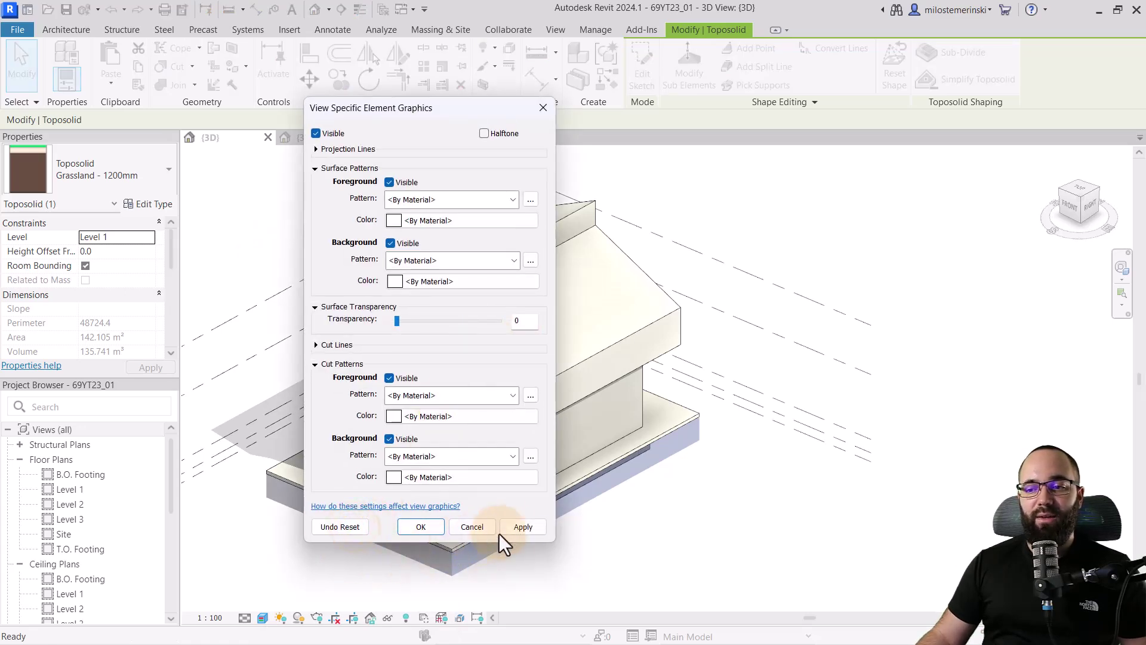
click(521, 526)
click(431, 528)
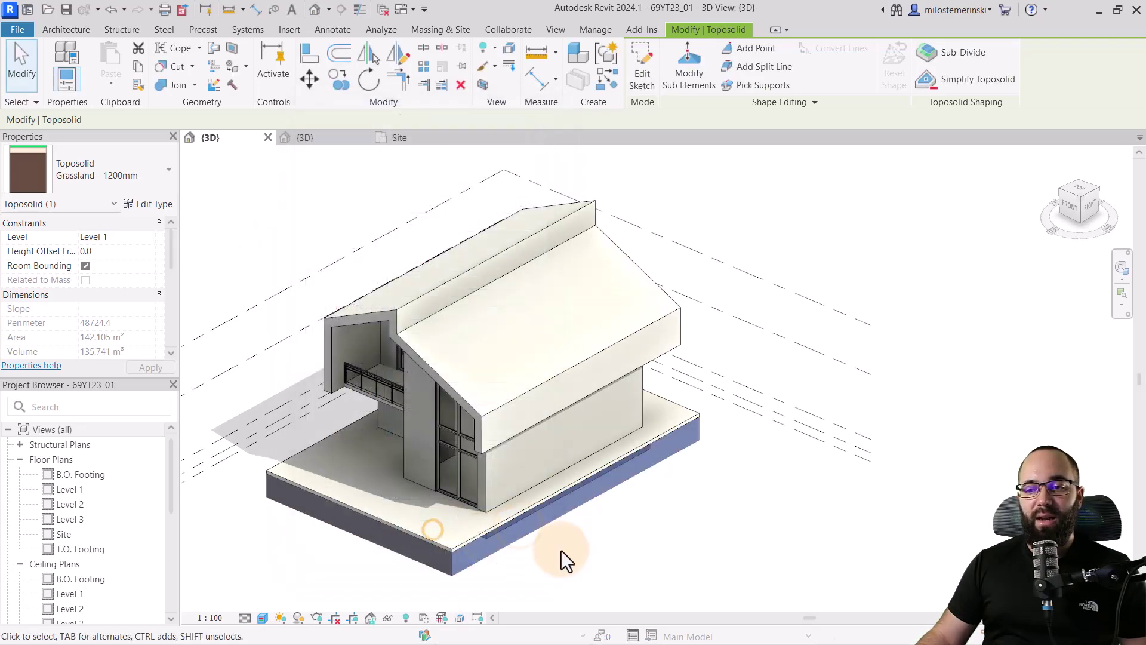
click(561, 550)
click(516, 546)
middle_drag(575, 543, 570, 507)
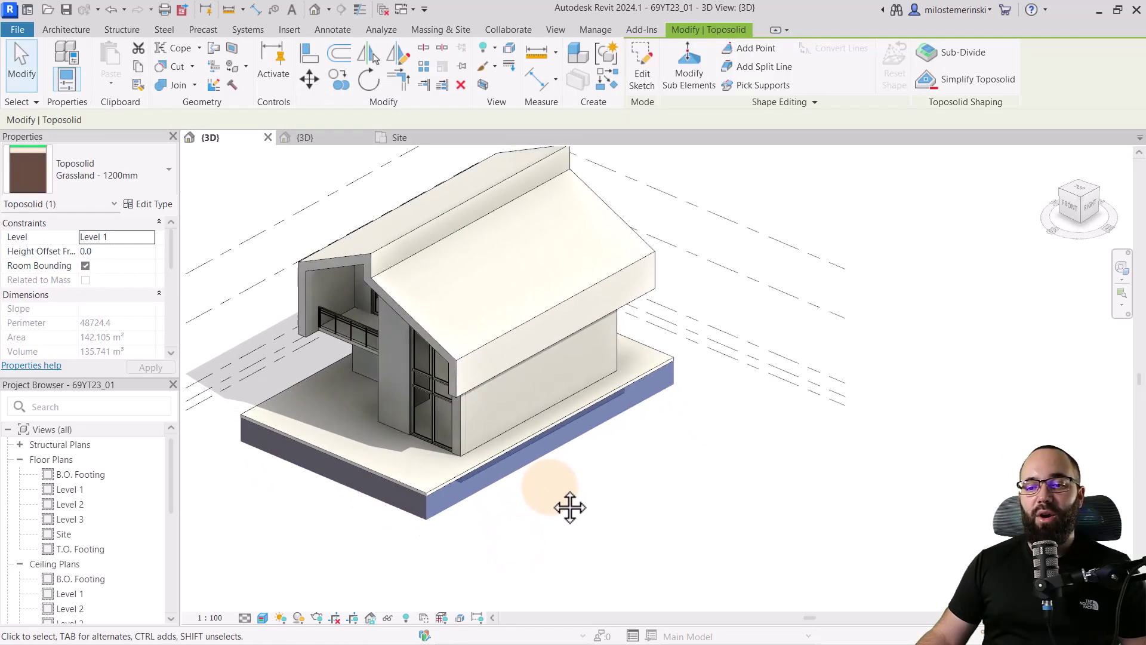
click(388, 619)
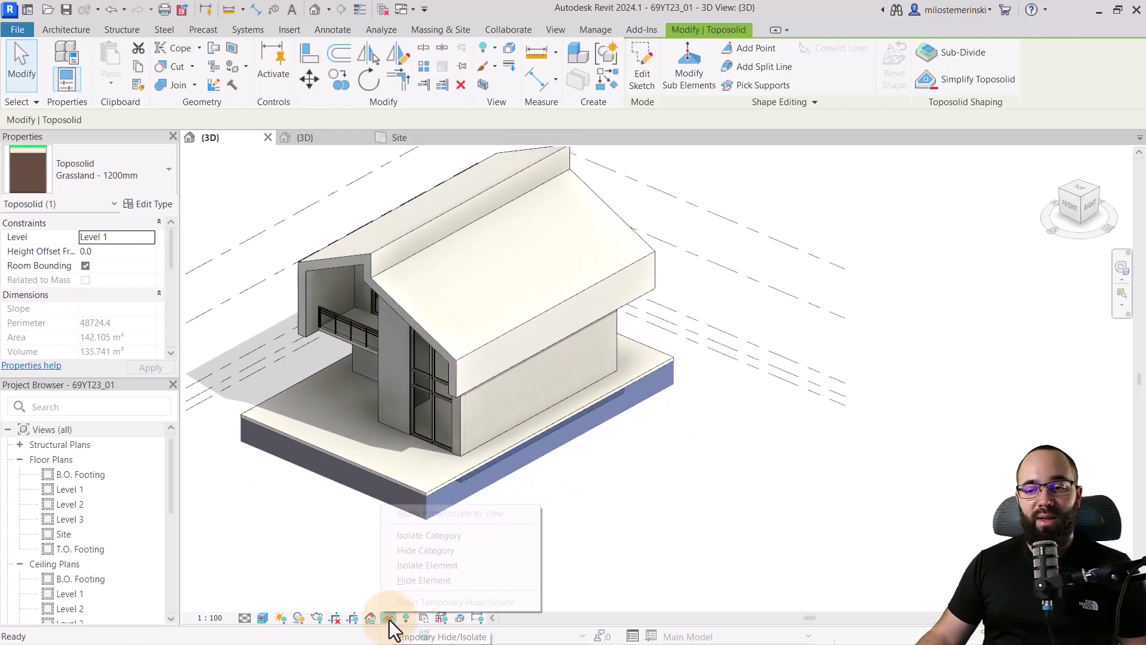
click(402, 566)
click(532, 514)
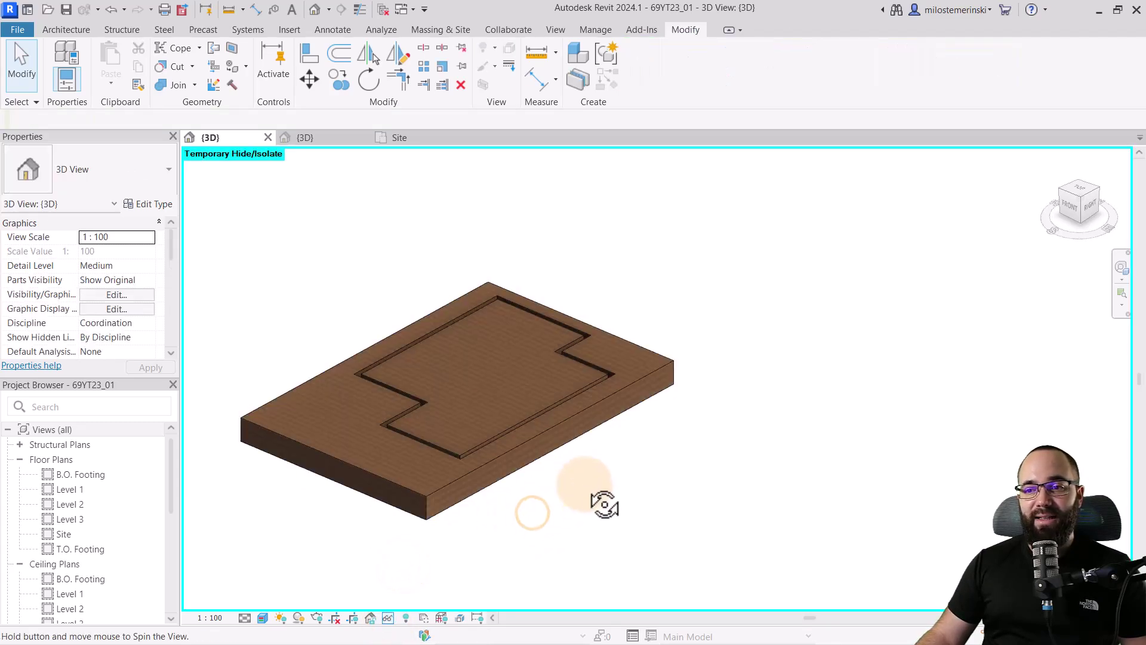
click(521, 485)
shift+middle_drag(609, 539, 466, 363)
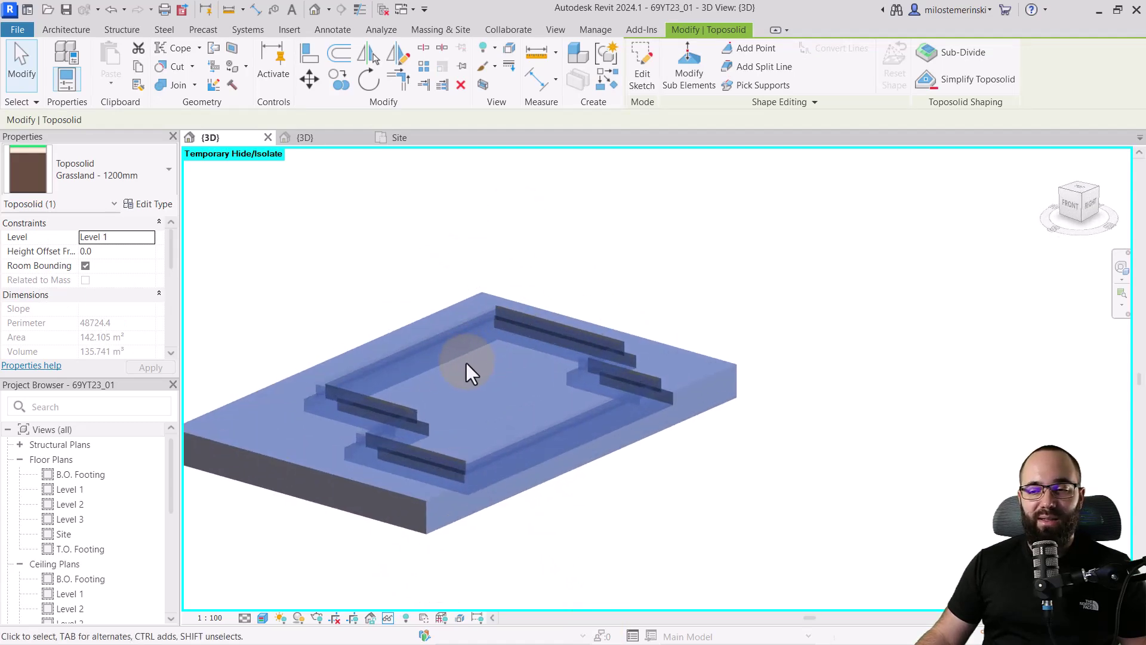
click(303, 307)
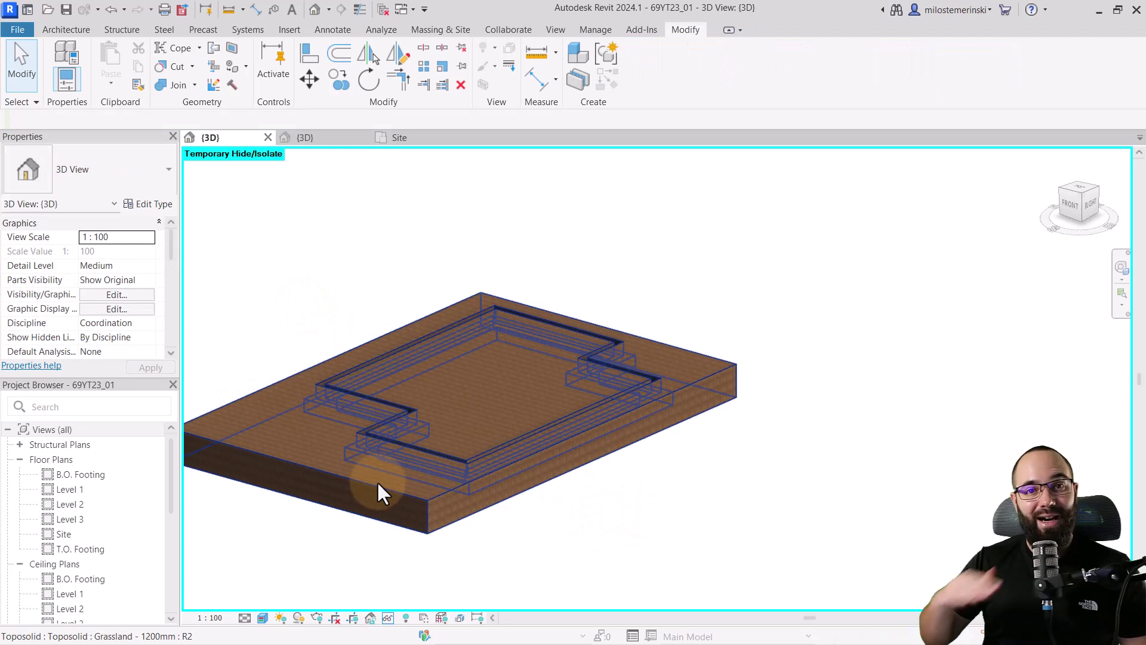
click(389, 618)
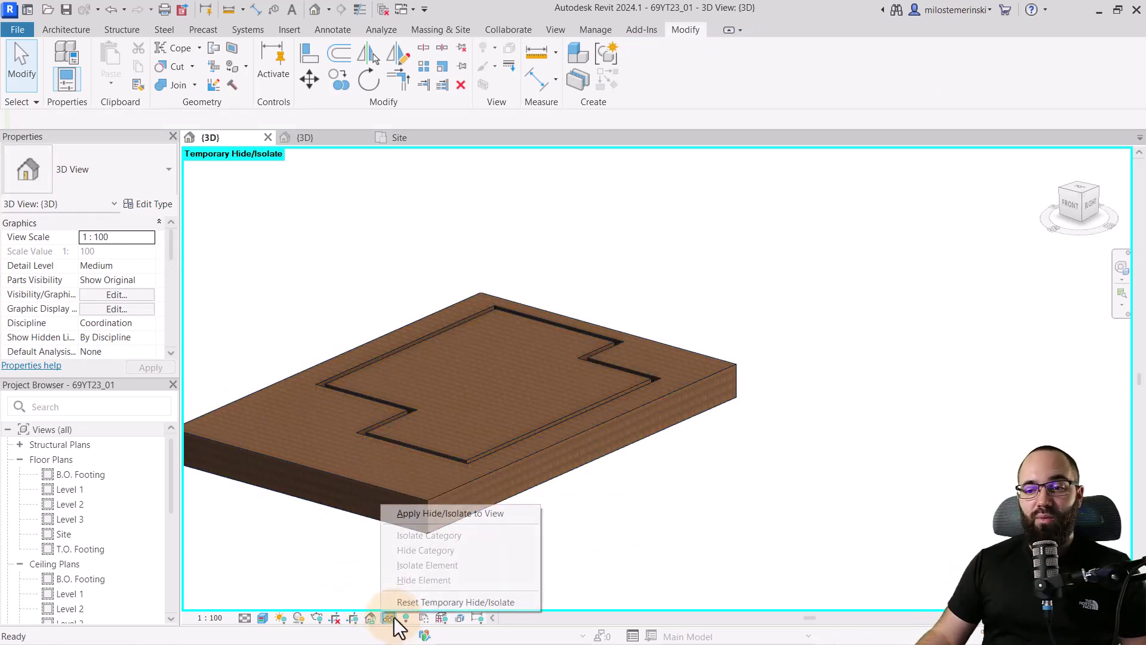
click(430, 603)
mouse_move(534, 537)
shift+middle_down()
mouse_move(557, 517)
mouse_move(579, 563)
mouse_move(550, 543)
shift+middle_up()
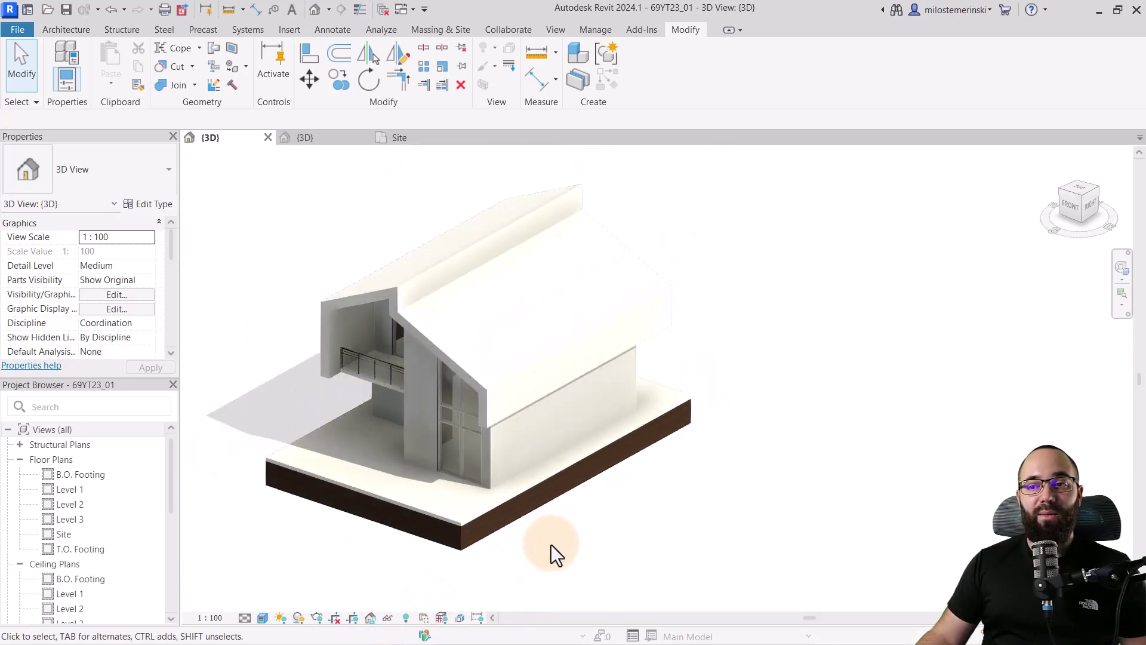
- Save the house project and close its Site and 3D views, leaving the terrain project active
click(327, 140)
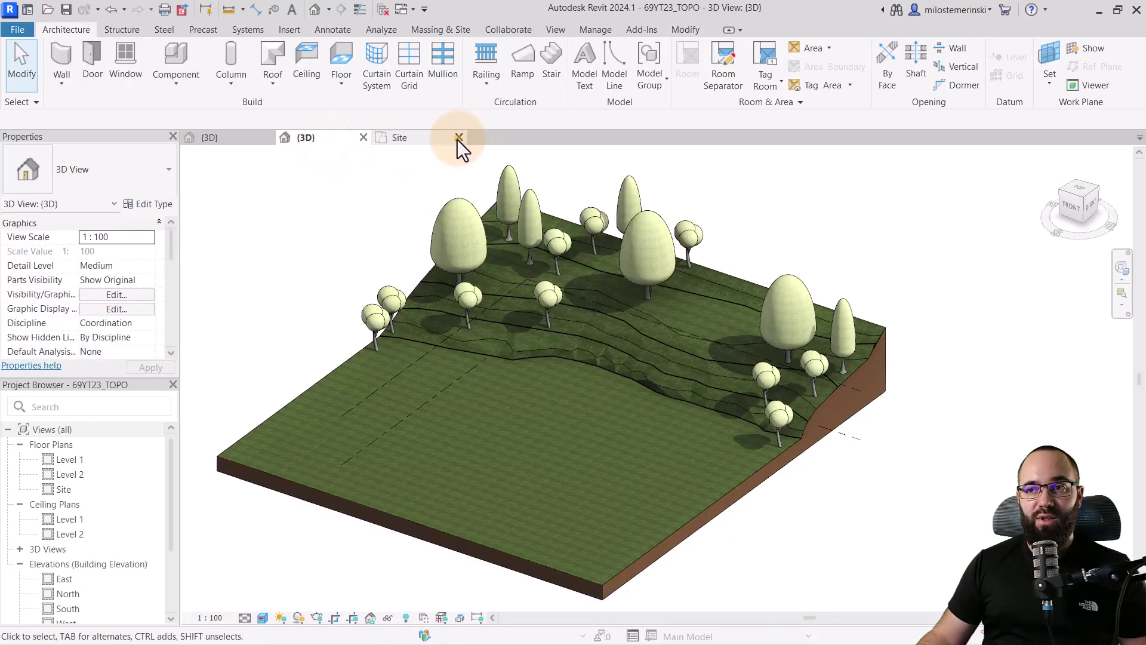
click(458, 138)
click(256, 138)
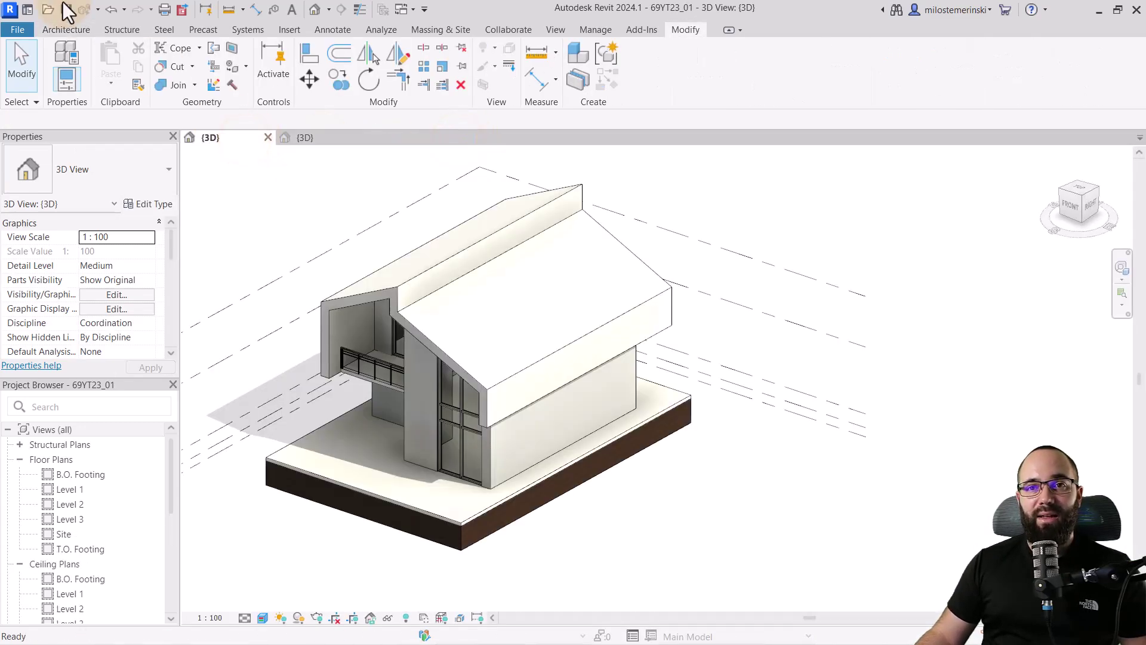
click(66, 11)
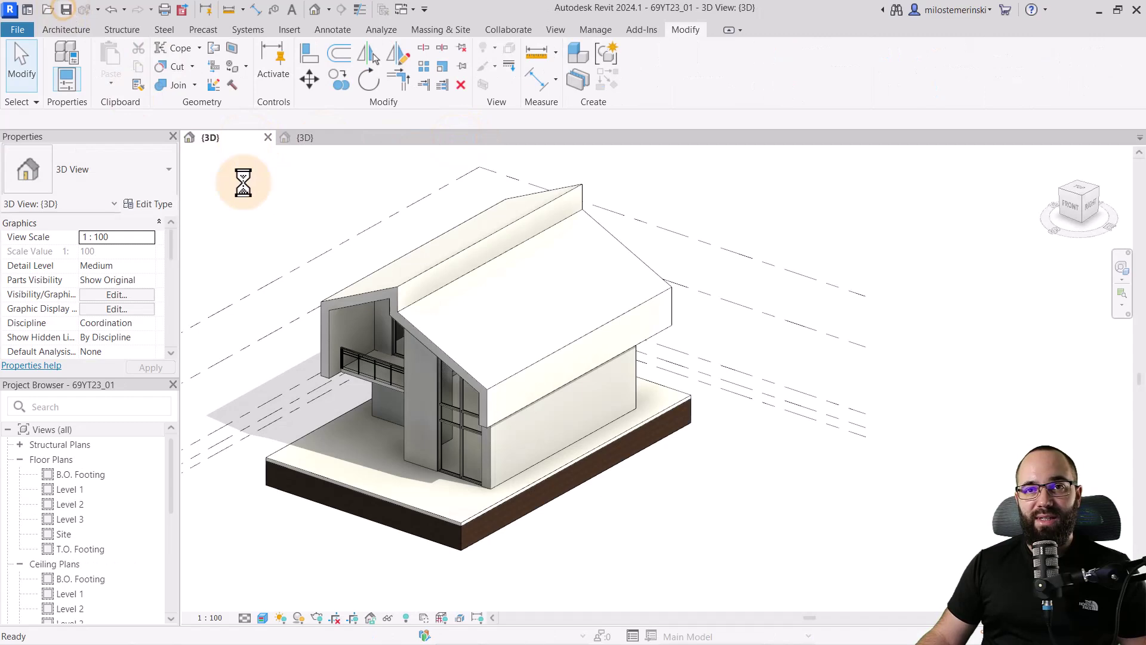
click(267, 138)
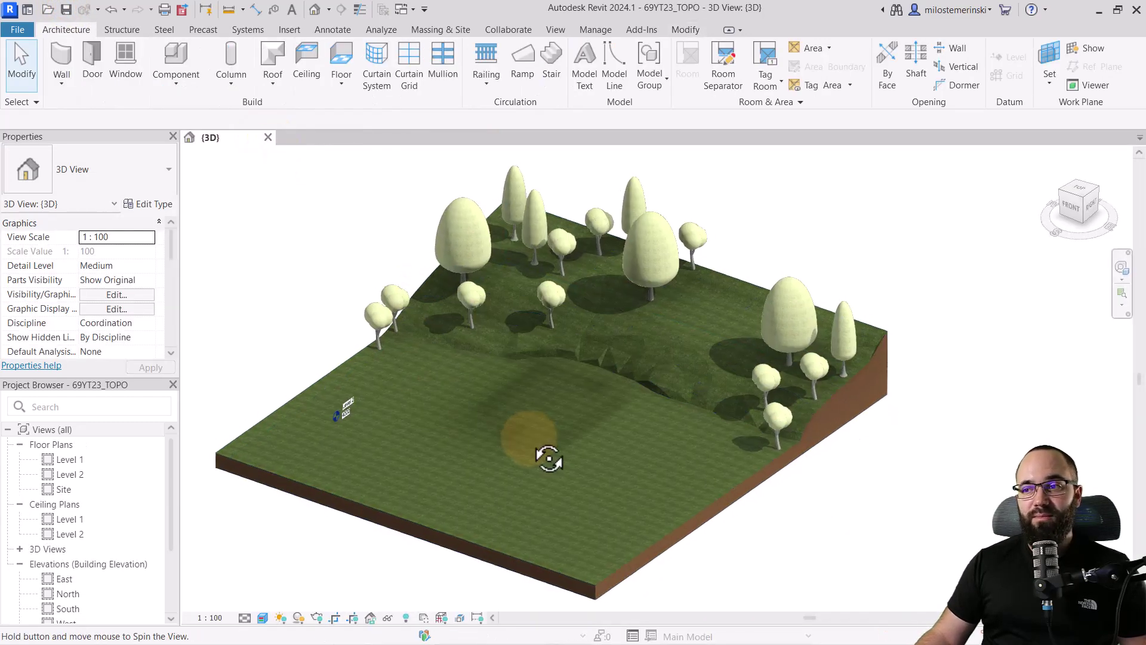
shift+middle_drag(549, 459, 550, 456)
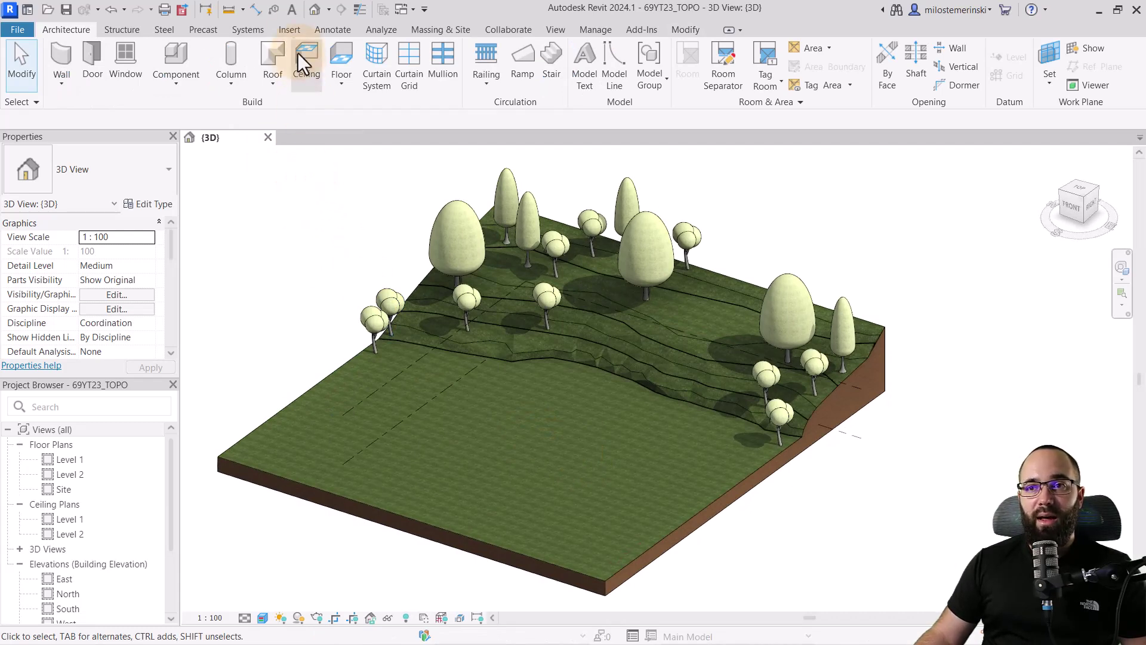
- Link the building .rvt from the 23.08 folder into the 69YT23_TOPO project
click(289, 29)
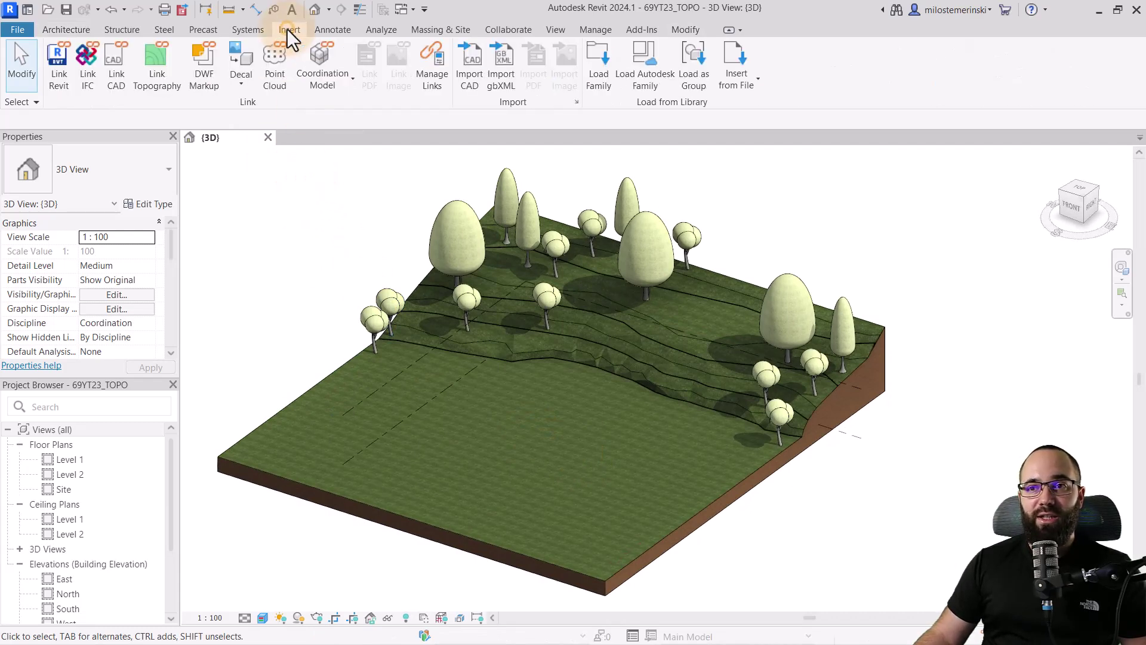
click(66, 87)
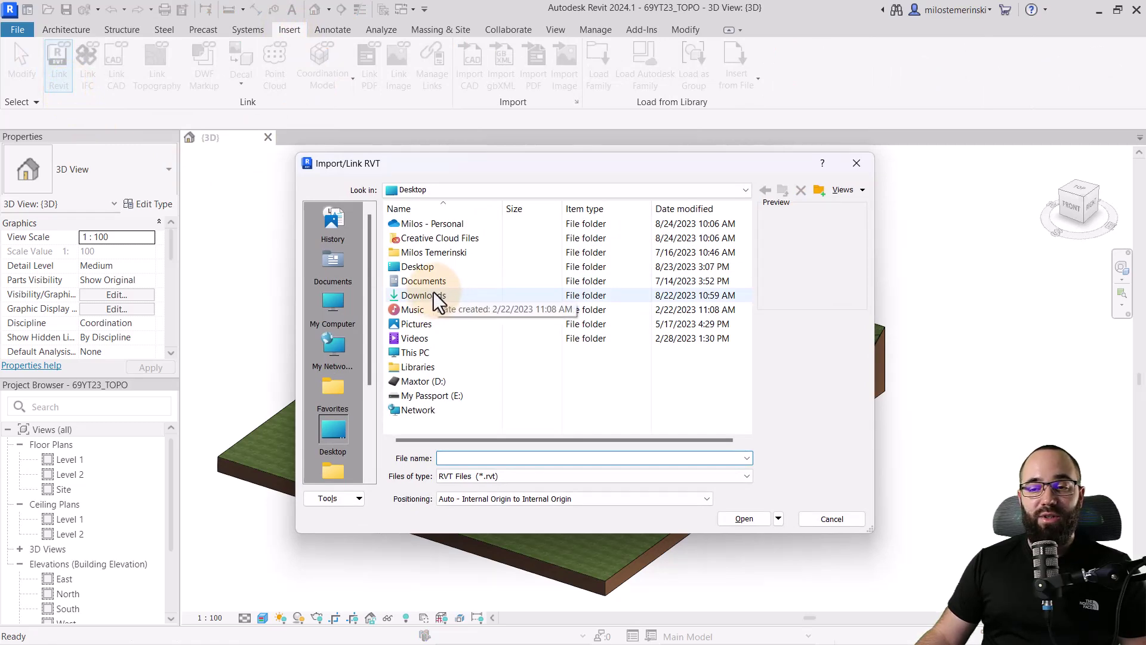
double_click(429, 296)
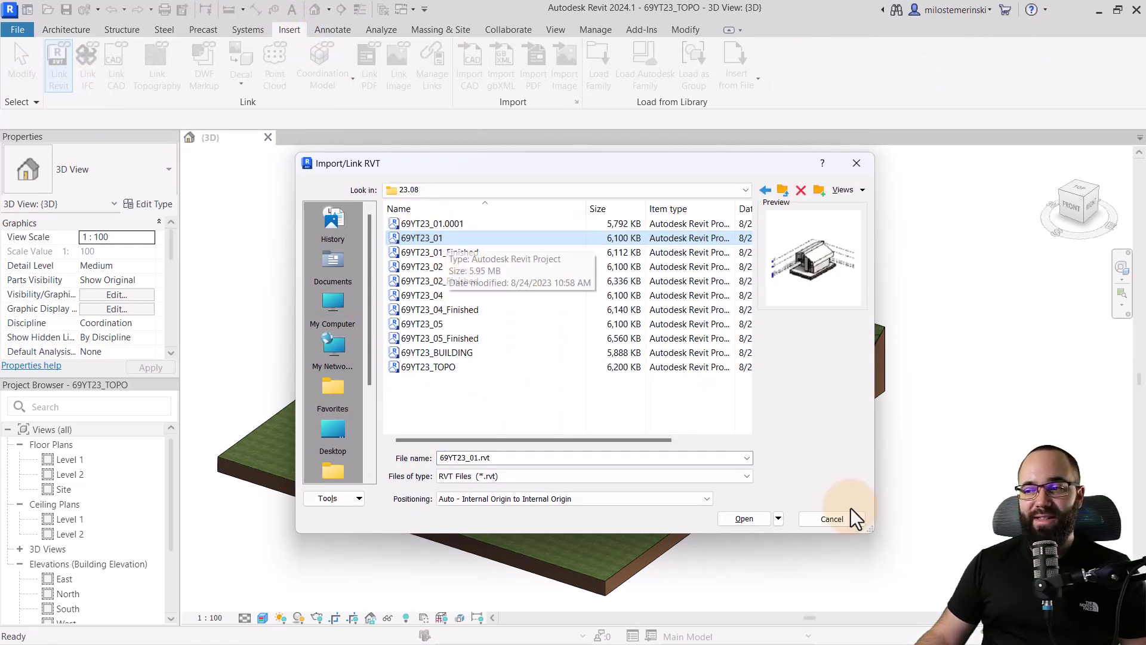
click(750, 520)
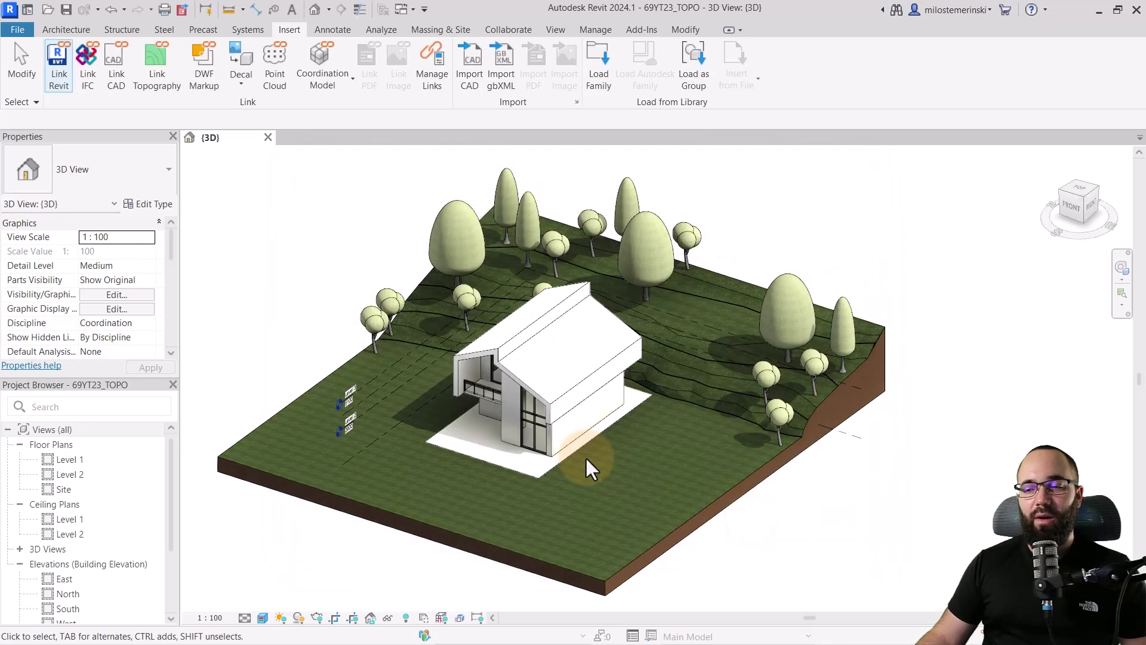
- Select the grass toposolid and enter its boundary Edit Sketch mode
shift+middle_drag(551, 466, 551, 233)
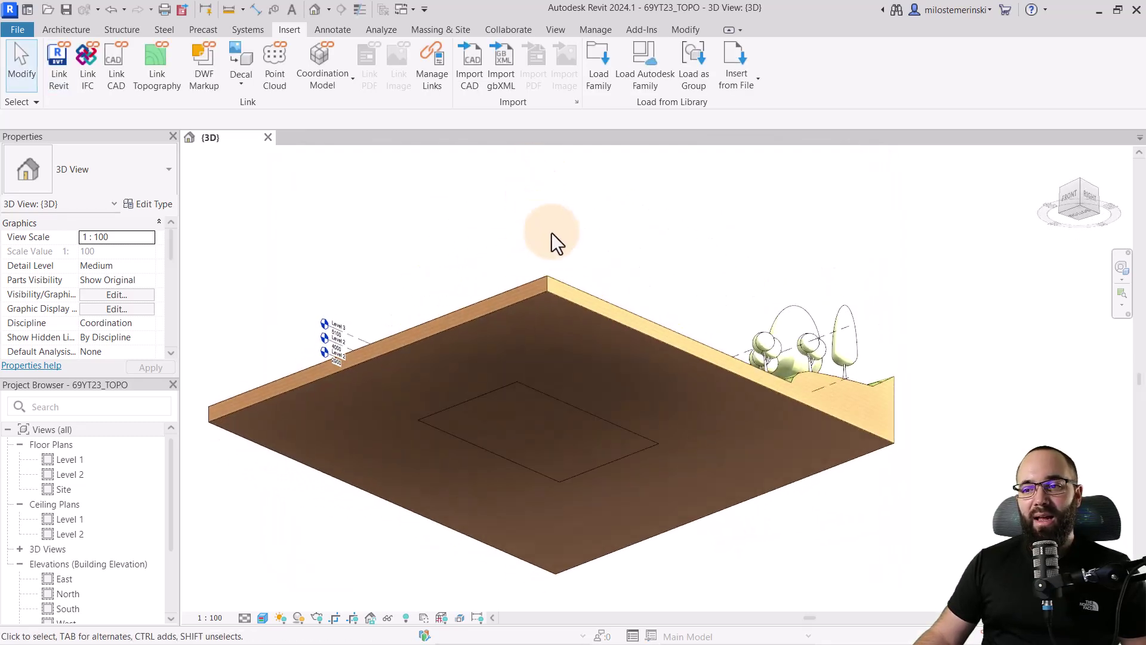
click(558, 287)
shift+middle_drag(596, 264, 609, 502)
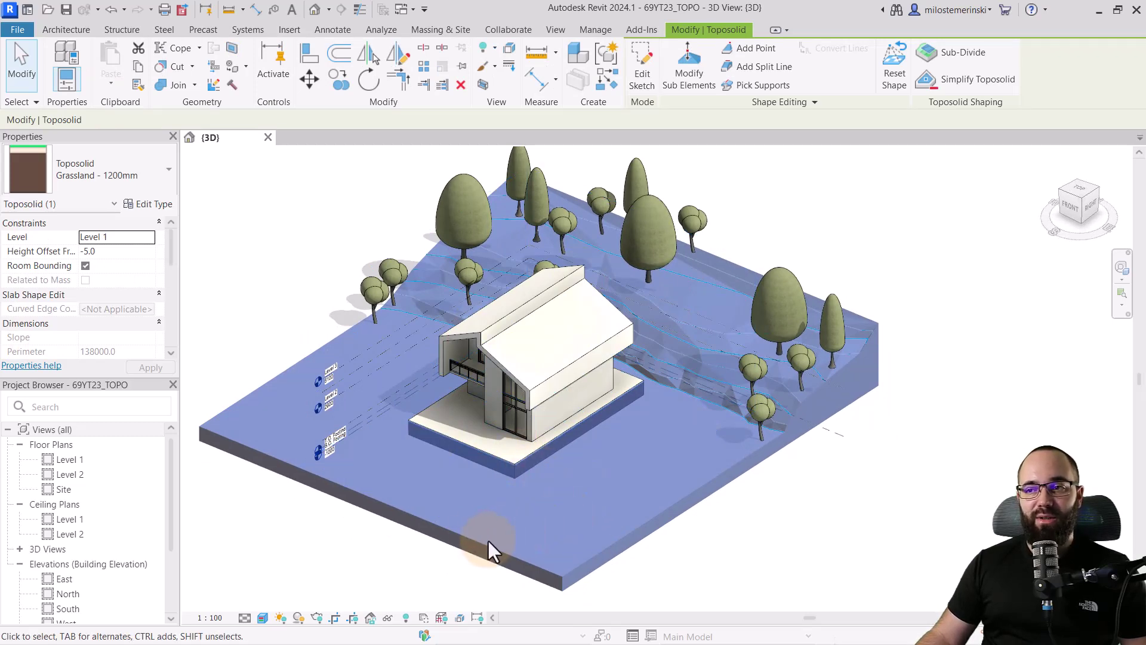
click(637, 74)
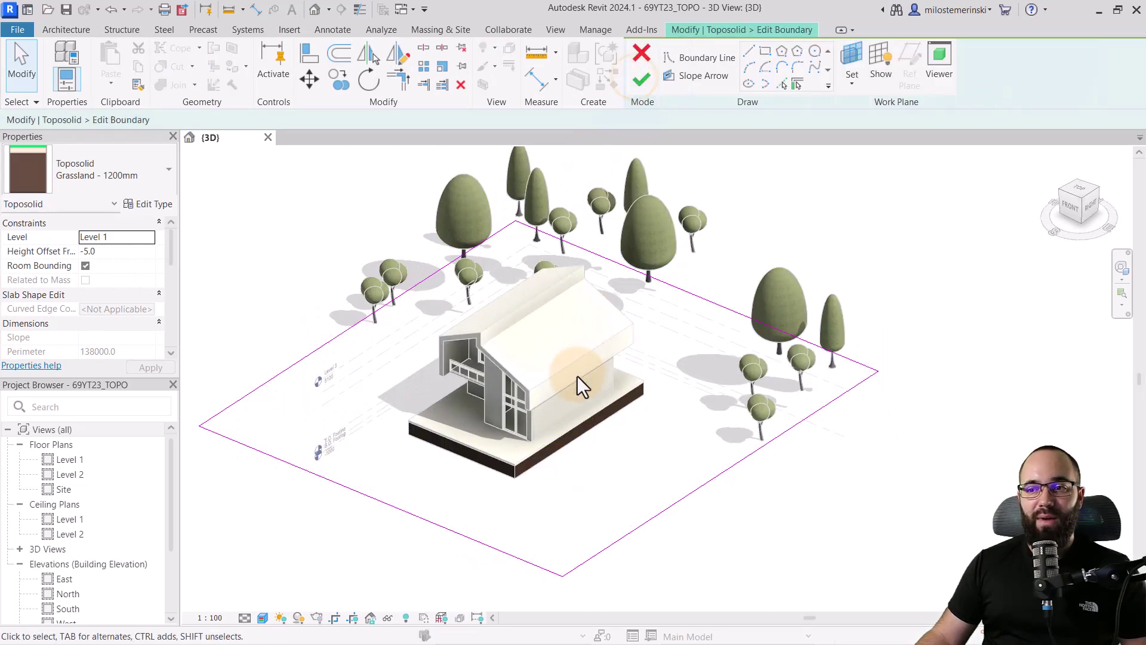
- Draw a rectangular boundary around the house on the Site plan, finish the sketch, and inspect it in 3D
double_click(65, 489)
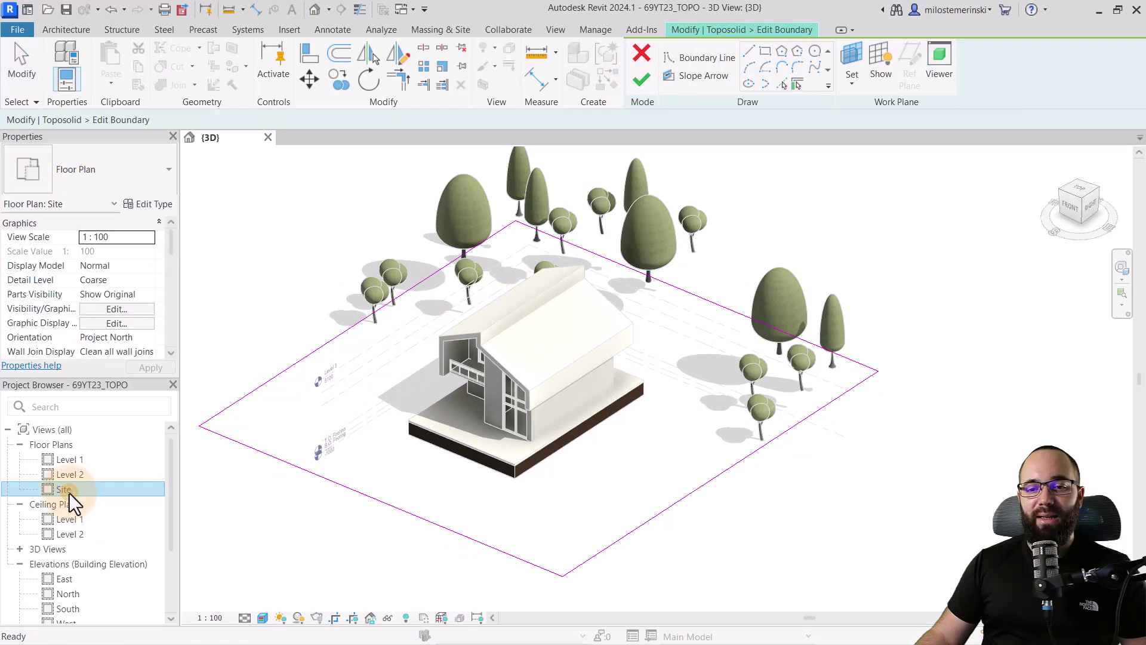
scroll(518, 376, up, 2)
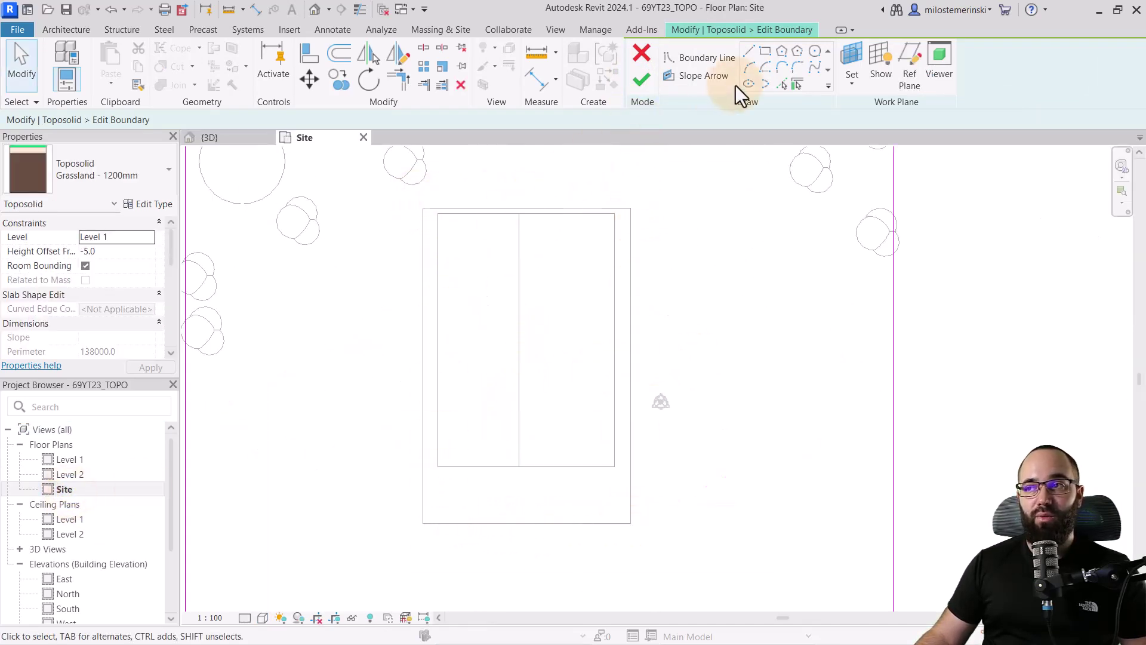
click(764, 52)
click(425, 208)
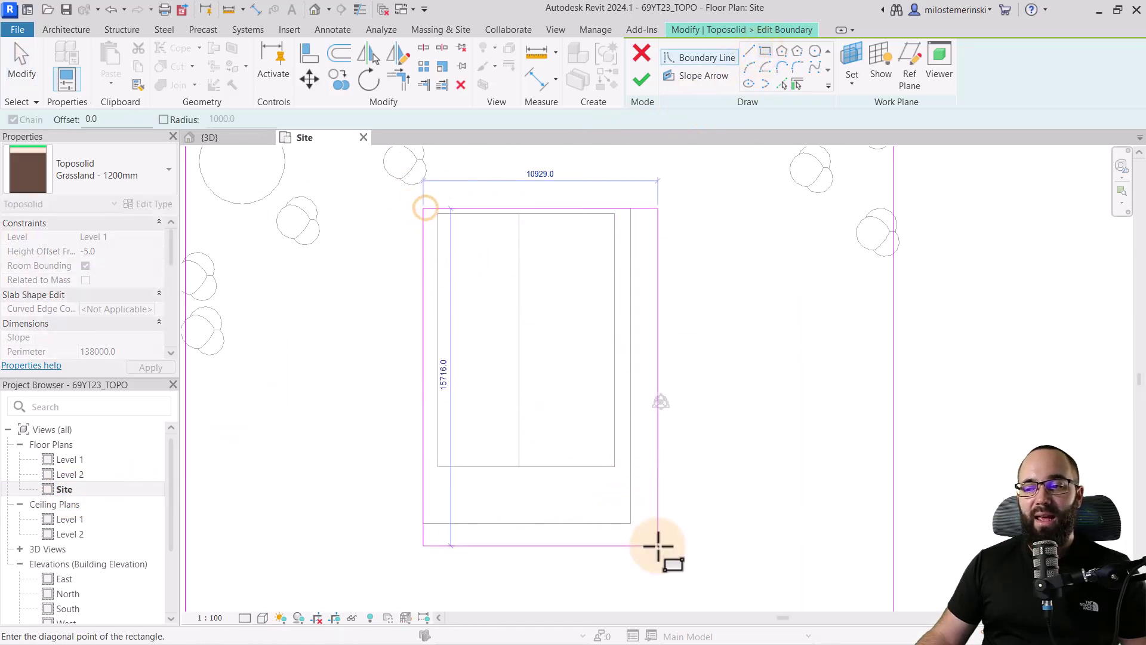
click(631, 522)
click(638, 84)
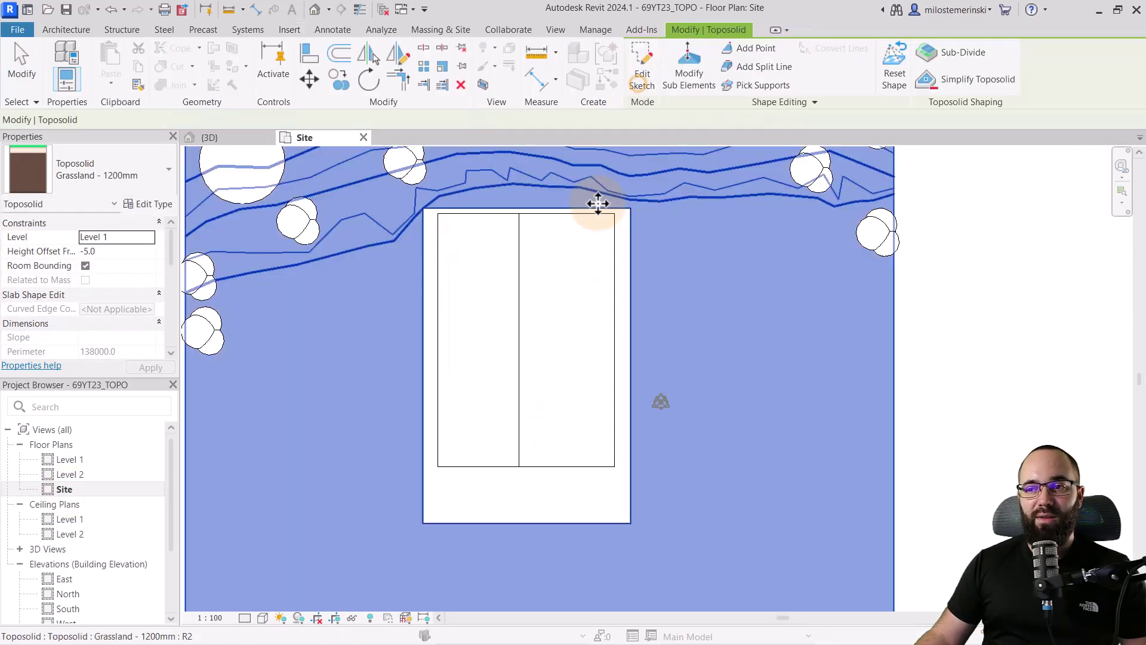
click(234, 139)
shift+middle_drag(525, 382, 529, 374)
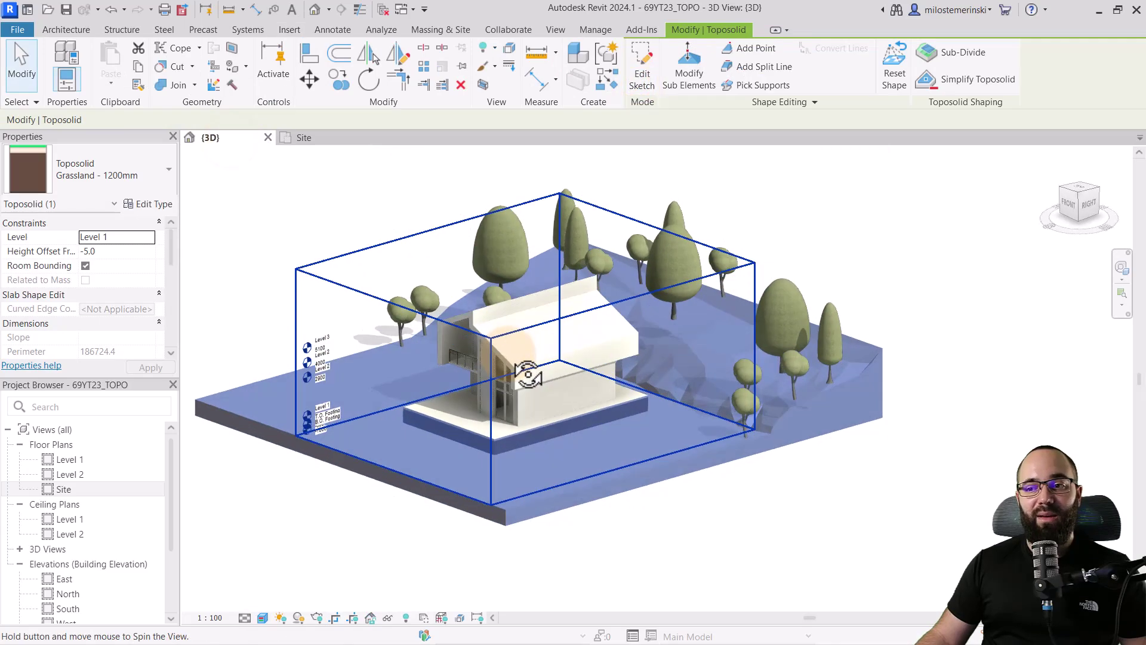
click(583, 537)
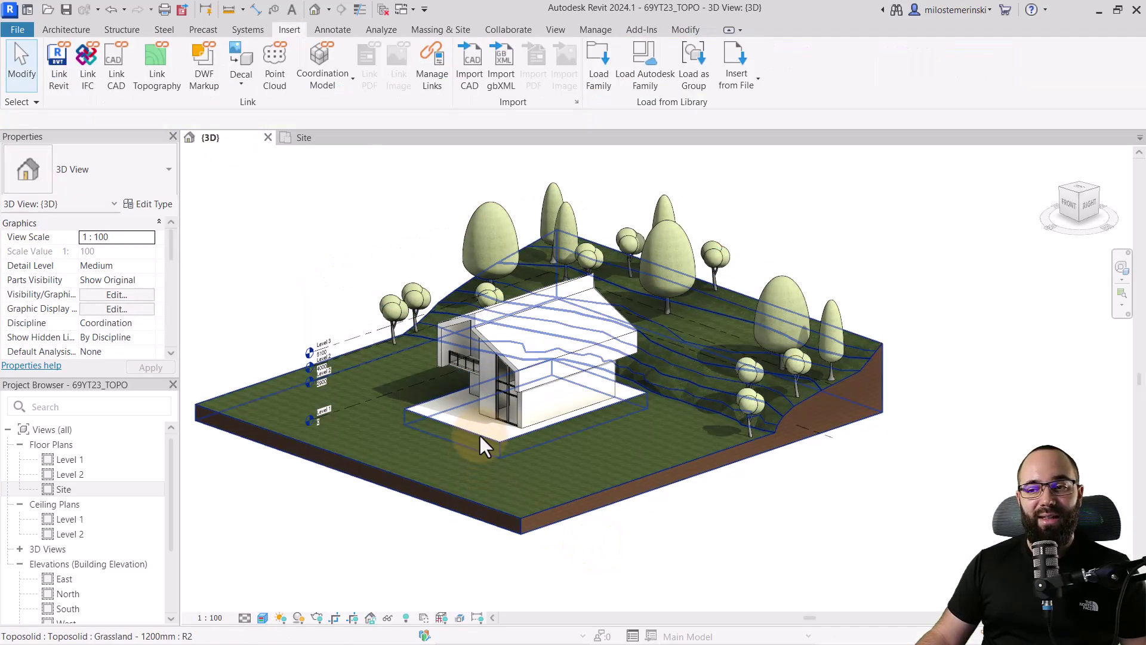
- Orbit the 3D view to inspect the site and the toposolid's underside
shift+middle_drag(471, 518, 494, 522)
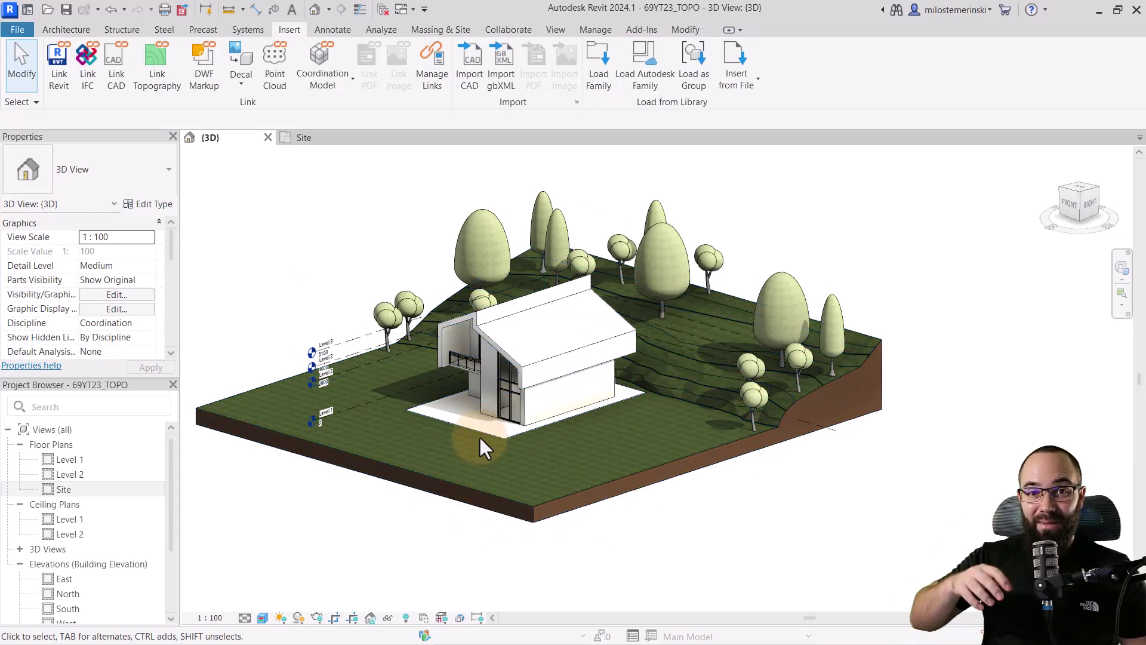
shift+middle_drag(481, 445, 493, 540)
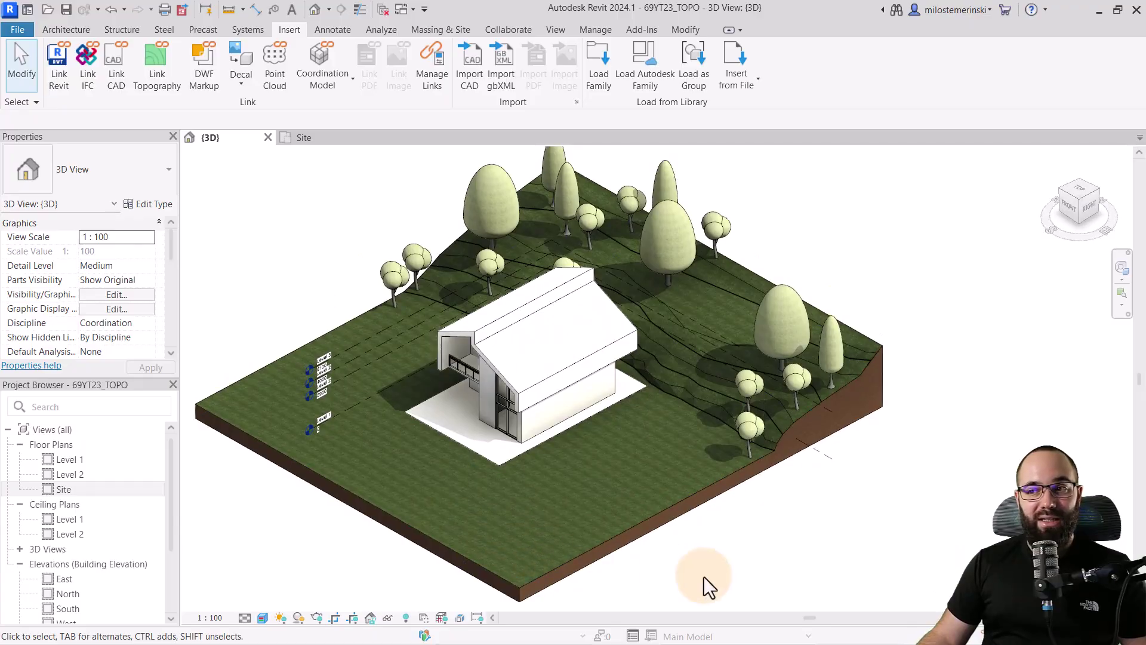
shift+middle_drag(703, 576, 722, 561)
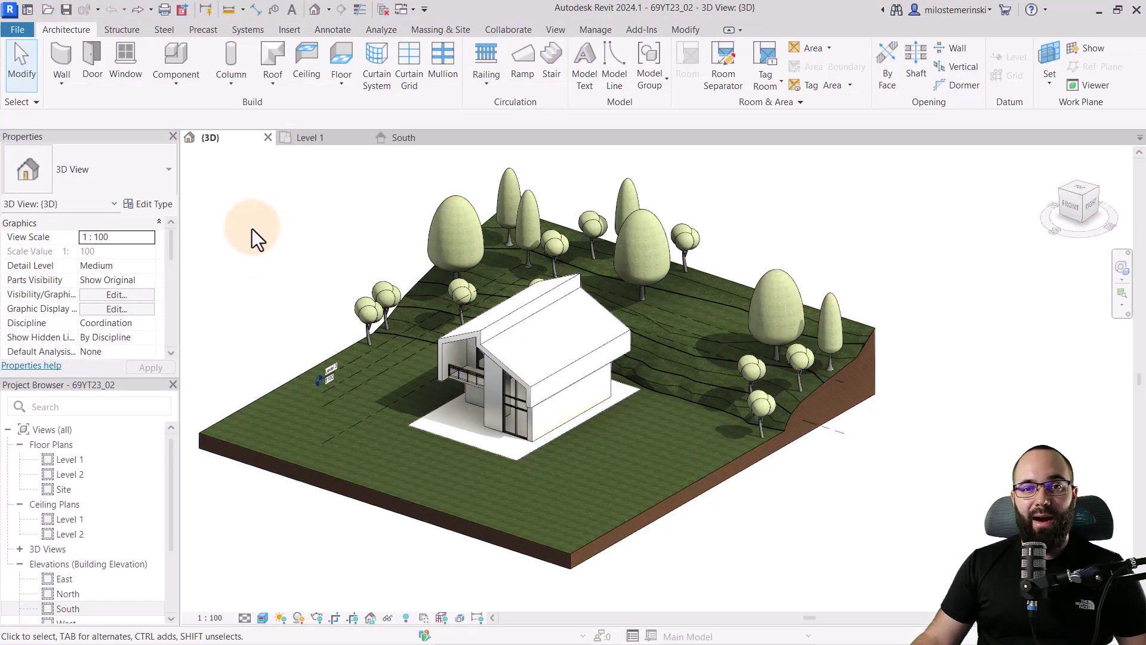
- Select the grass toposolid and orbit beneath it to check the terrain
click(299, 385)
drag(513, 424, 612, 512)
click(618, 533)
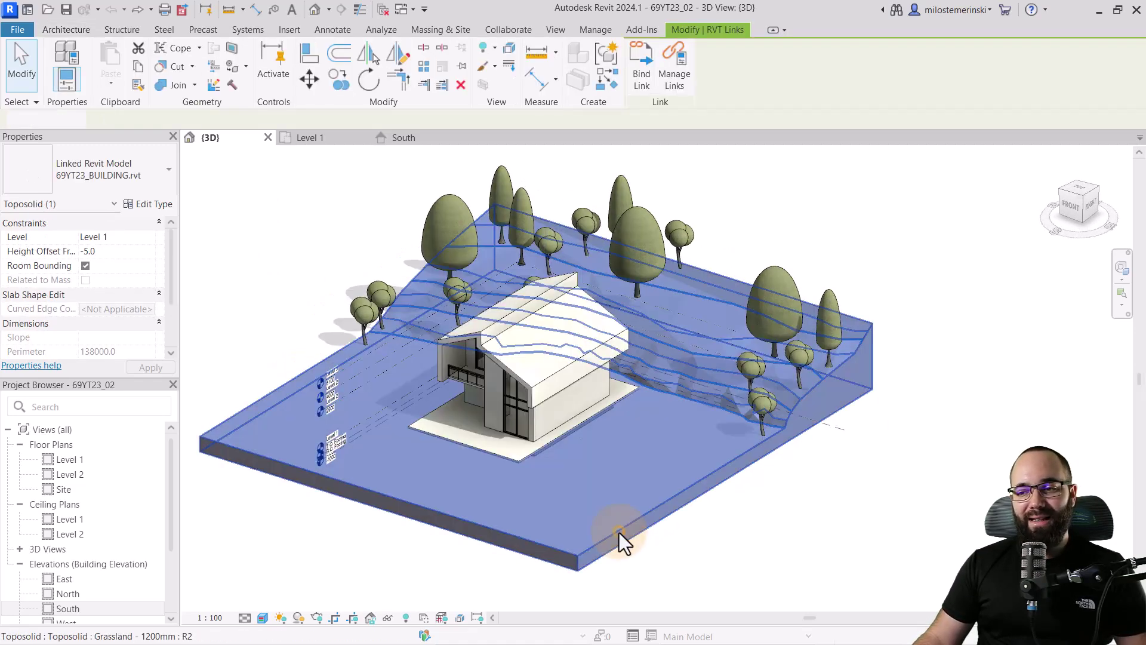
shift+middle_drag(619, 532, 668, 290)
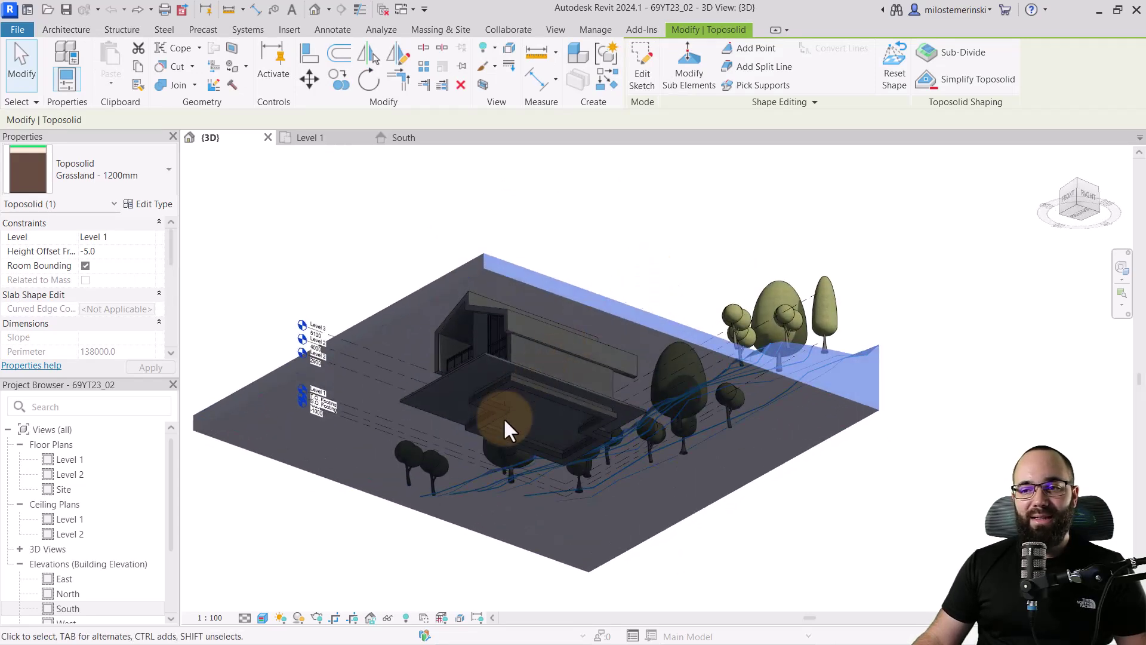
scroll(503, 417, up, 5)
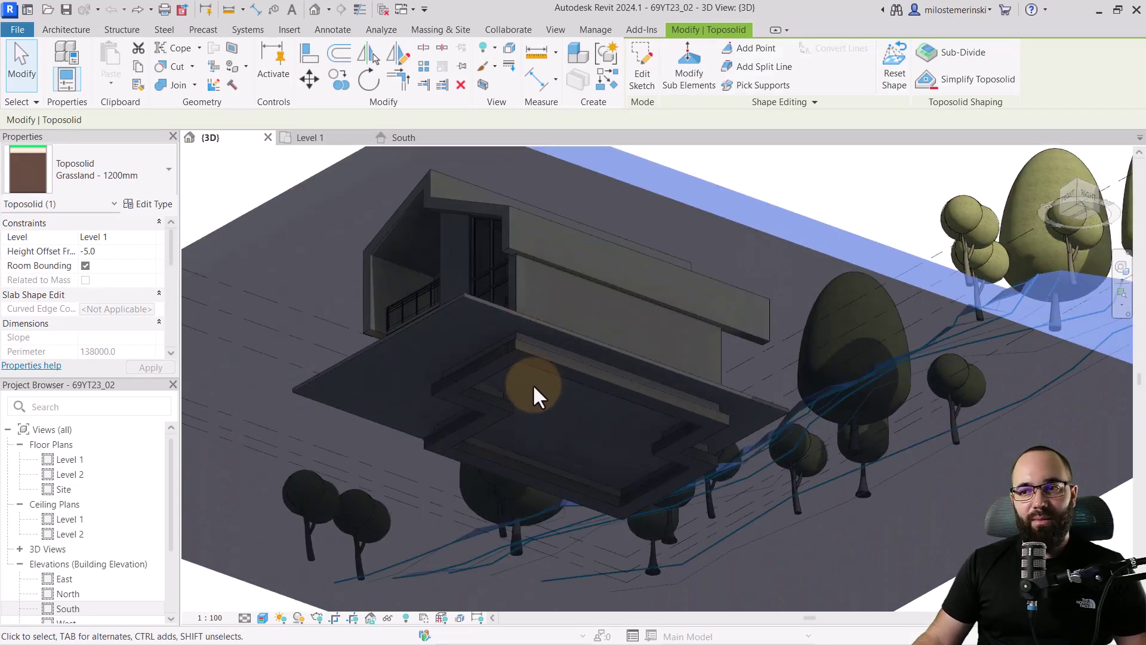
scroll(543, 373, down, 5)
shift+middle_drag(534, 327, 533, 554)
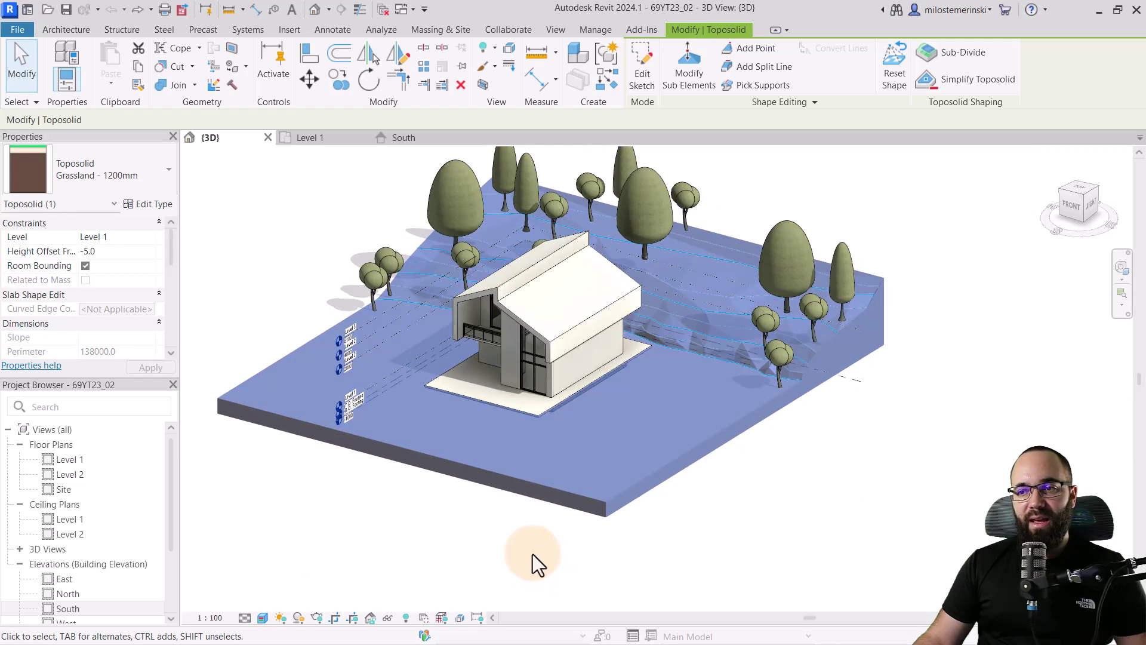
- Override the toposolid's surface transparency to 60 in this 3D view
right_click(274, 264)
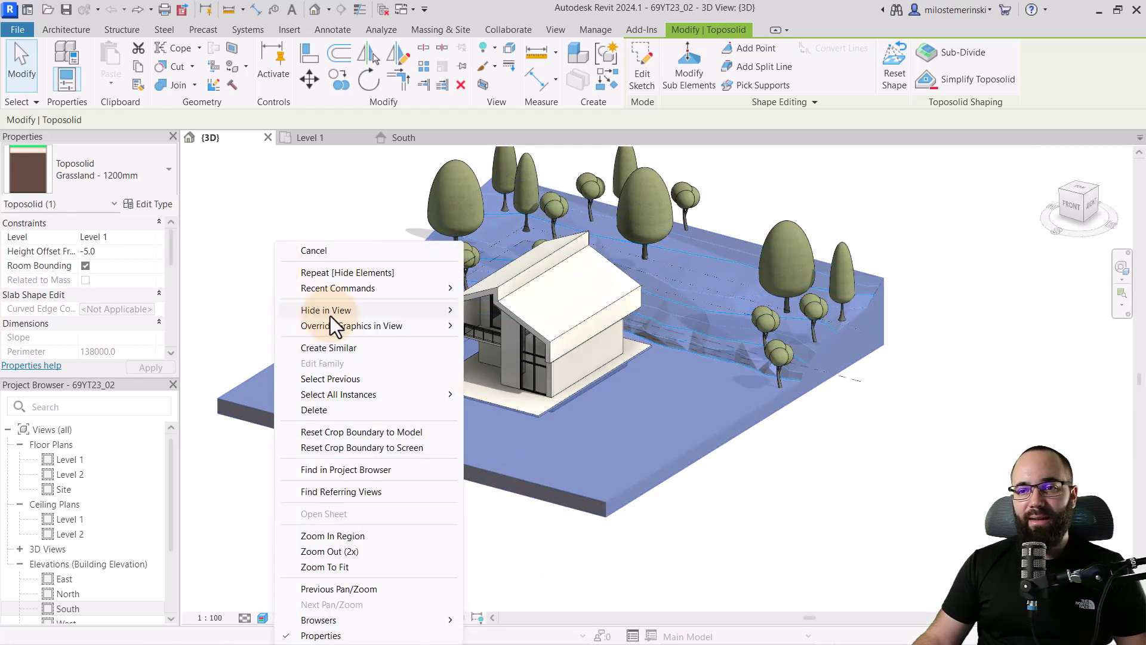
mouse_move(336, 324)
click(485, 327)
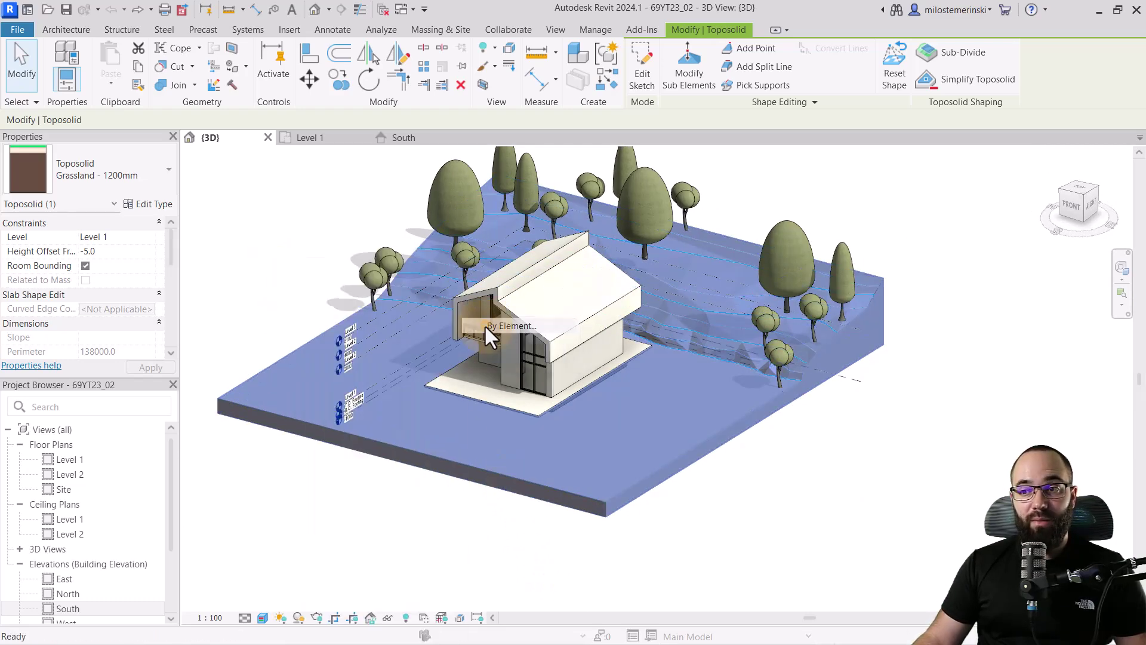
click(454, 323)
click(457, 325)
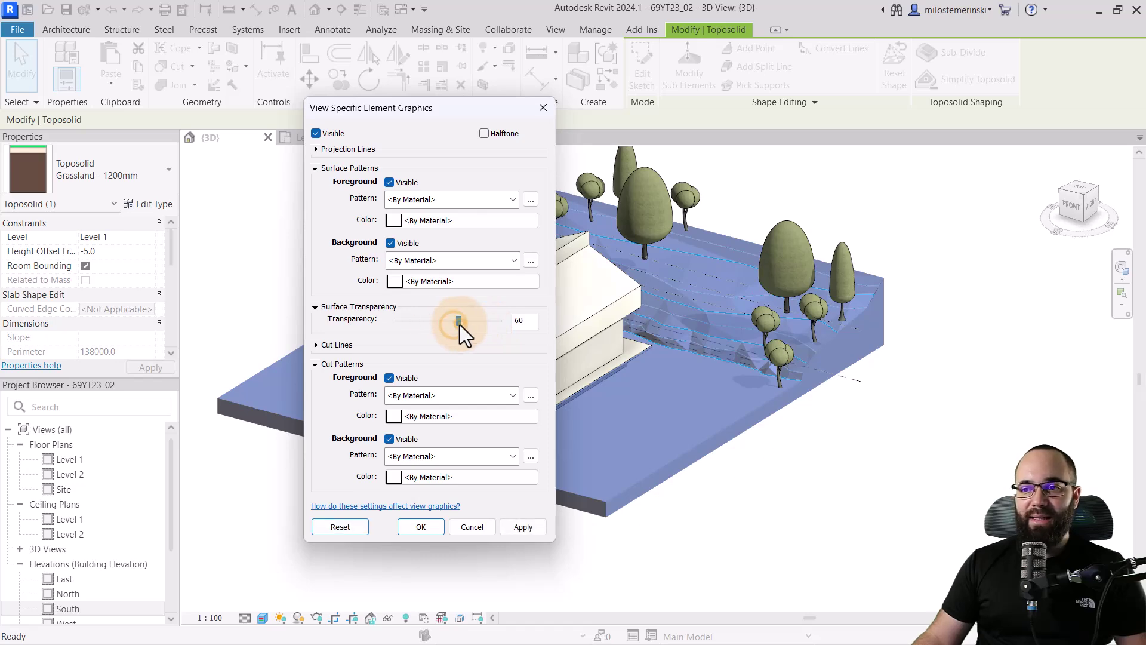
click(517, 526)
click(421, 526)
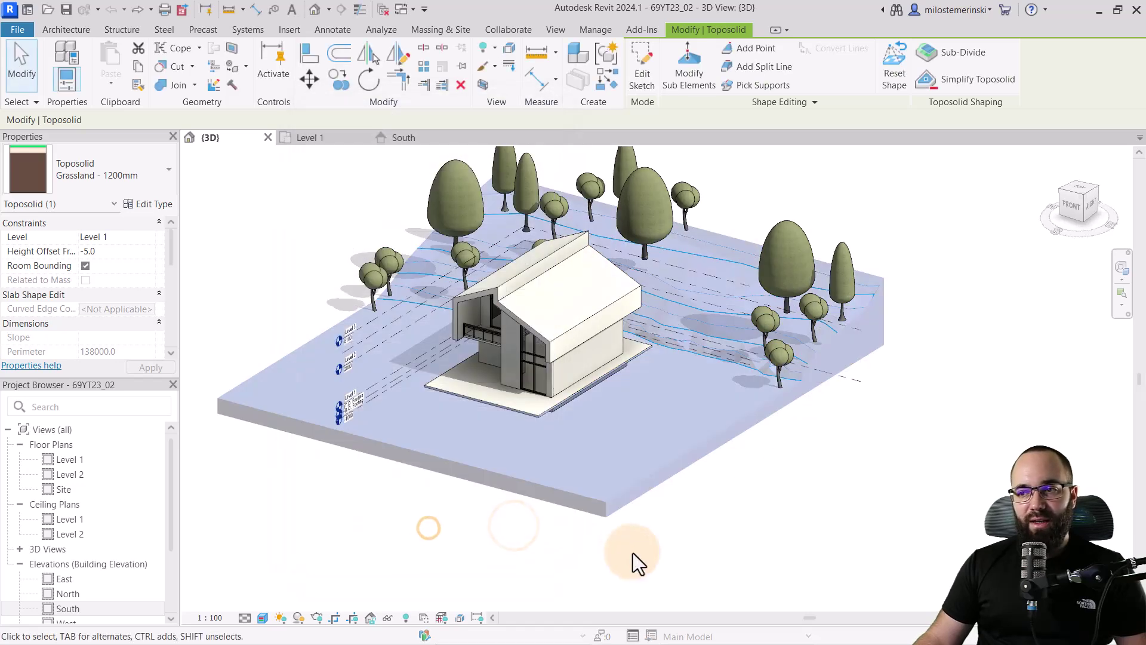
click(633, 553)
shift+middle_drag(632, 553, 629, 507)
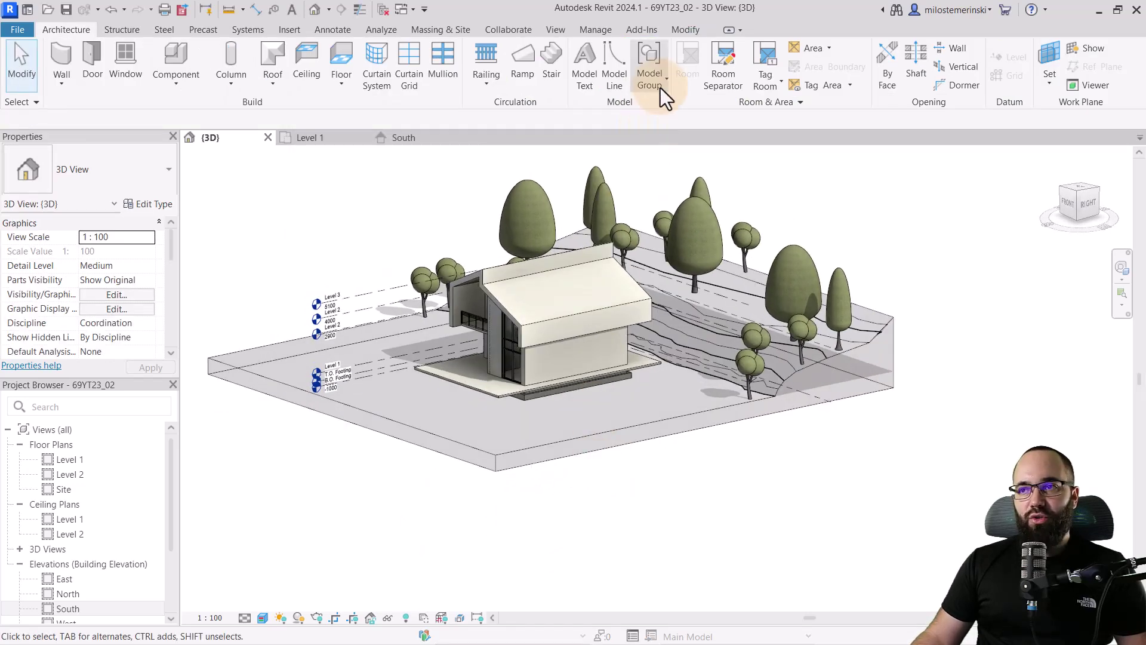
- Cut the house's floor slab out of the grass toposolid using Cut Geometry
click(680, 29)
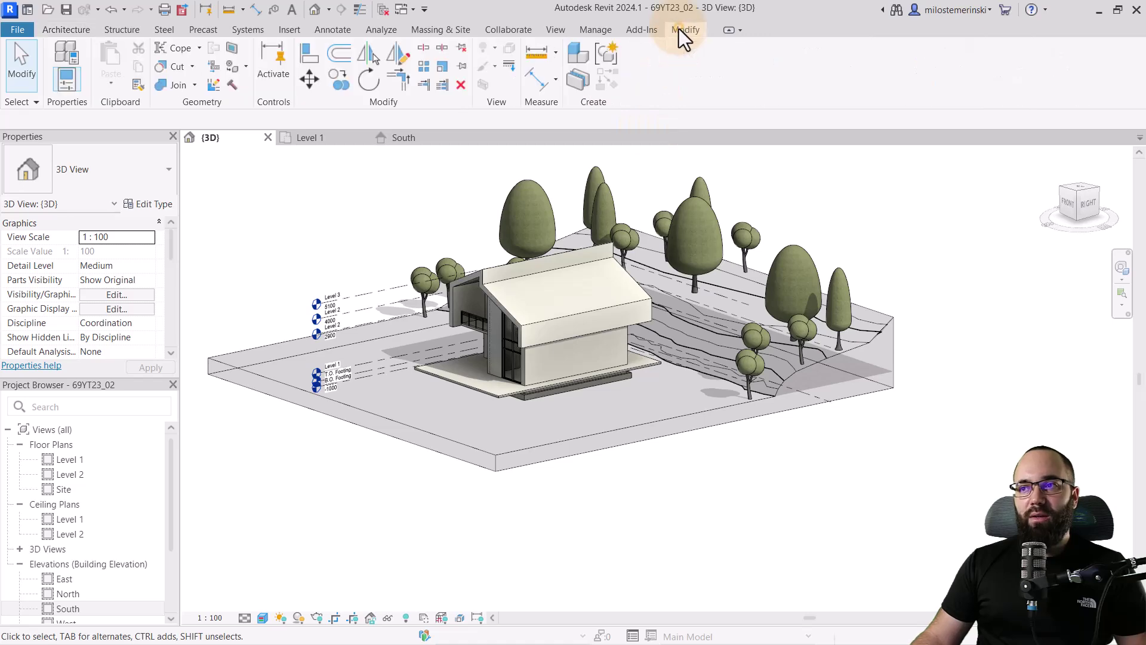
click(175, 72)
scroll(548, 415, up, 5)
click(582, 488)
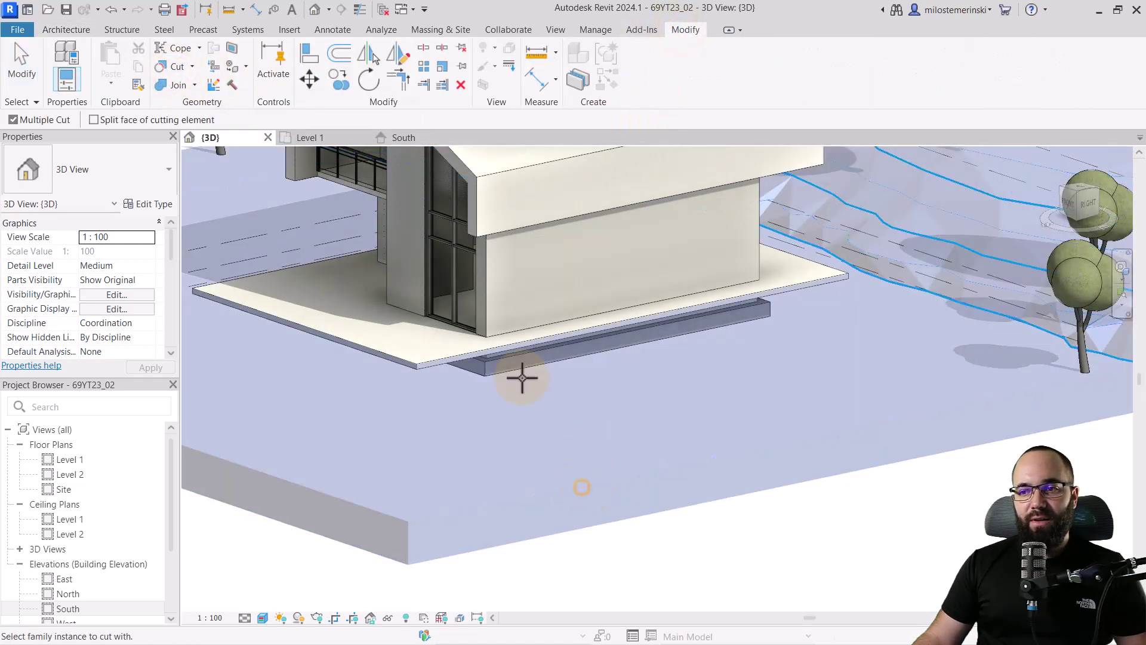
click(486, 377)
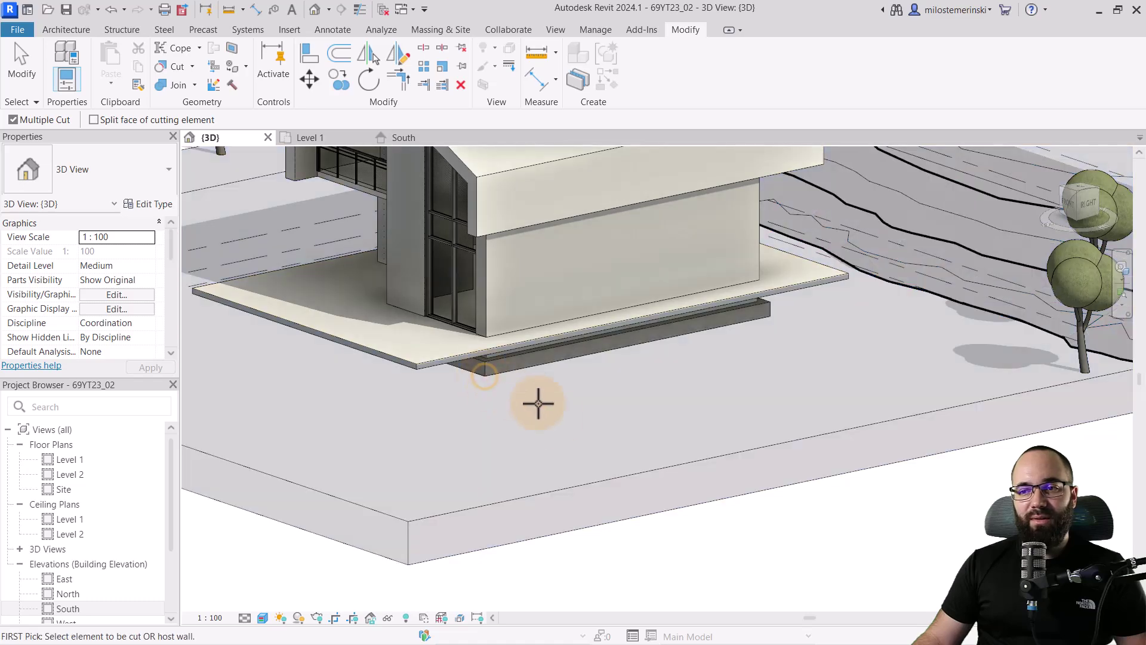
key(Escape)
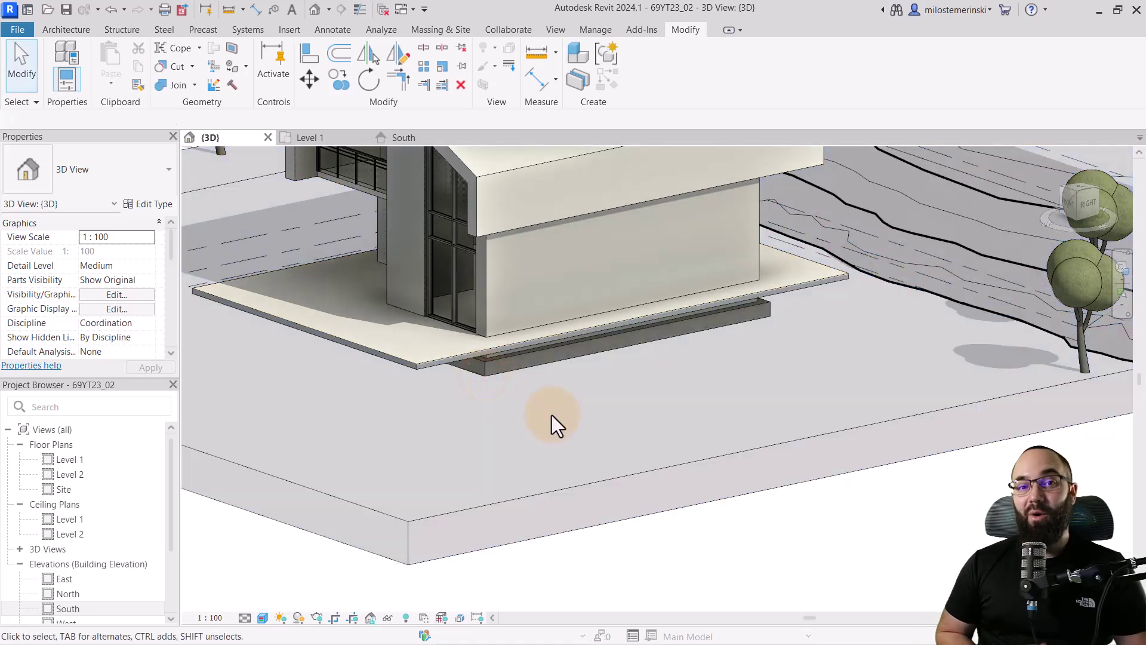
scroll(552, 414, down, 3)
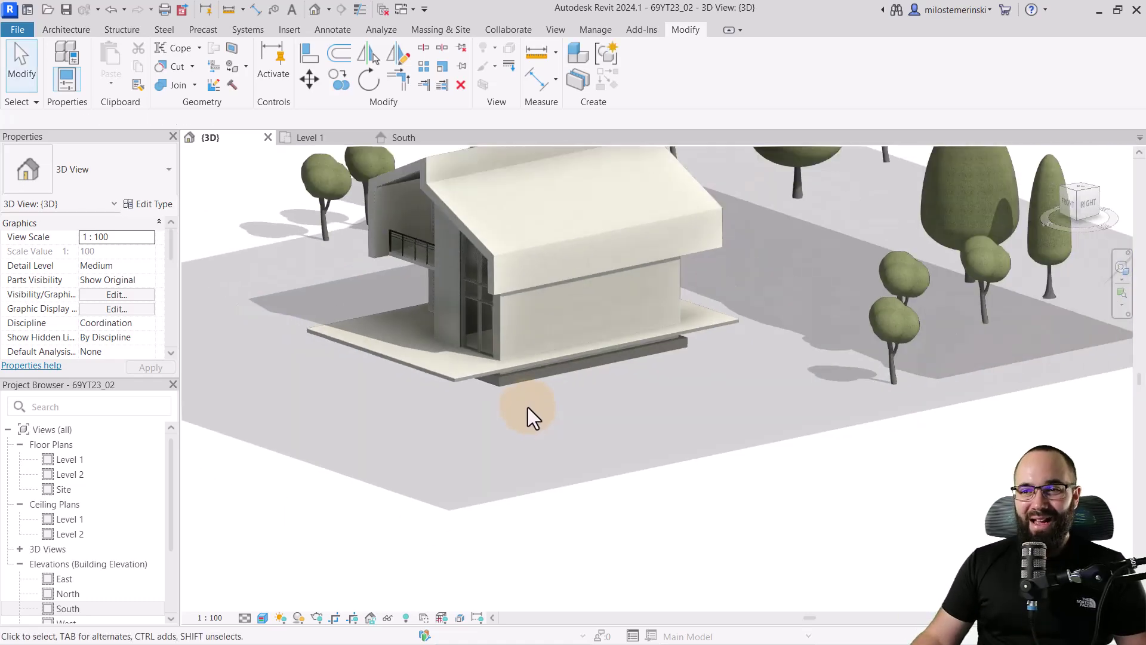
shift+middle_drag(528, 415, 549, 482)
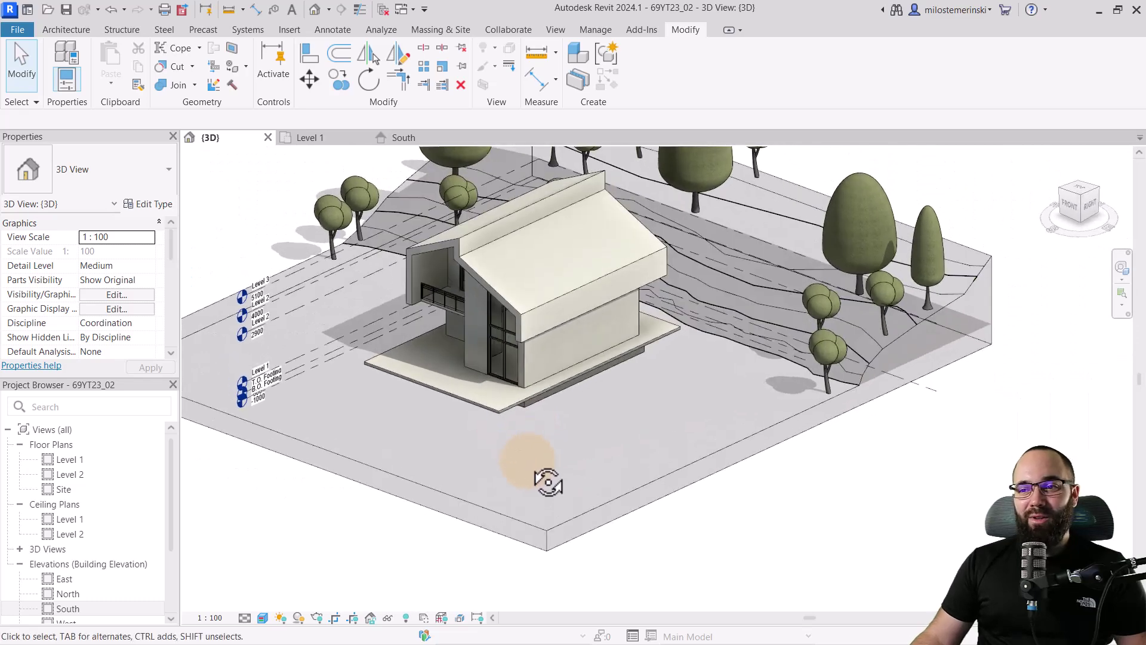
- Create a Model In-Place element in the Toposolid category, accepting its name, and enter editing
click(80, 34)
click(169, 82)
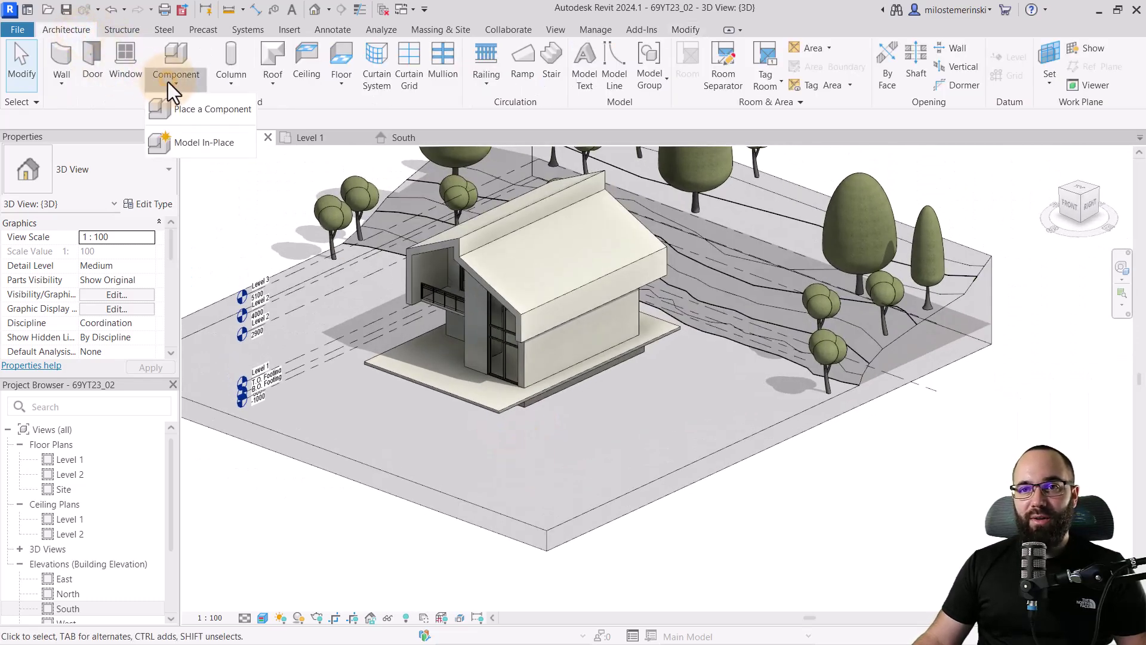
click(199, 141)
scroll(252, 221, down, 15)
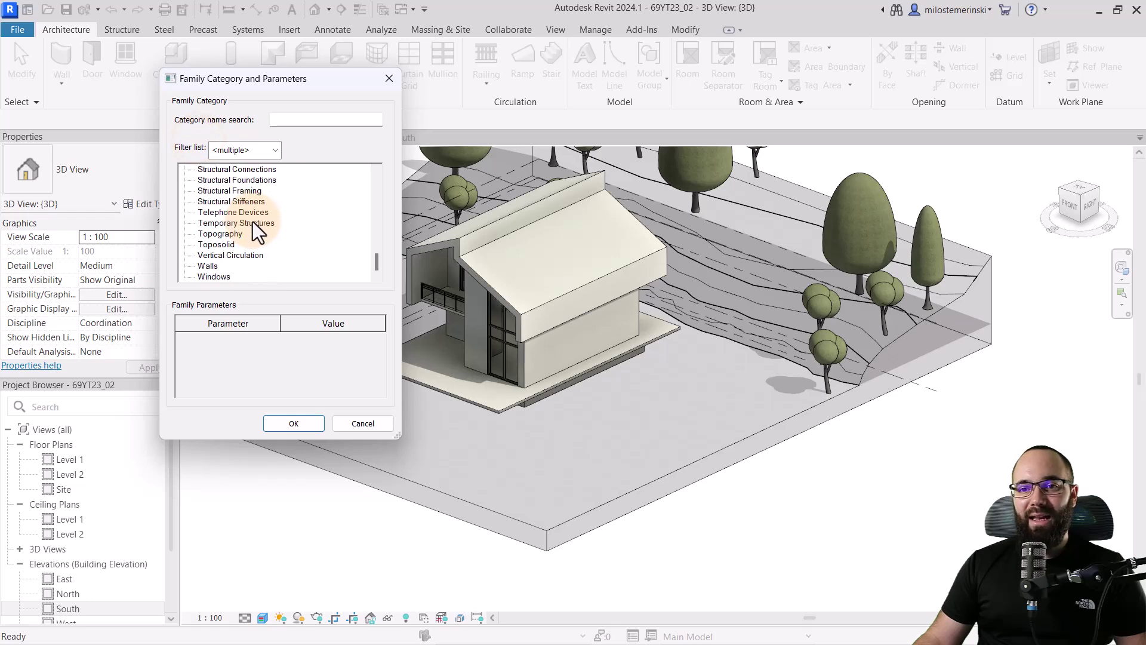
click(294, 428)
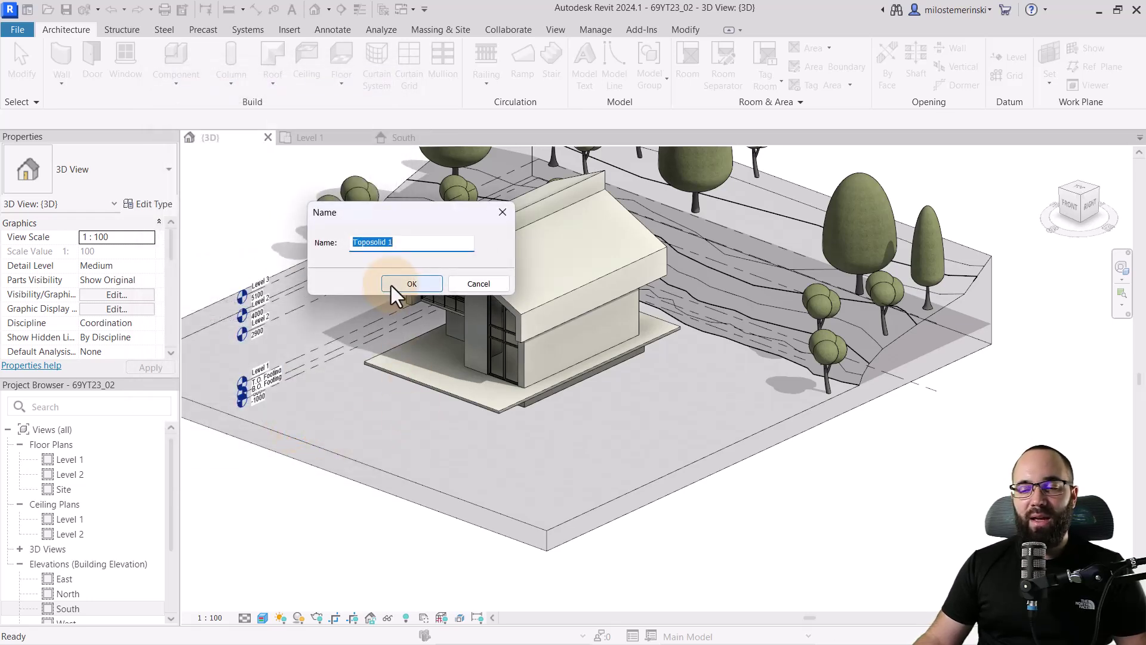
click(395, 242)
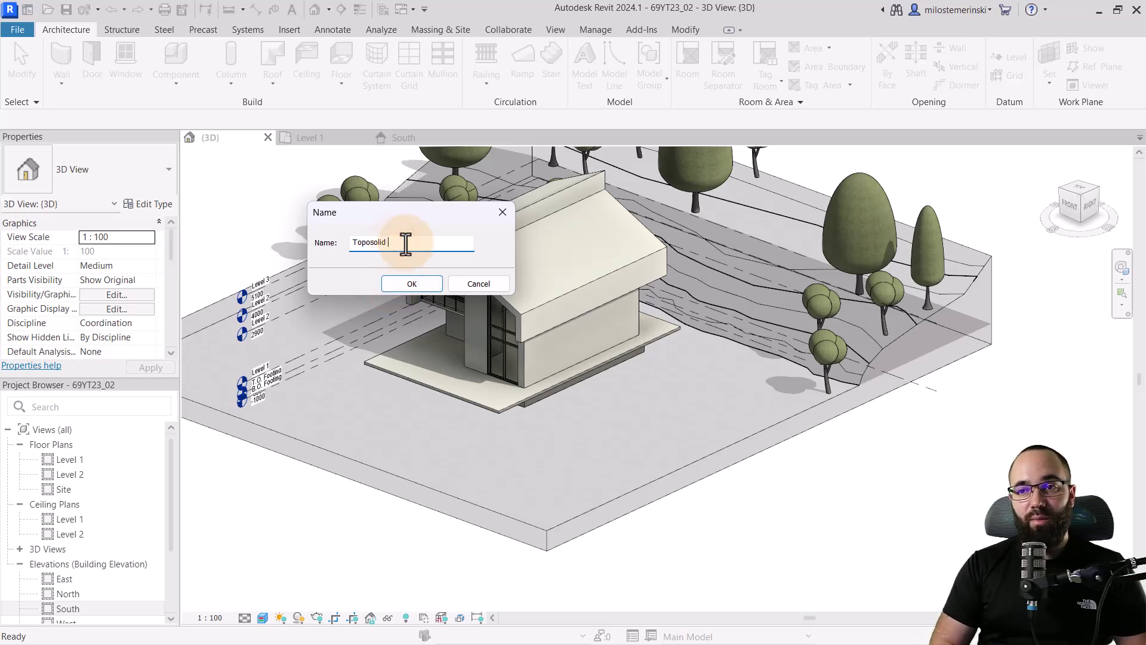
click(407, 284)
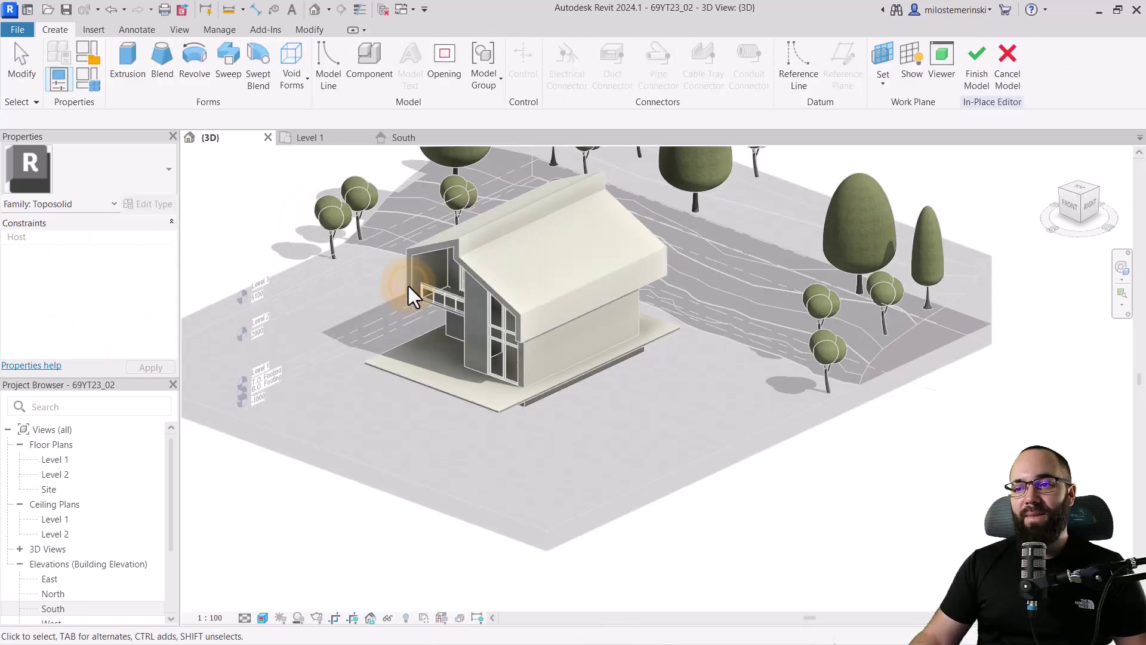
shift+middle_drag(517, 465, 418, 170)
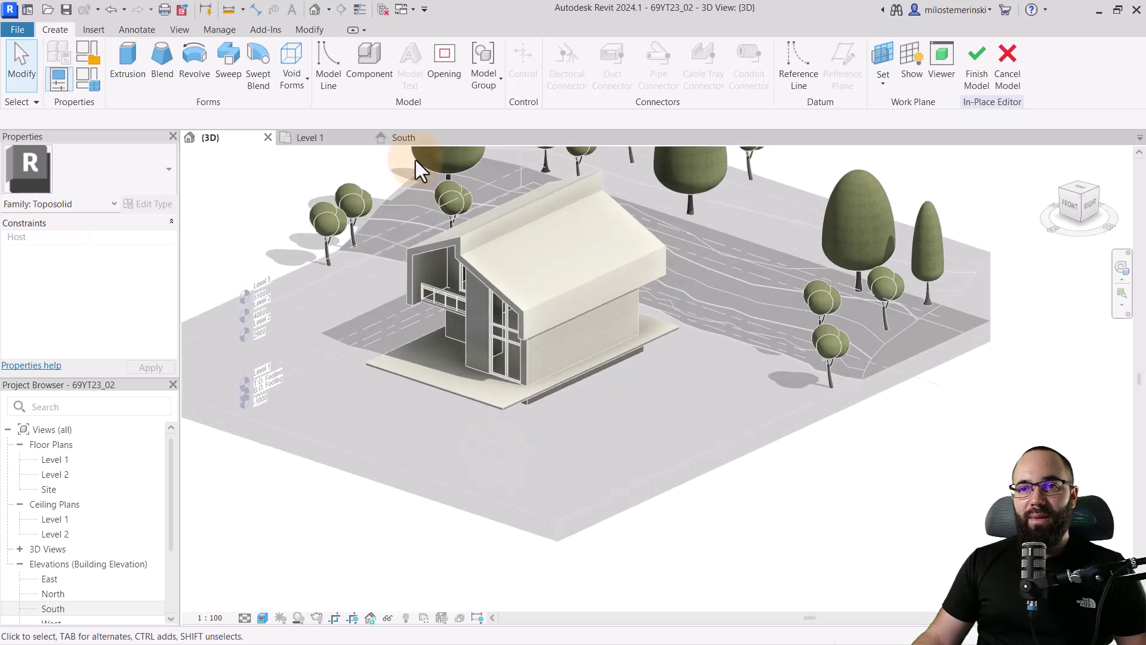
click(303, 88)
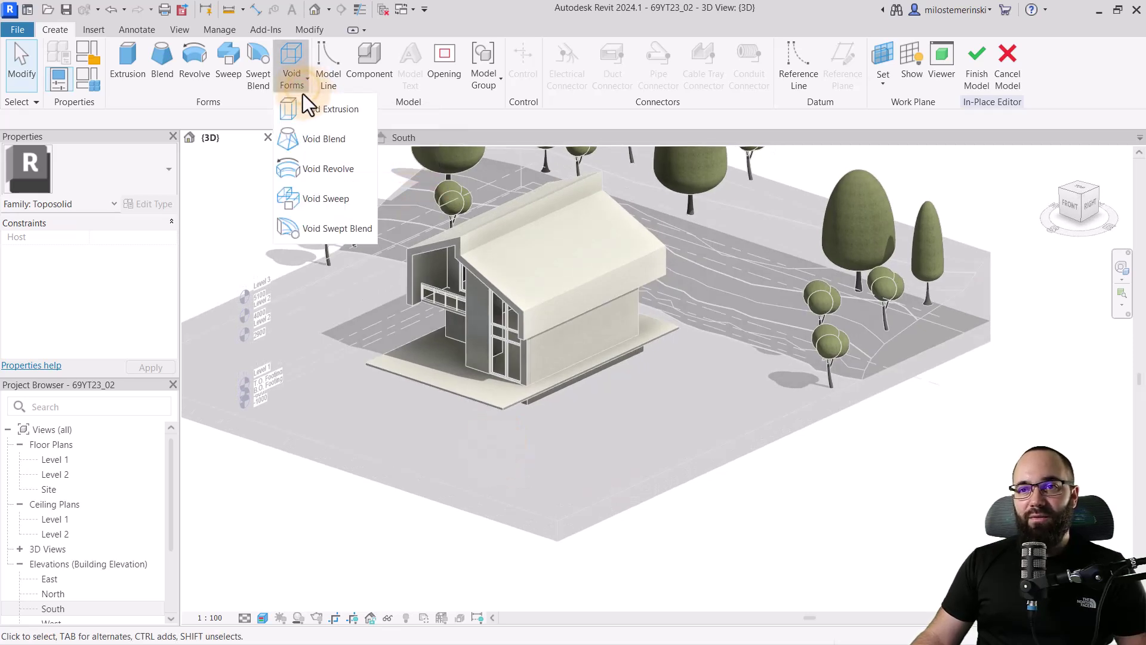
- Start a void extrusion with its work plane picked on the building slab's underside
click(314, 112)
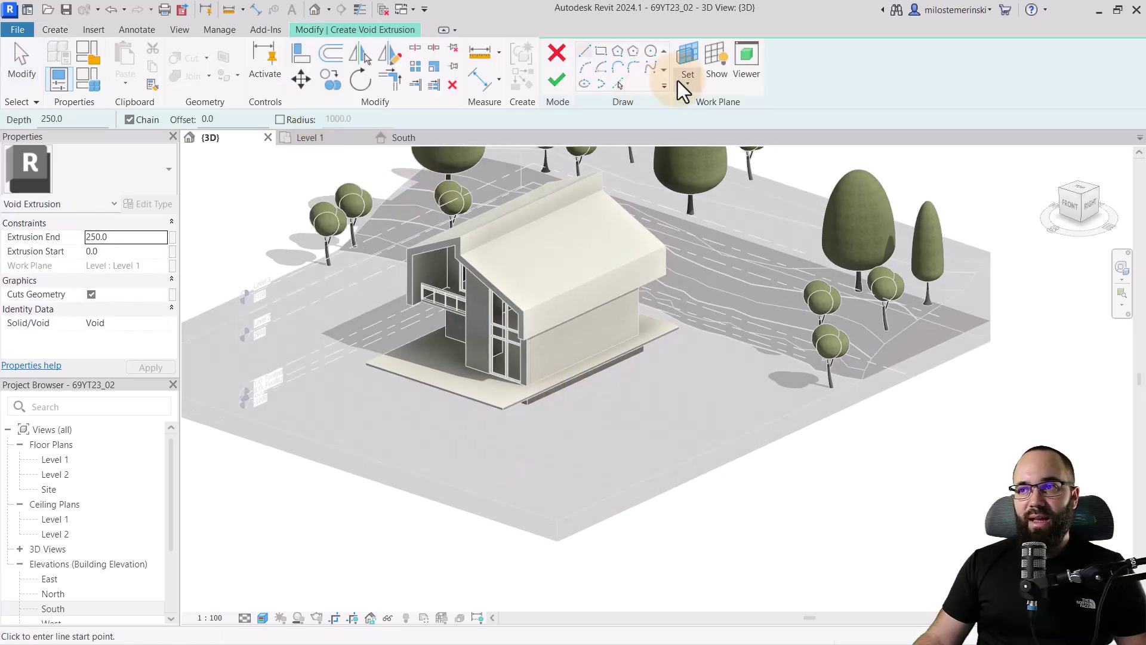
click(690, 59)
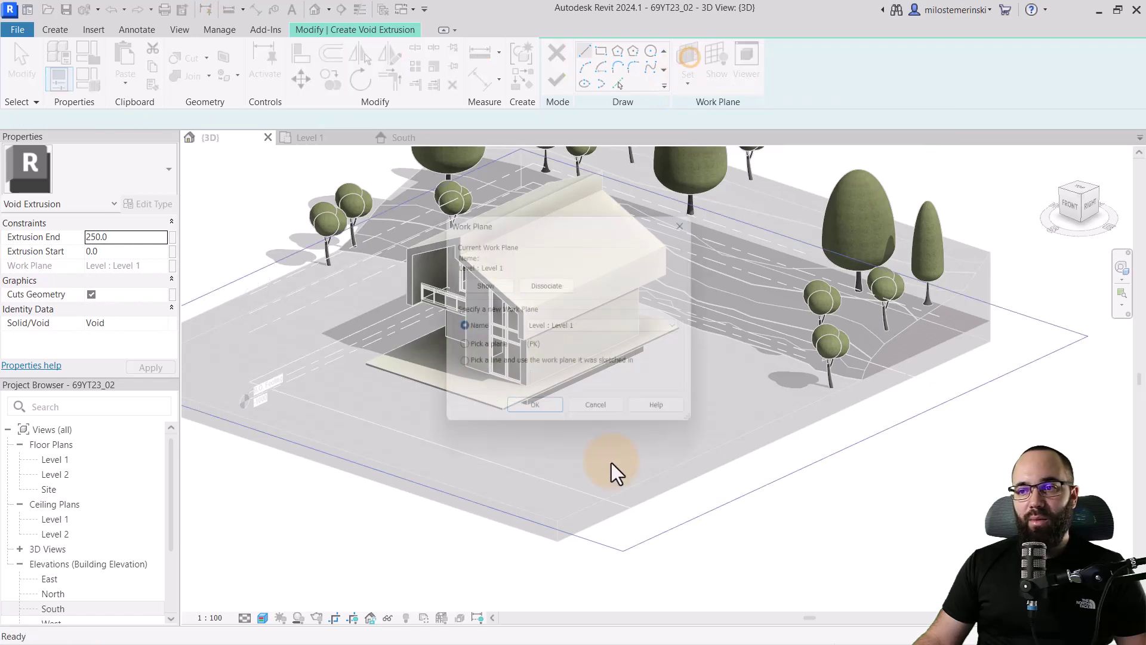
click(491, 350)
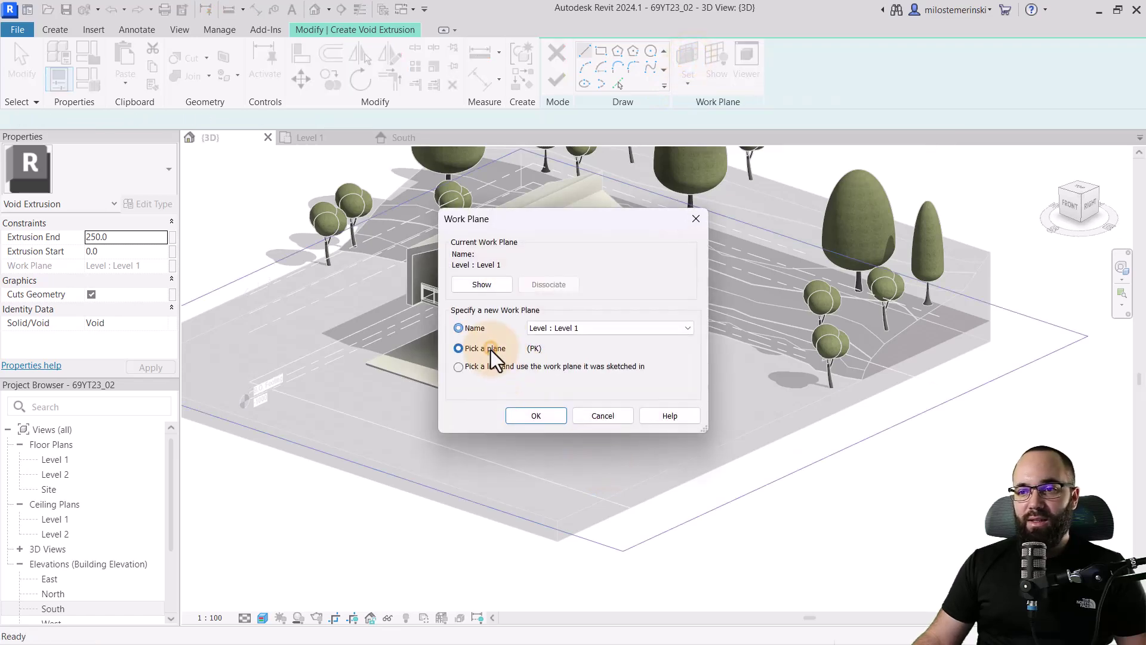
click(535, 414)
shift+middle_drag(625, 483, 524, 333)
scroll(511, 314, up, 5)
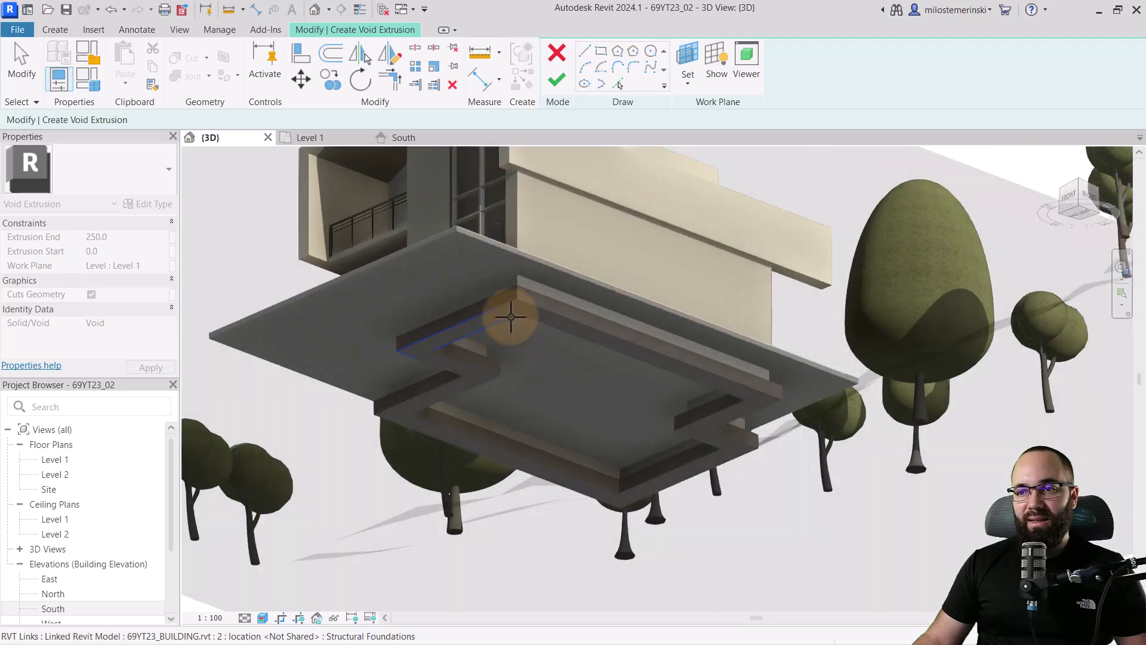
click(510, 314)
scroll(511, 323, up, 4)
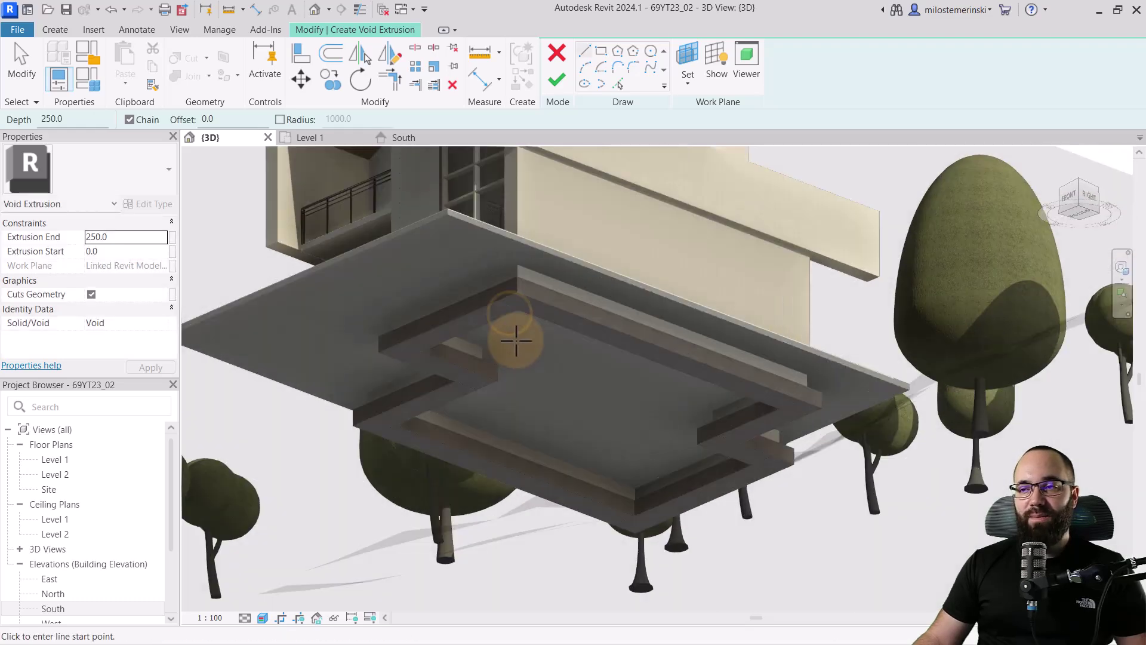
- Pick the outer footing edges (long sides, short right edges, angled edge) as sketch lines
click(618, 85)
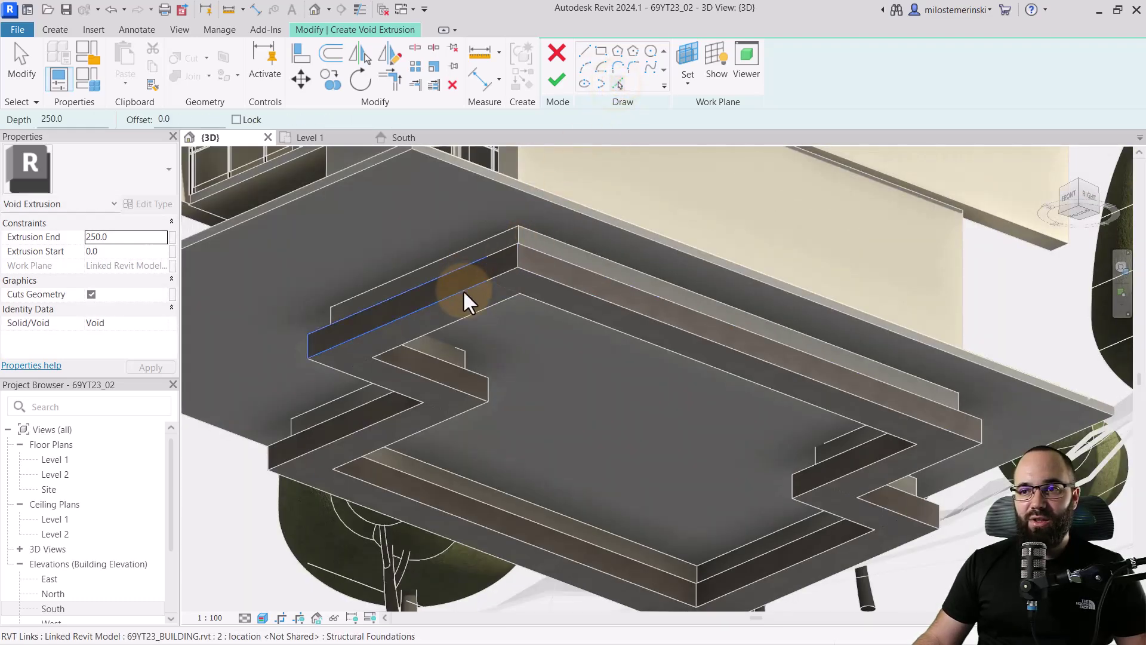
click(463, 289)
click(554, 281)
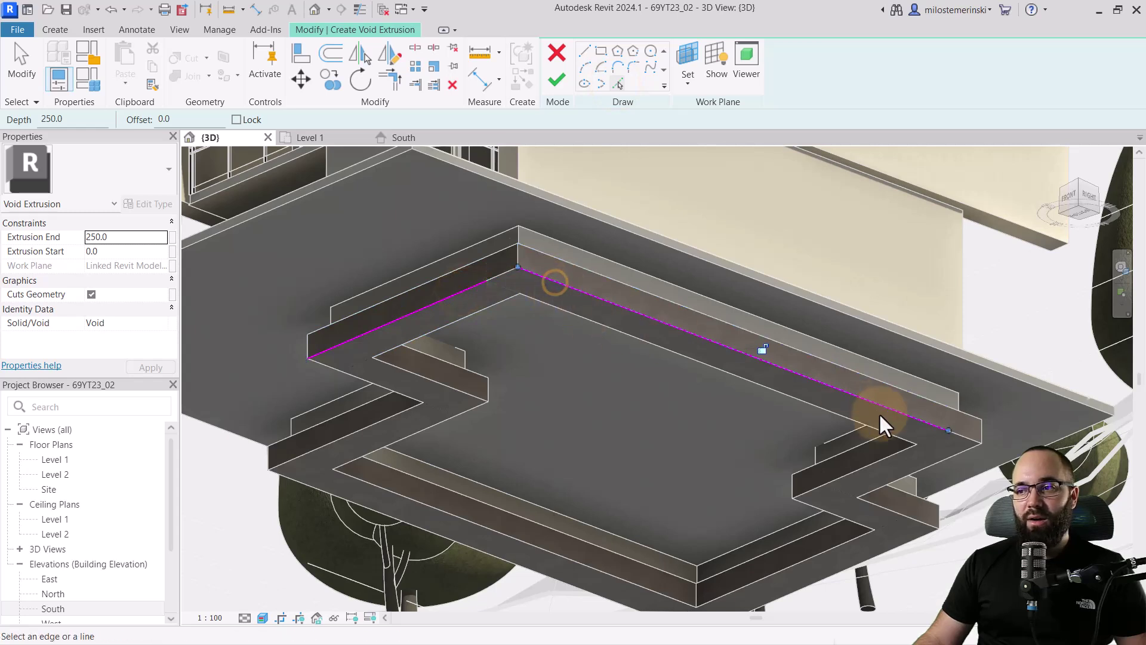
click(937, 462)
click(908, 519)
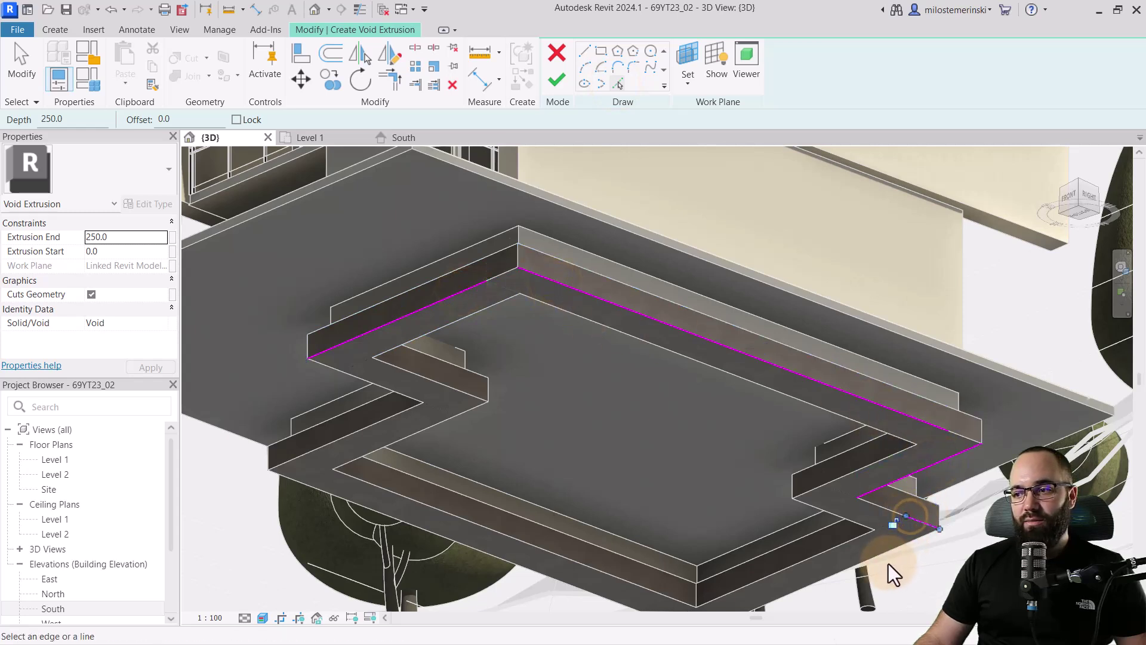
click(881, 557)
click(454, 541)
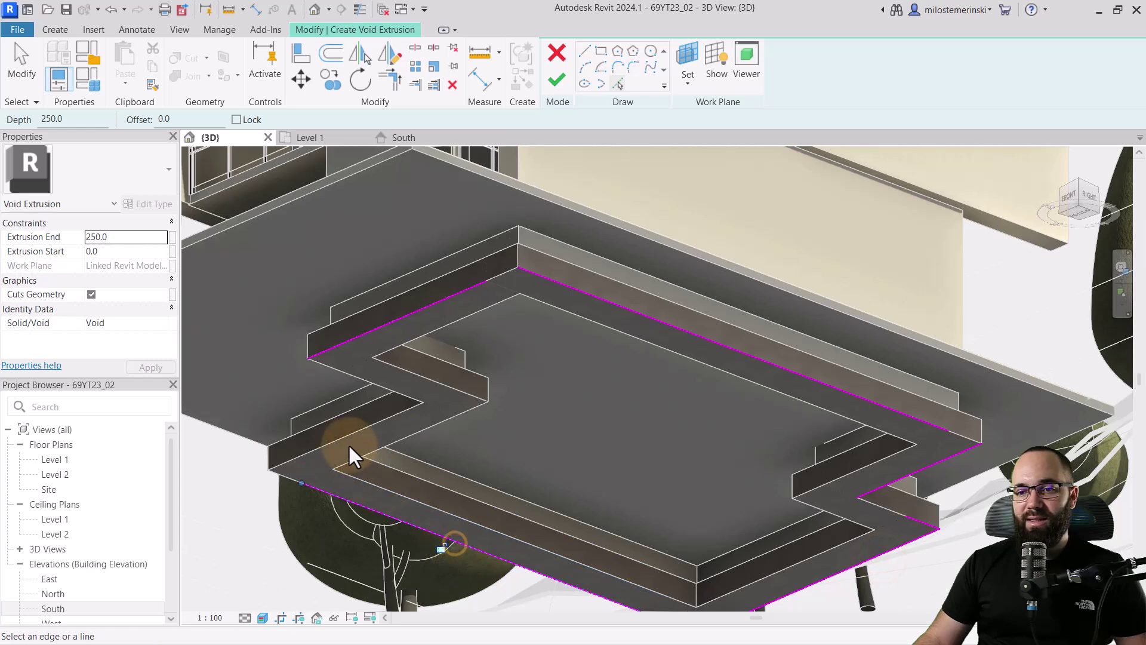
click(345, 438)
click(376, 386)
- Pick the remaining notch, inner footing, right beam and upper-left slab edges as sketch lines
click(464, 389)
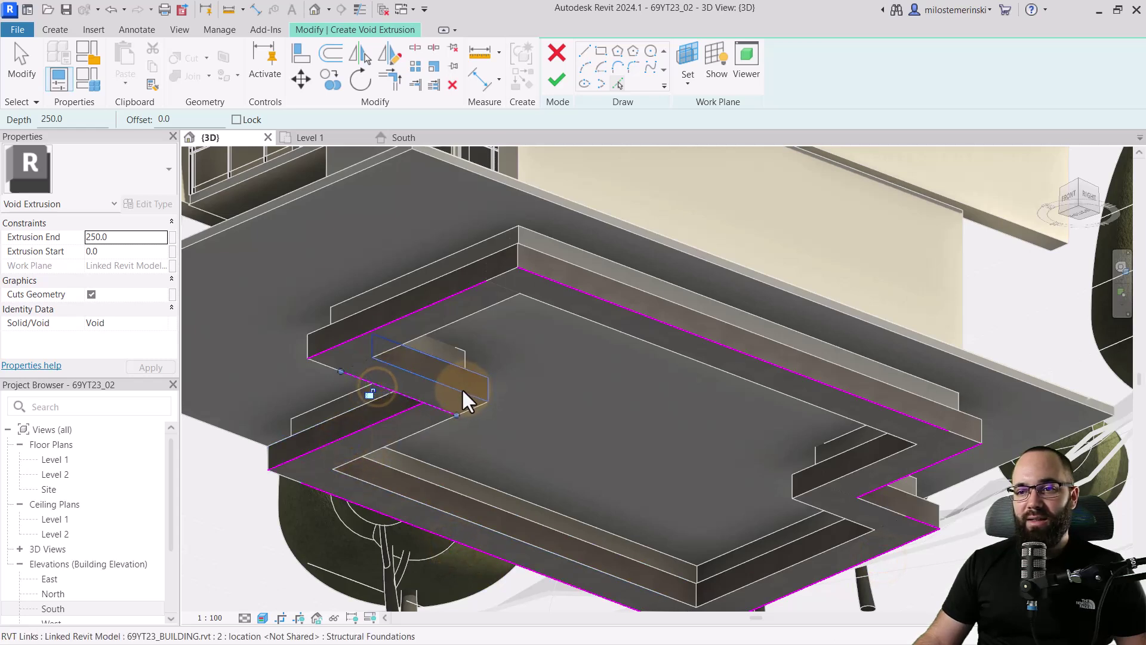
click(432, 432)
click(424, 502)
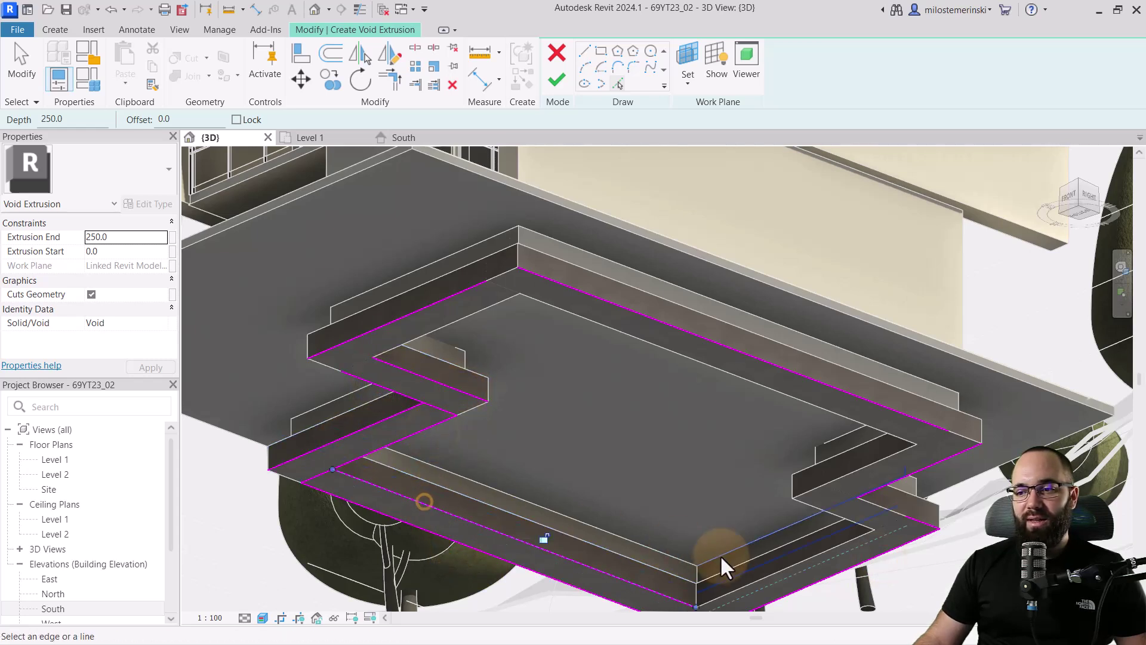
click(768, 574)
click(812, 507)
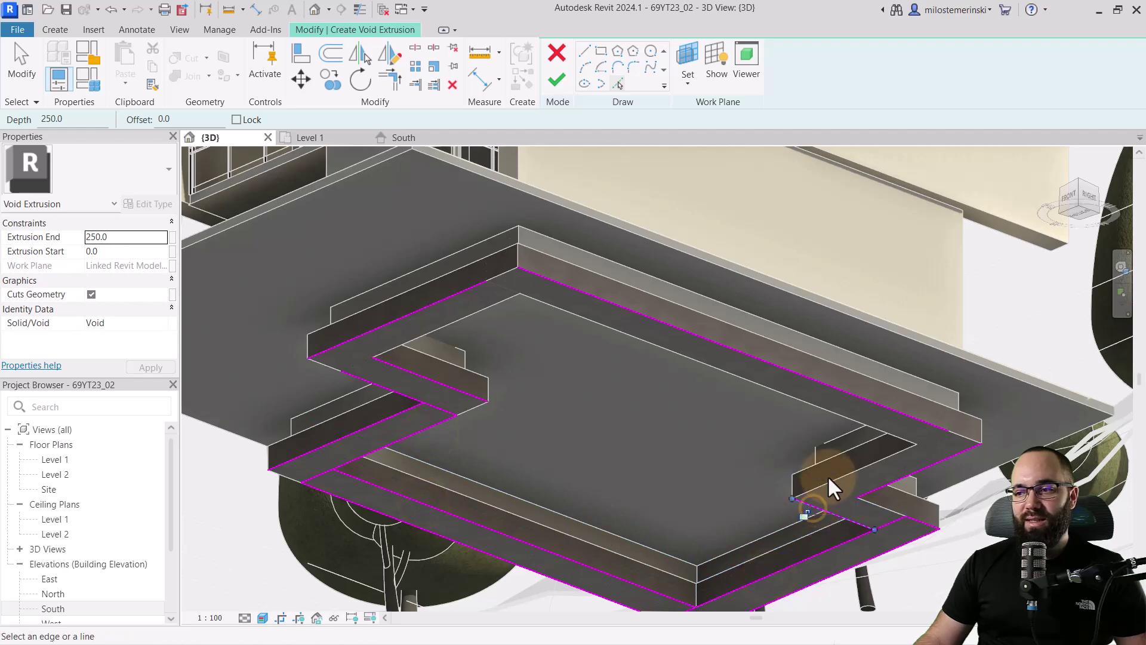
click(840, 472)
click(810, 409)
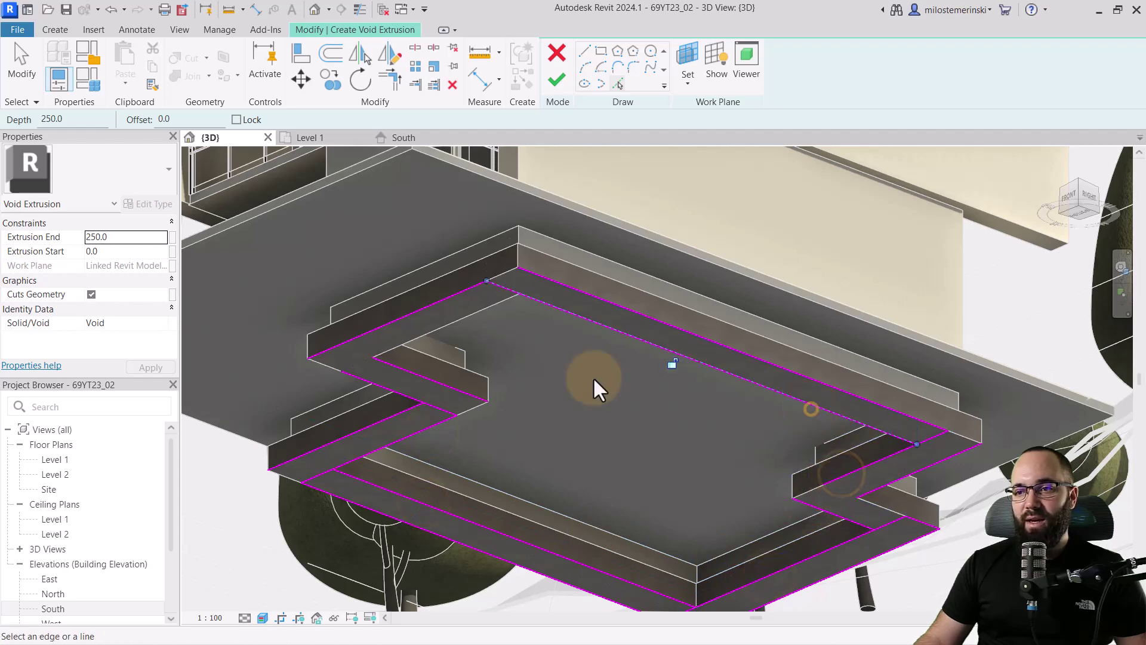
click(448, 326)
scroll(527, 384, down, 5)
shift+middle_drag(528, 384, 545, 386)
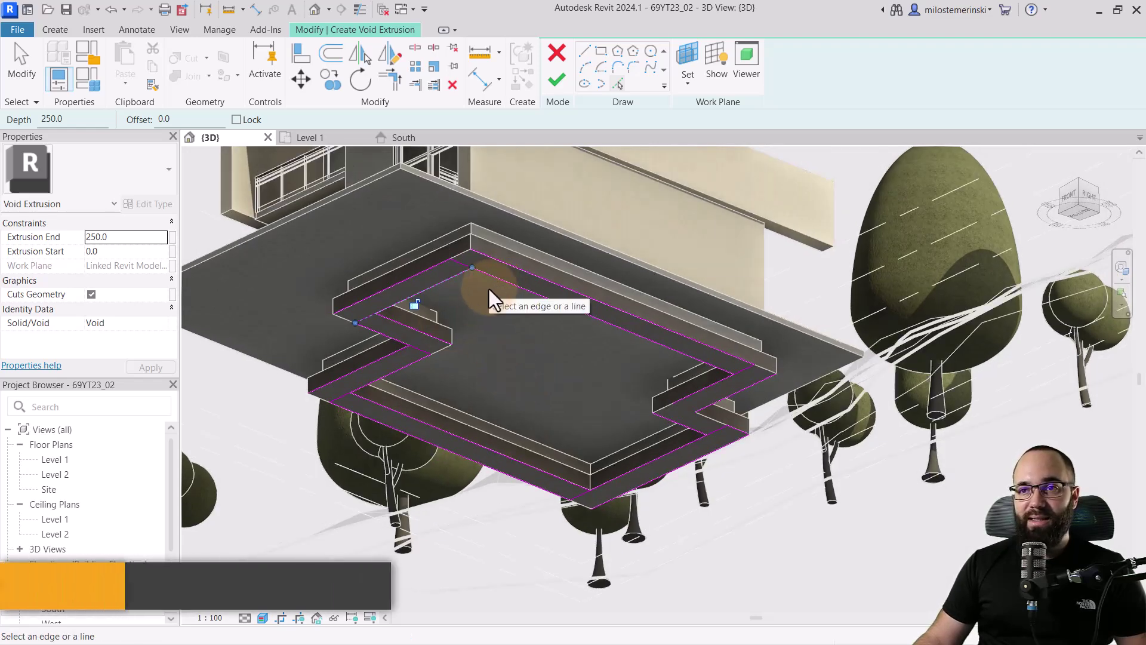
- Trim every open corner of the footing sketch into a closed loop and finish the void extrusion
click(389, 87)
click(462, 274)
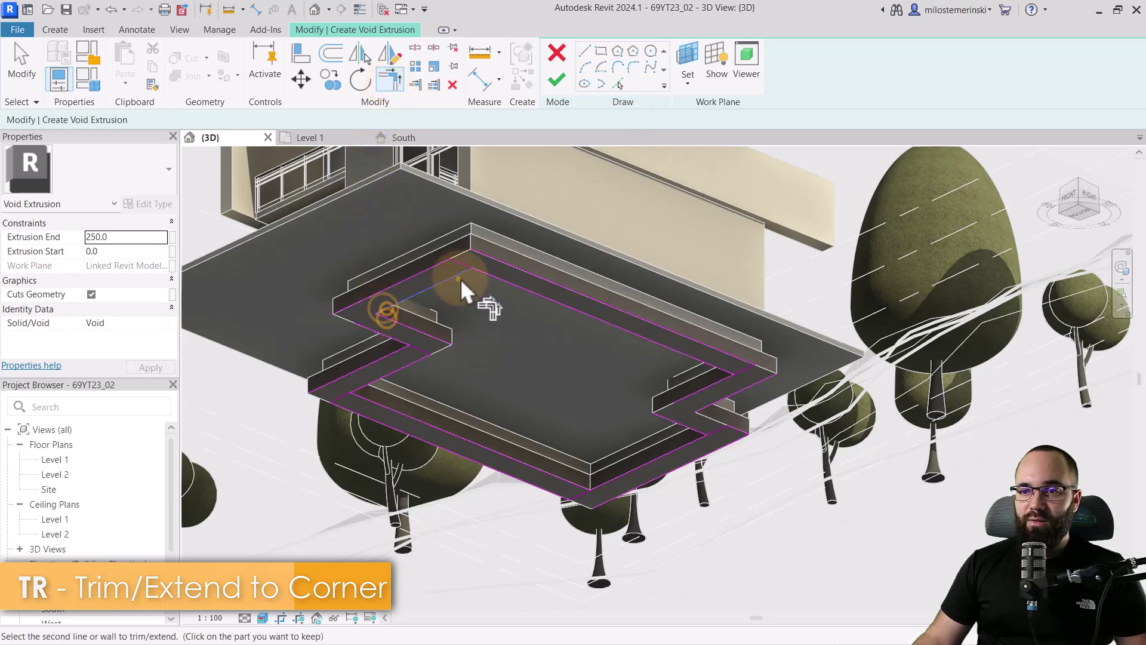
click(354, 304)
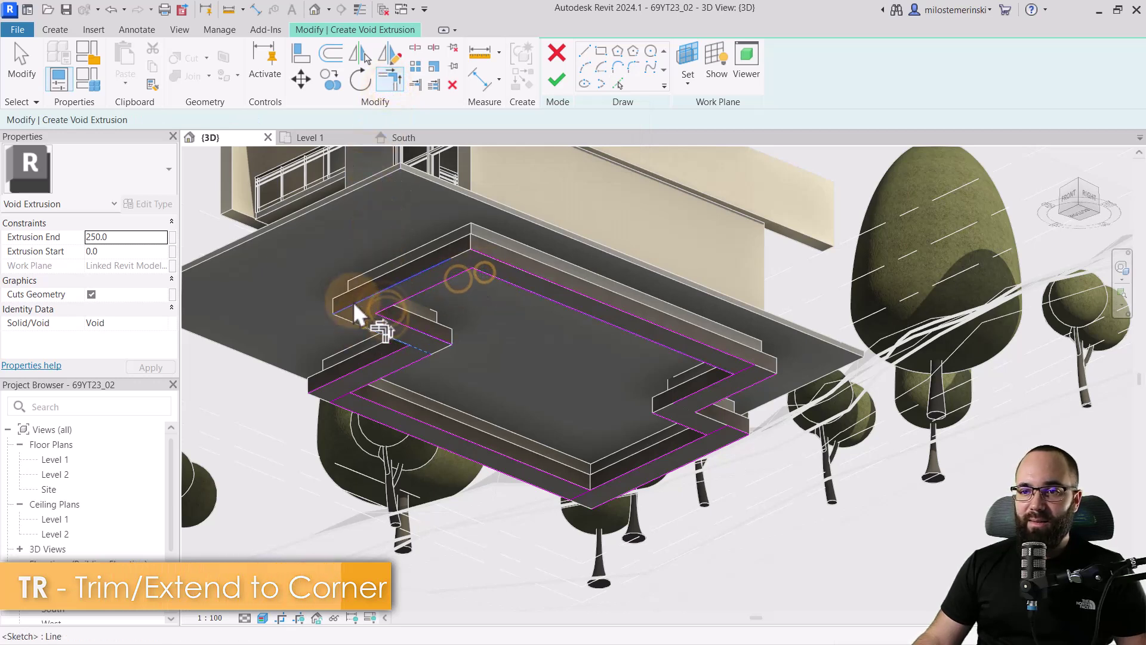
click(400, 352)
click(328, 388)
click(340, 404)
click(553, 494)
click(694, 434)
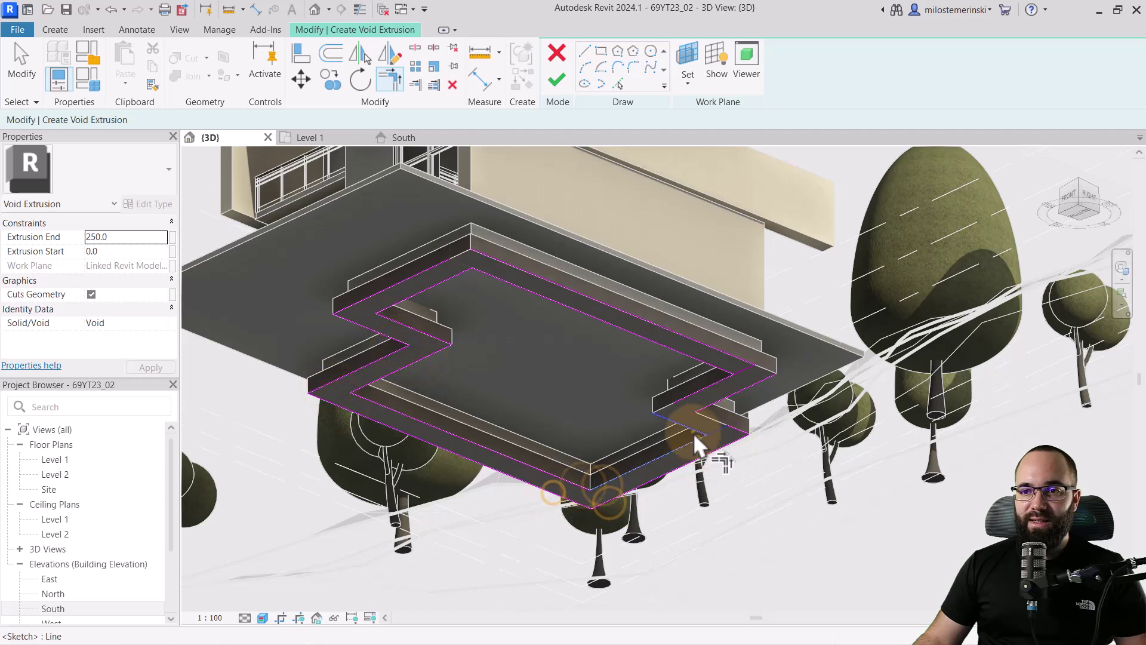
click(716, 406)
click(723, 382)
click(528, 332)
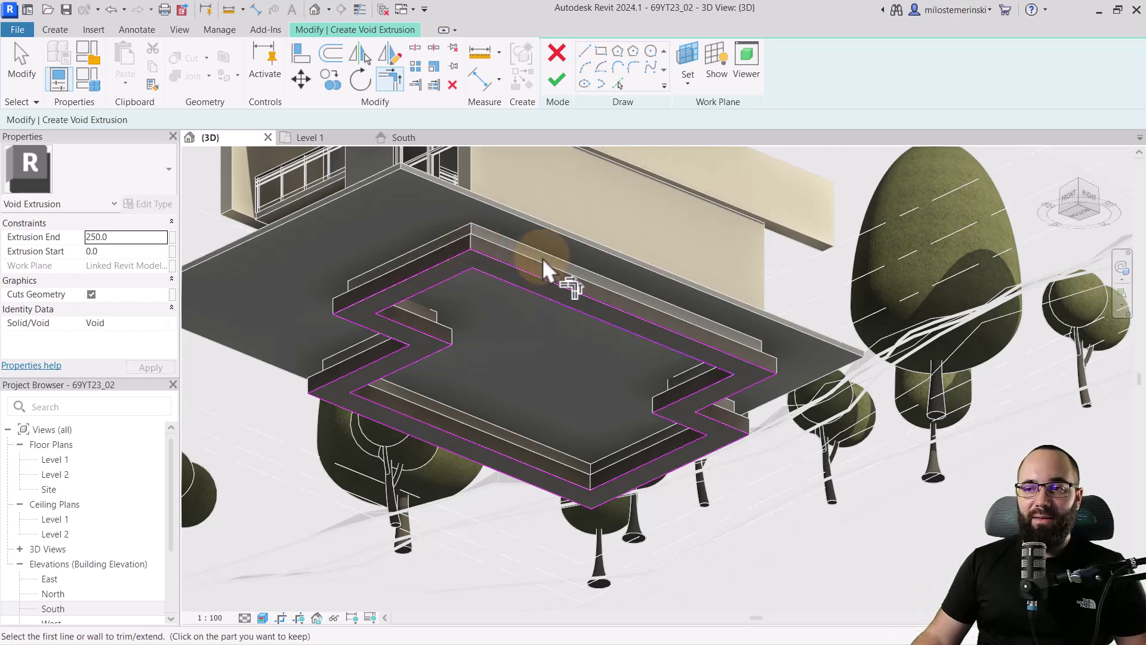
click(436, 393)
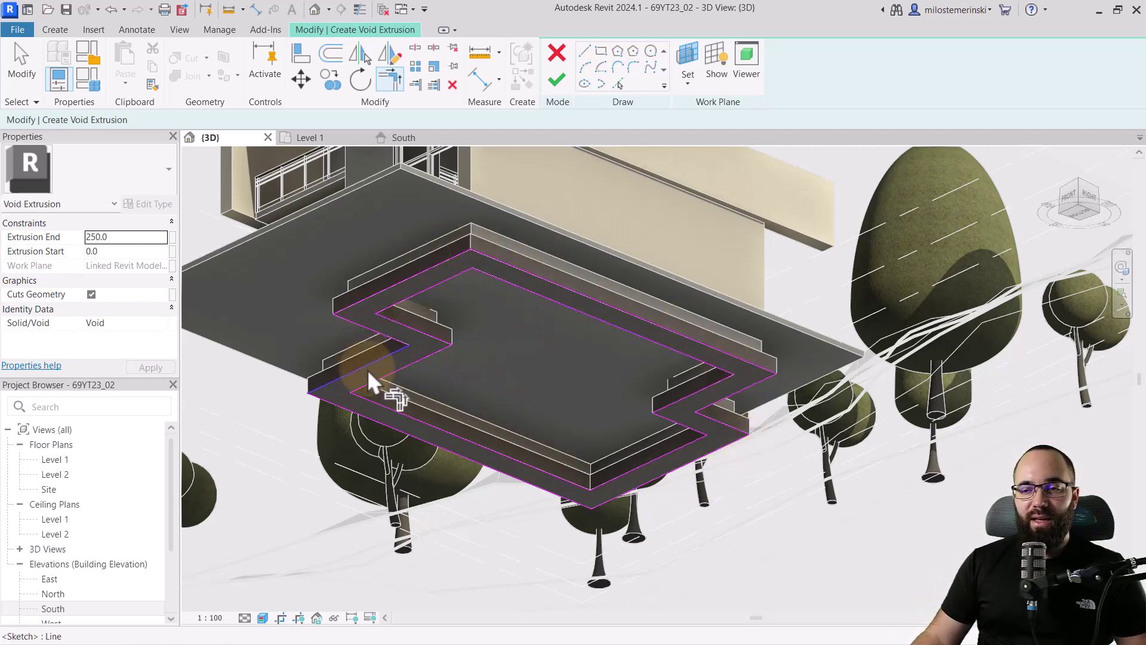
click(433, 348)
click(552, 87)
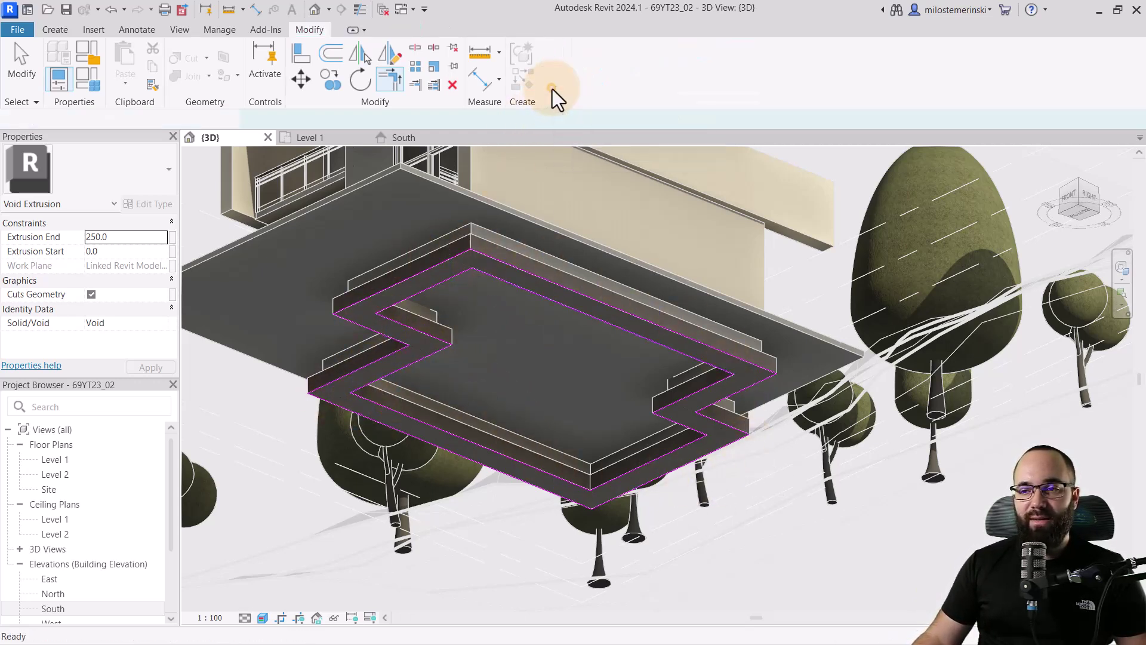
- Extend the void extrusion's depth to 400
shift+middle_drag(546, 345, 548, 508)
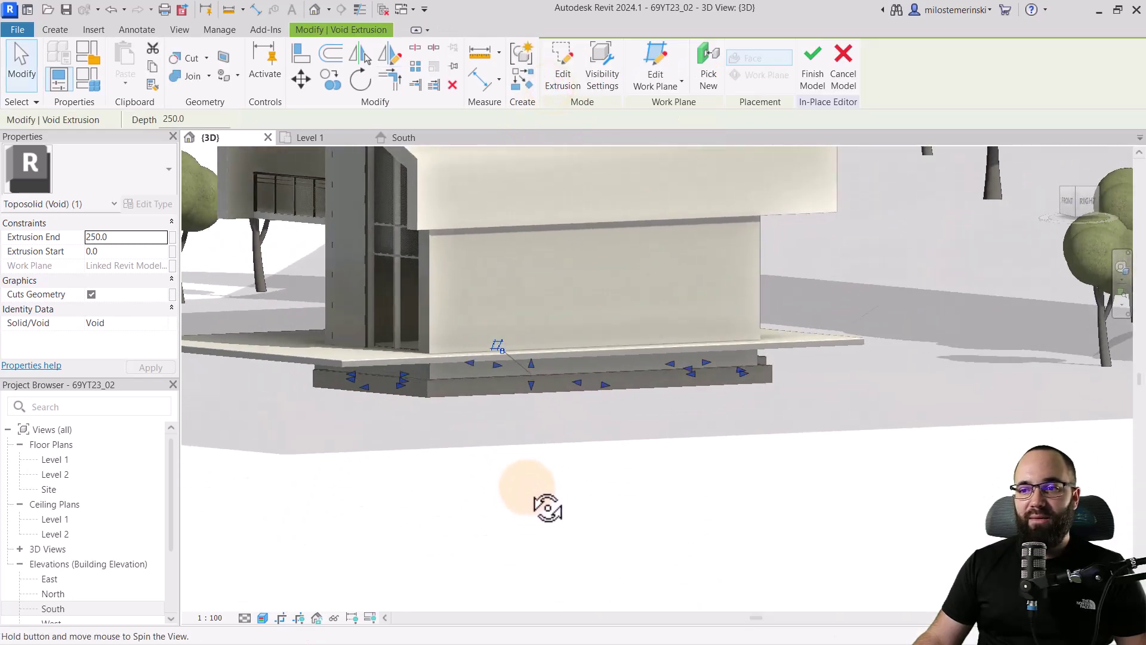
scroll(537, 376, up, 3)
drag(538, 375, 540, 365)
shift+middle_drag(542, 481, 450, 325)
scroll(450, 326, down, 3)
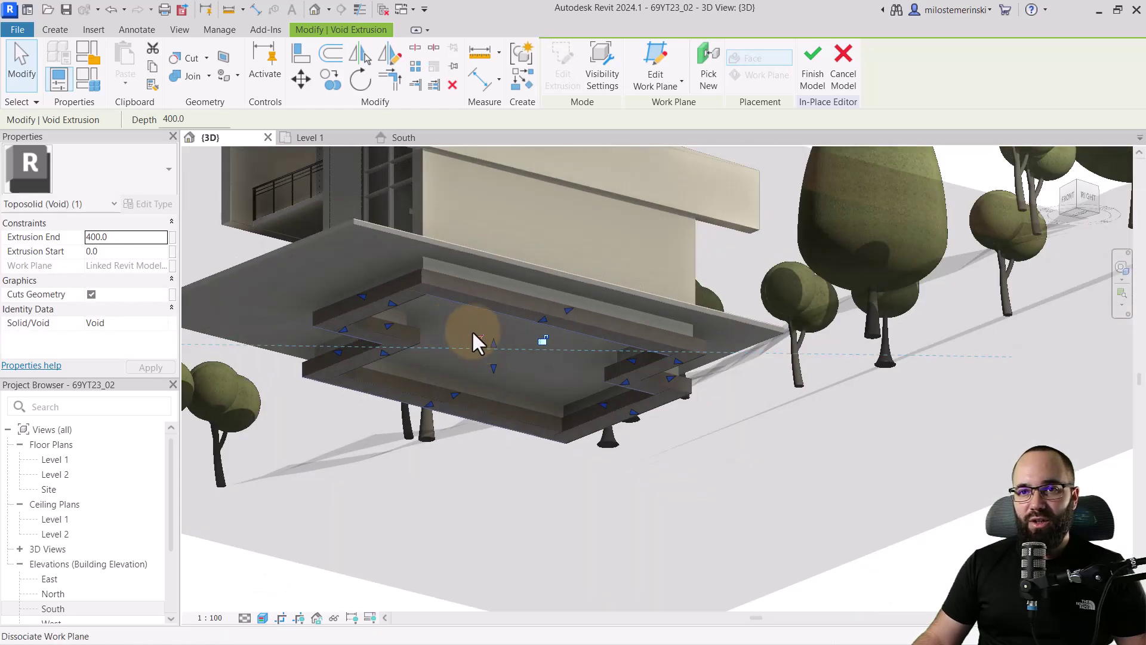
- Cut the Grassland toposolid with the void extrusion to carve the stepped footing recess
click(192, 60)
scroll(584, 376, down, 3)
scroll(703, 191, up, 3)
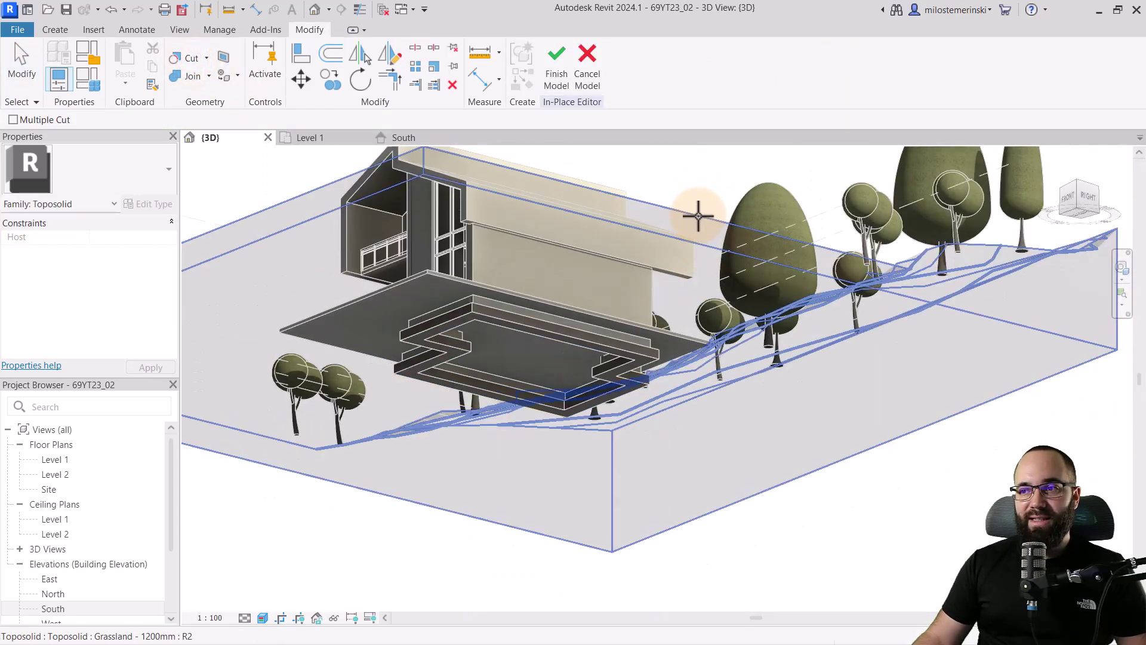
click(699, 215)
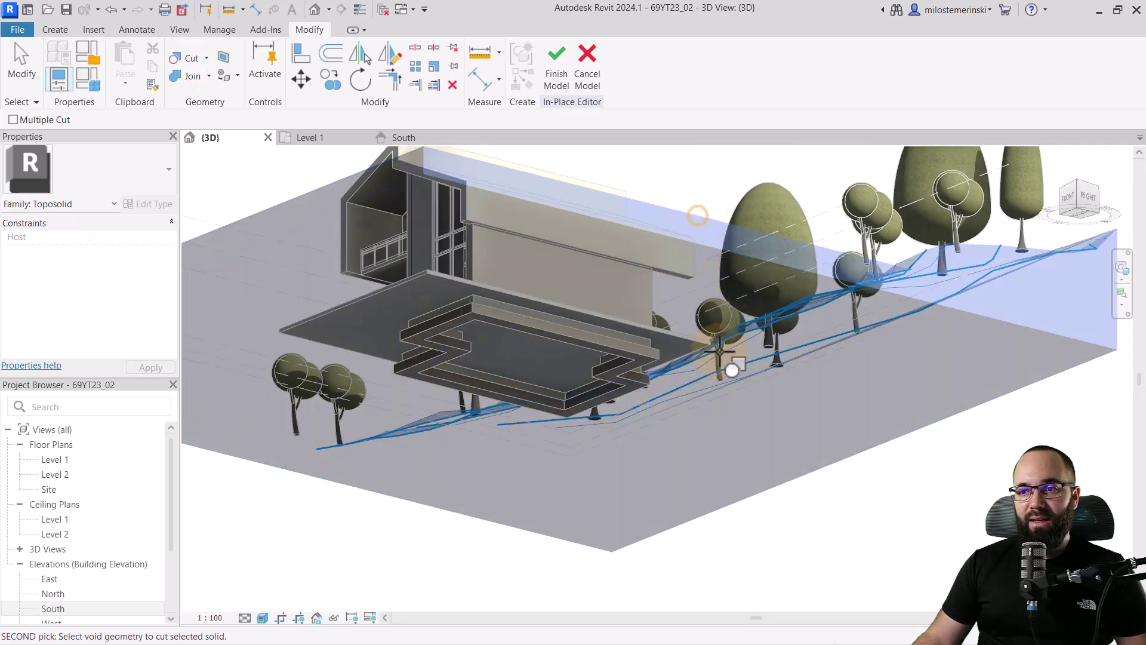
click(508, 328)
shift+middle_drag(537, 341, 553, 418)
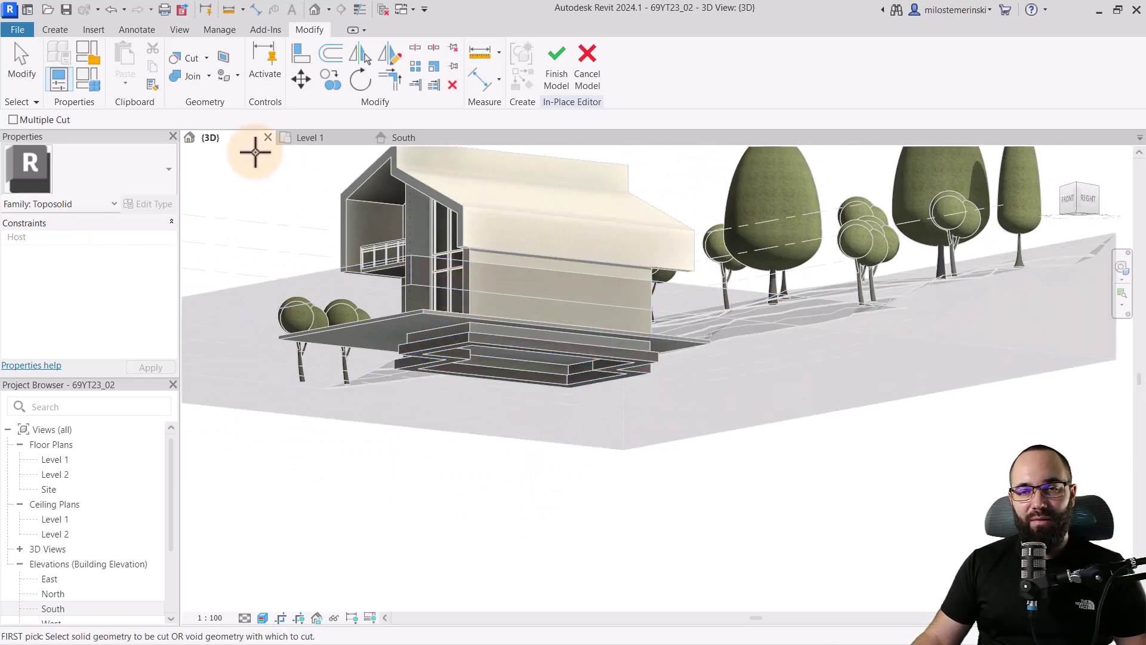
click(22, 62)
click(55, 31)
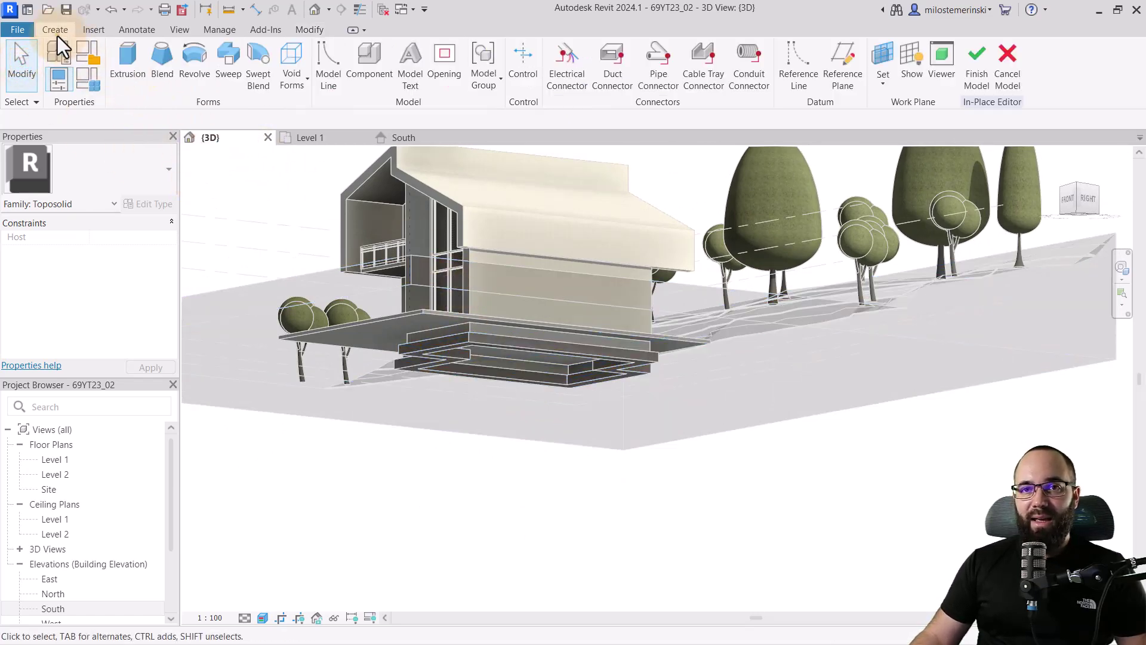
- Start a second void extrusion with its work plane on the linked foundation face
click(289, 88)
click(328, 115)
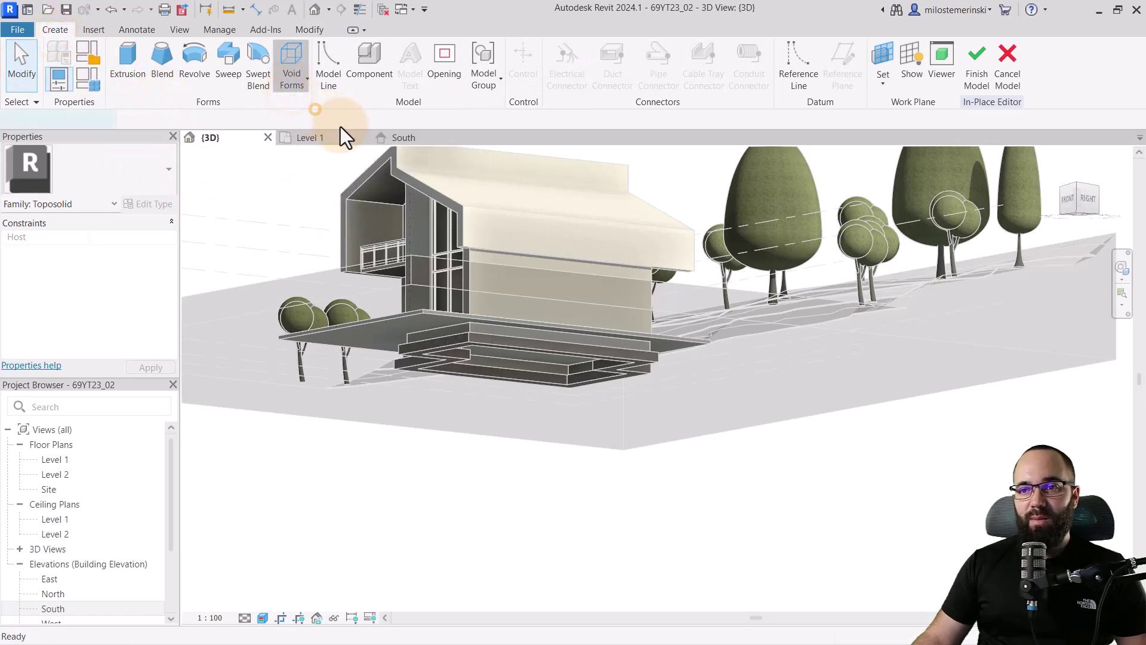
scroll(499, 400, up, 5)
shift+middle_drag(499, 400, 657, 162)
click(687, 83)
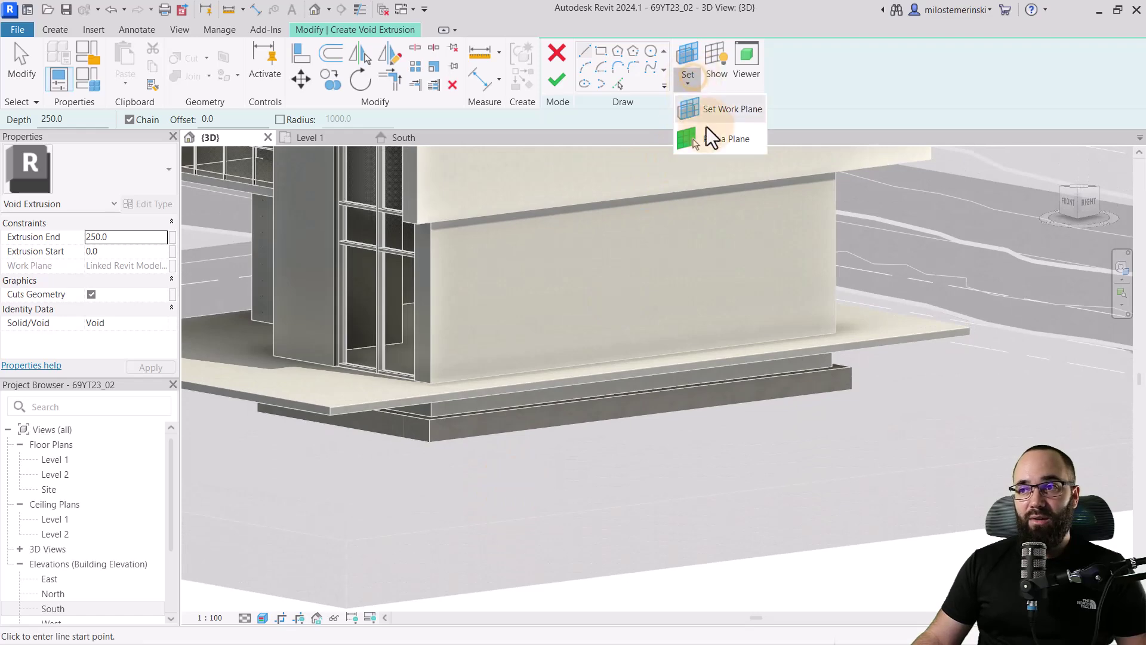
click(711, 144)
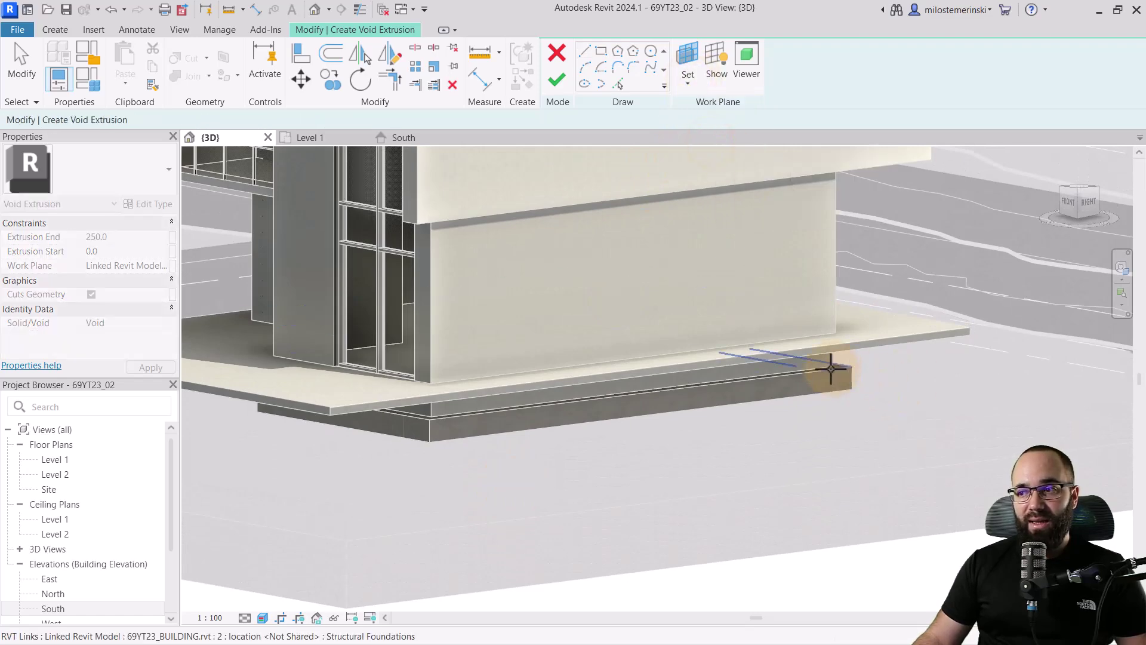
key(l)
key(i)
mouse_move(712, 487)
shift+middle_down()
mouse_move(720, 385)
mouse_move(623, 152)
shift+middle_up()
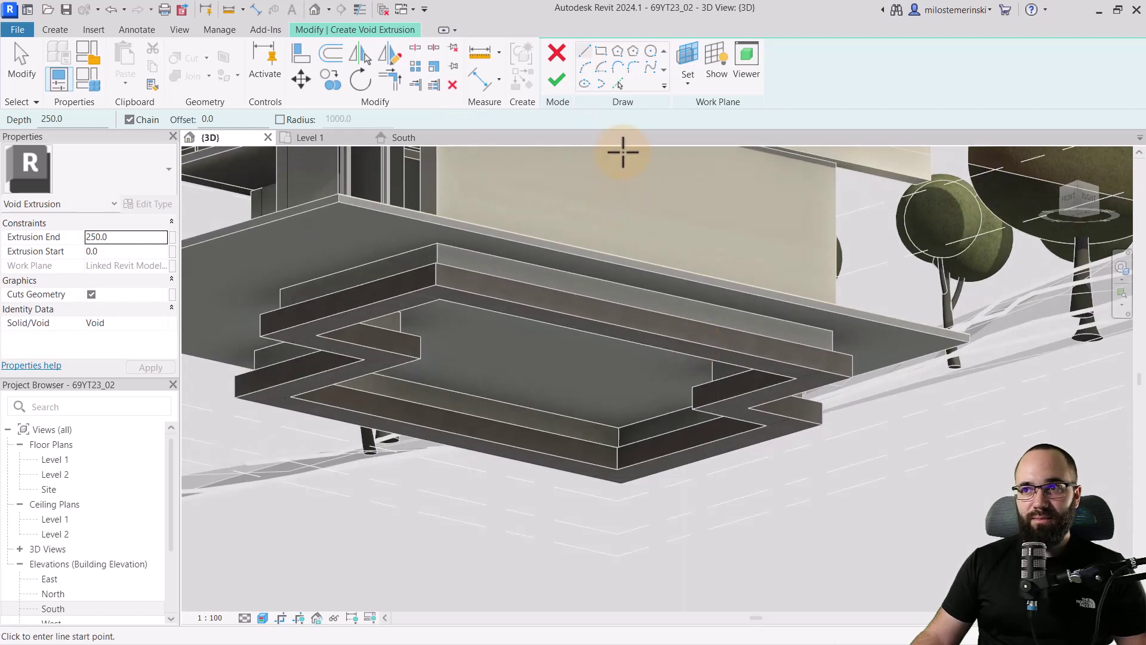
- Switch to Pick Lines and move to the Level 1 floor plan
click(617, 84)
shift+middle_drag(545, 248, 364, 160)
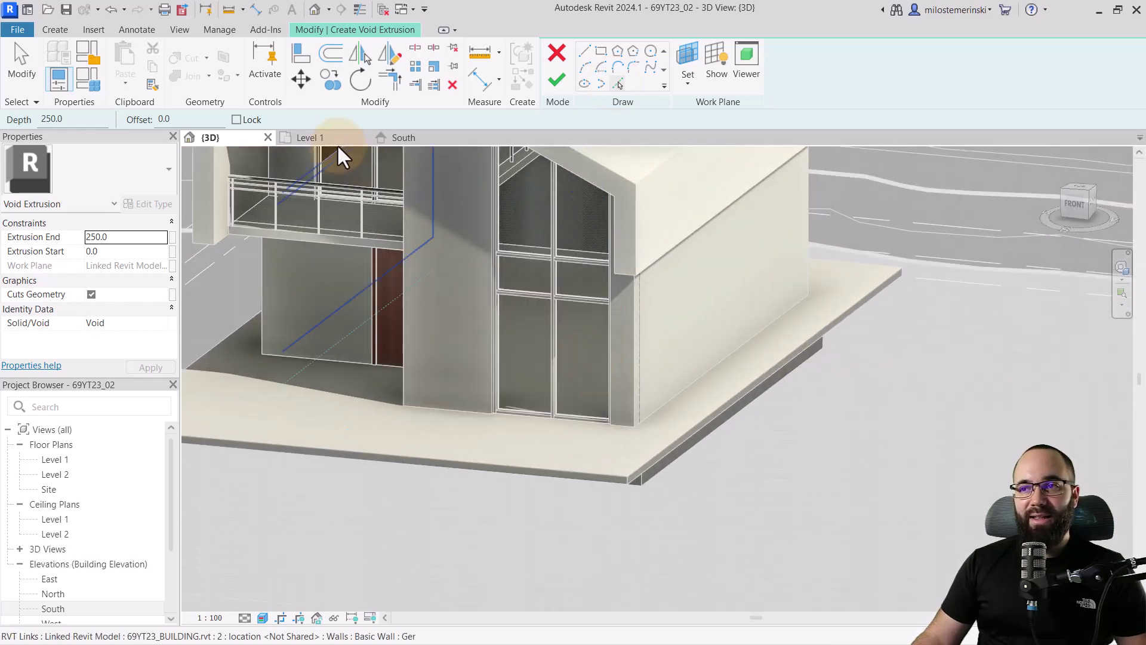
click(337, 144)
scroll(524, 317, up, 3)
- Trace the house outline by picking the Level 1 wall faces as sketch lines, checking in 3D
click(550, 304)
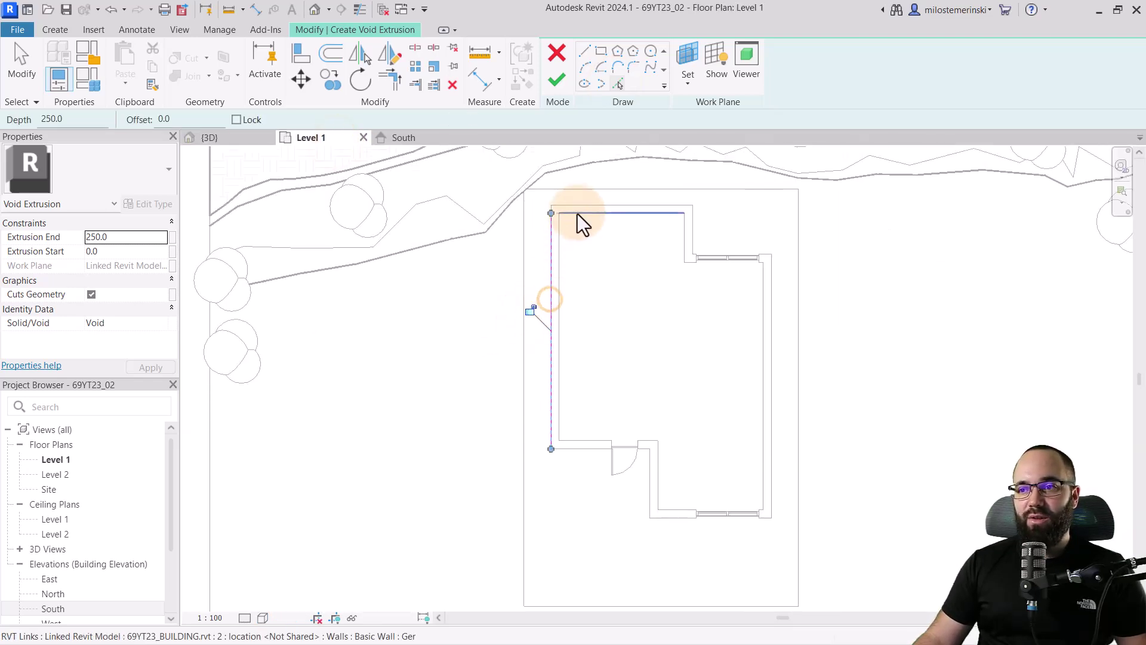
click(562, 238)
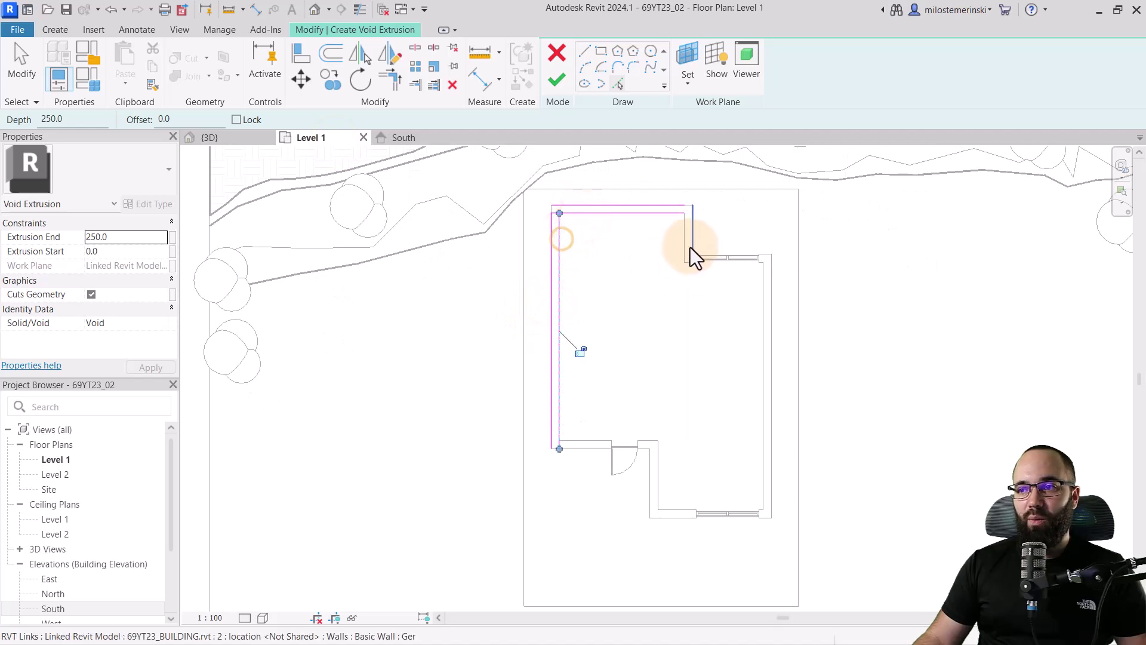
click(769, 288)
click(765, 297)
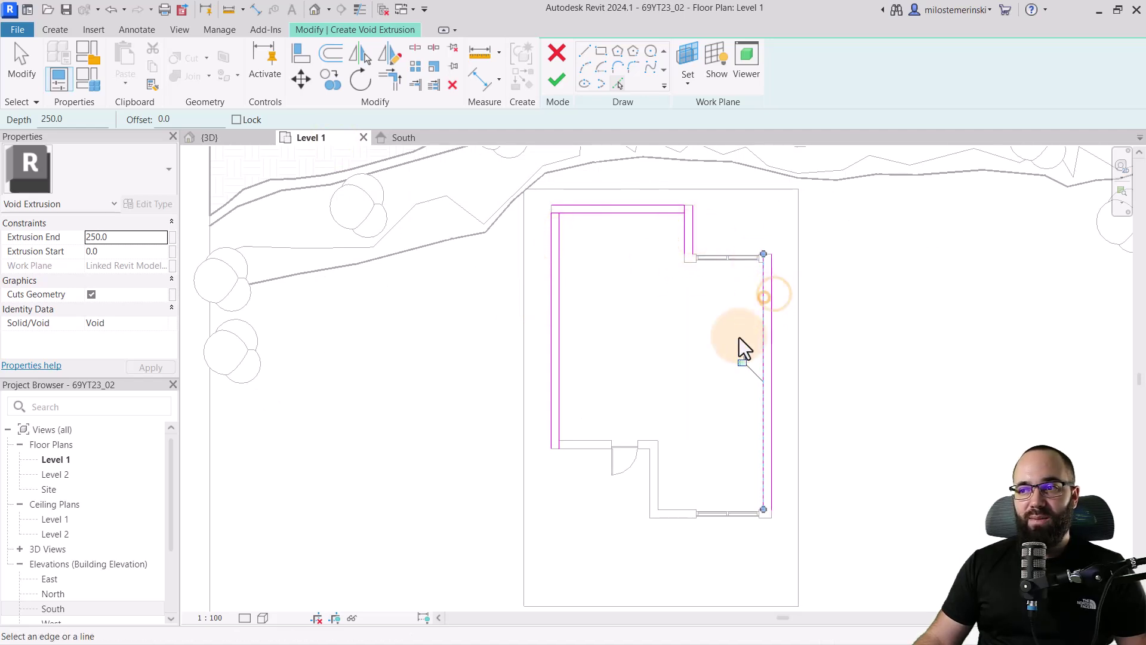
click(660, 463)
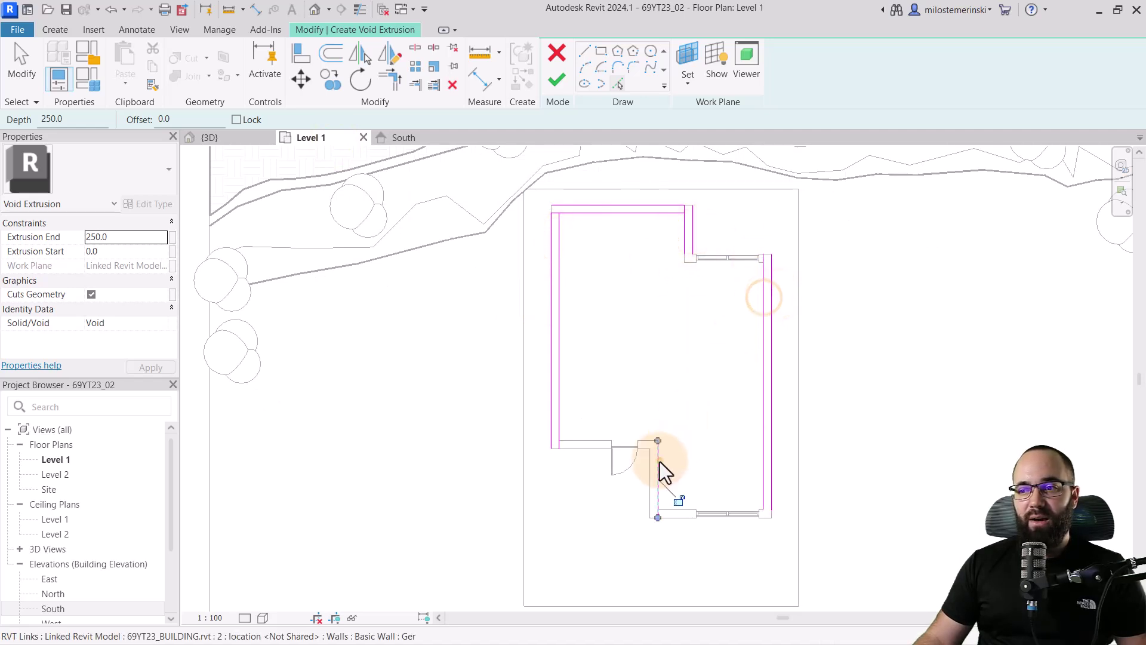
click(584, 440)
click(675, 509)
click(677, 517)
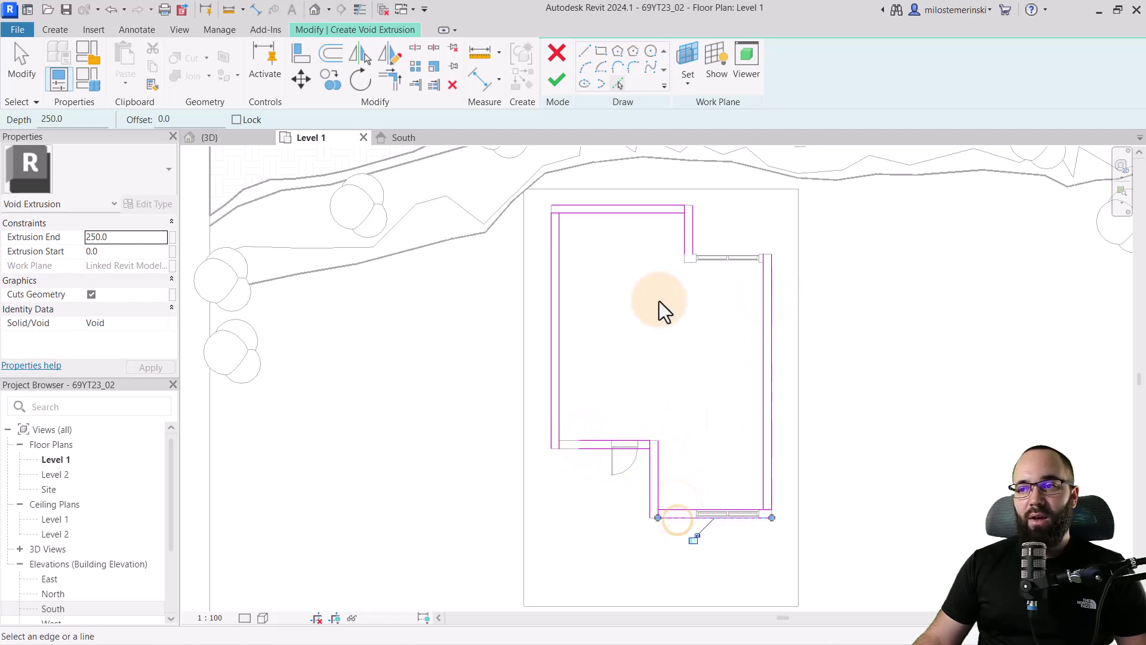
scroll(689, 264, up, 3)
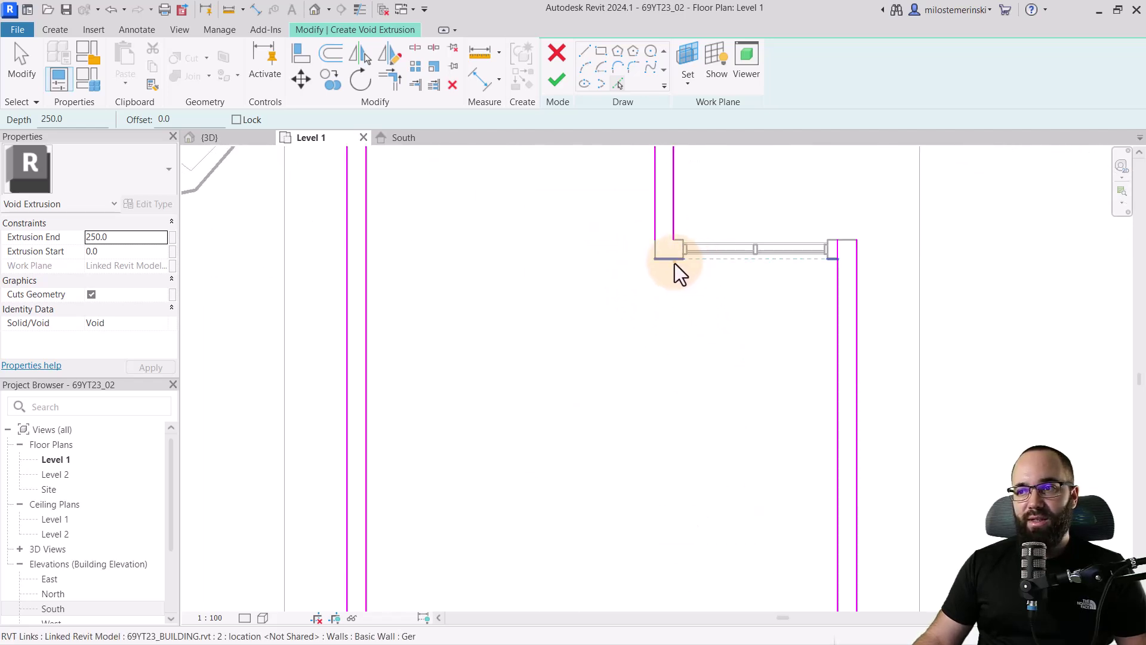
click(675, 266)
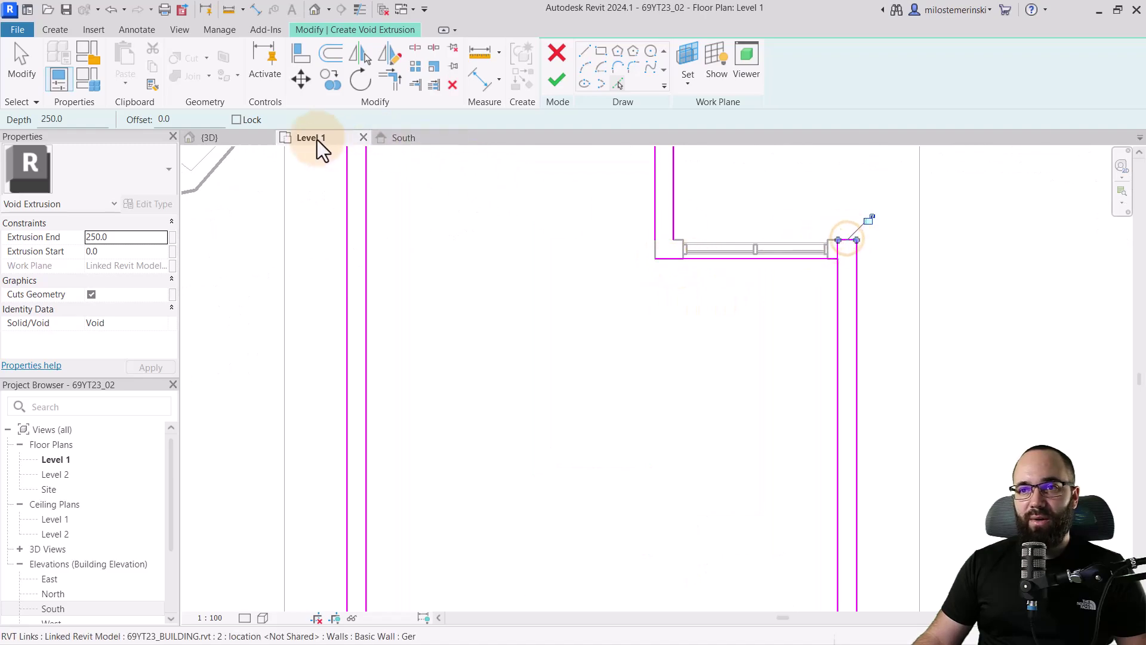
click(244, 138)
shift+middle_drag(607, 415, 397, 302)
key(ctrl+Tab)
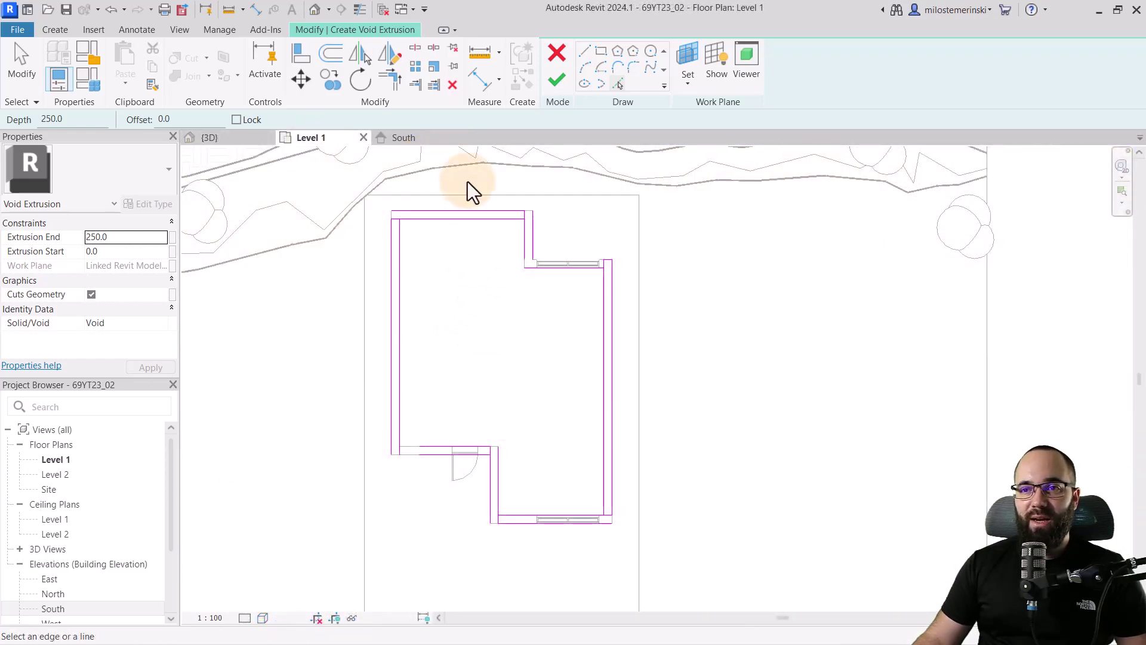
- Trim the upper-right, bottom-right, notch and bottom-left corners into a closed loop
click(389, 79)
click(409, 220)
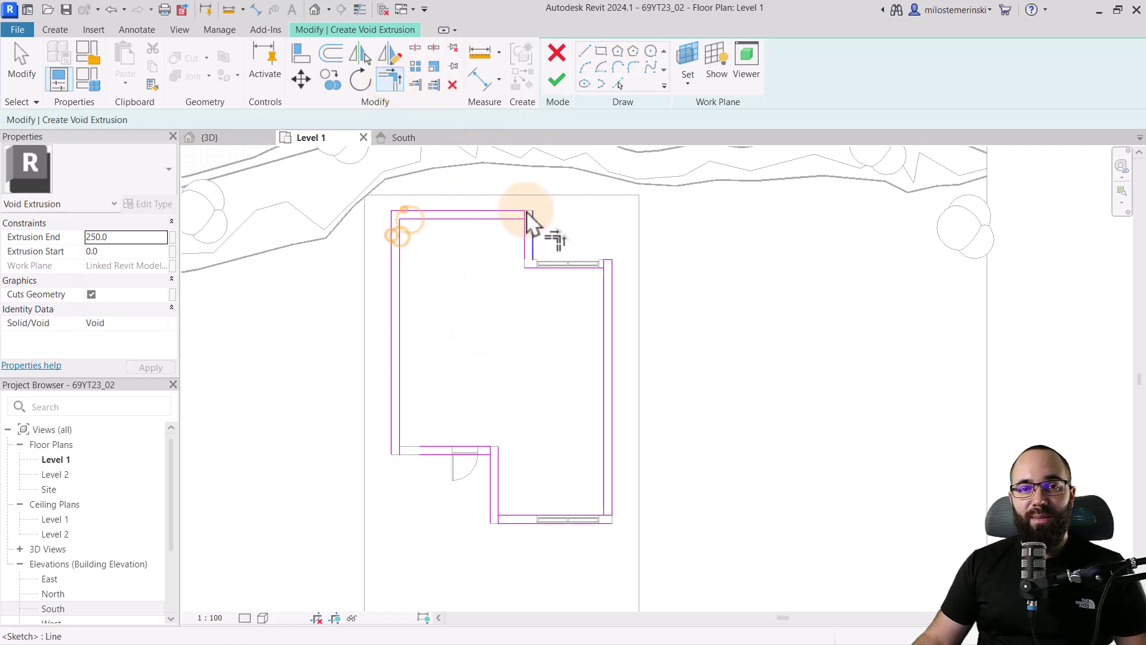
click(532, 238)
click(596, 268)
click(609, 500)
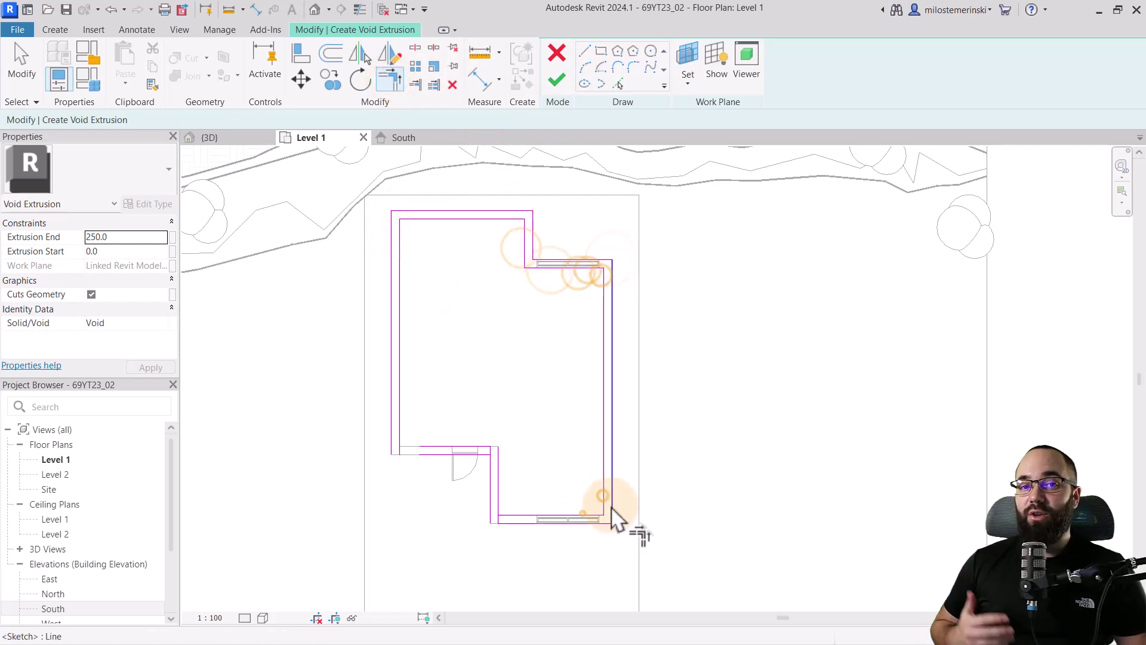
click(505, 517)
click(498, 481)
click(484, 454)
click(399, 439)
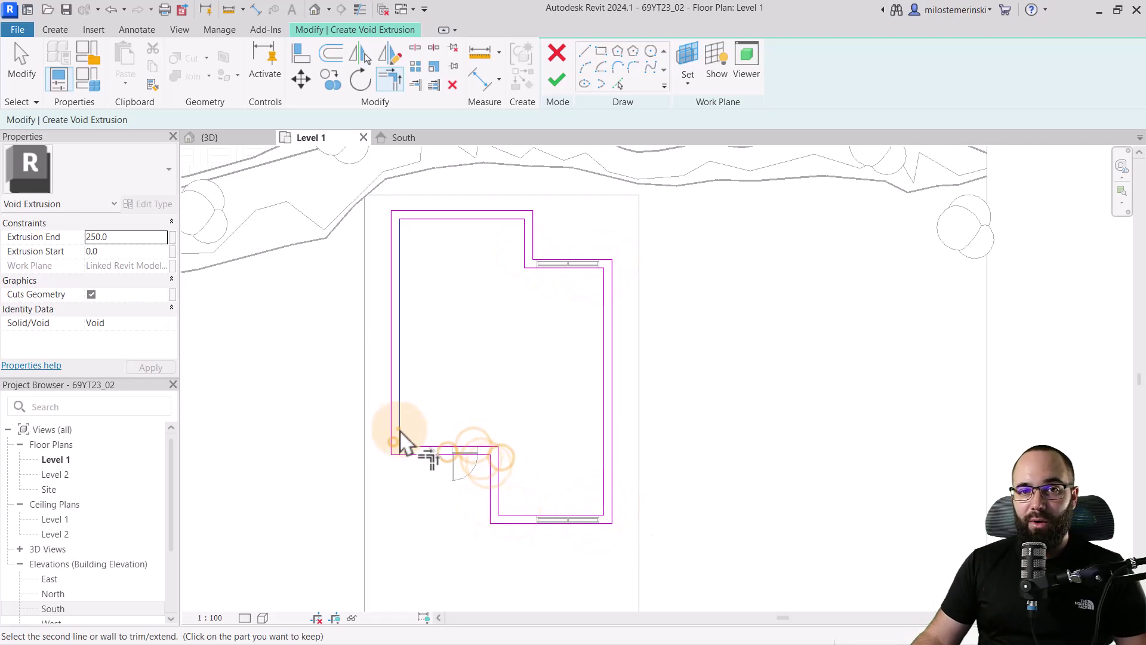
click(412, 448)
click(221, 140)
mouse_move(594, 376)
shift+middle_down()
mouse_move(673, 325)
mouse_move(616, 189)
mouse_move(634, 149)
mouse_move(625, 185)
mouse_move(615, 168)
shift+middle_up()
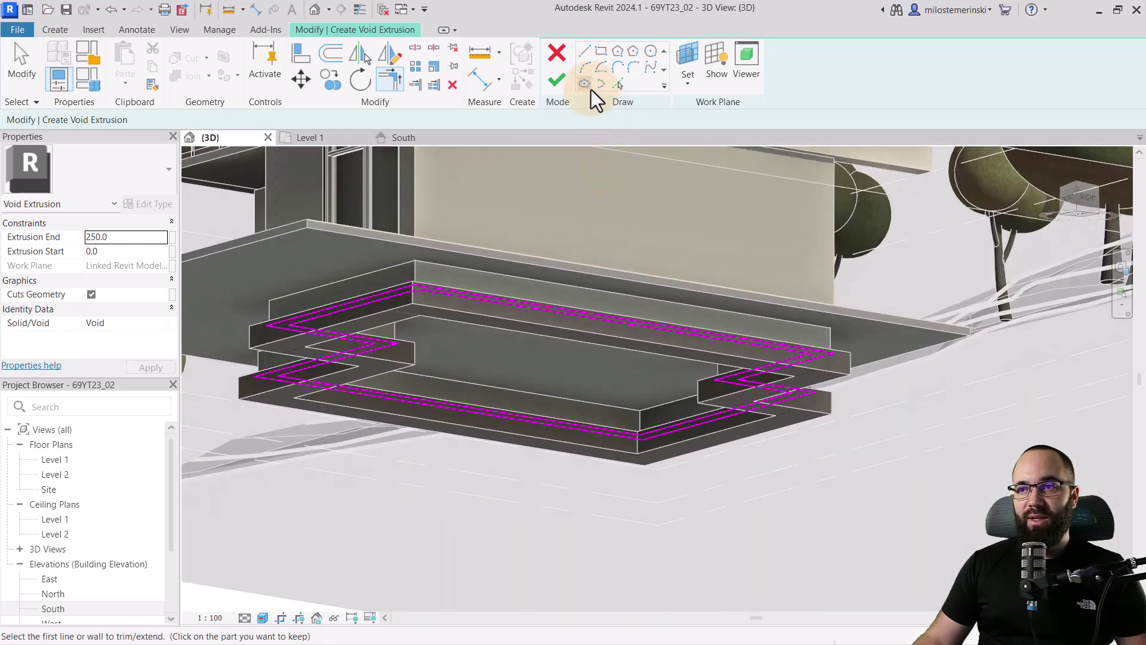
- Finish the sketch and extend the void extrusion to 450 deep
click(557, 84)
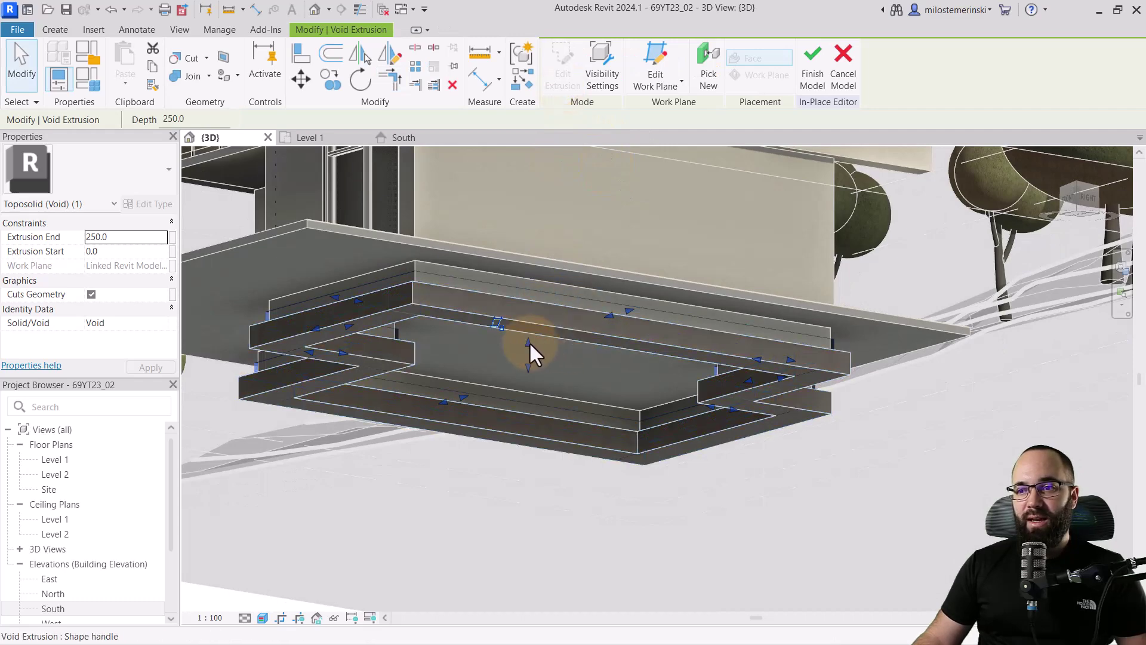
mouse_move(530, 340)
mouse_down()
mouse_move(530, 331)
mouse_move(528, 344)
mouse_up()
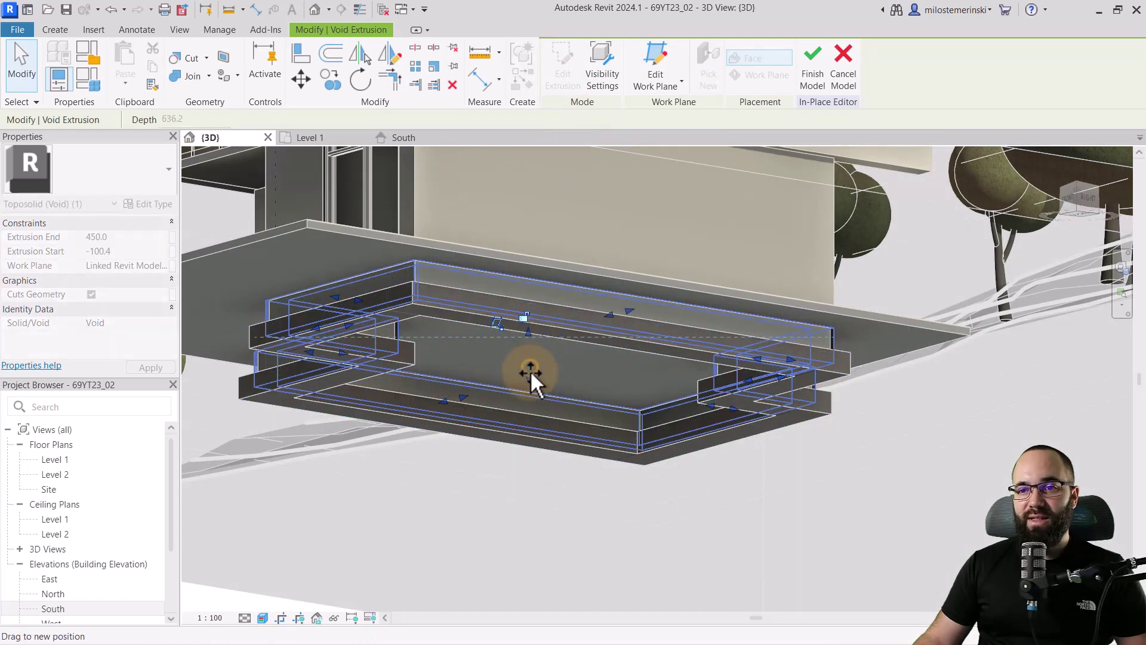
shift+middle_drag(554, 371, 543, 424)
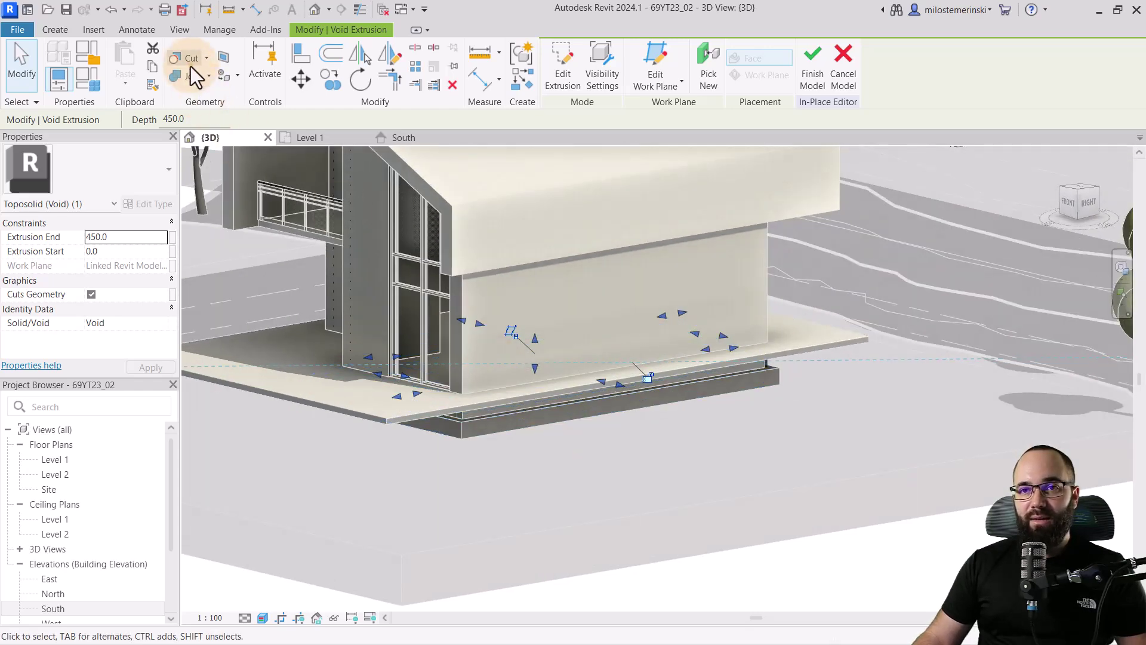
- Cut the toposolid beneath the house with the second void extrusion
click(191, 60)
scroll(691, 346, down, 5)
click(738, 445)
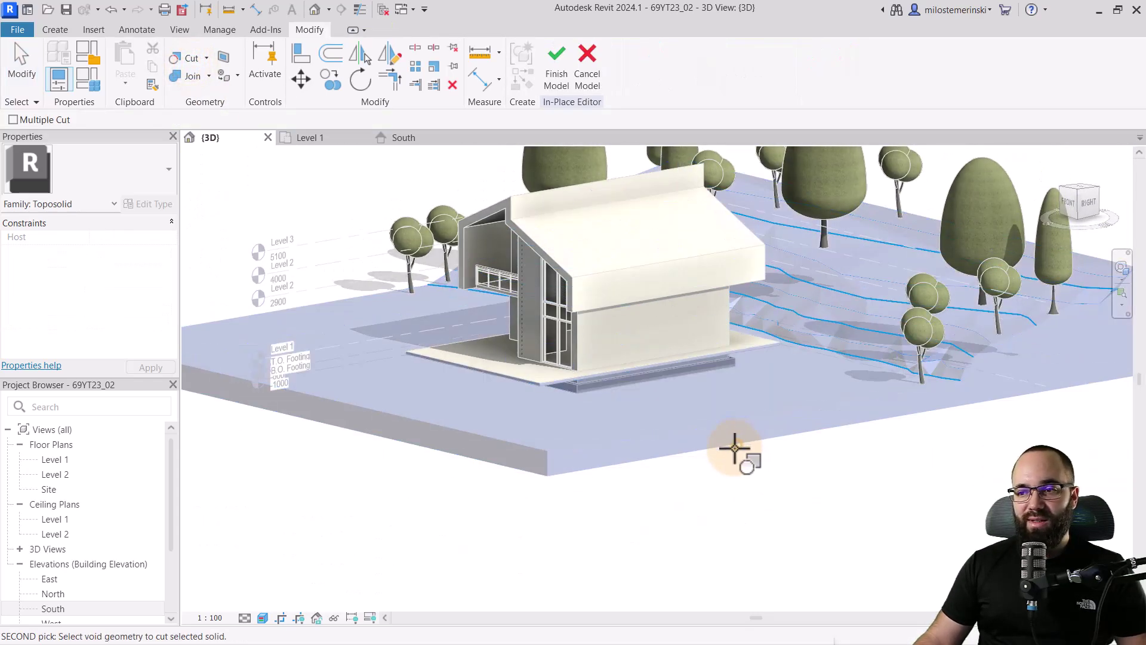
shift+middle_drag(658, 424, 655, 312)
scroll(576, 324, up, 5)
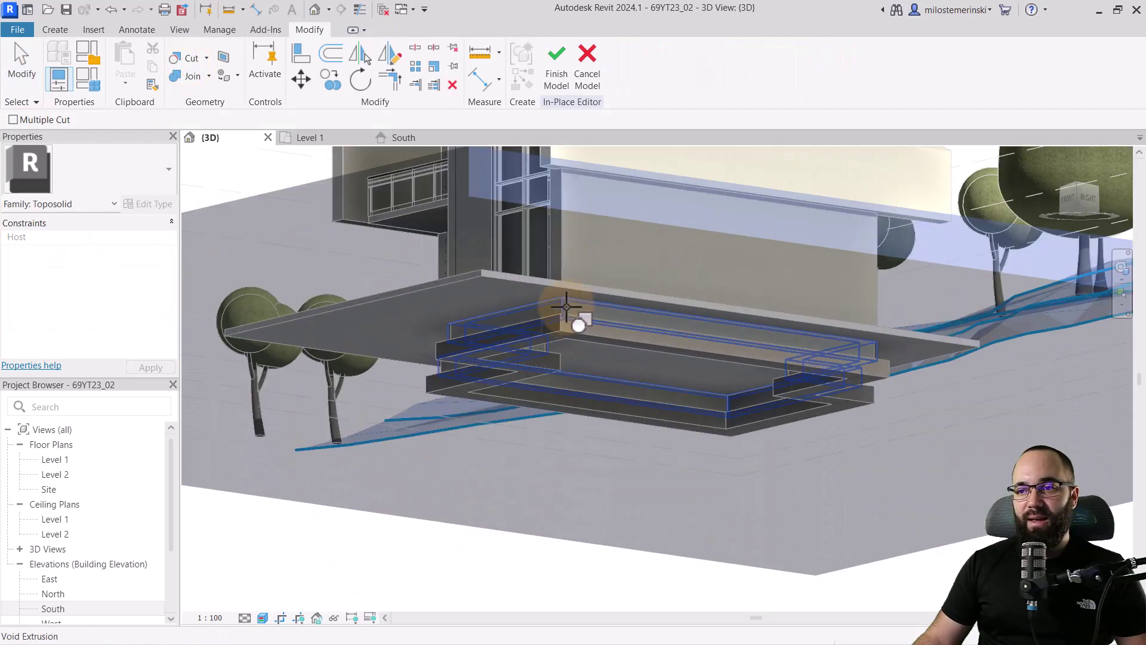
click(565, 306)
shift+middle_drag(575, 351, 609, 455)
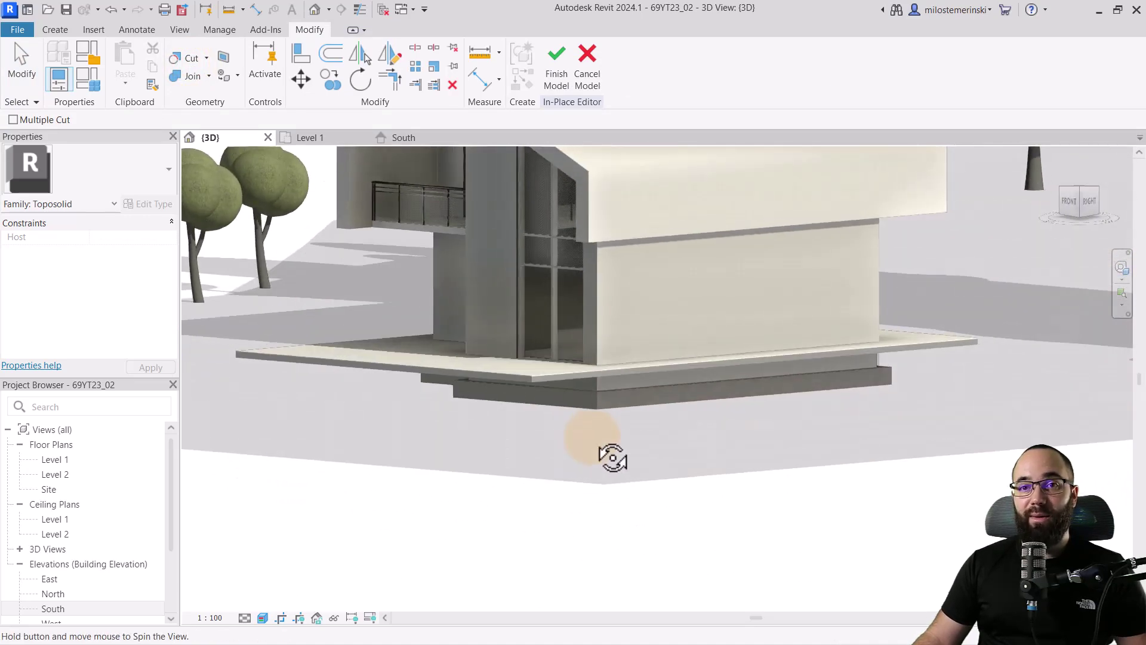
key(Escape)
scroll(340, 392, down, 4)
shift+middle_drag(340, 391, 303, 438)
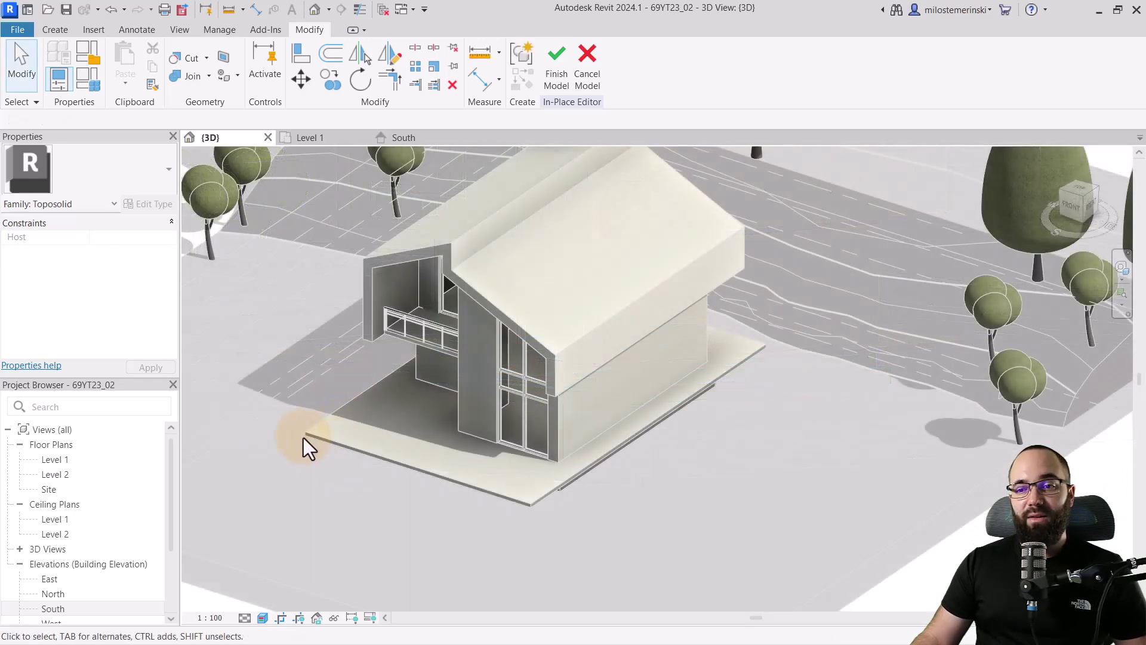
- Start another void extrusion with its work plane on the floor slab
click(51, 33)
click(290, 84)
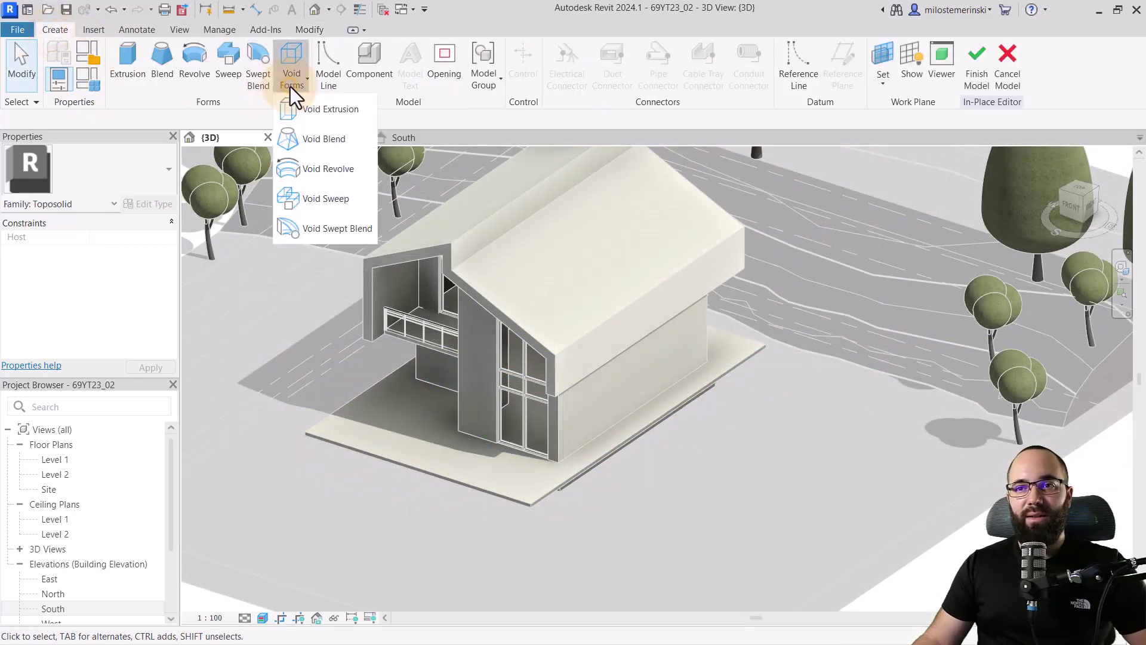
click(301, 117)
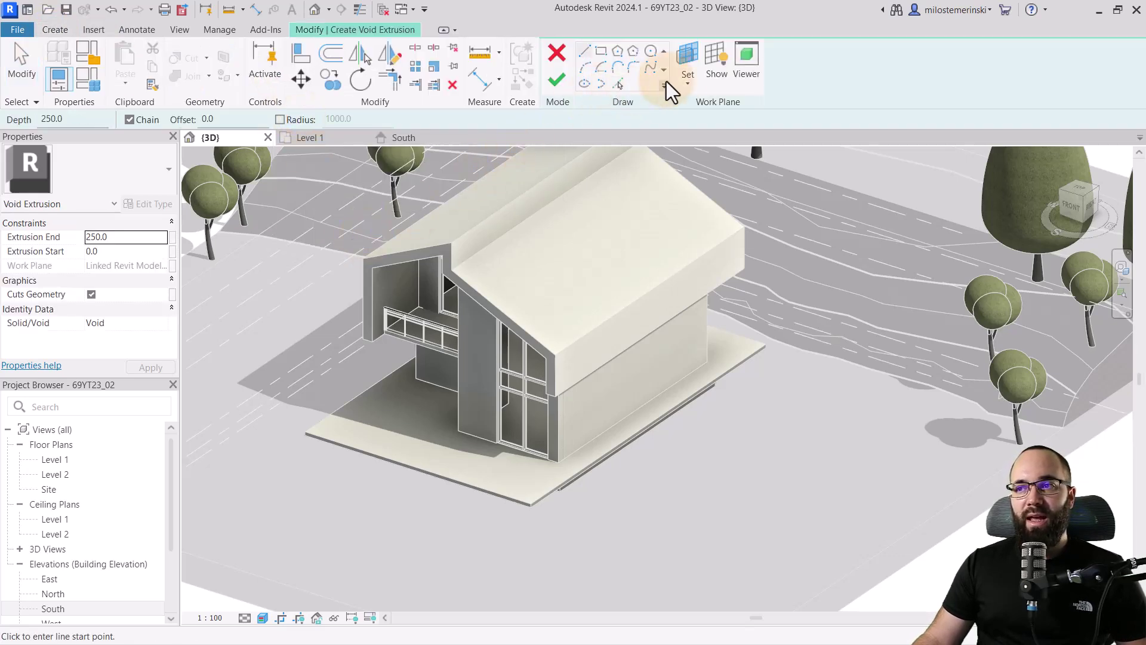
click(687, 83)
click(702, 137)
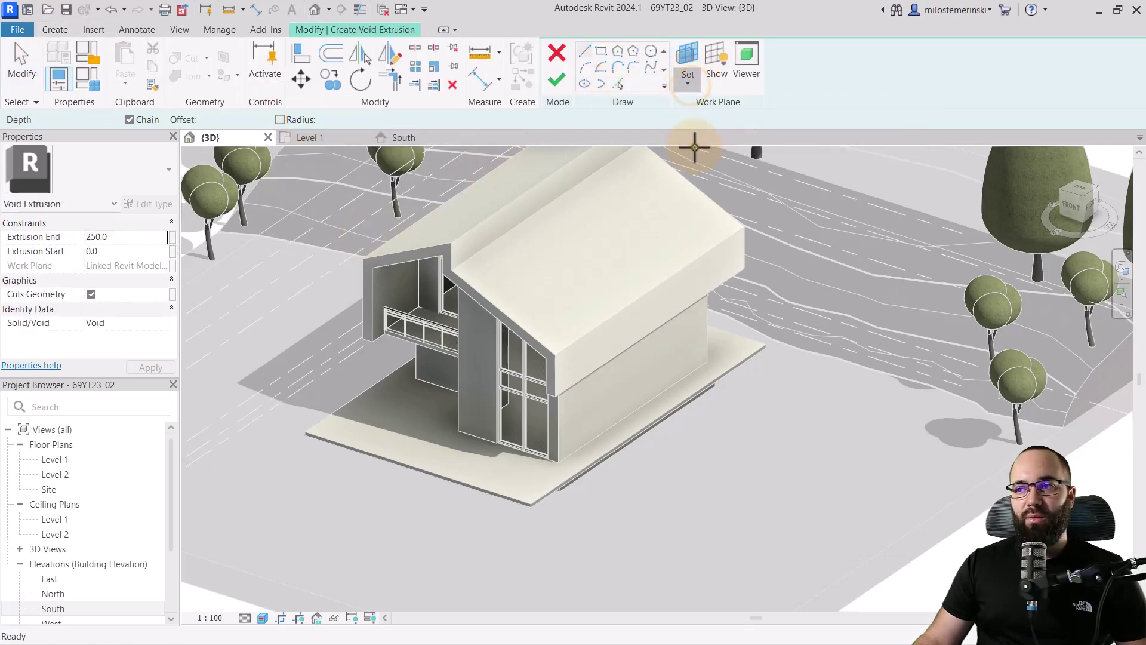
click(346, 399)
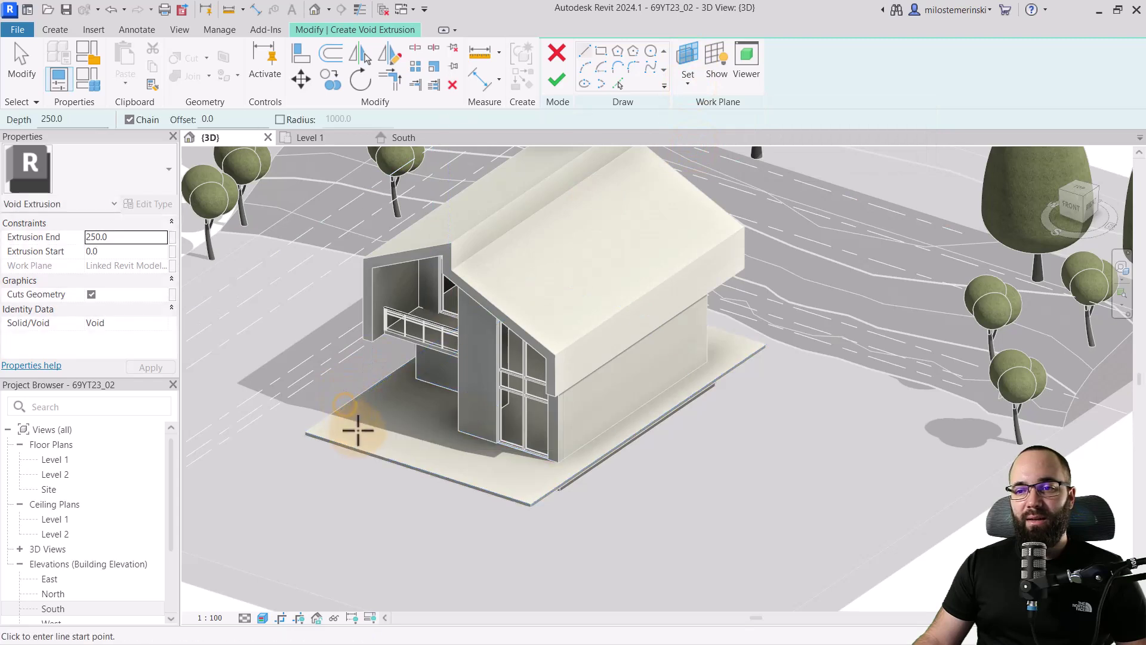
- Sketch a rectangle around the building footprint and finish the void extrusion
click(601, 51)
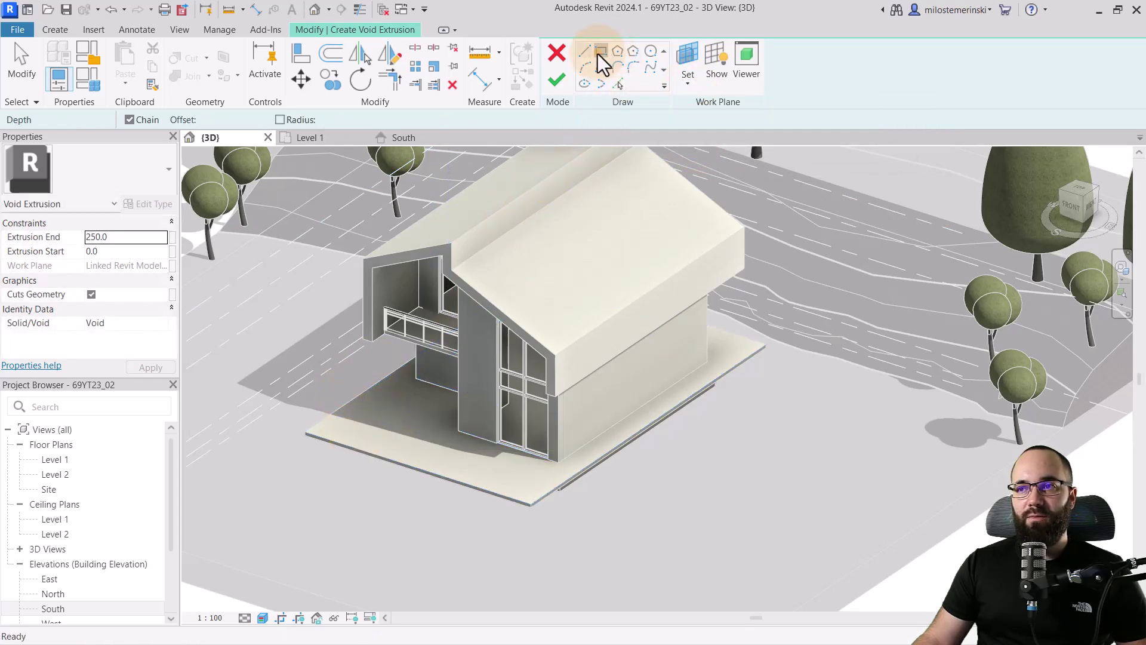
click(304, 431)
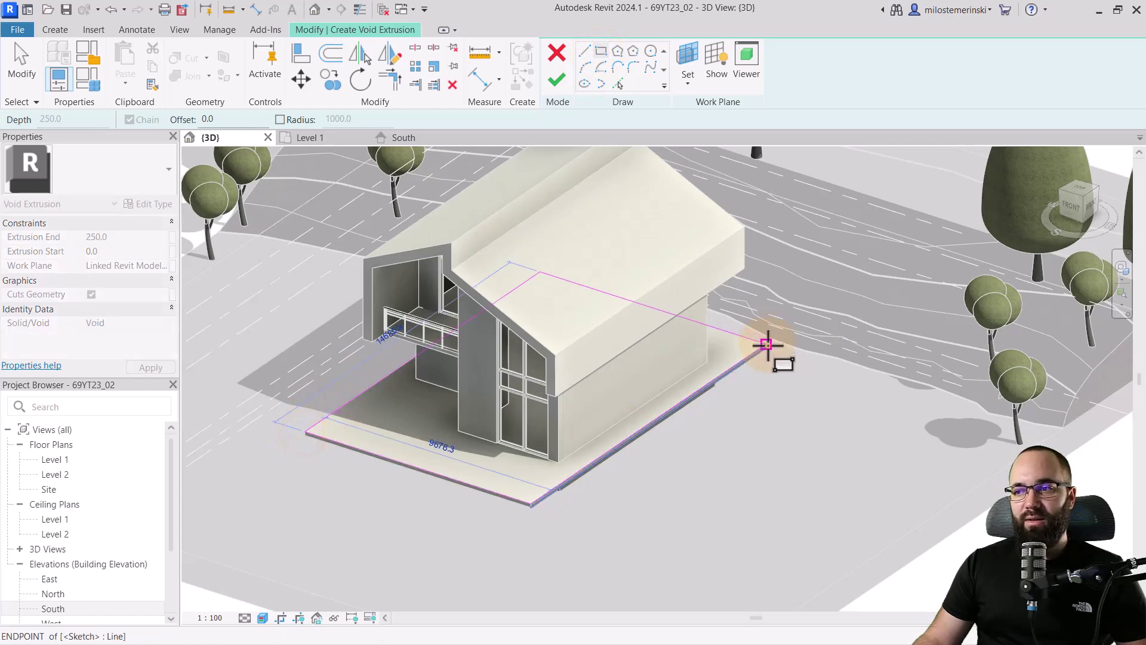
click(767, 344)
click(557, 81)
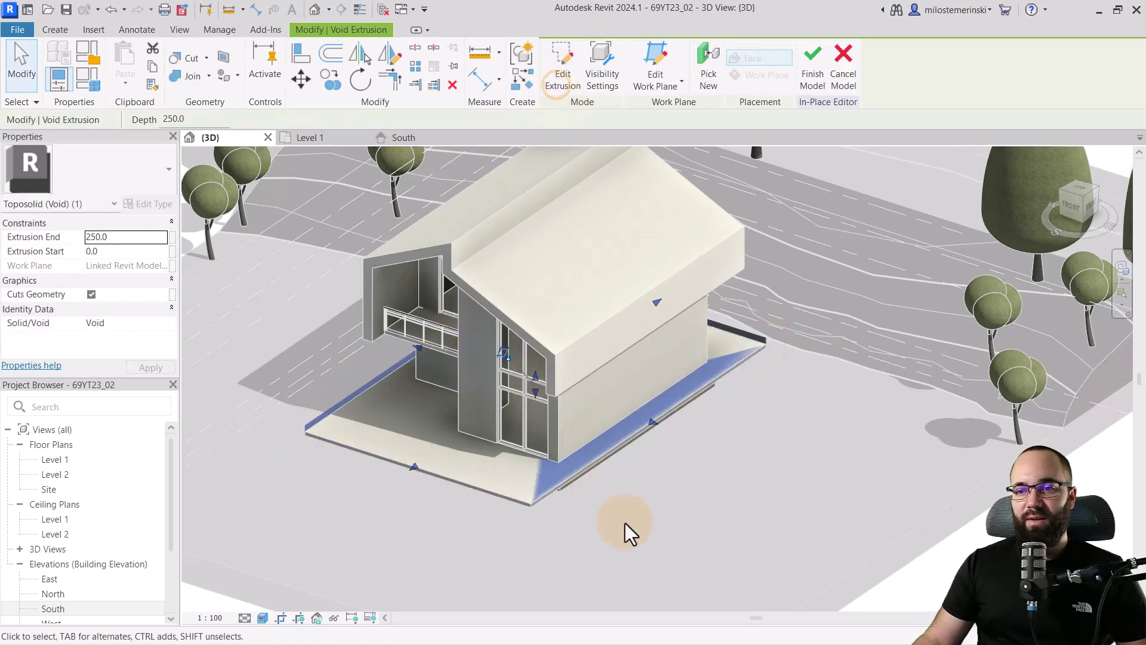
- Drag the void extrusion's end down to -150, below the pad
shift+middle_drag(627, 533, 645, 428)
scroll(537, 450, up, 5)
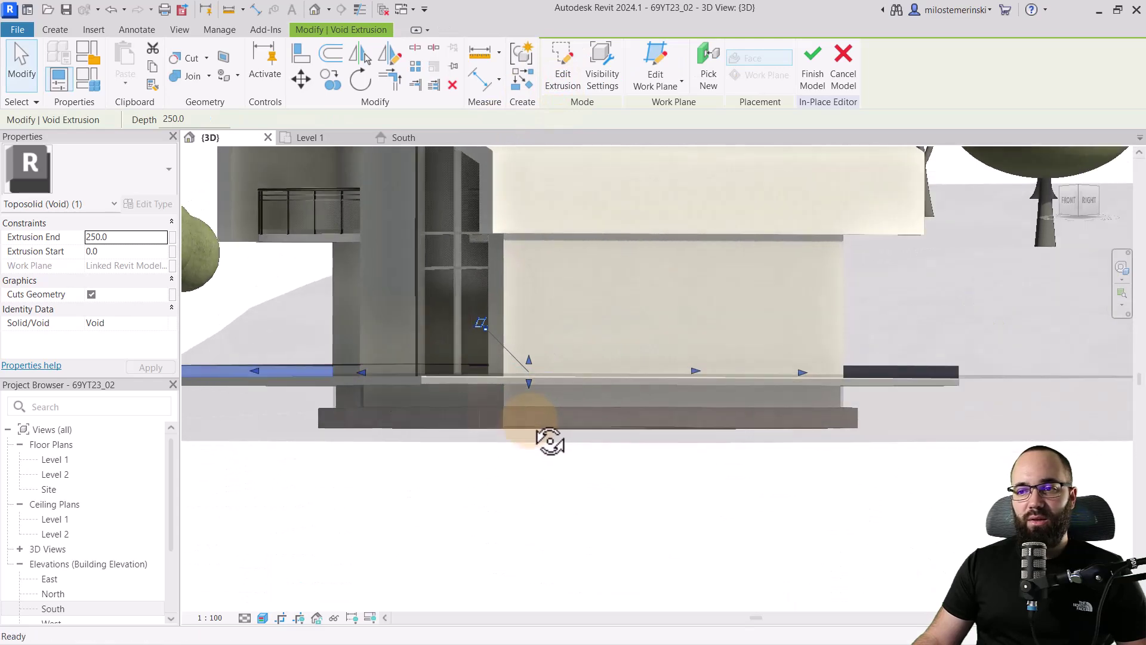
drag(529, 358, 529, 388)
scroll(562, 446, down, 3)
shift+middle_drag(561, 446, 533, 440)
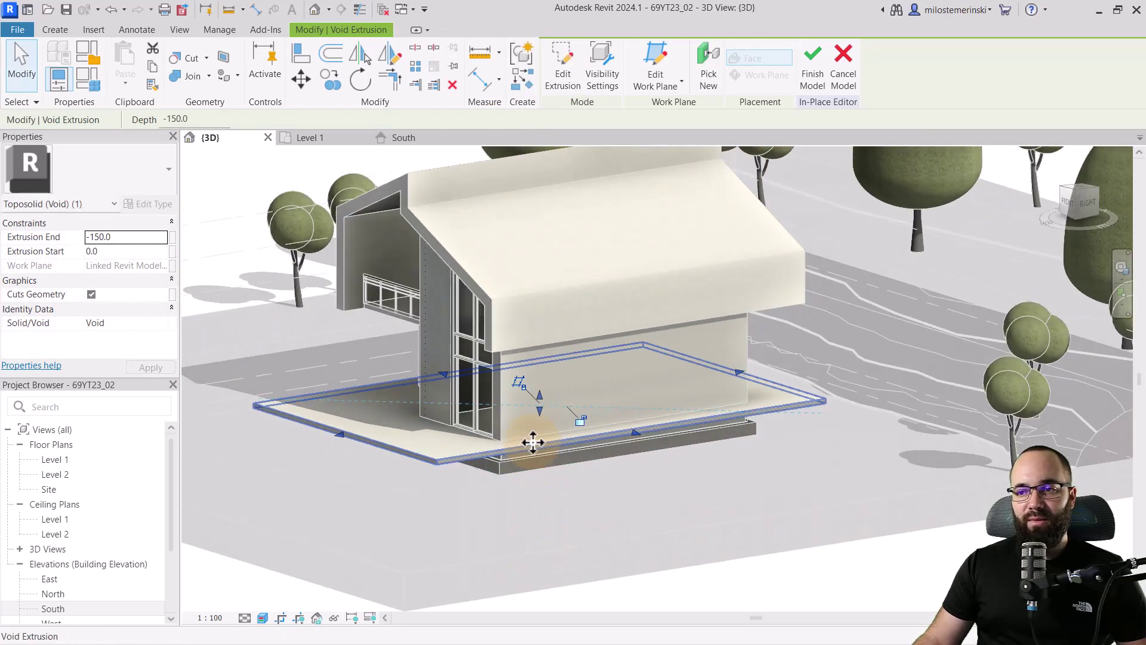
- Cut the grass toposolid with the rectangular void
click(539, 402)
shift+middle_drag(494, 486, 502, 513)
click(185, 58)
scroll(296, 317, down, 2)
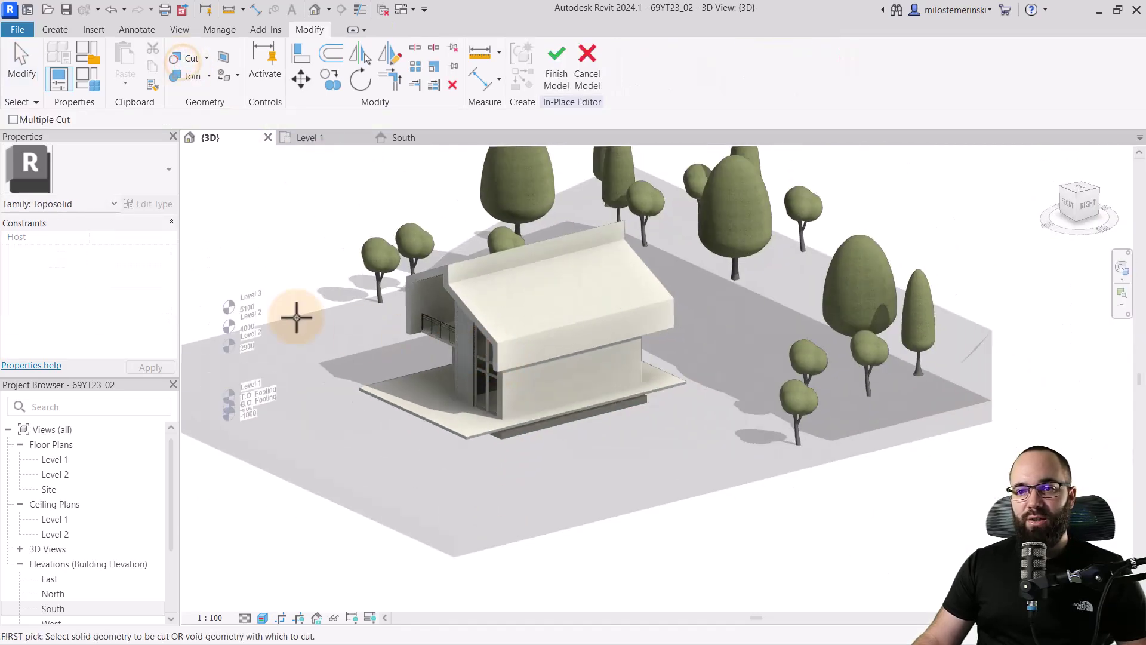
click(280, 322)
click(373, 391)
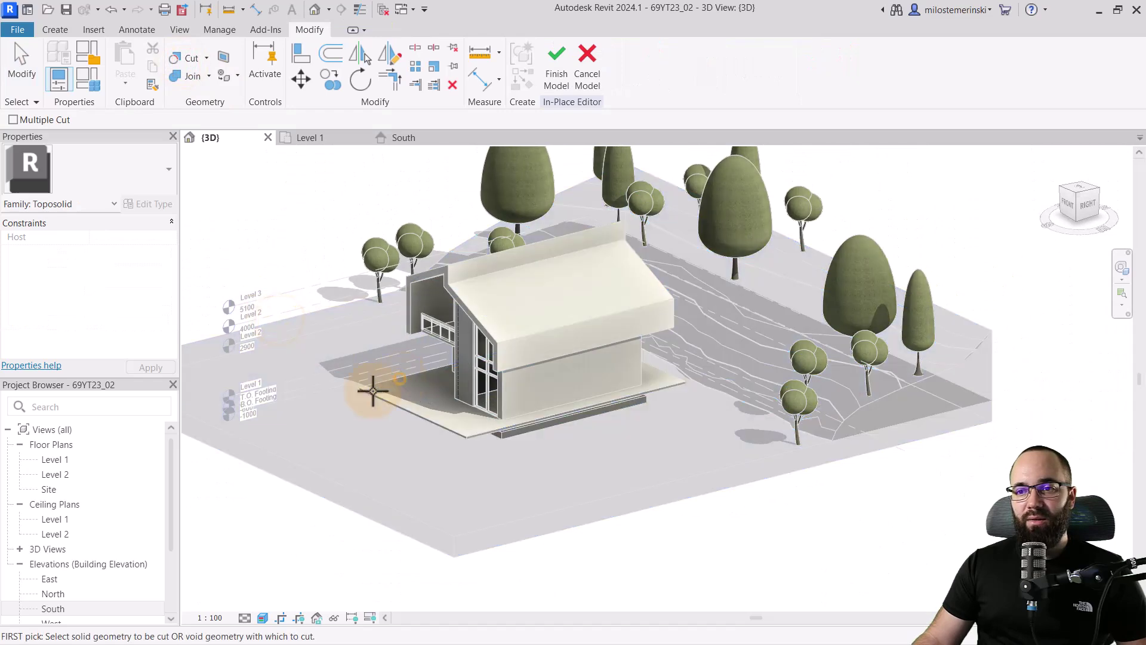
click(31, 77)
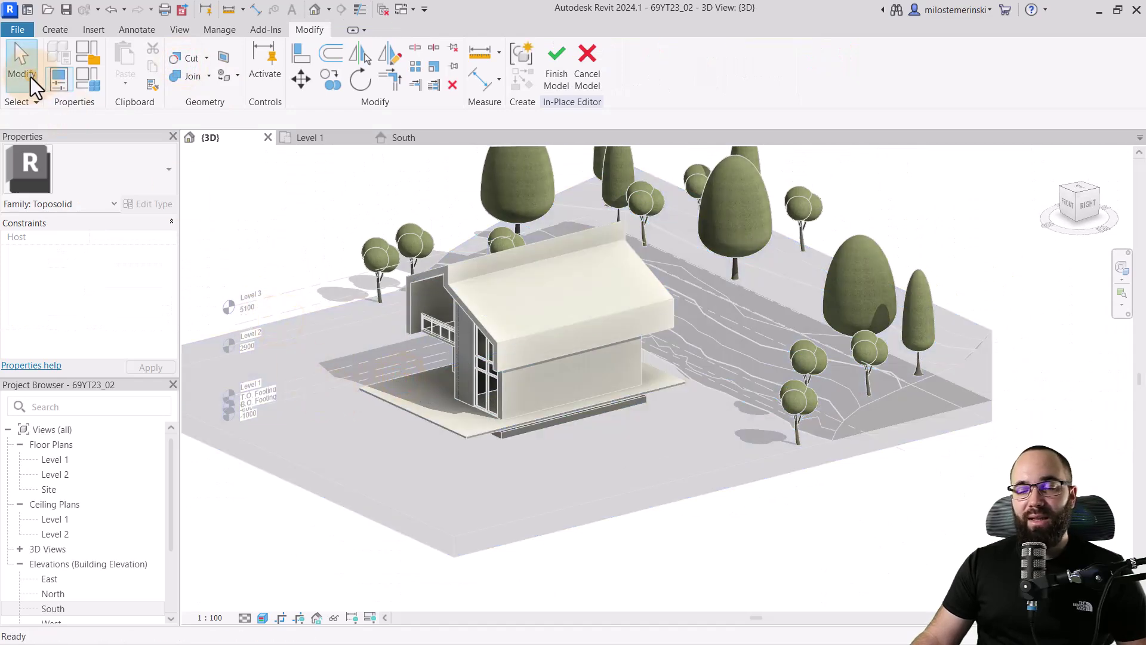
- Finish the in-place cut model and reset the grass toposolid's transparency override to 0
click(555, 88)
mouse_move(533, 478)
shift+middle_down()
mouse_move(576, 521)
mouse_move(509, 511)
mouse_move(550, 512)
mouse_move(524, 474)
shift+middle_up()
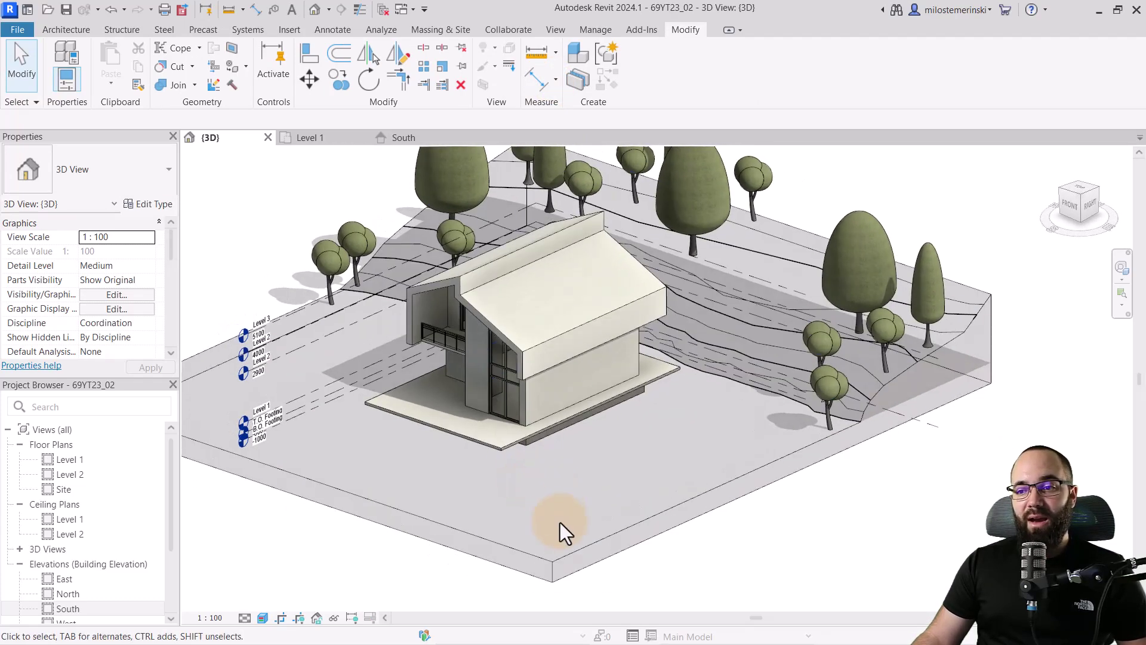
click(569, 557)
right_click(261, 228)
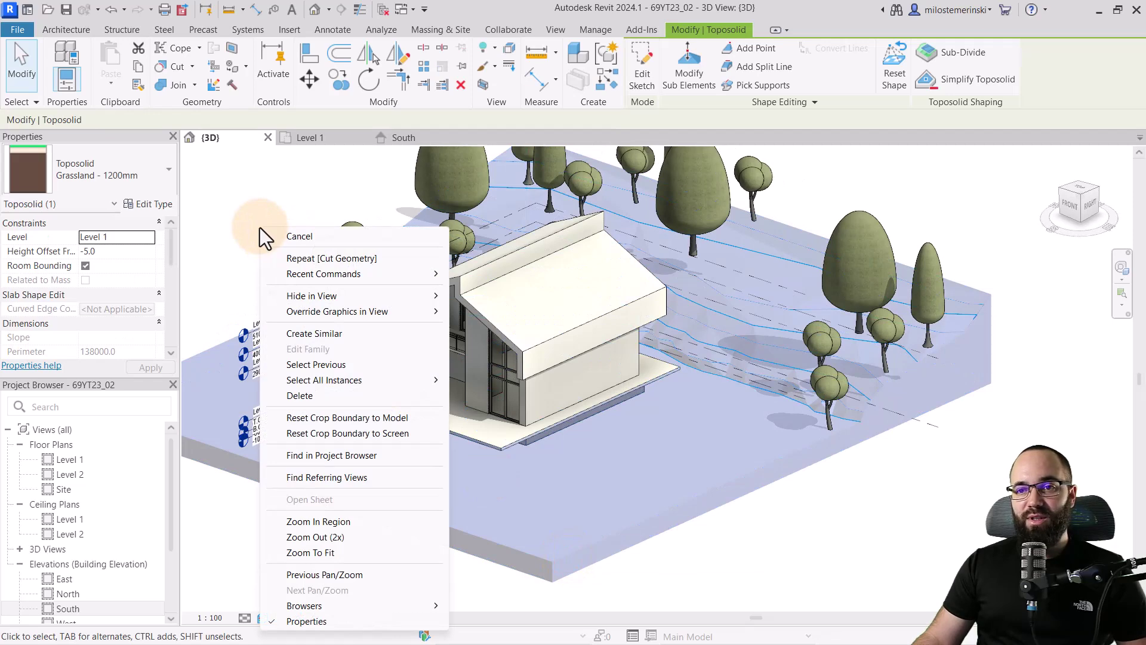
click(354, 310)
click(484, 315)
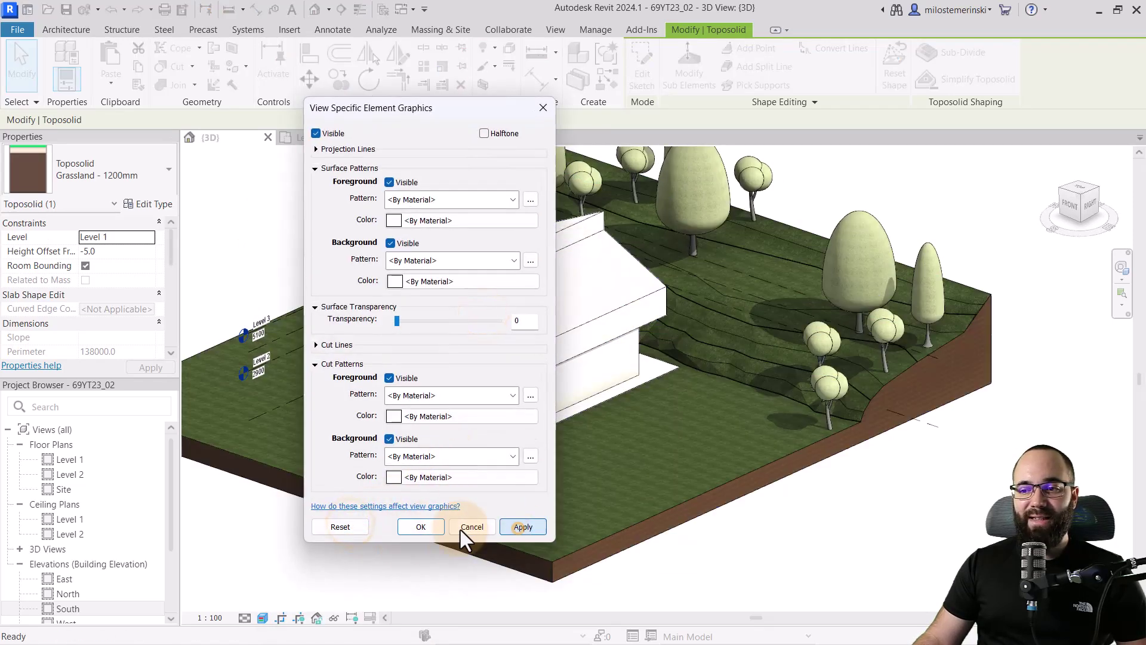
click(463, 527)
- Isolate the grass toposolid and orbit to view the recess cut beneath the house
click(420, 560)
click(423, 539)
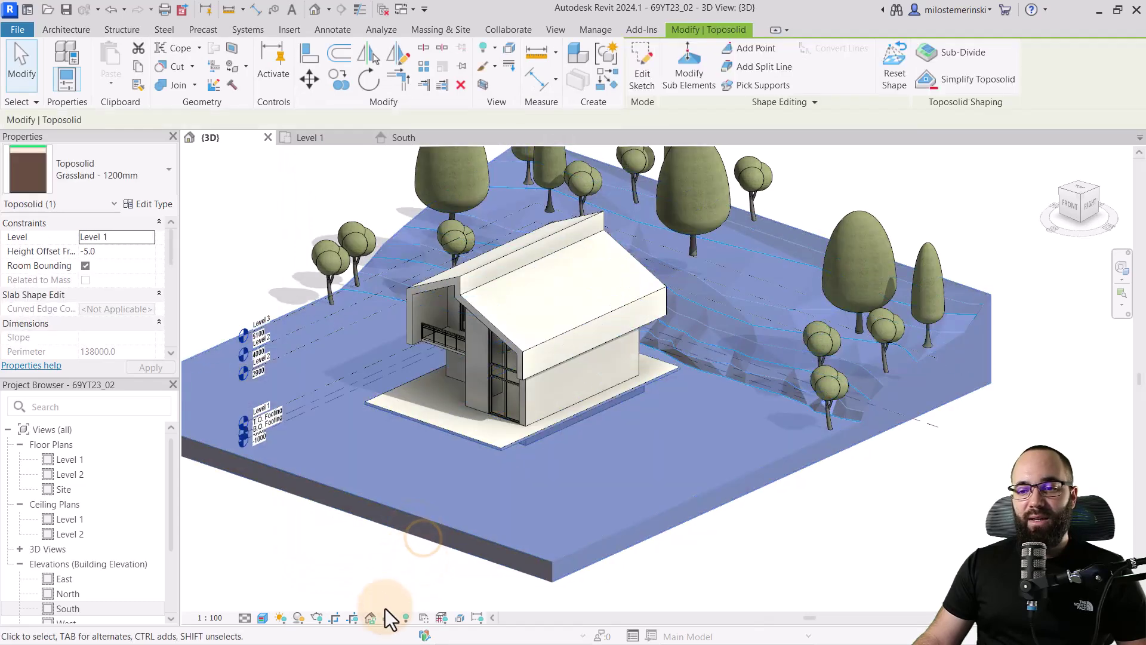
click(388, 617)
click(418, 563)
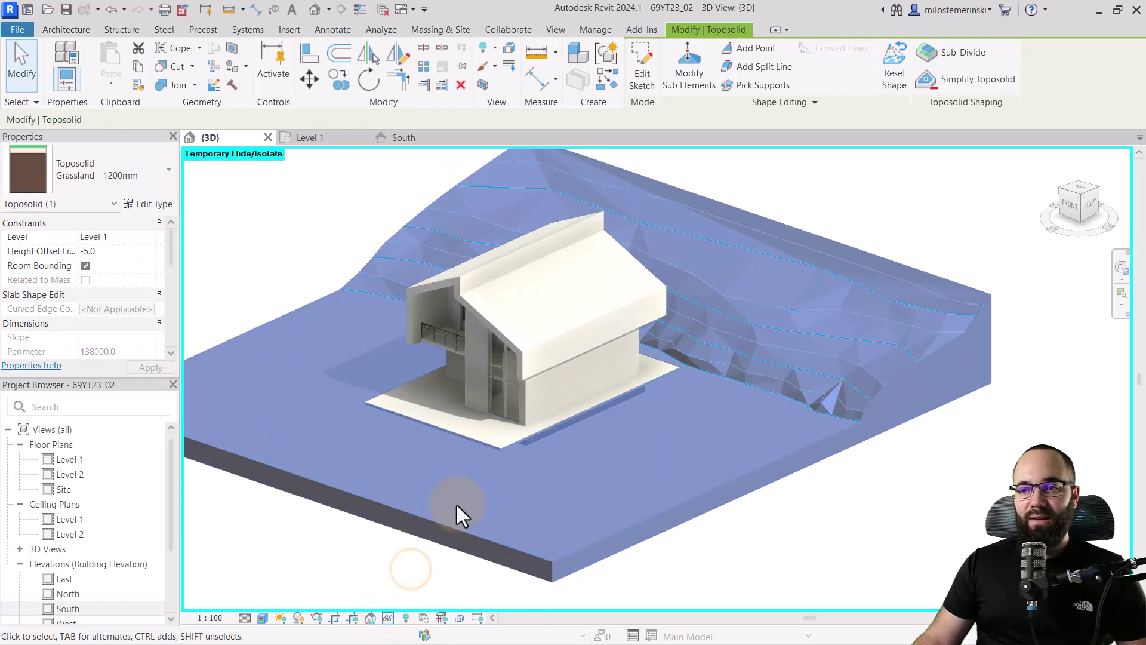
click(396, 573)
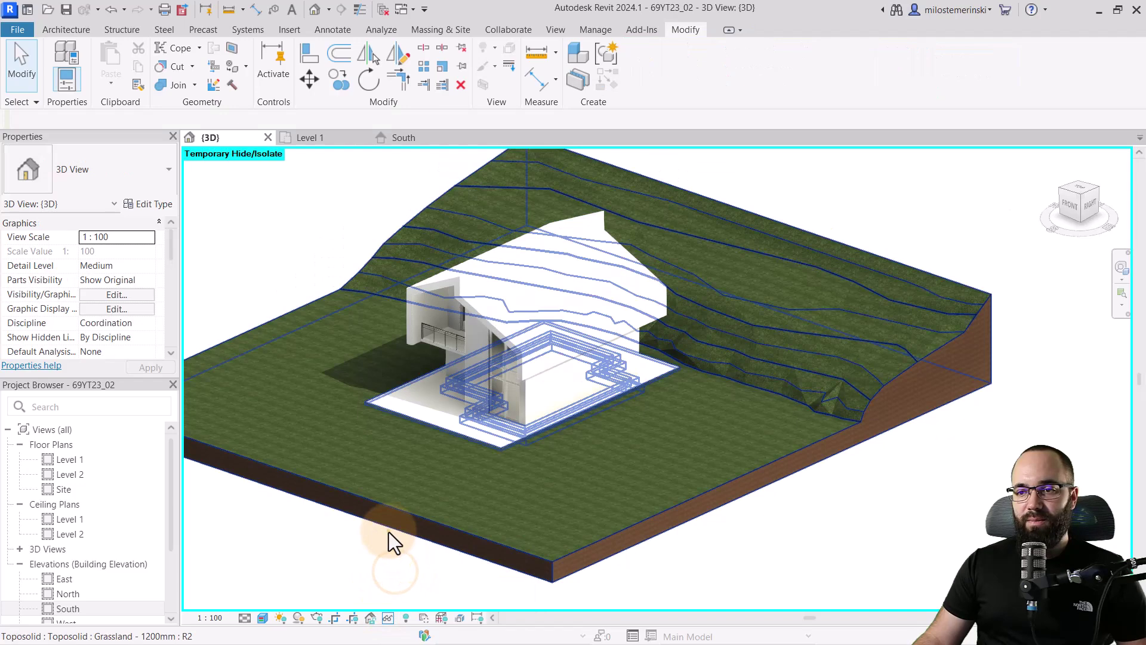
click(389, 532)
click(540, 319)
click(274, 231)
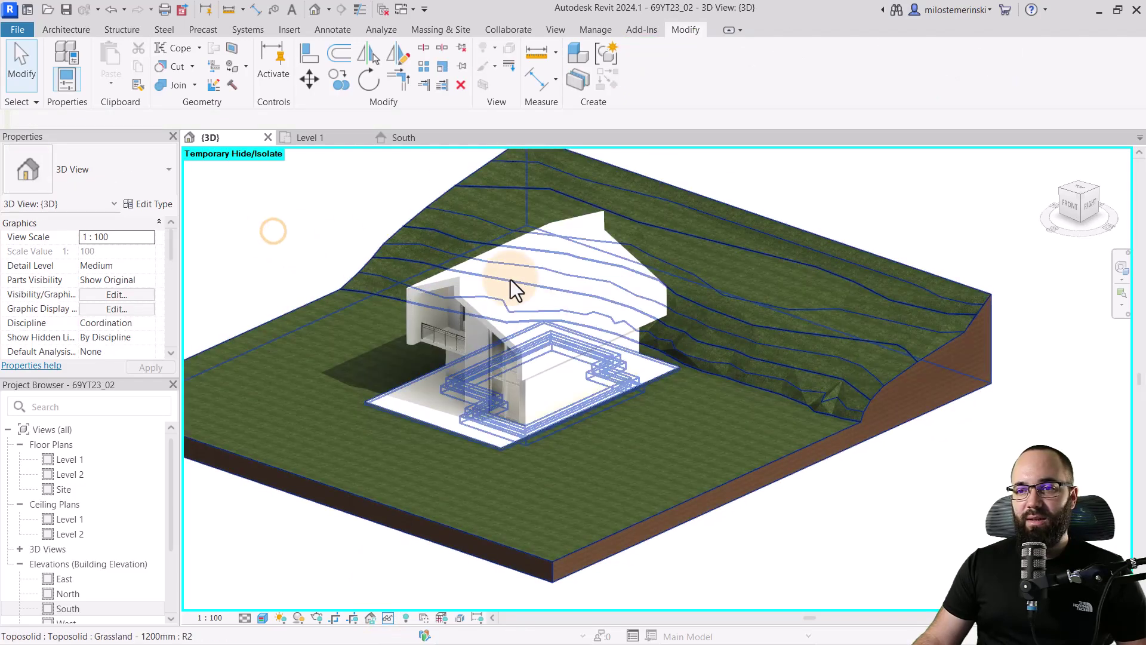
click(510, 279)
scroll(523, 459, down, 3)
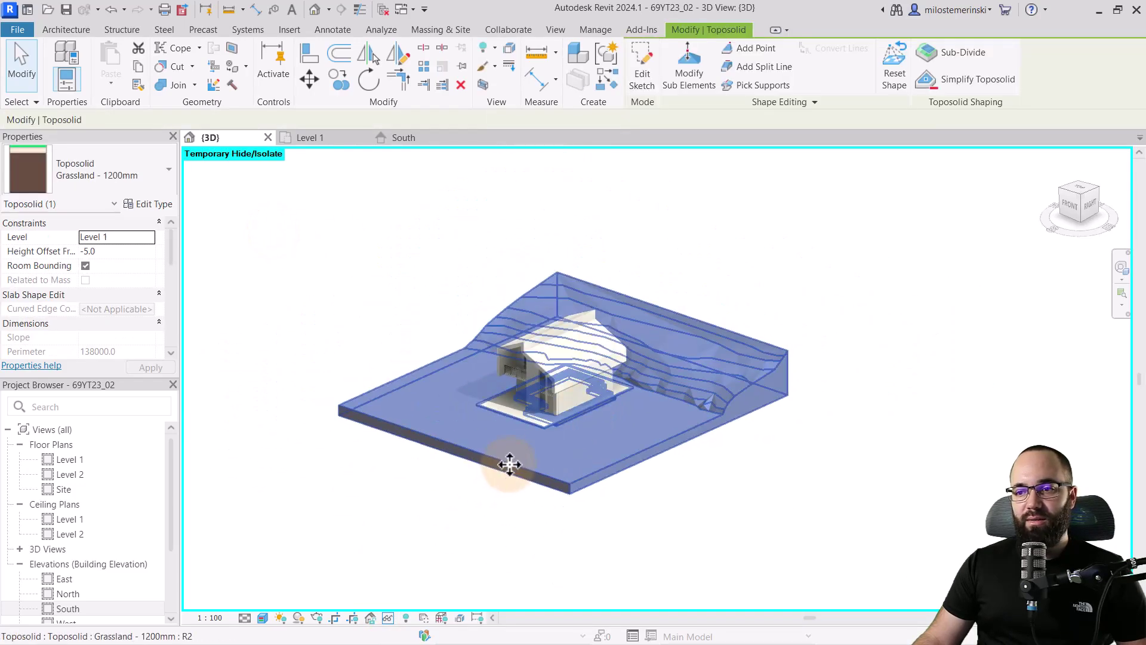
shift+middle_drag(525, 468, 333, 503)
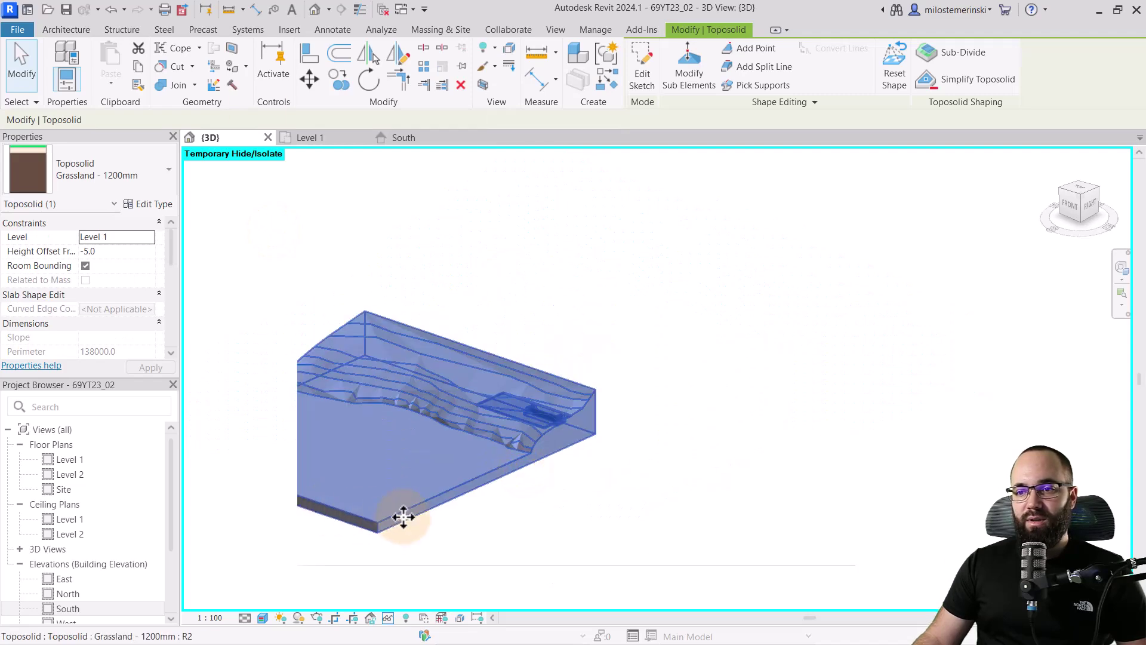
click(111, 11)
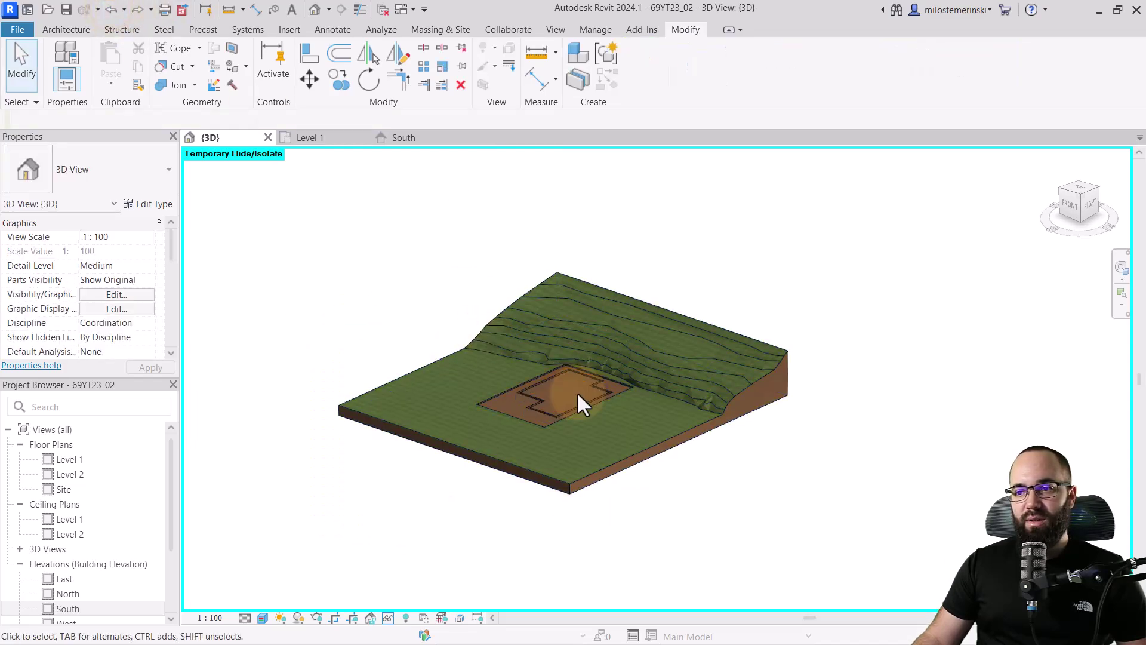
- Zoom and orbit toward a top-down view of the isolated pad's footing recess
scroll(578, 396, up, 5)
shift+middle_drag(517, 346, 535, 476)
scroll(422, 366, up, 5)
middle_click(537, 360)
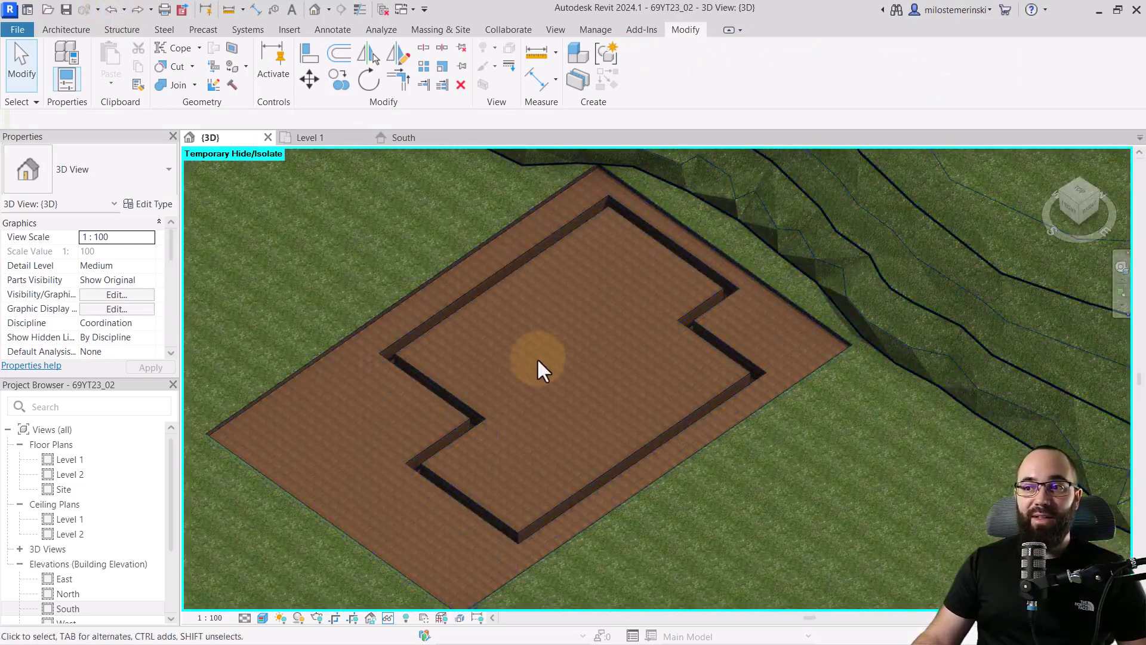
shift+middle_drag(527, 414, 511, 301)
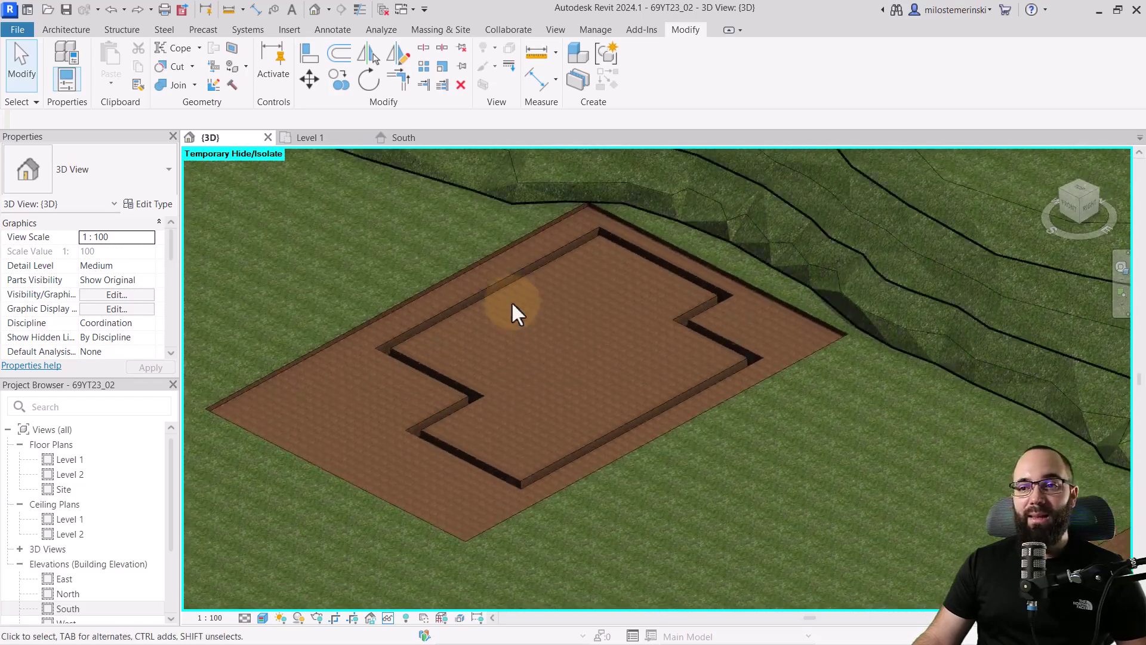
- Reset Temporary Hide/Isolate to restore the house, trees and levels, then zoom out over the site
click(389, 617)
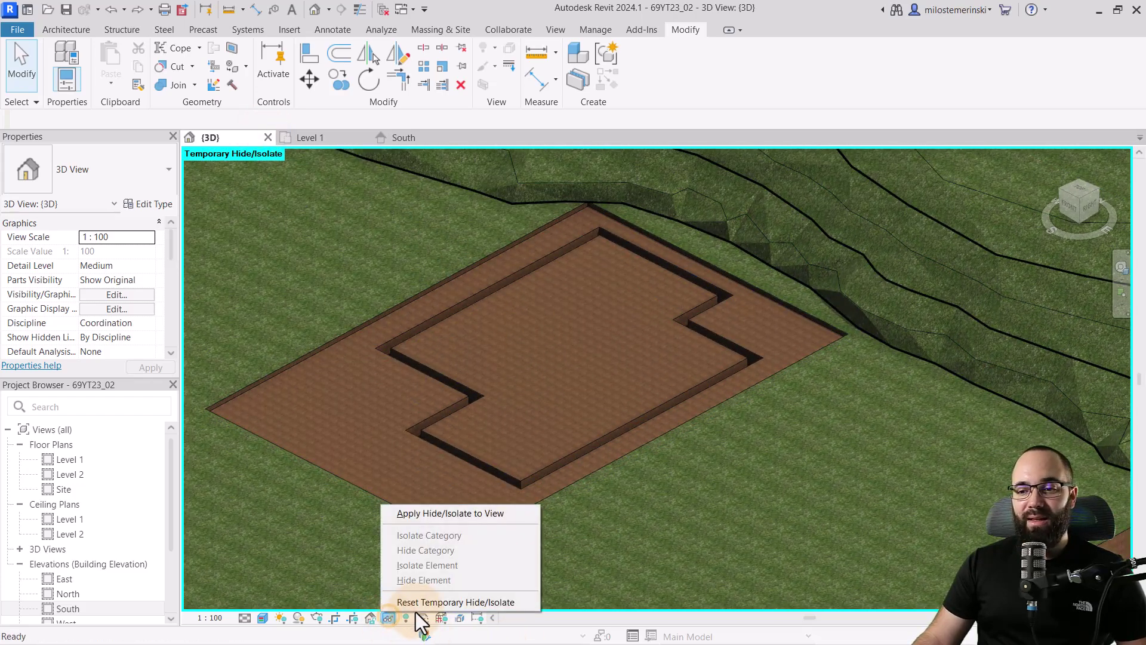
click(424, 601)
scroll(576, 498, down, 5)
shift+middle_drag(575, 498, 606, 486)
scroll(571, 415, up, 3)
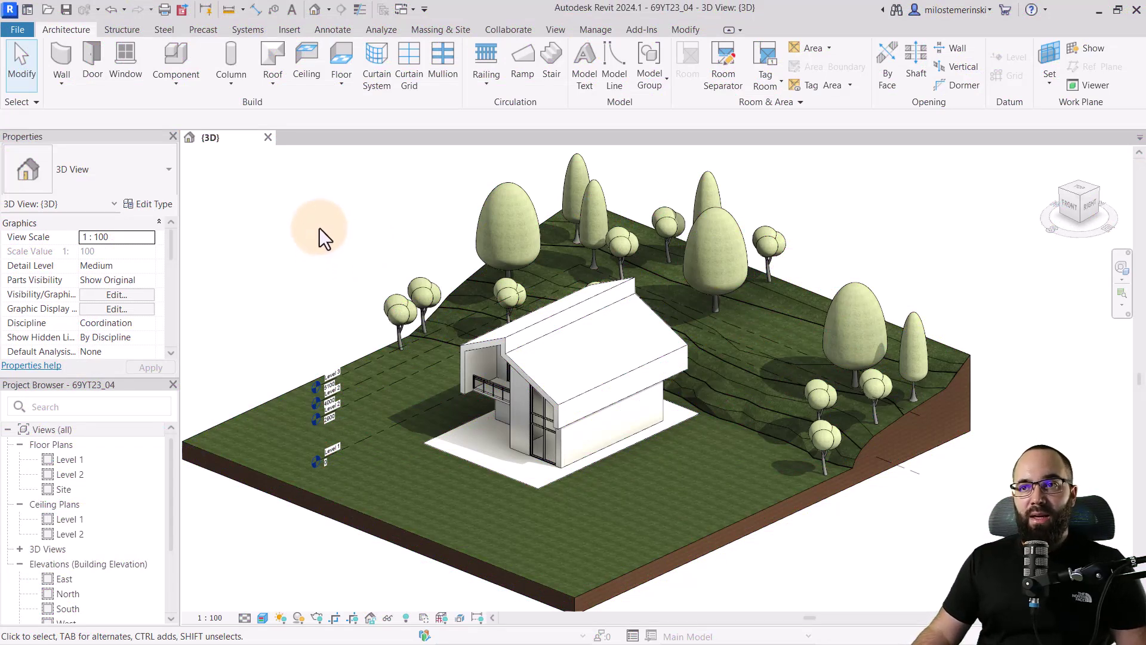
- Start Copy/Monitor from the linked building model using Collaborate > Copy/Monitor > Select Link
click(505, 33)
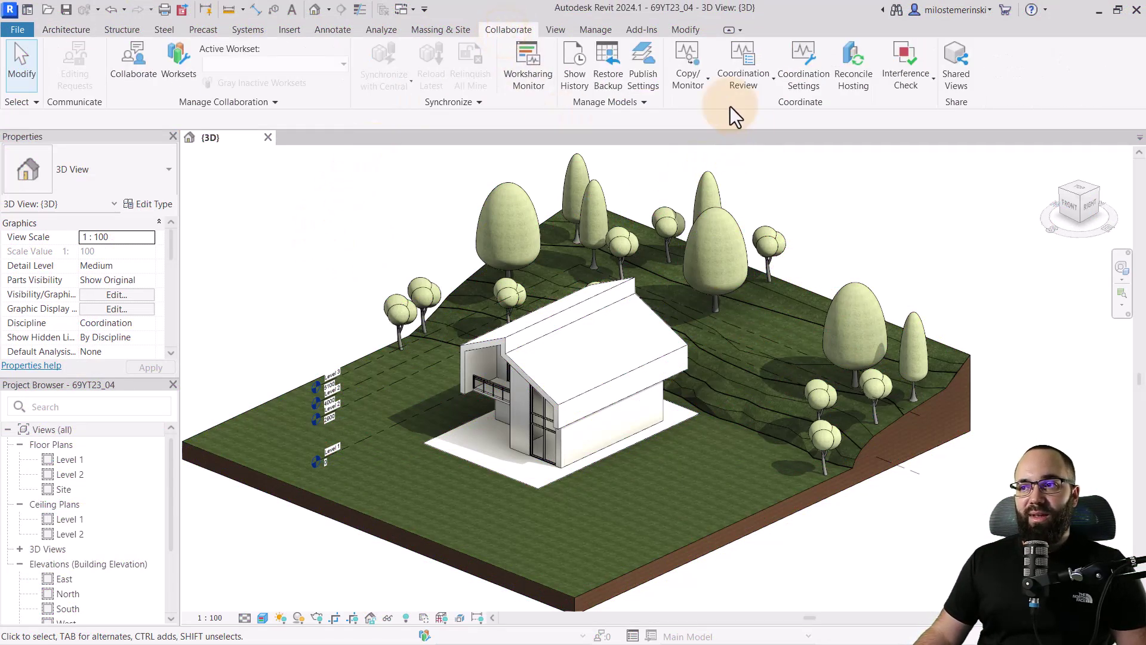
click(681, 66)
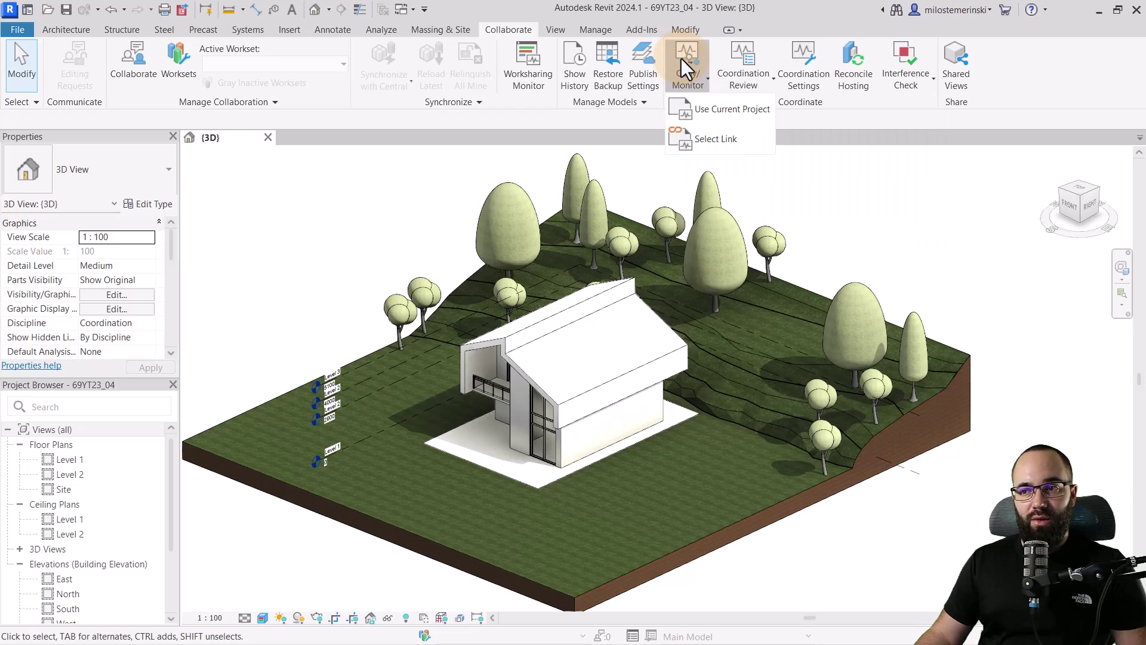
click(723, 140)
click(572, 310)
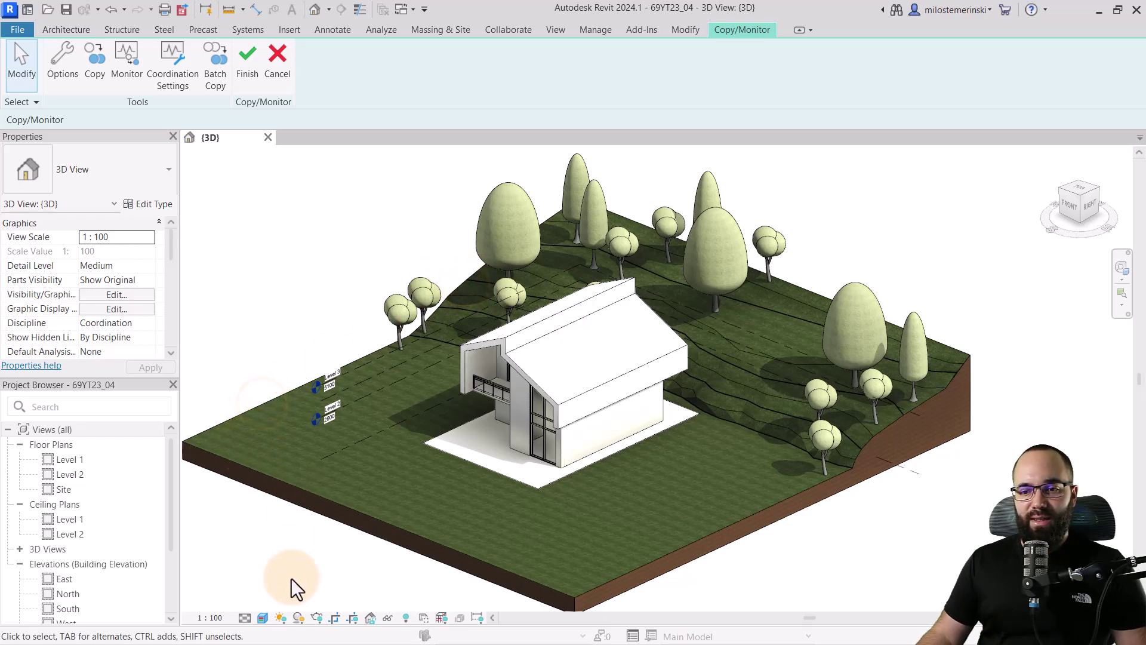
- Switch the 3D view to Wireframe and use Copy to pick elements from the linked building
click(264, 618)
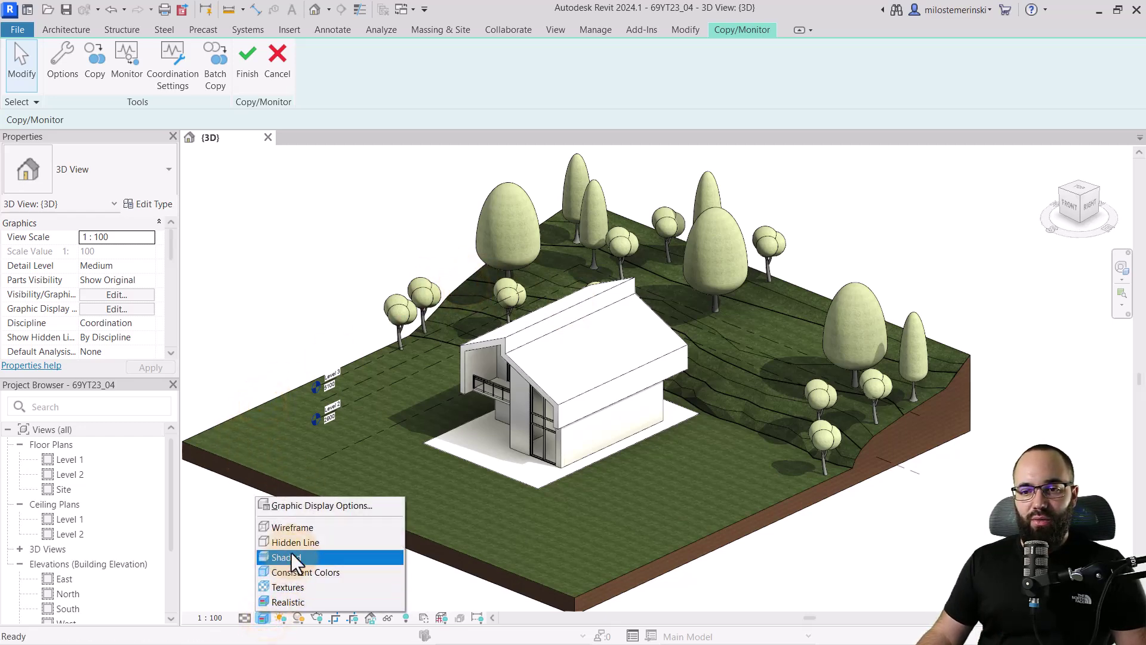
click(292, 529)
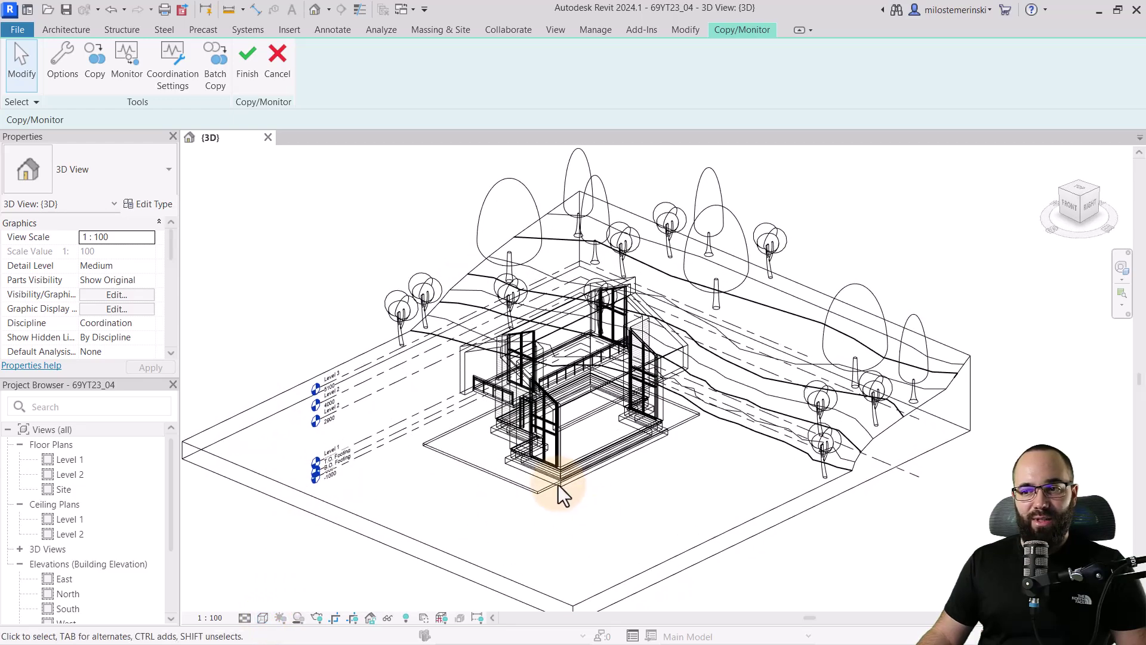
click(95, 70)
scroll(517, 479, up, 3)
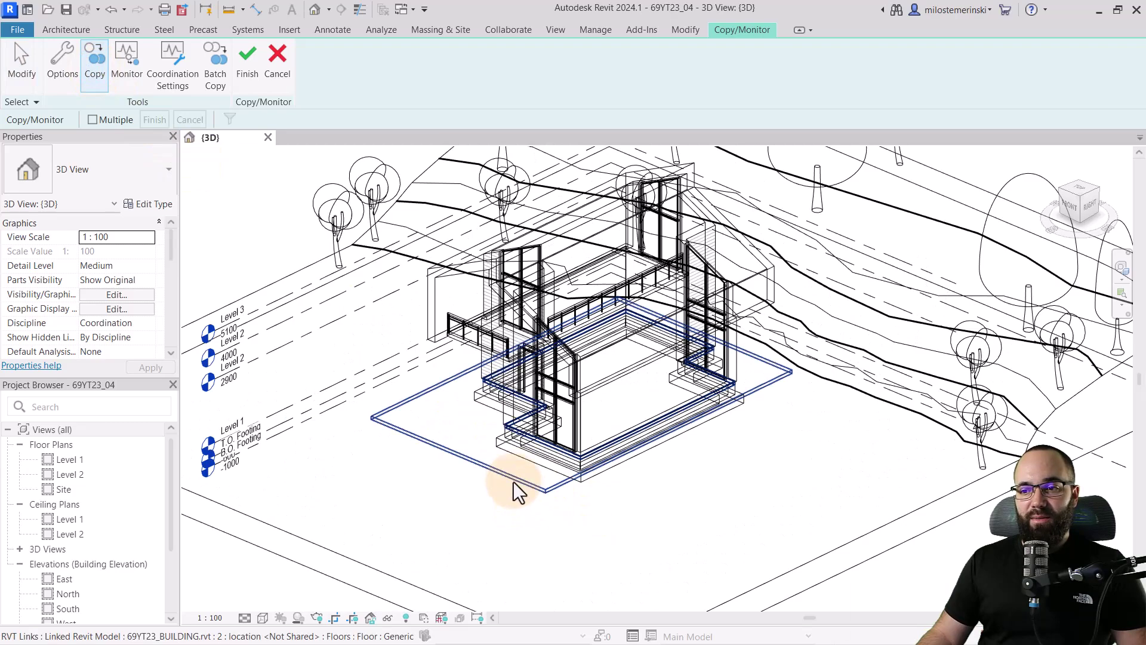
click(513, 481)
- Orbit, pan and zoom around the linked building to check its footings and copied levels
shift+middle_drag(631, 529, 624, 567)
scroll(586, 491, up, 4)
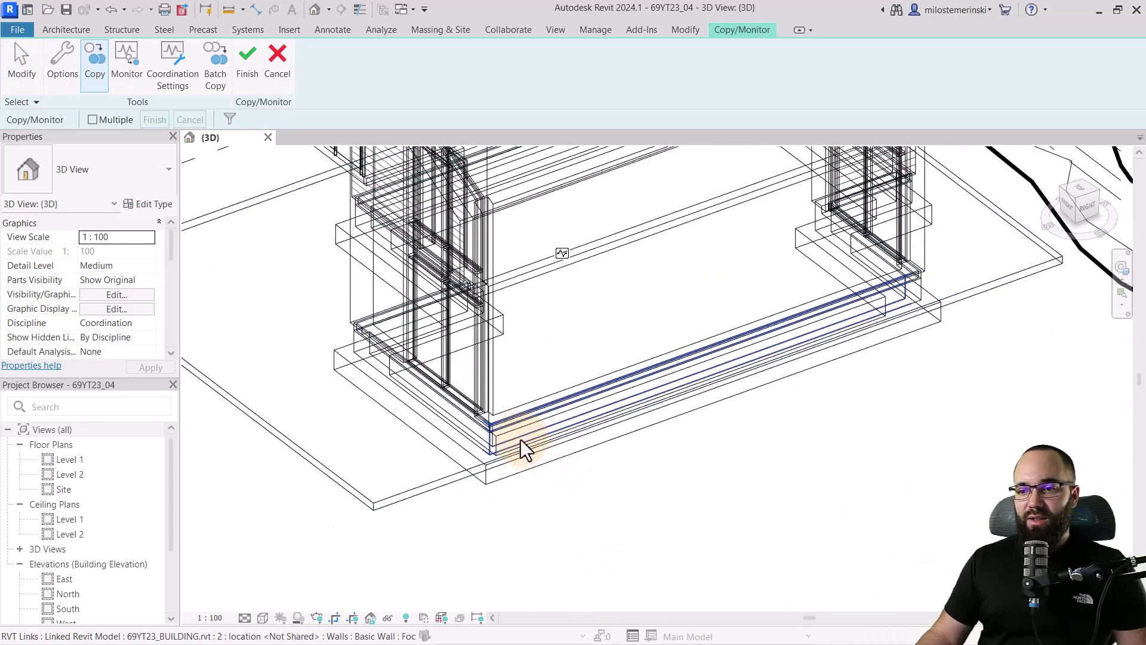
shift+middle_drag(558, 486, 923, 442)
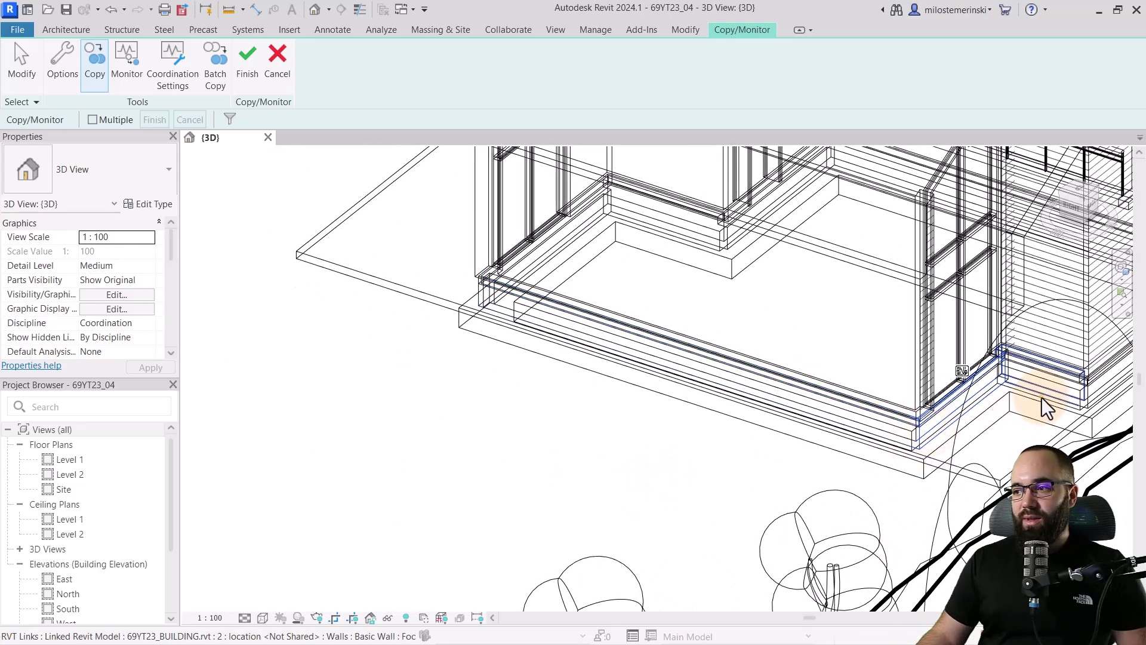
middle_drag(1039, 398, 594, 489)
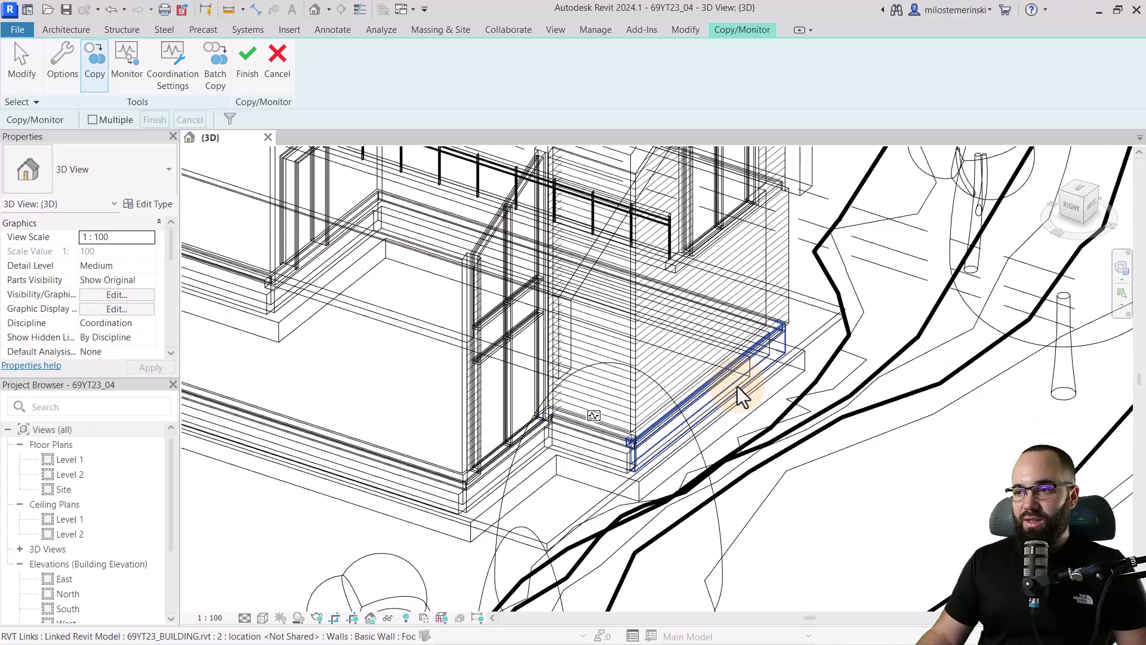
scroll(724, 426, down, 5)
shift+middle_drag(724, 426, 889, 468)
scroll(755, 512, up, 4)
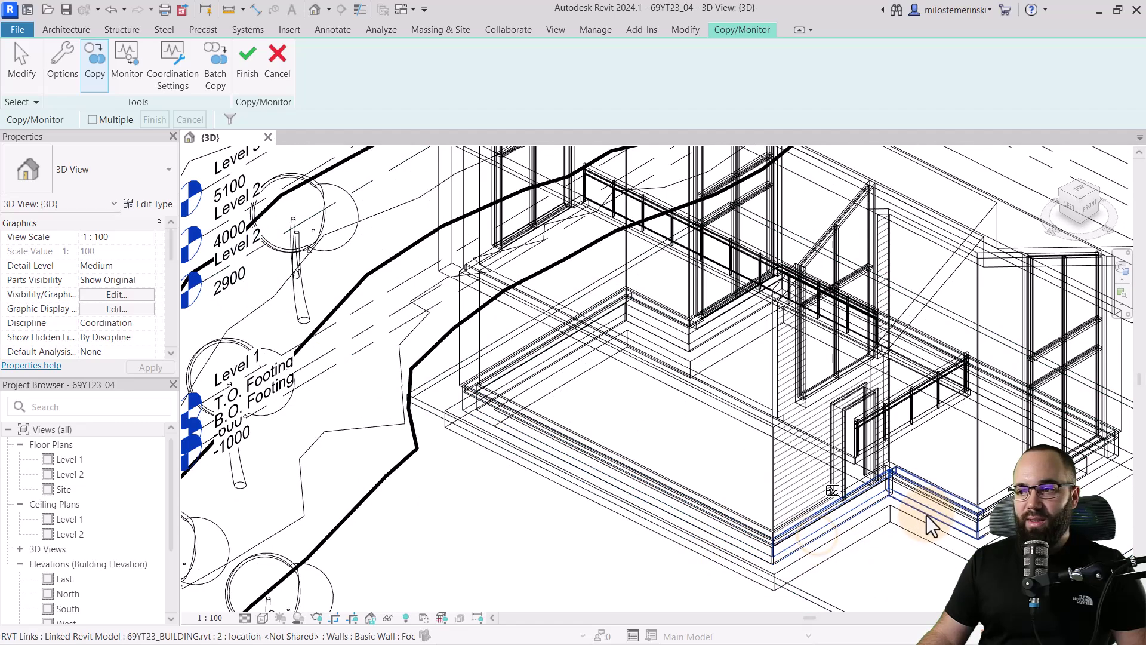
scroll(896, 525, down, 3)
middle_drag(895, 526, 926, 532)
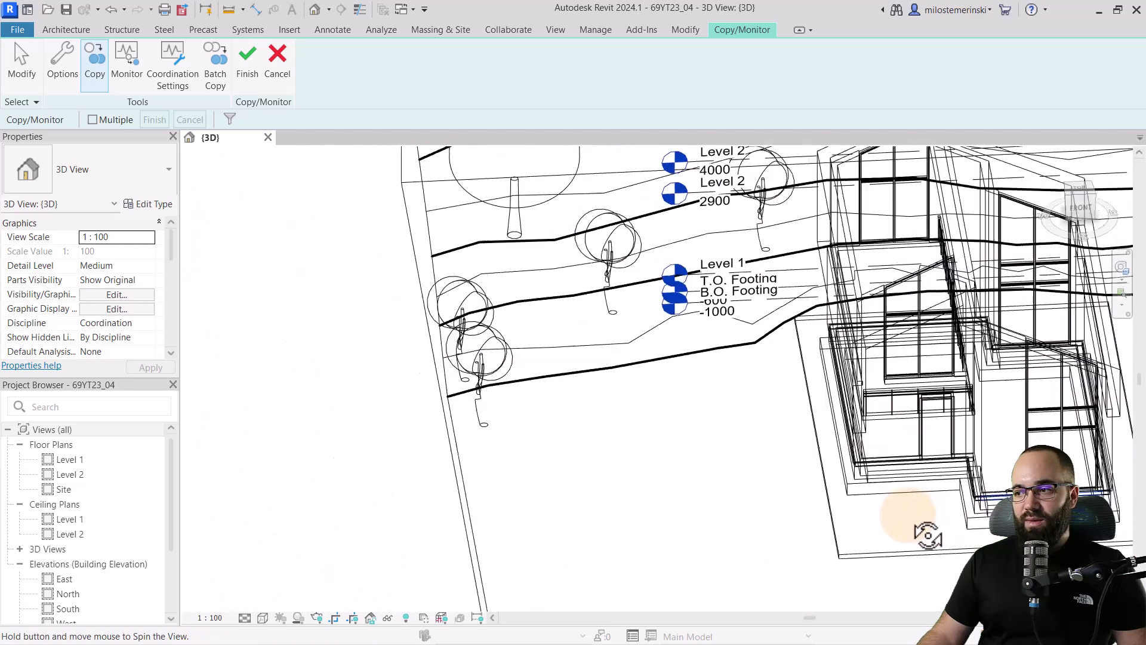
scroll(760, 521, up, 3)
middle_drag(760, 521, 621, 505)
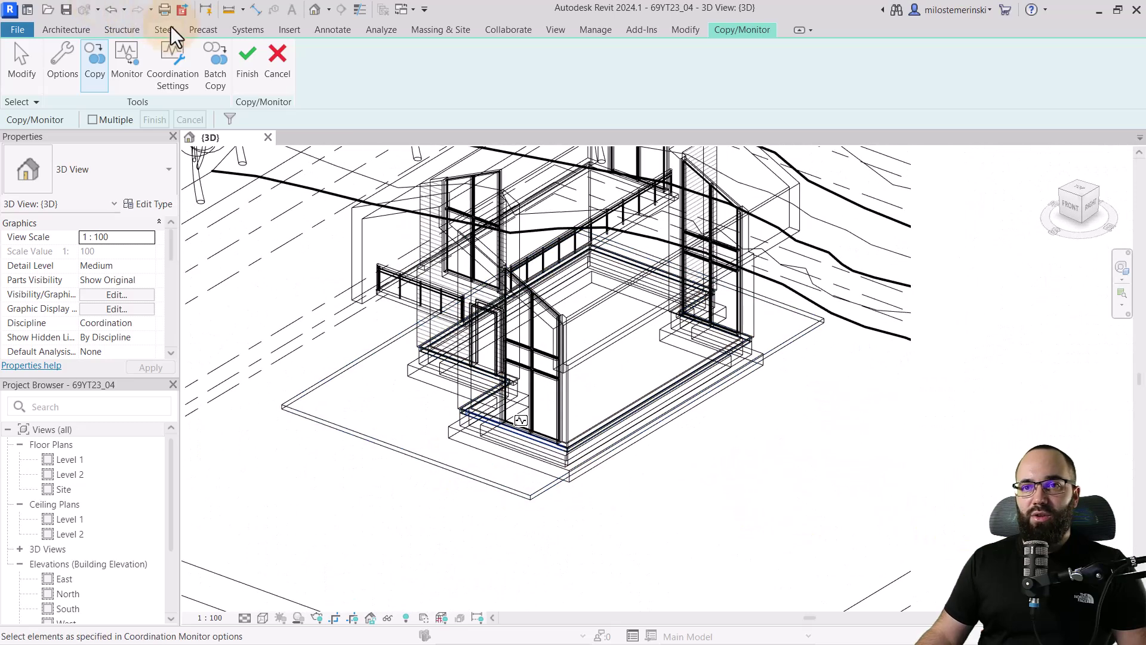
- Finish copy/monitoring the linked levels and set the 3D view's visual style to Realistic
click(249, 80)
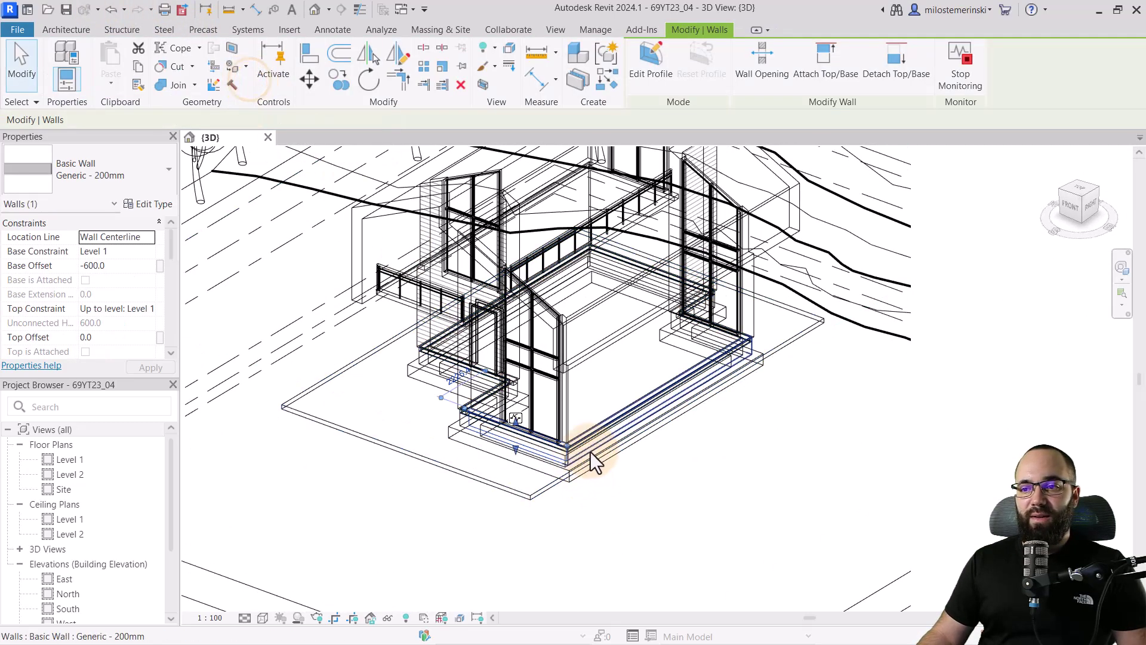
click(640, 509)
scroll(646, 508, down, 3)
shift+middle_drag(646, 509, 685, 507)
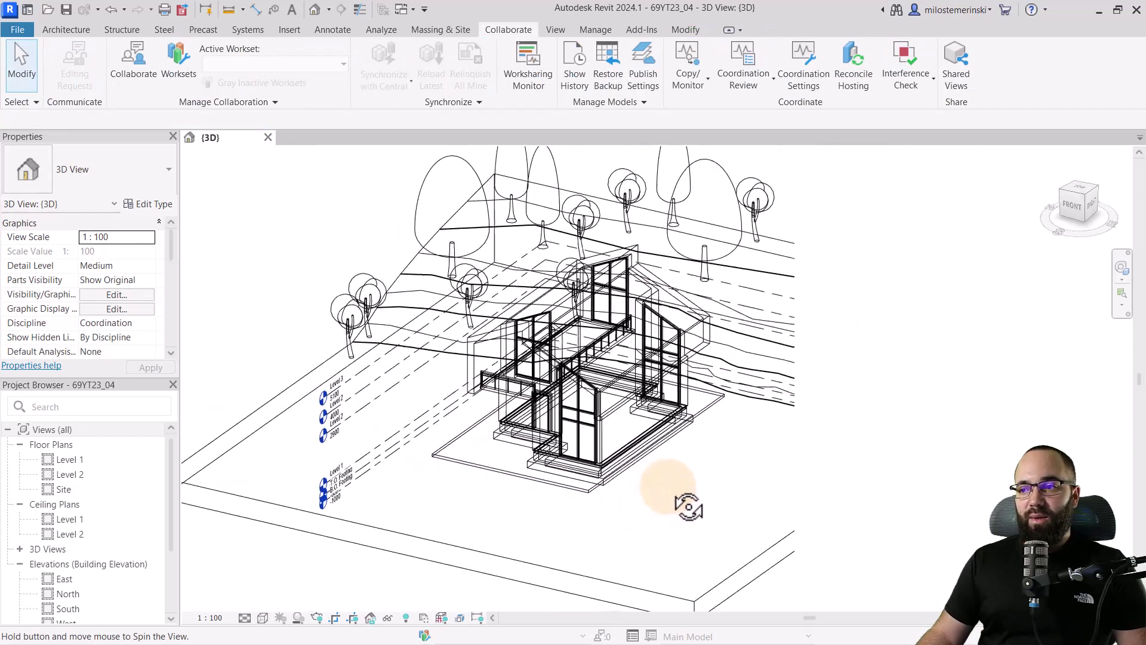
scroll(499, 448, down, 2)
click(262, 617)
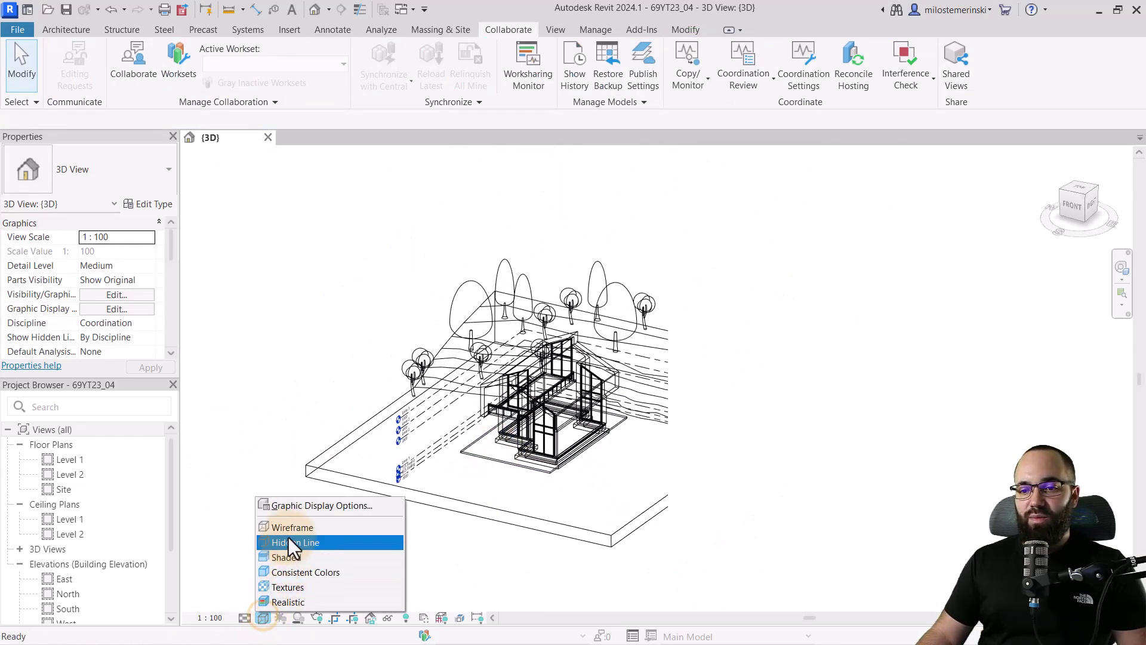
shift+middle_drag(591, 391, 154, 346)
scroll(154, 346, down, 3)
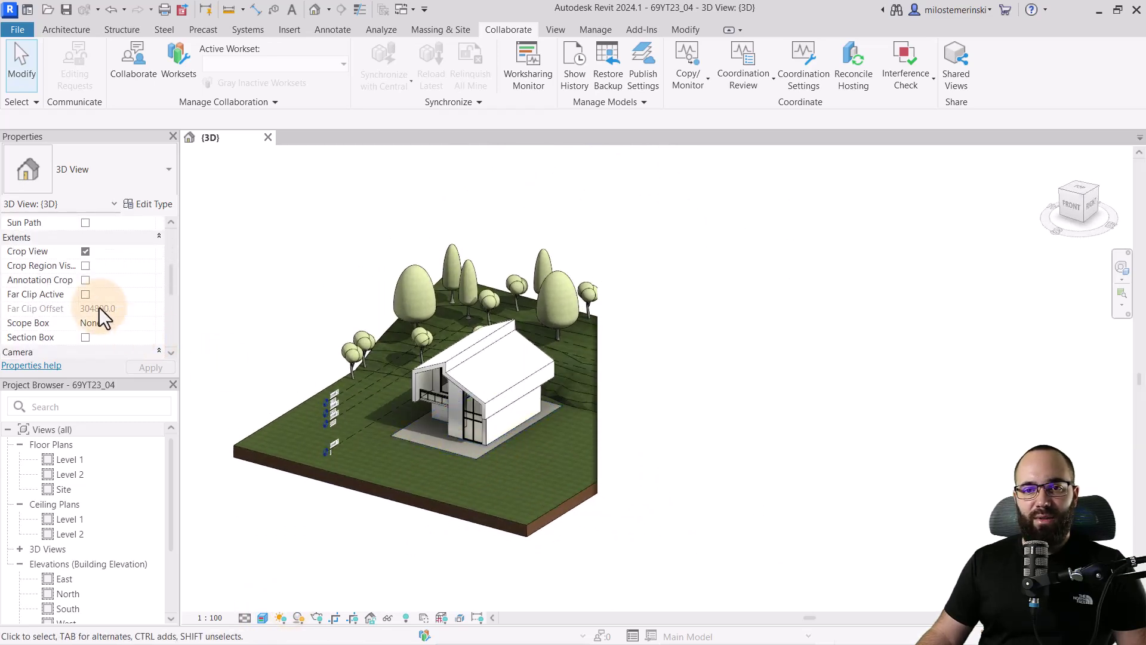
- Uncheck Crop View in Properties and apply so the whole site shows uncropped
click(85, 251)
click(150, 367)
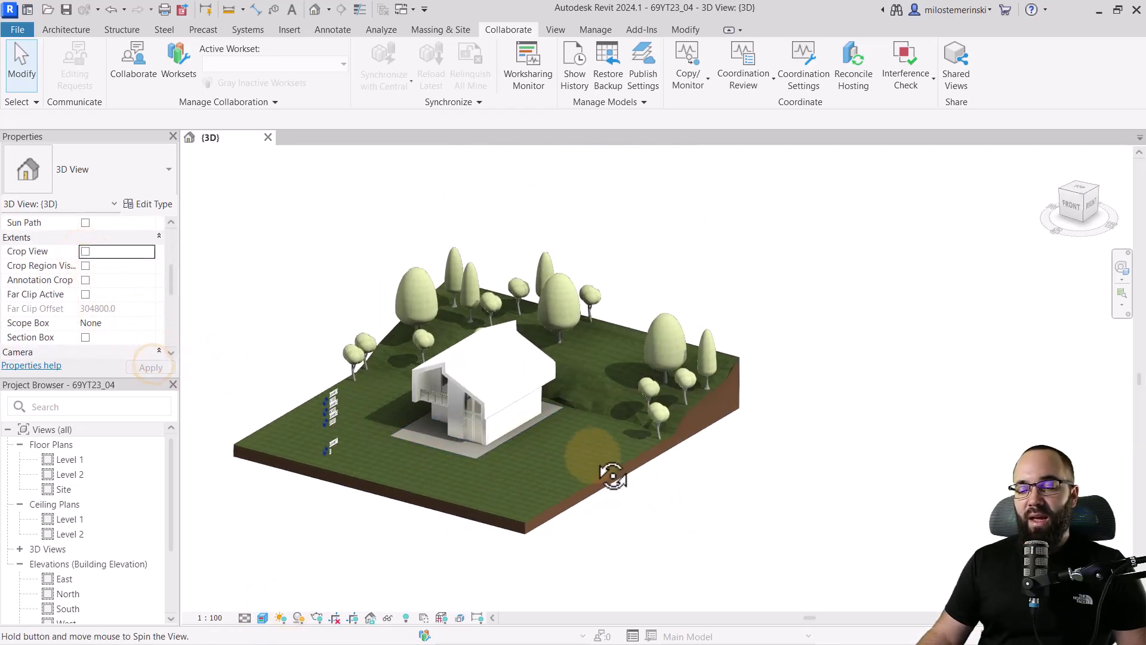
scroll(583, 481, up, 5)
shift+middle_drag(487, 481, 568, 453)
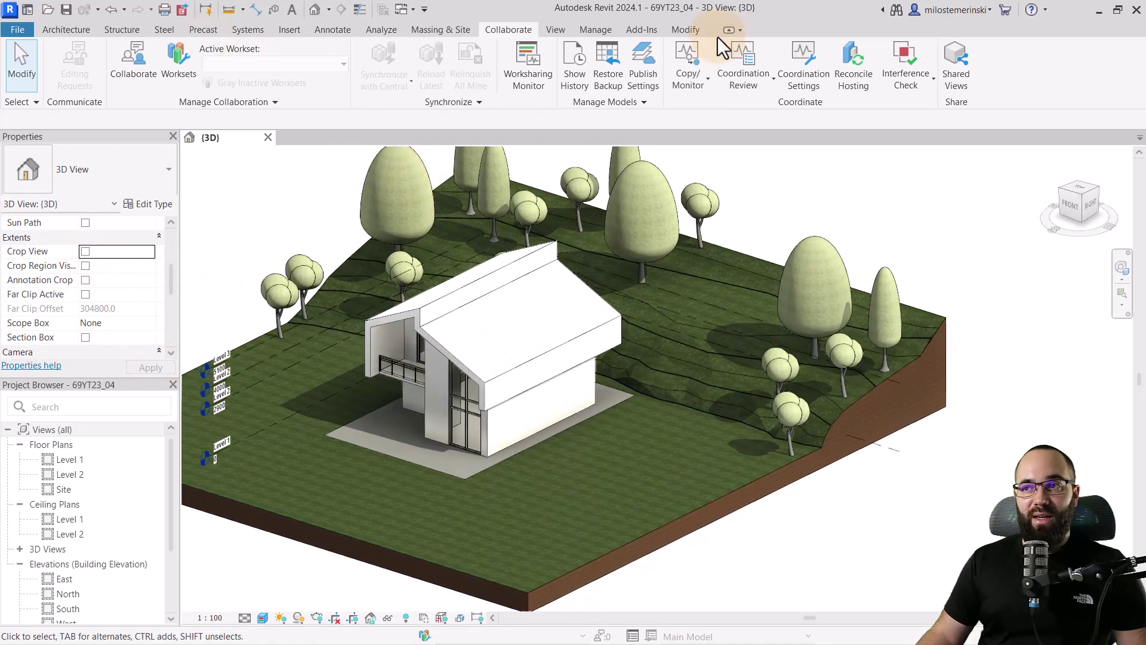
click(692, 30)
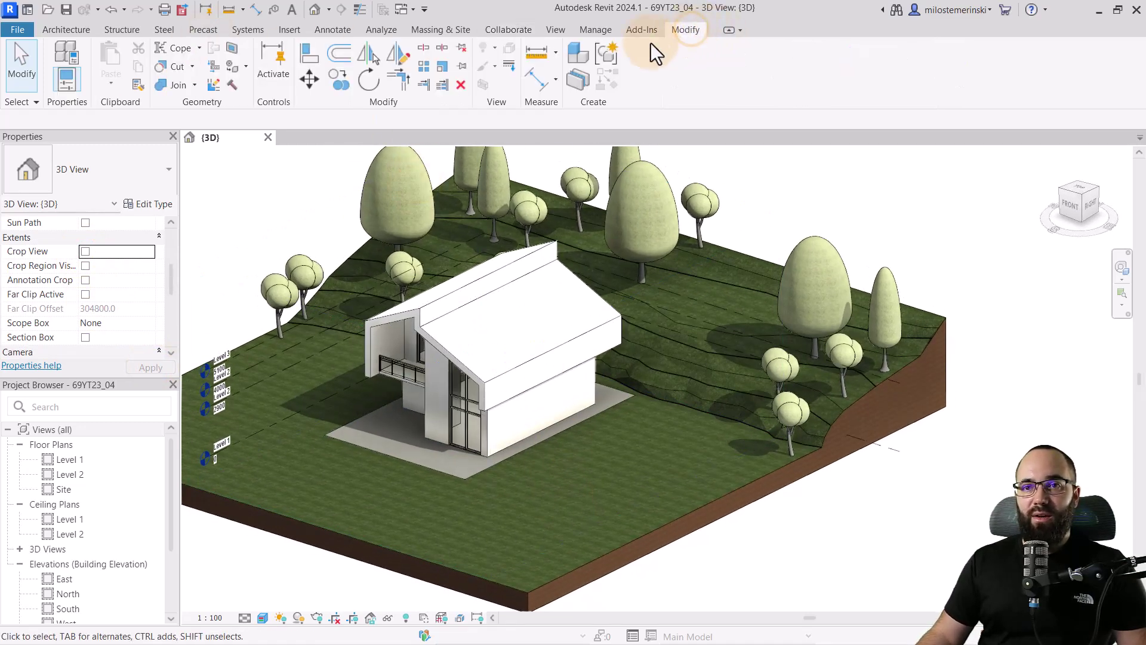
- Start a geometry cut on the toposolid, cancel it, and bring the Level 1 marker back into view
click(177, 67)
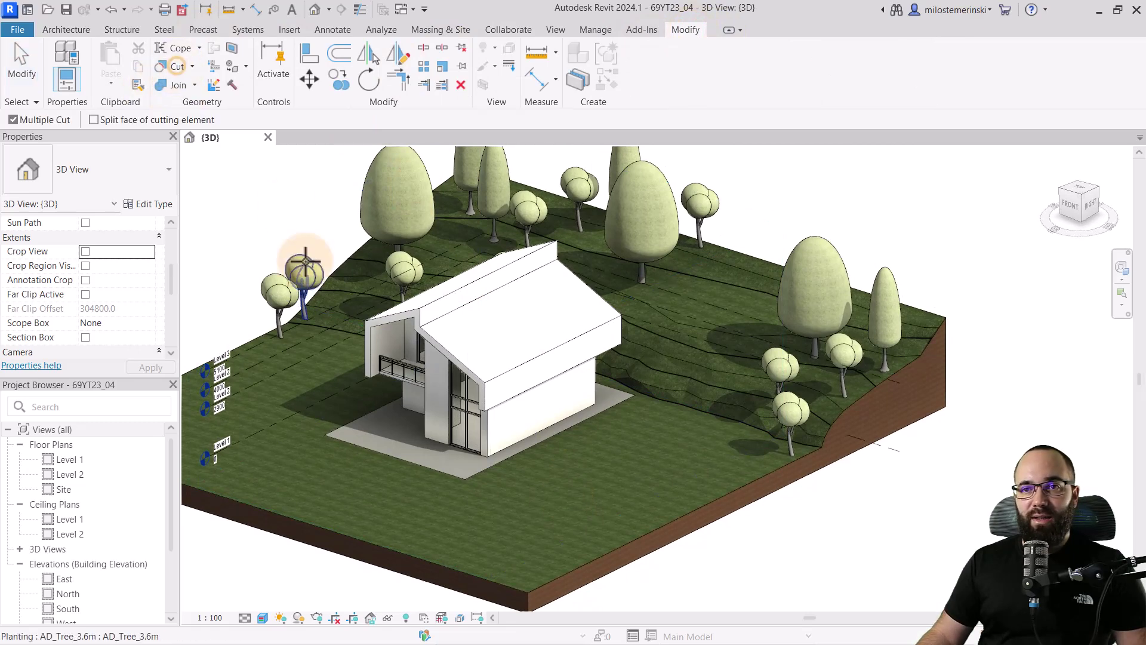
click(299, 523)
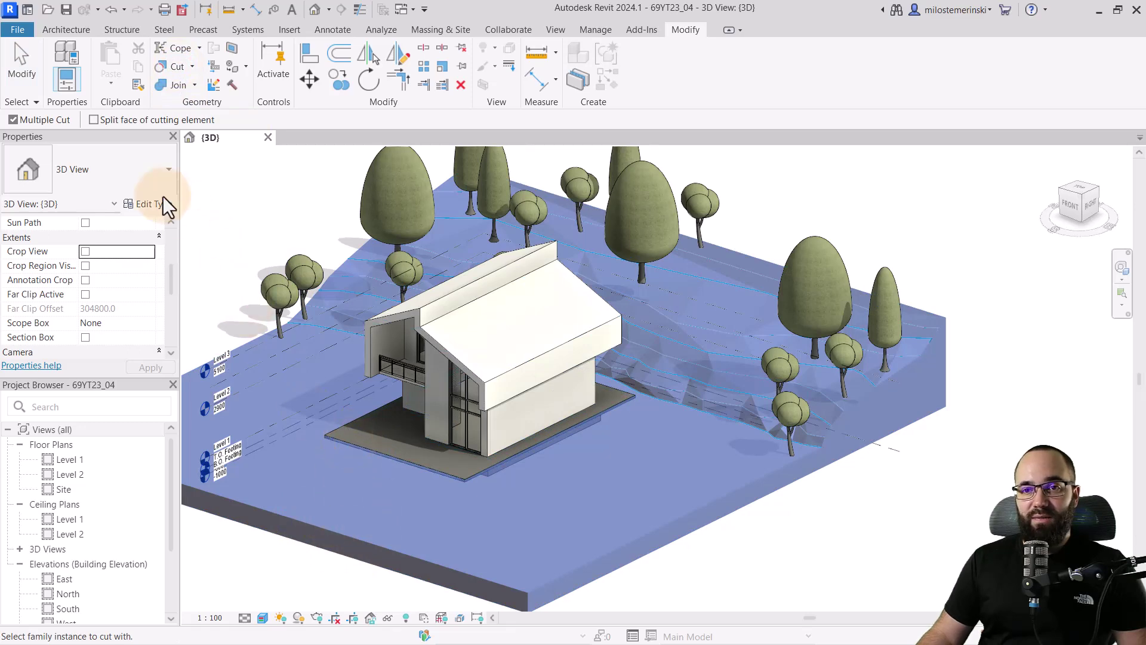
click(16, 79)
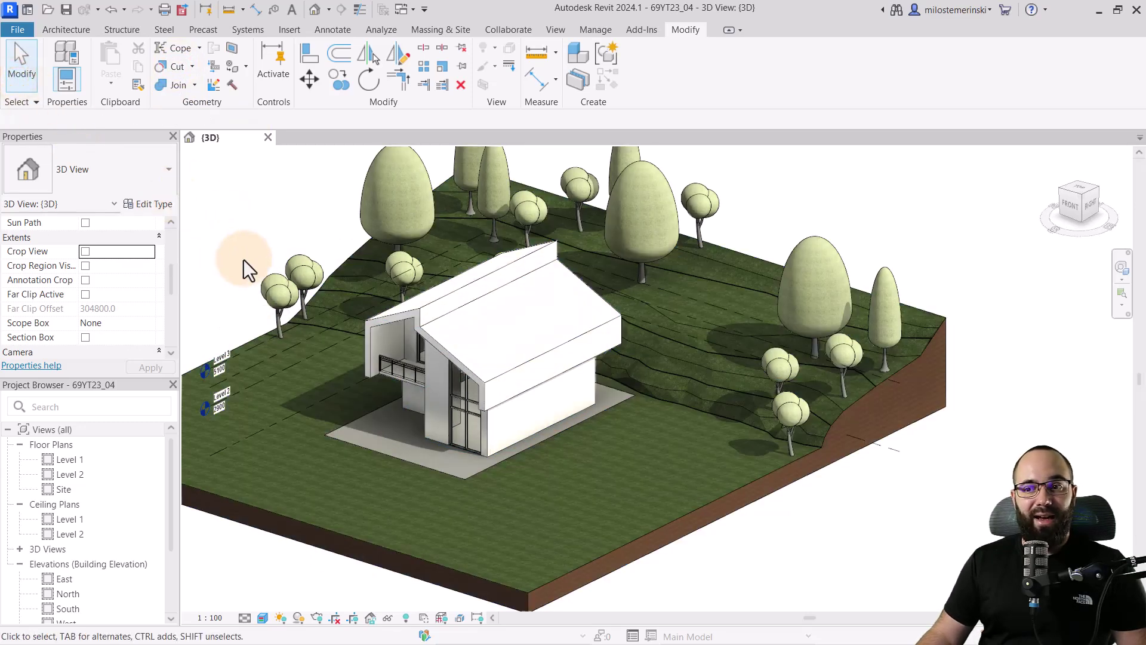
right_click(243, 259)
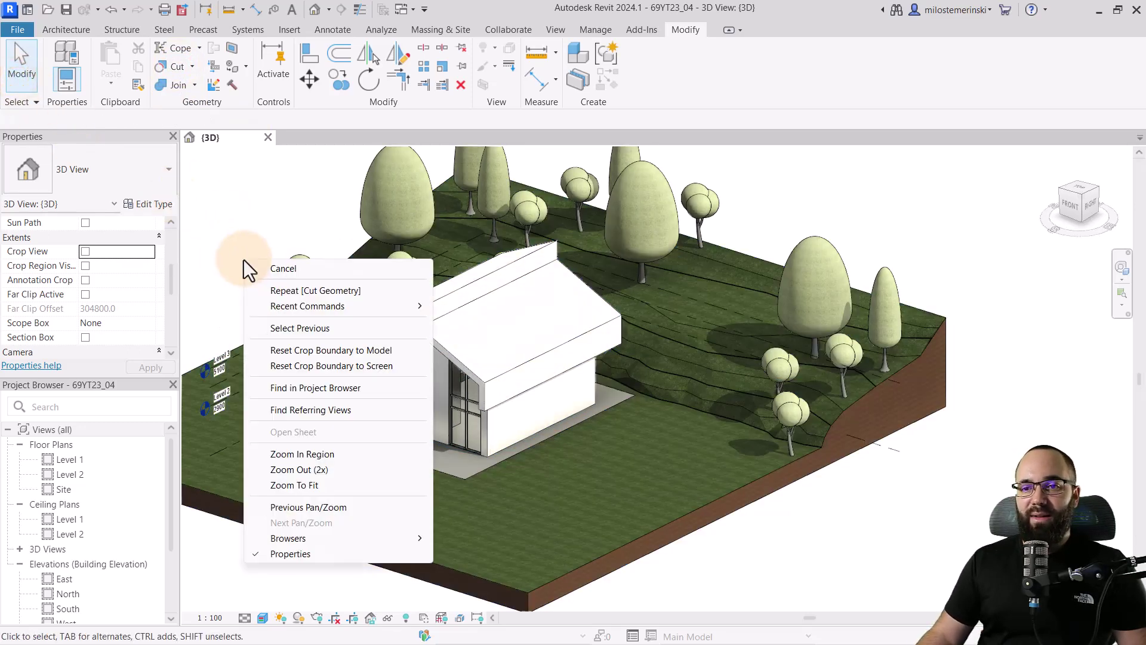
click(468, 618)
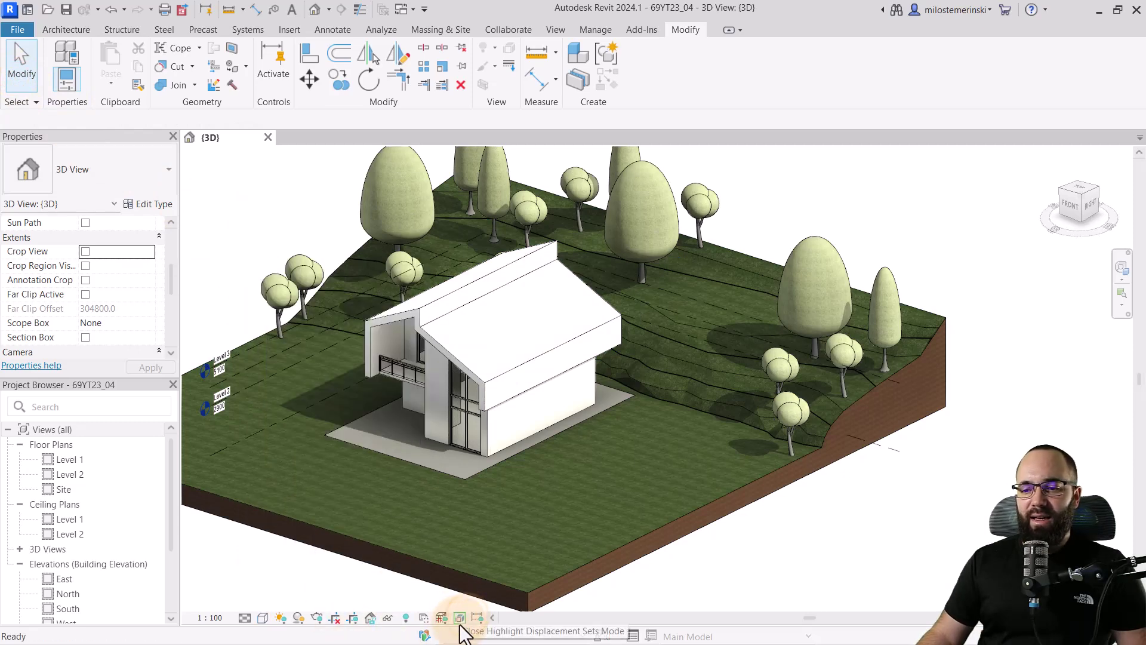
click(440, 618)
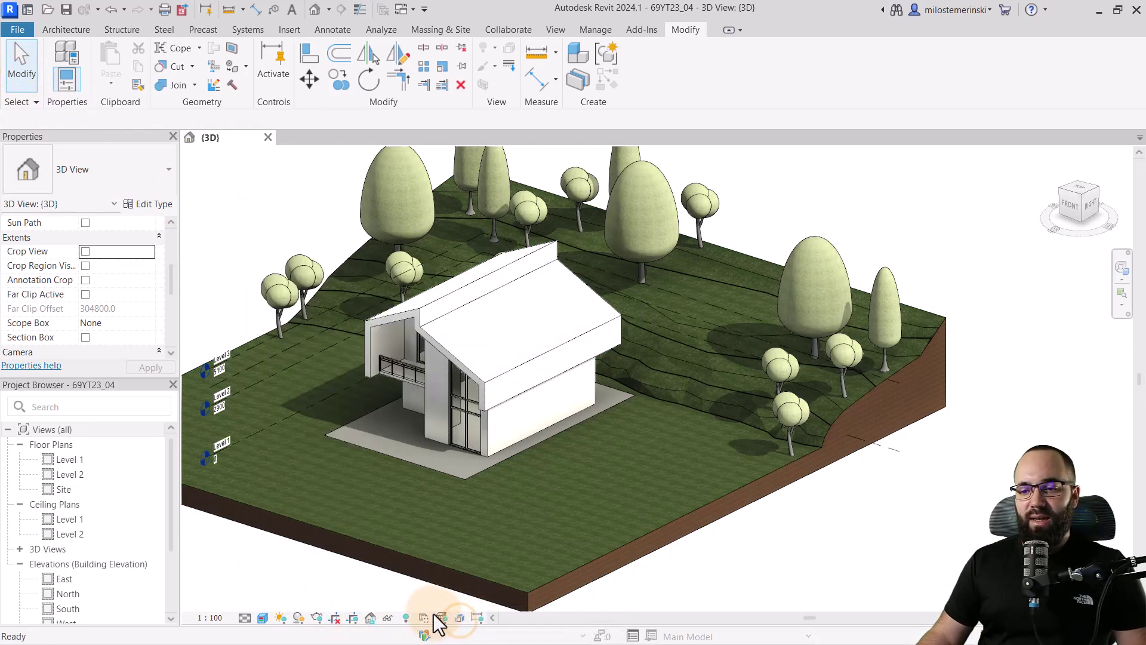
- Override the grass toposolid's graphics in this view with 60% surface transparency
click(346, 557)
right_click(231, 225)
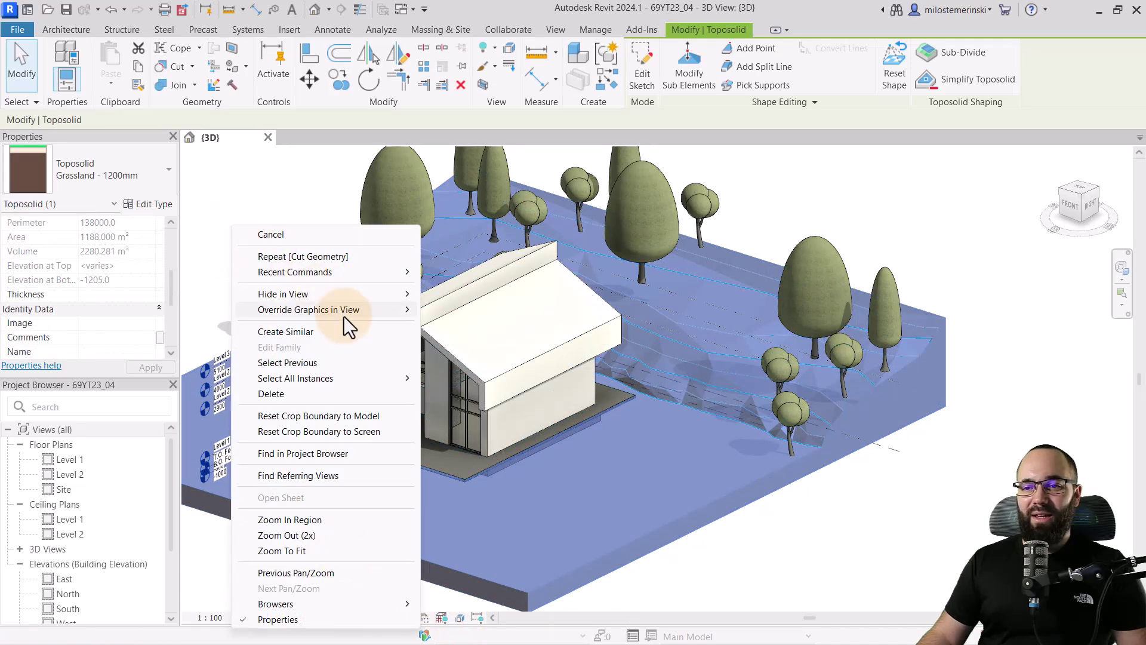
mouse_move(343, 310)
click(468, 309)
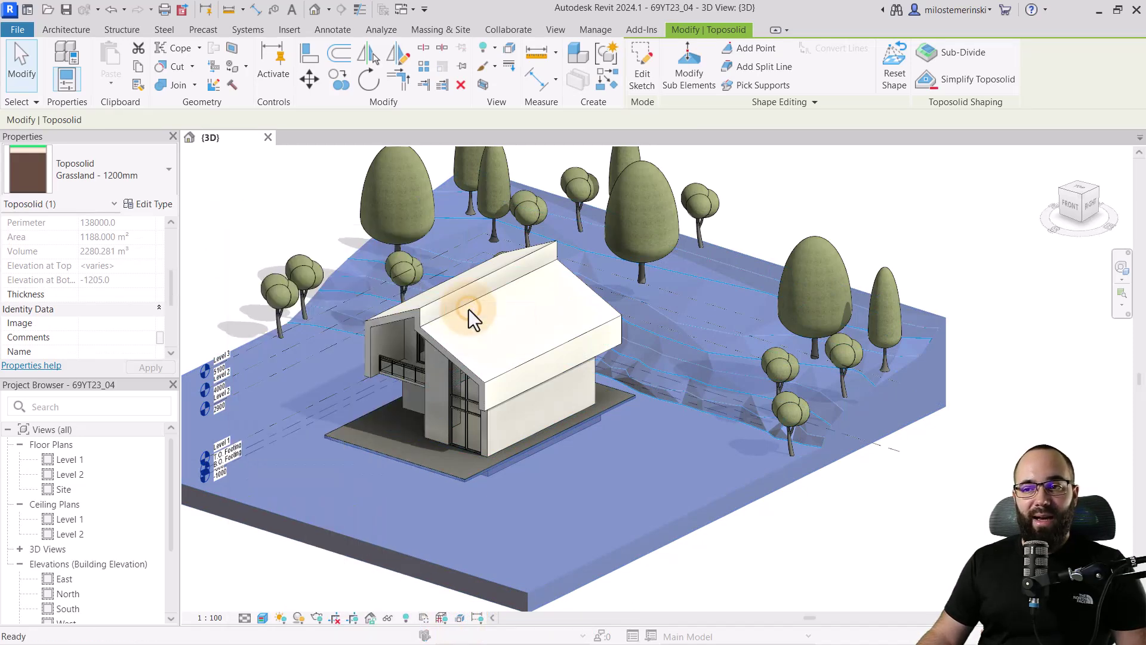
drag(442, 319, 474, 322)
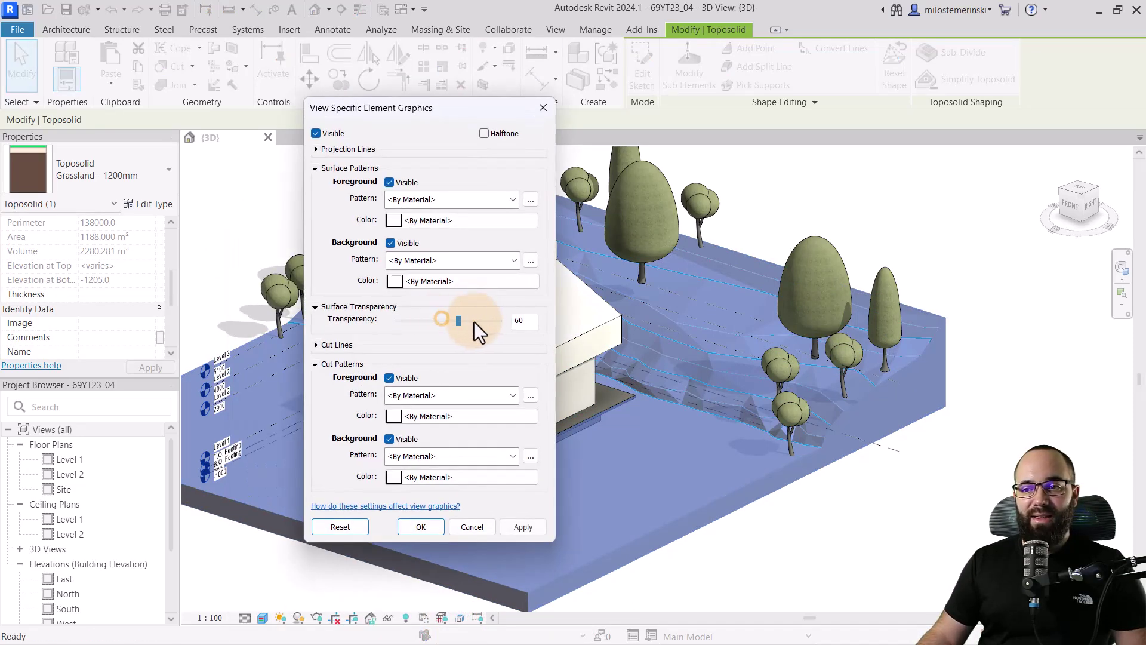
click(519, 528)
click(428, 526)
key(Escape)
shift+middle_drag(572, 512, 555, 402)
- Cut the grass toposolid with the building's footing walls and footing slab, then zoom to fit
click(182, 68)
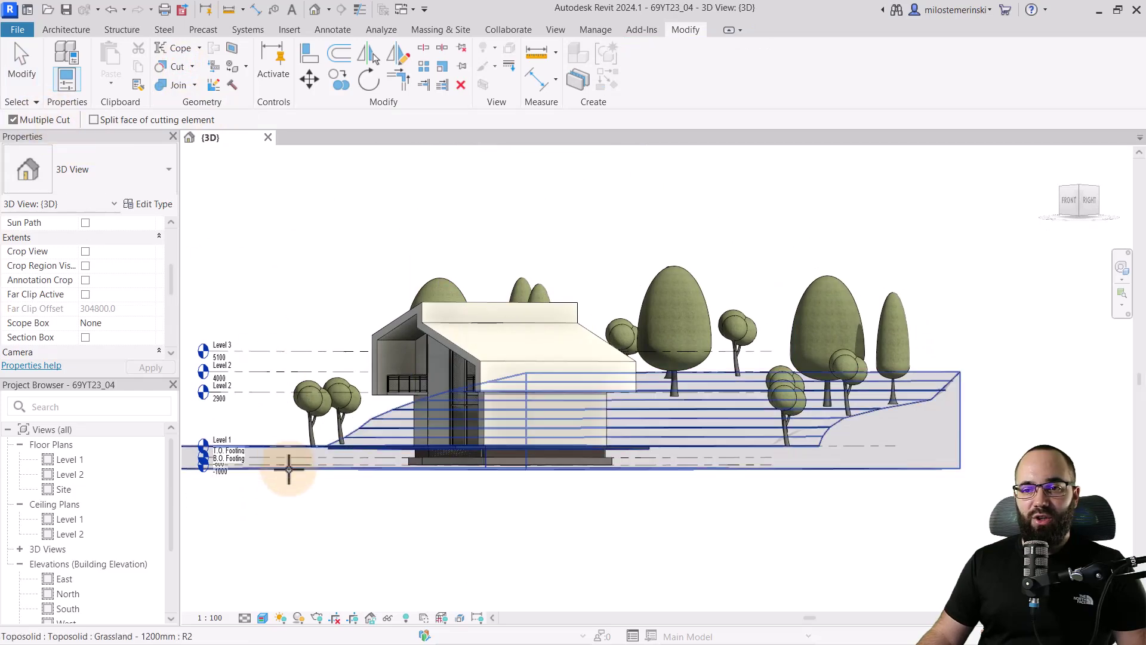
scroll(463, 471, up, 5)
click(512, 457)
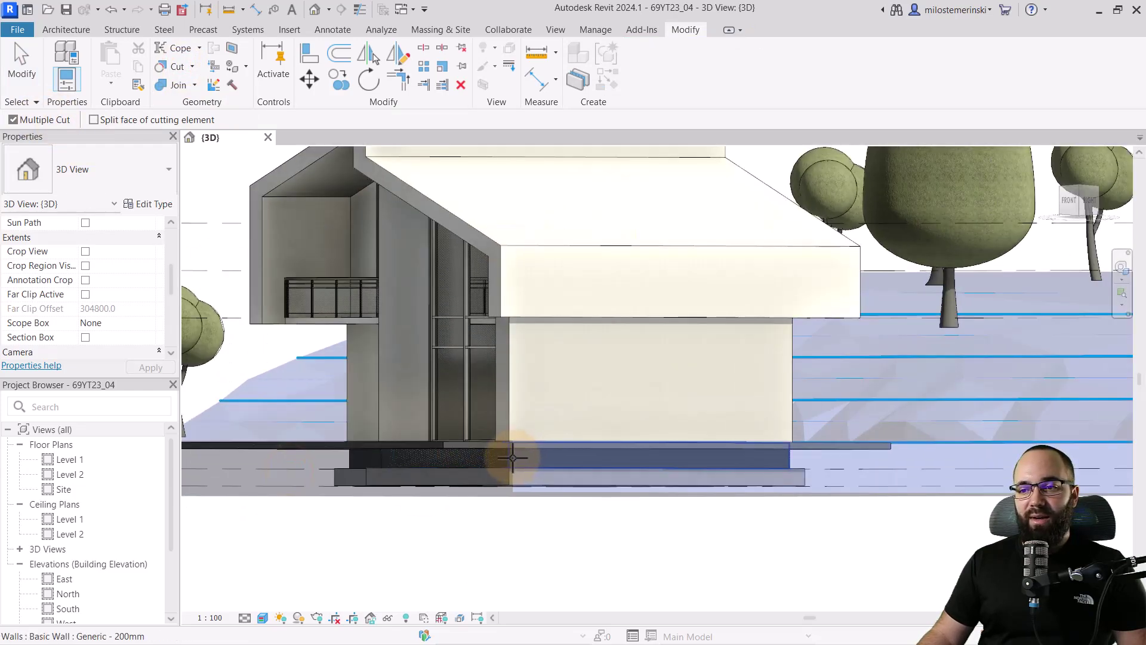
shift+middle_drag(636, 479, 745, 468)
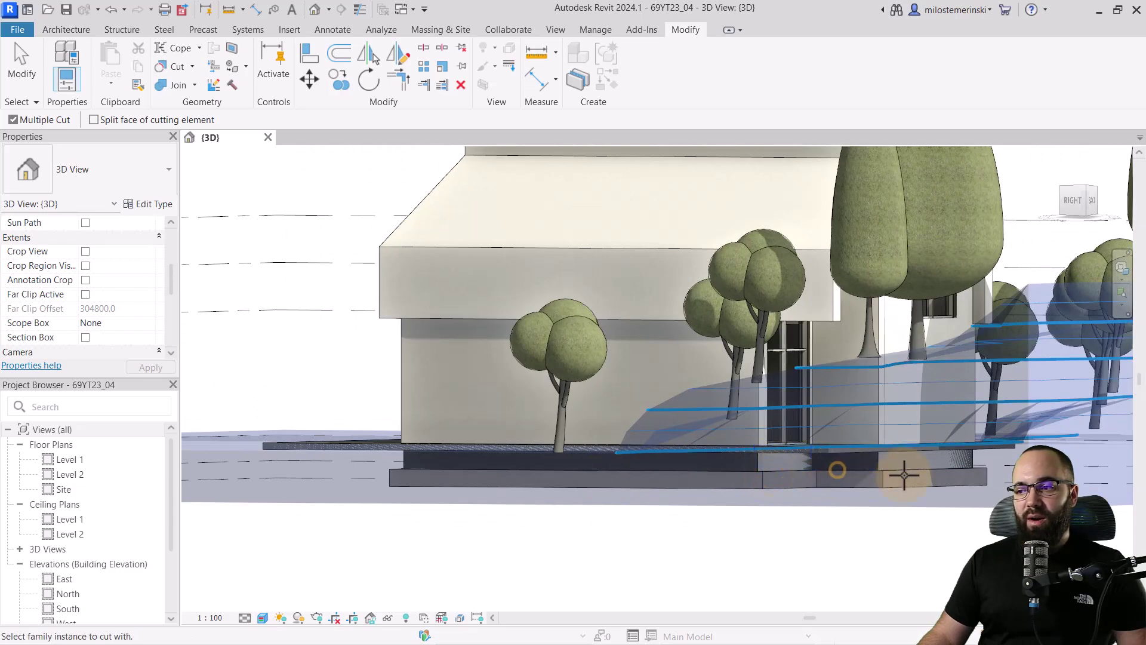
click(917, 470)
shift+middle_drag(461, 501, 537, 486)
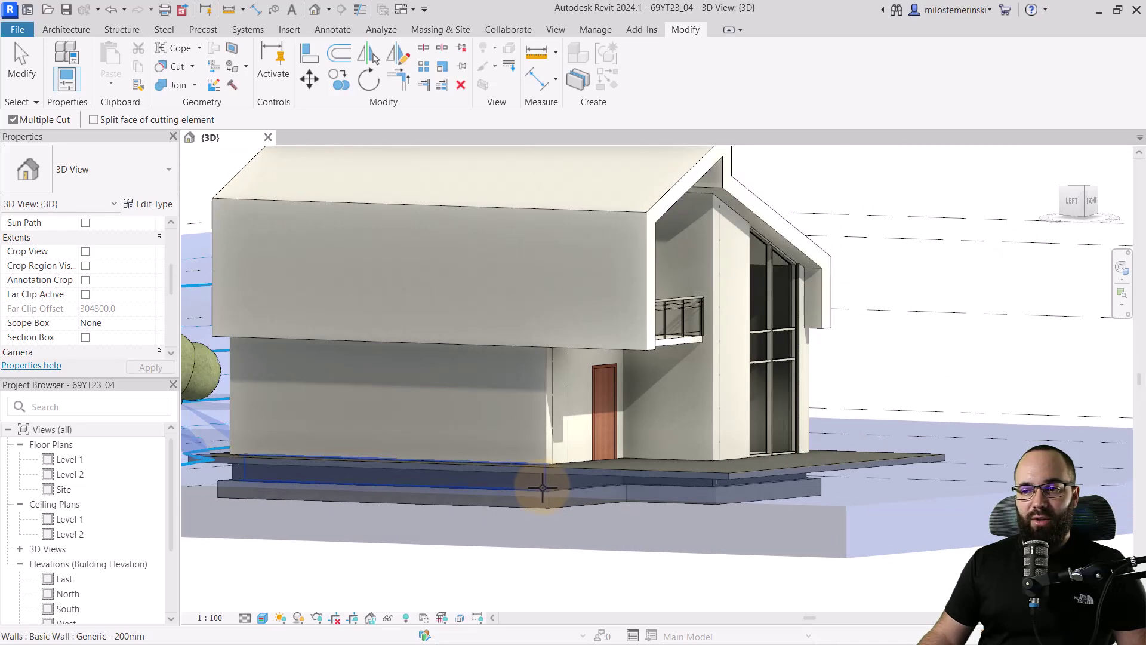
click(638, 486)
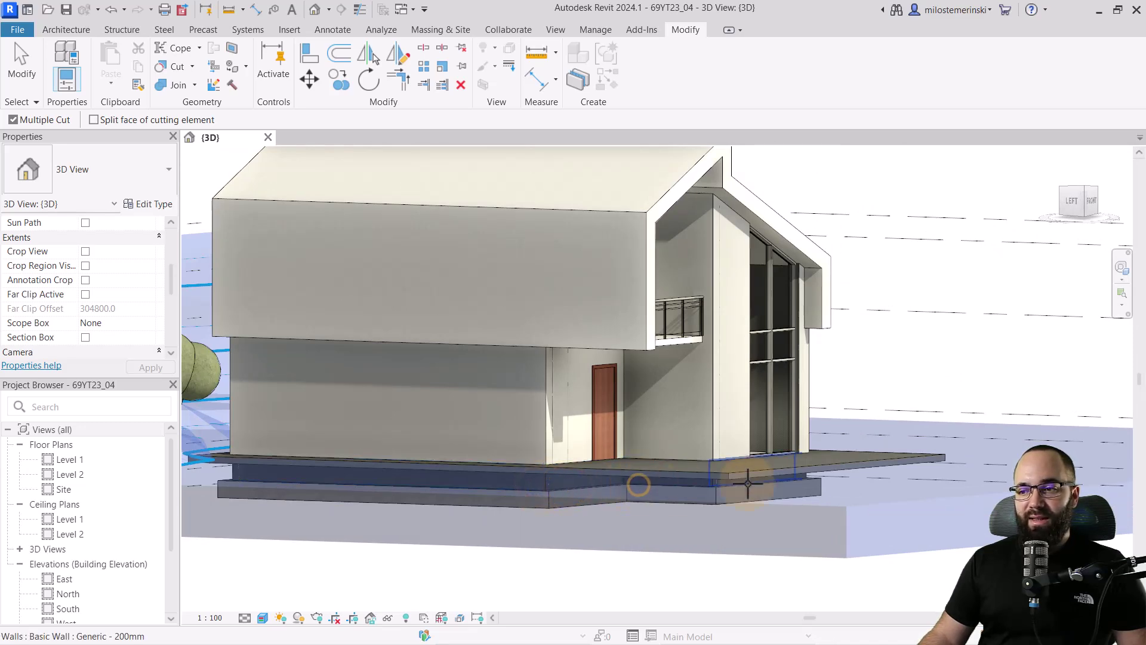
shift+middle_drag(844, 474, 597, 513)
key(z)
key(f)
key(Escape)
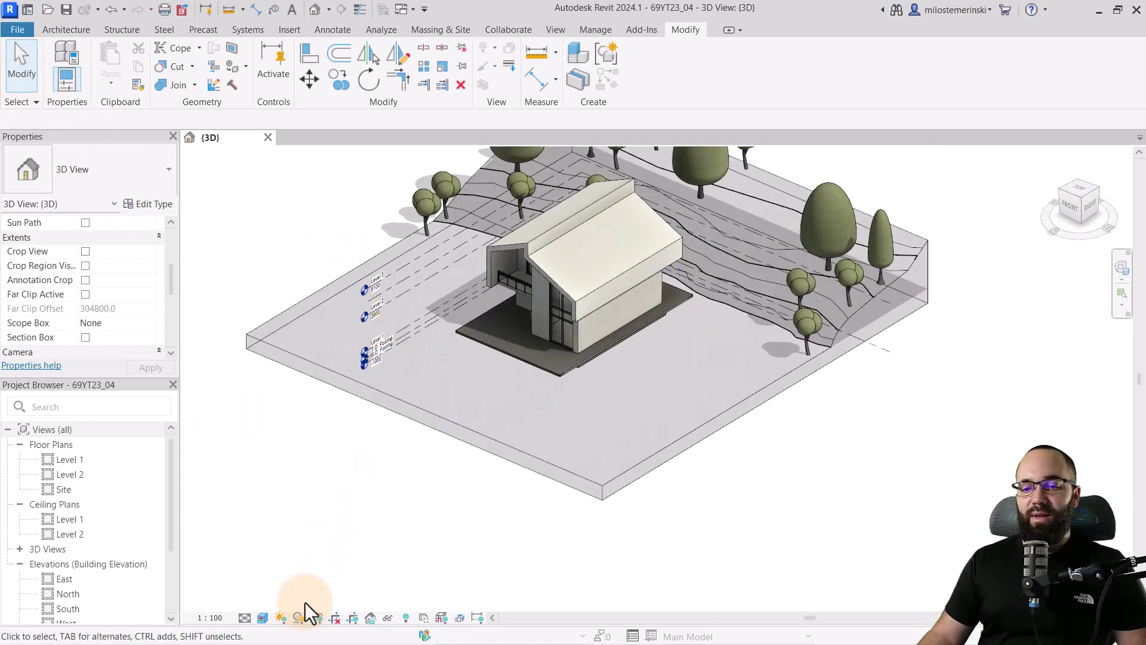
- Remove the grass toposolid's transparency override so it displays opaque again
click(276, 346)
right_click(245, 234)
click(348, 317)
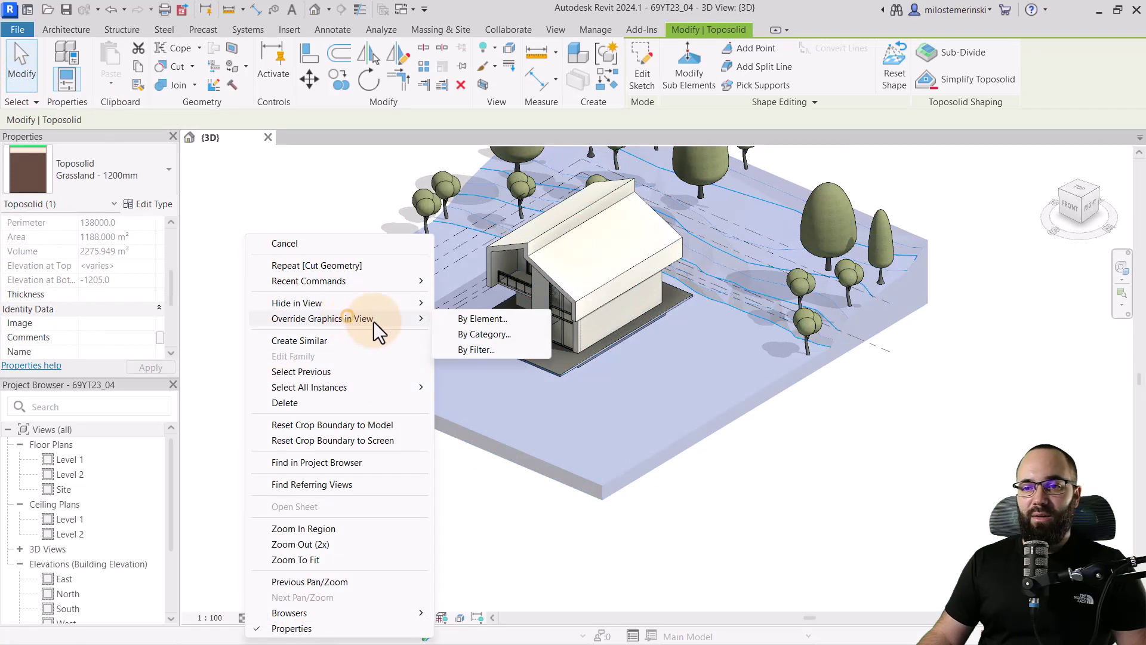
click(472, 319)
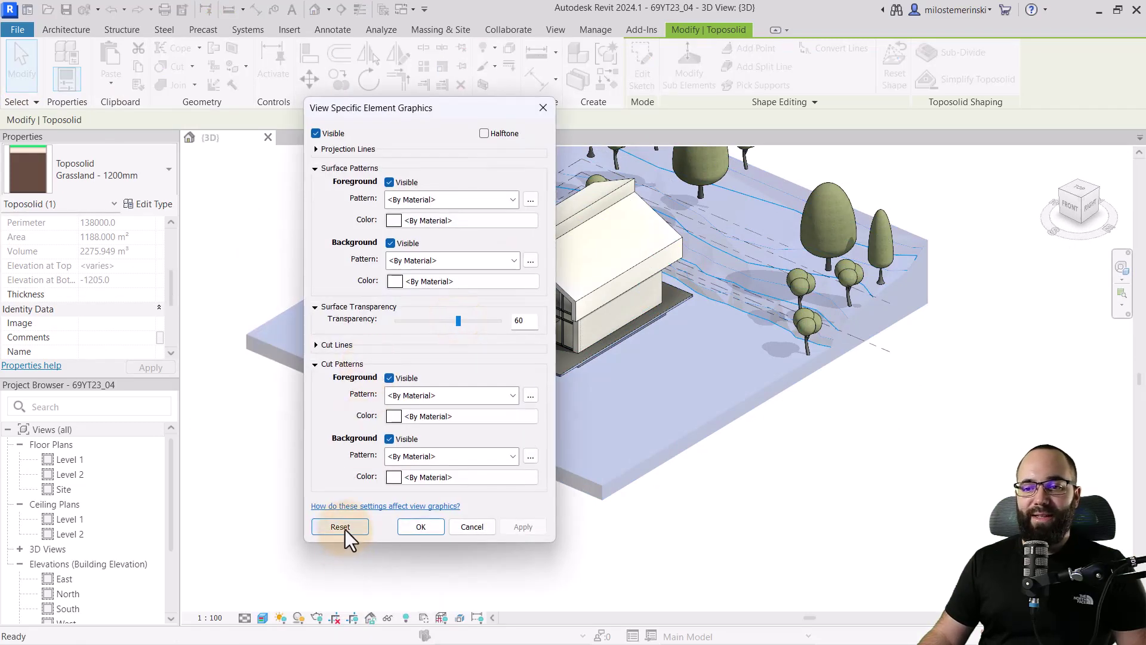
click(424, 526)
click(462, 549)
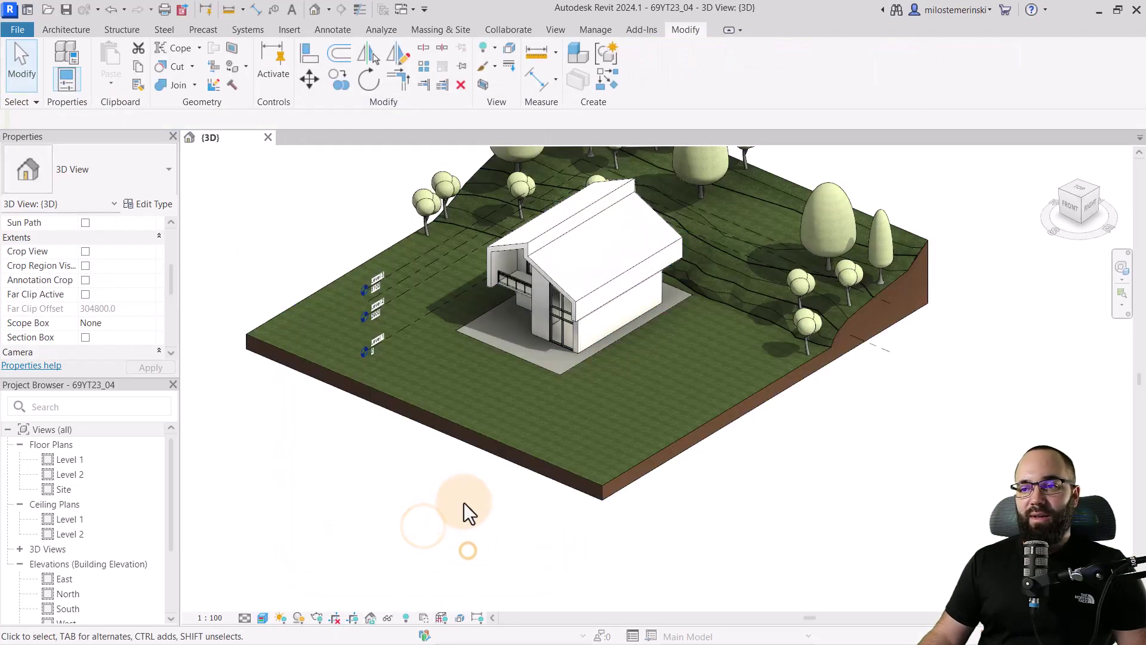
- Isolate the toposolid to inspect the pad recess, then switch to the 69YT23_05 project's 3D view
click(355, 515)
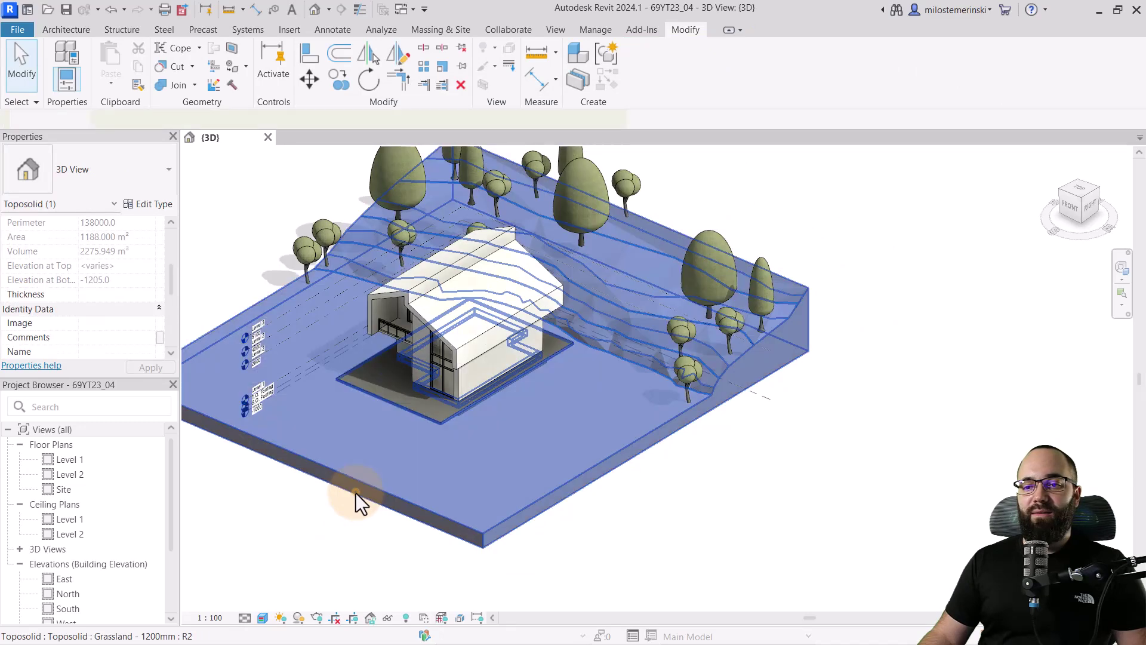
click(388, 617)
click(412, 565)
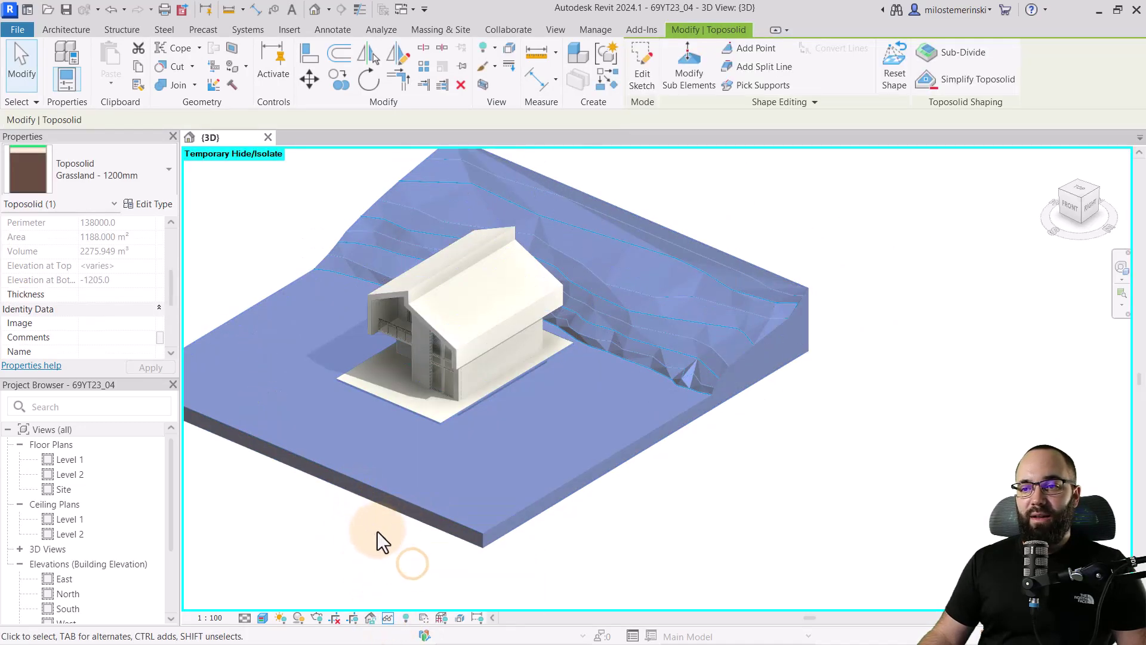
click(338, 522)
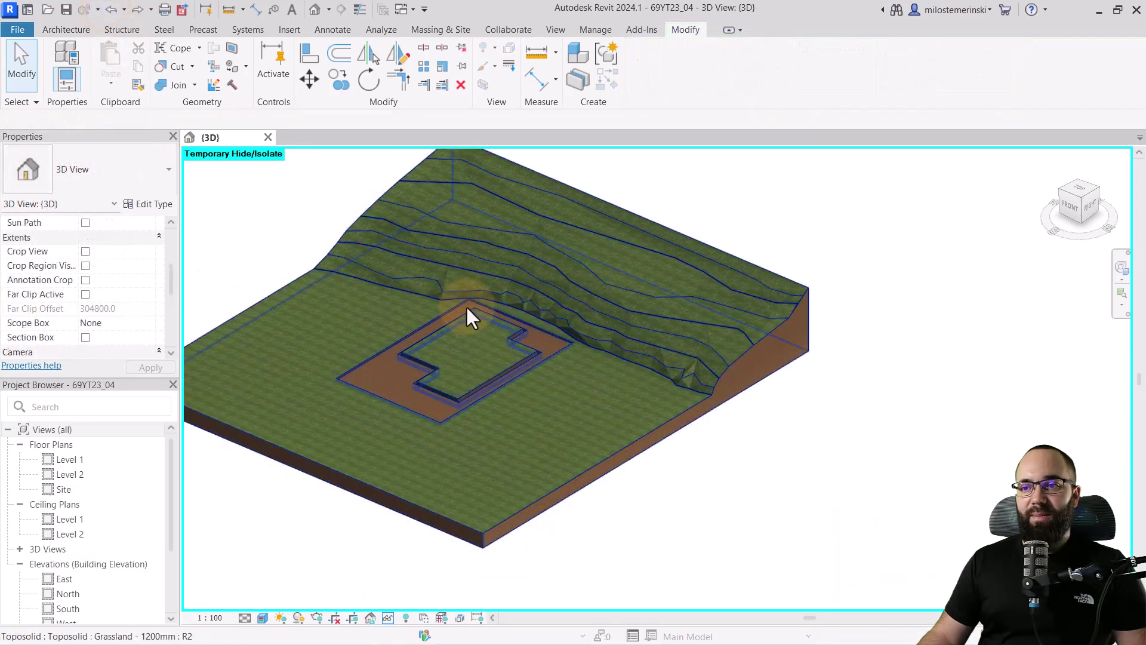
scroll(467, 298, up, 5)
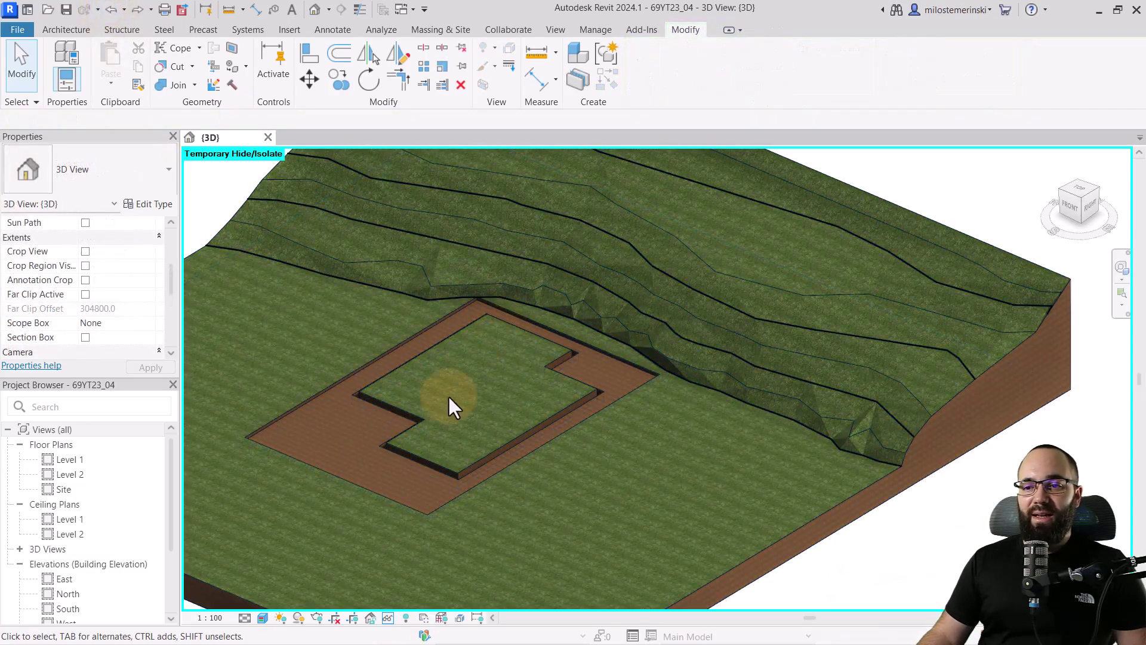
shift+middle_drag(452, 406, 416, 431)
scroll(368, 446, up, 3)
scroll(371, 450, down, 3)
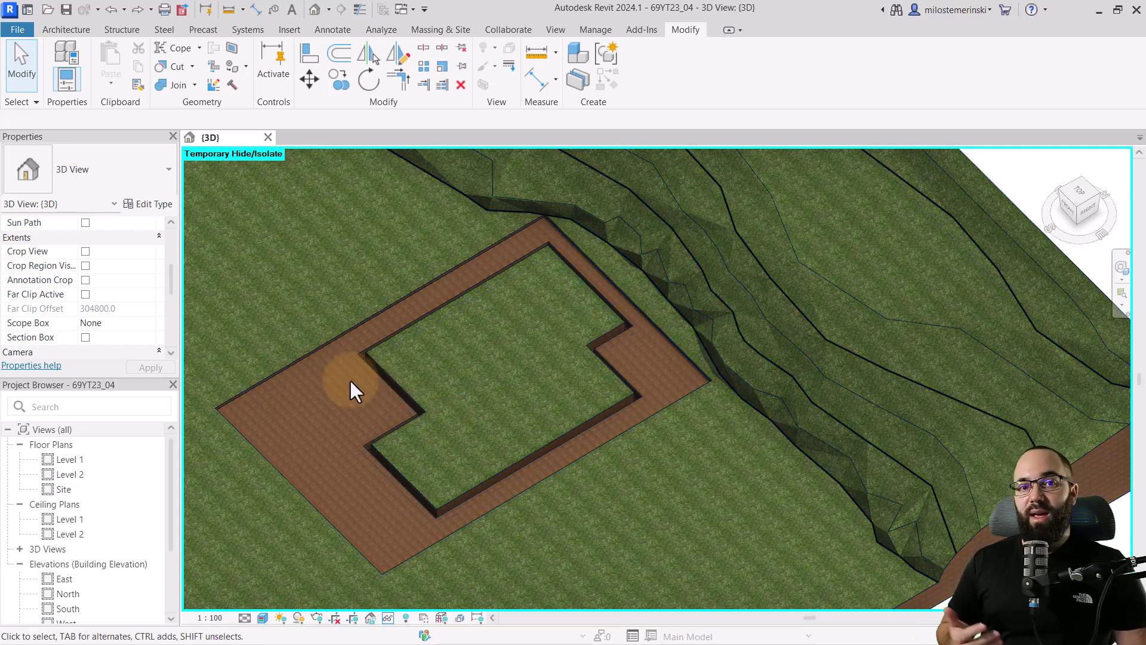
scroll(370, 371, down, 3)
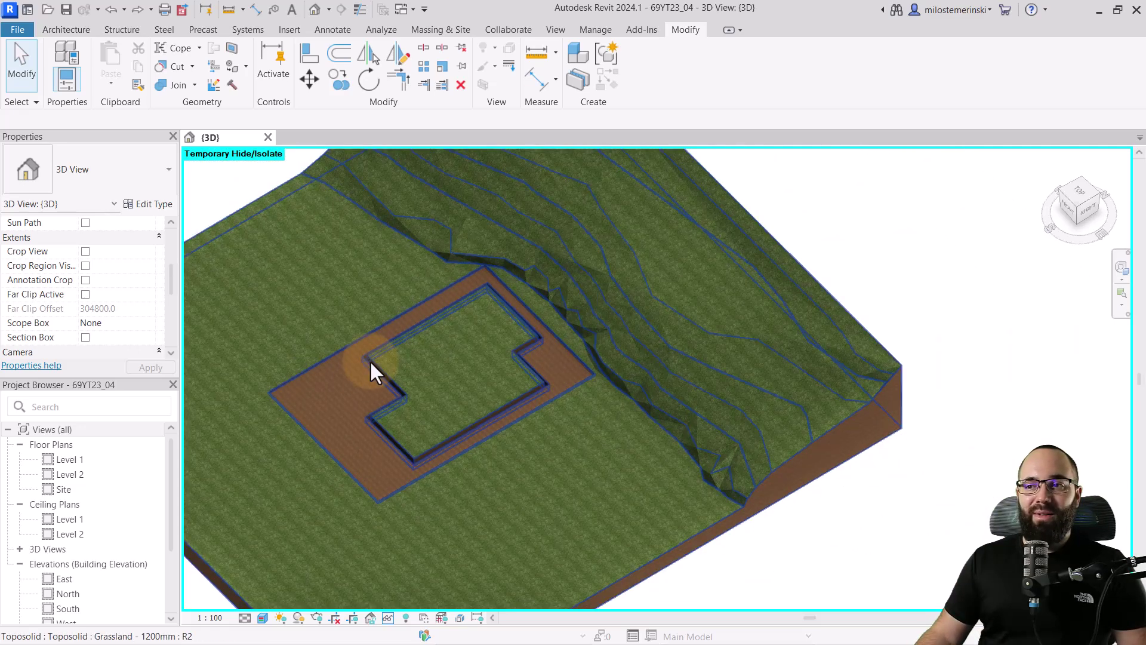
scroll(365, 436, up, 1)
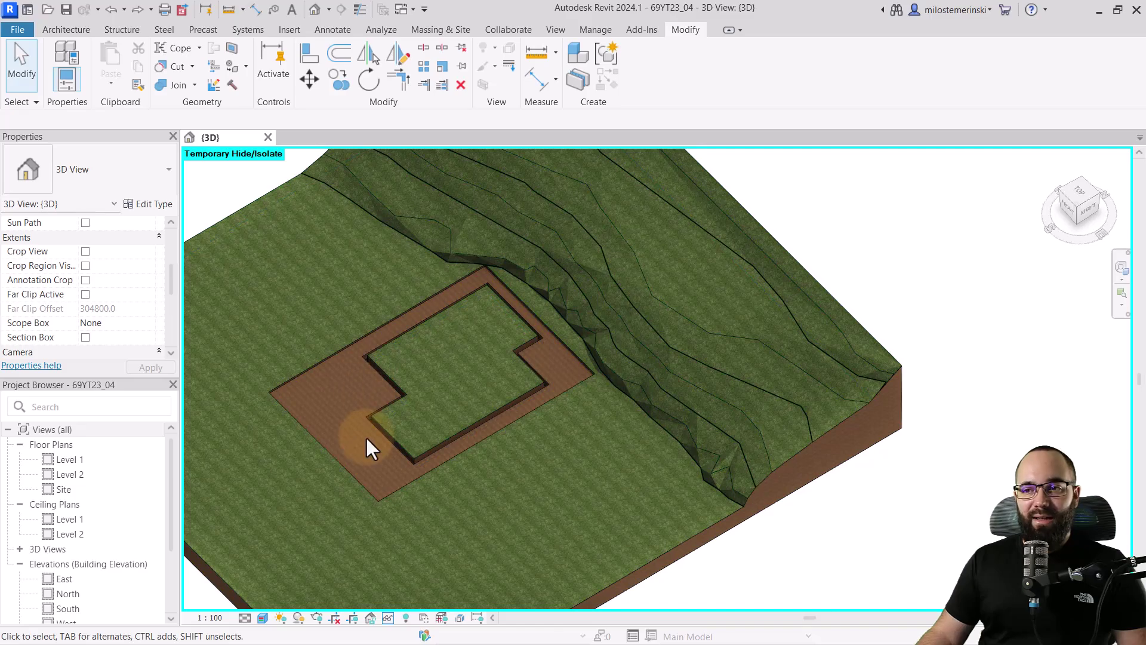
click(107, 11)
shift+middle_drag(572, 428, 570, 463)
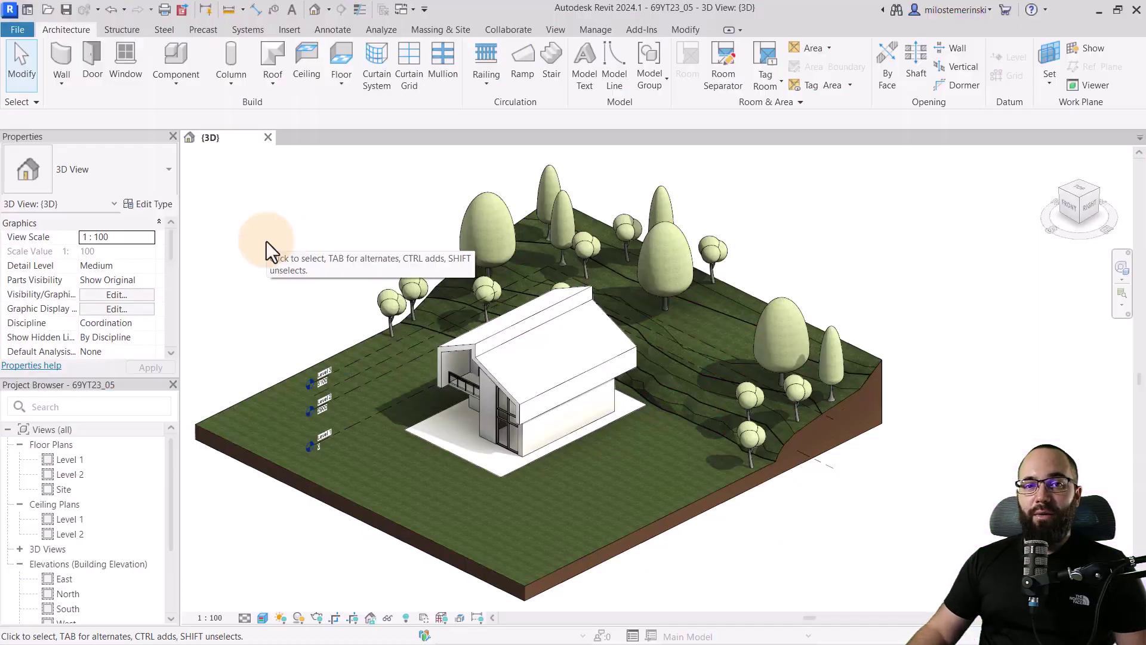
- Bind the linked house as the 69YT23_BUILDING group with attached details and levels, removing the link
mouse_move(274, 246)
shift+middle_down()
mouse_move(294, 264)
mouse_move(289, 284)
mouse_move(275, 265)
mouse_move(302, 277)
mouse_move(269, 259)
shift+middle_up()
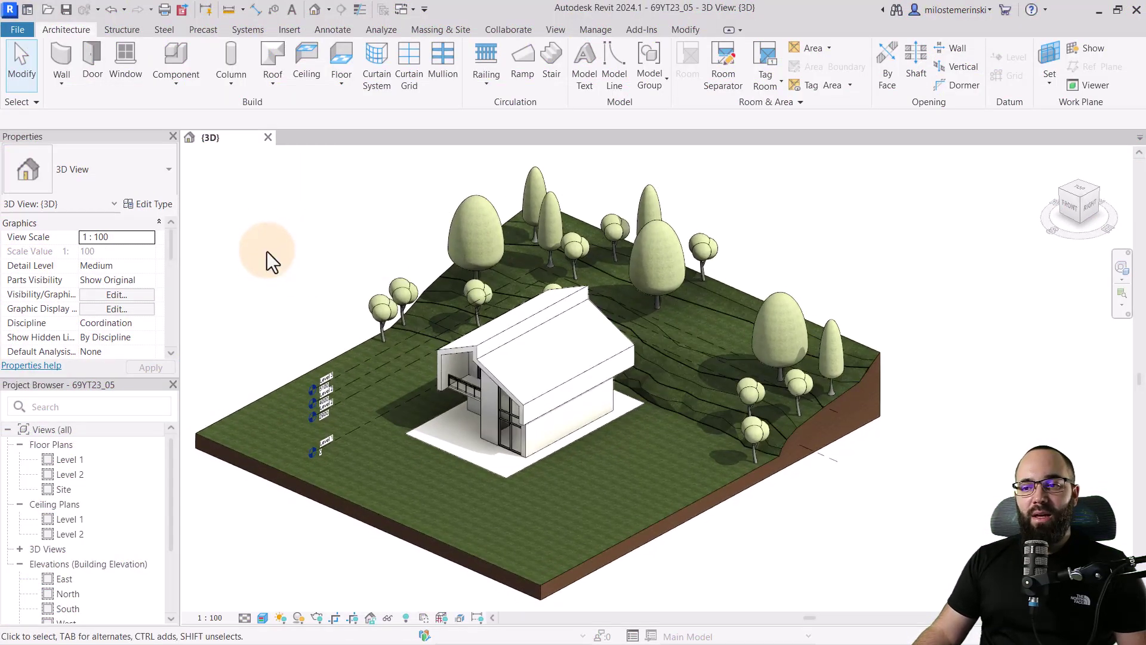
click(493, 406)
shift+middle_drag(563, 435, 615, 264)
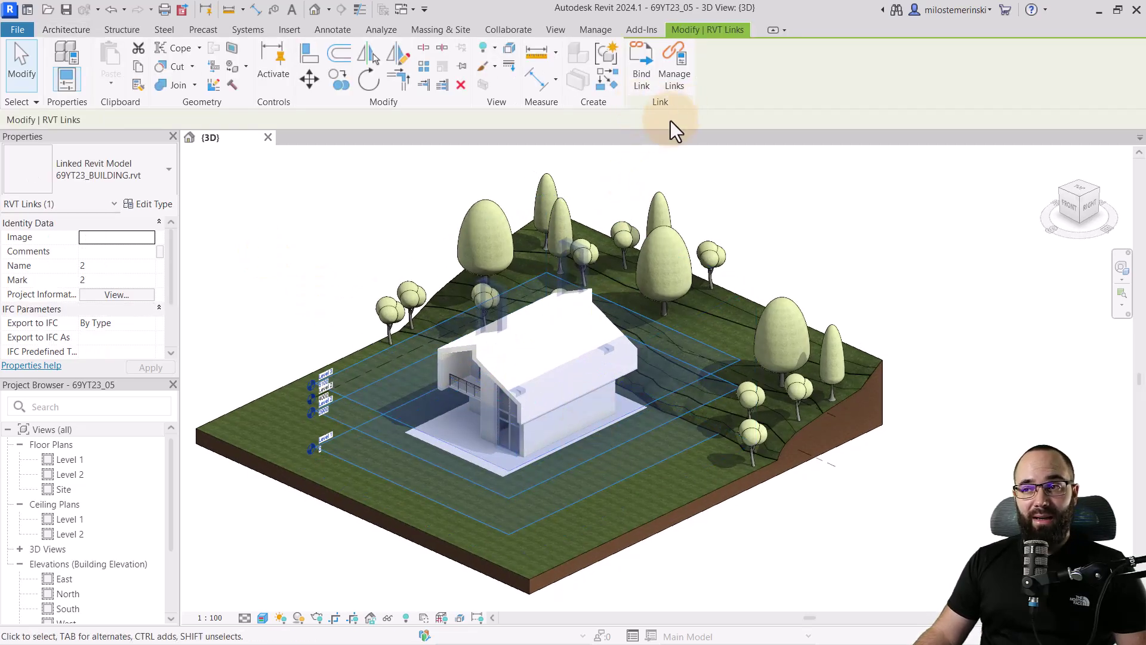
click(636, 90)
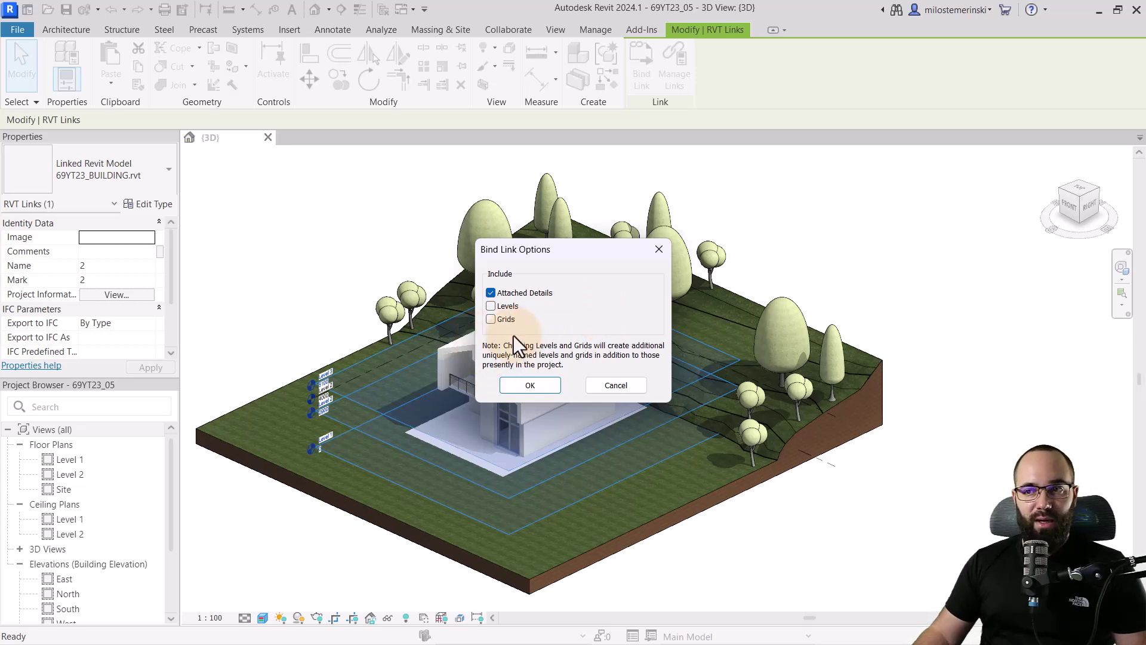
click(550, 389)
click(608, 392)
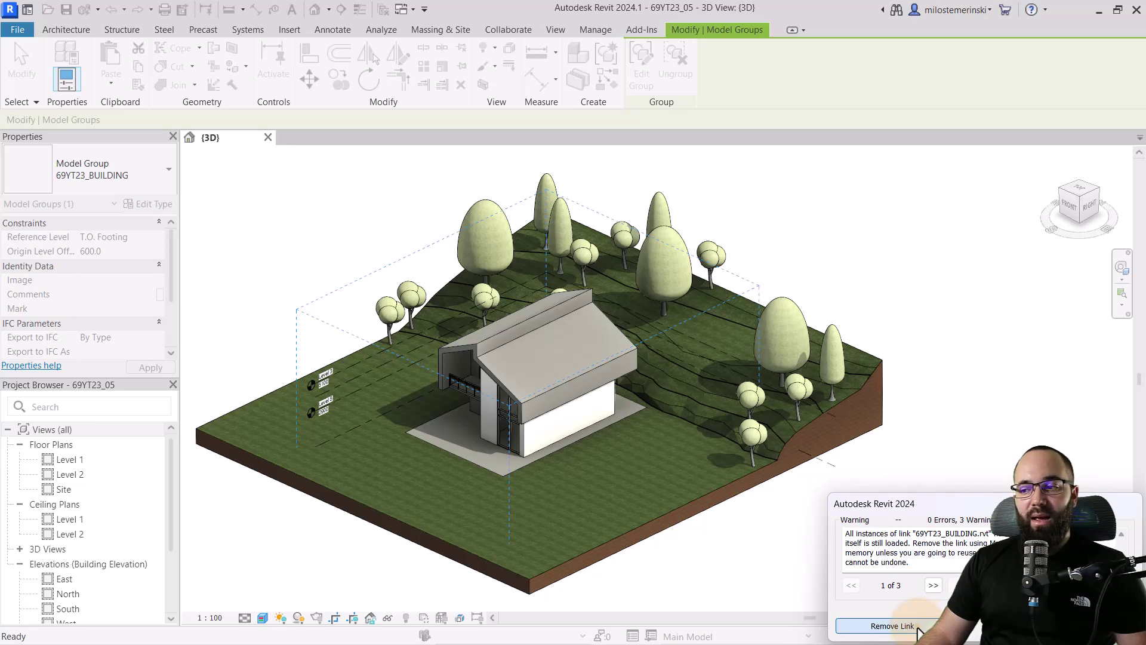
click(917, 632)
click(629, 495)
click(327, 249)
click(482, 364)
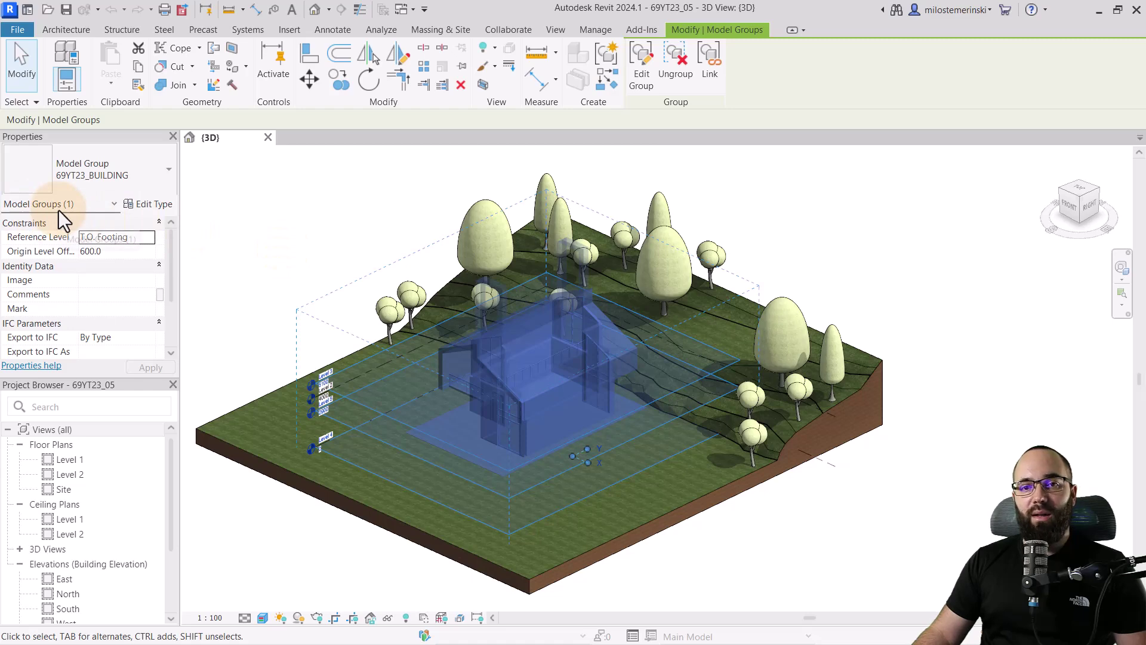
- Give the grass toposolid a 60% surface transparency override by element in this 3D view
click(287, 240)
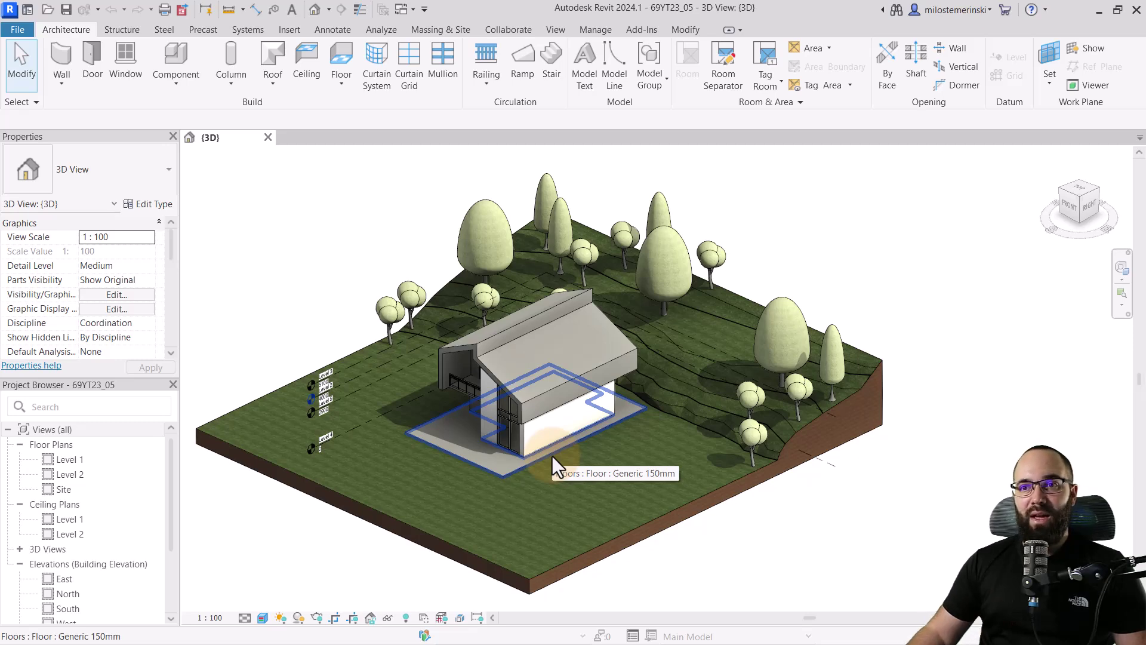
click(615, 548)
right_click(297, 234)
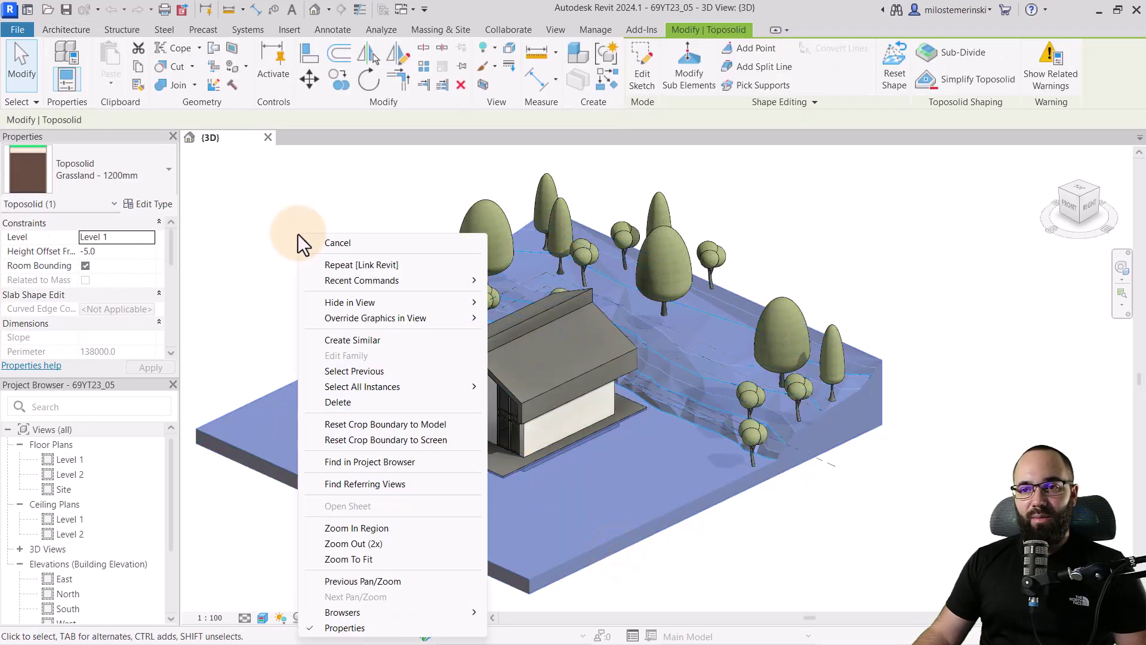
mouse_move(397, 321)
click(523, 322)
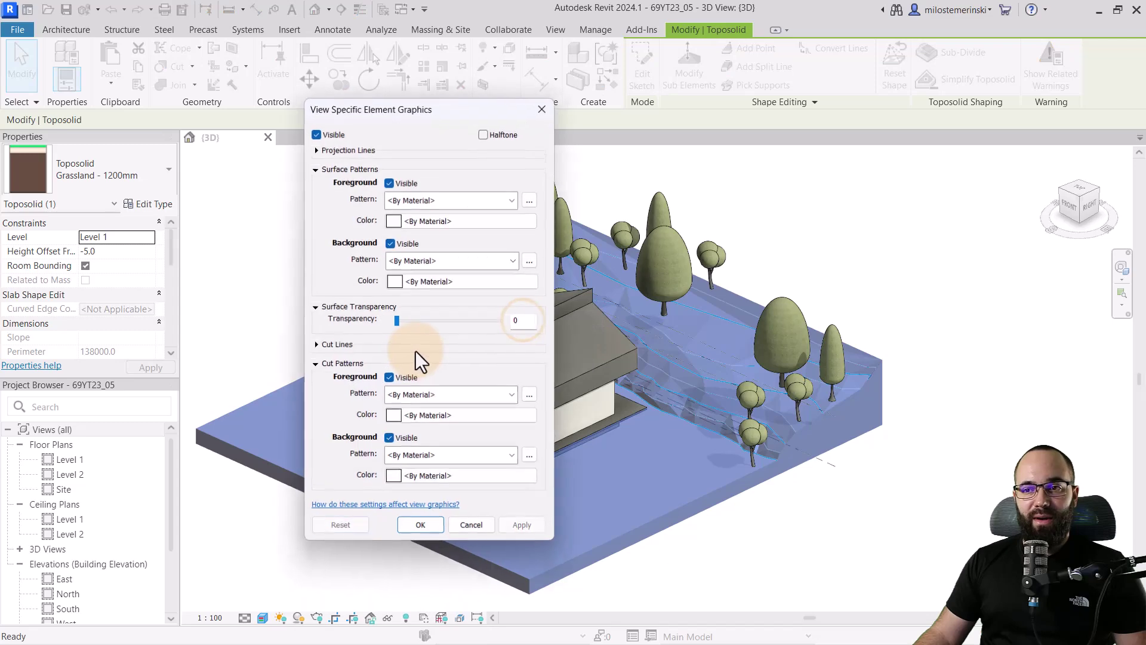
click(434, 322)
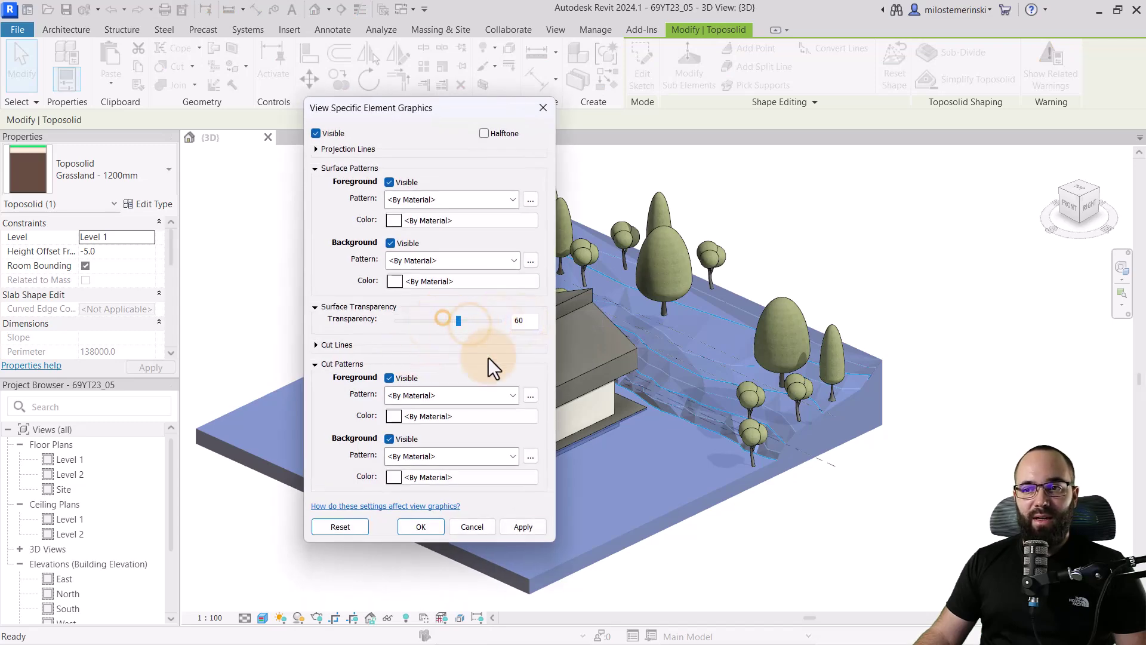
click(523, 527)
- Close the graphics overrides, clear the selection, and start Cut Geometry with Multiple Cut enabled
click(420, 526)
click(307, 328)
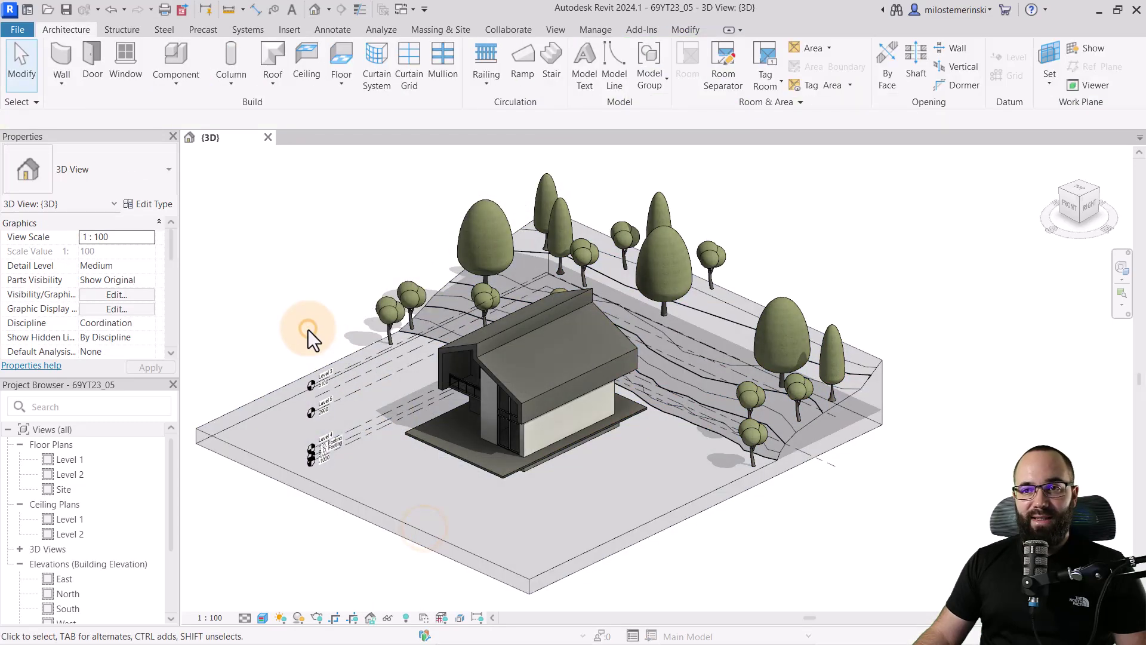
click(684, 31)
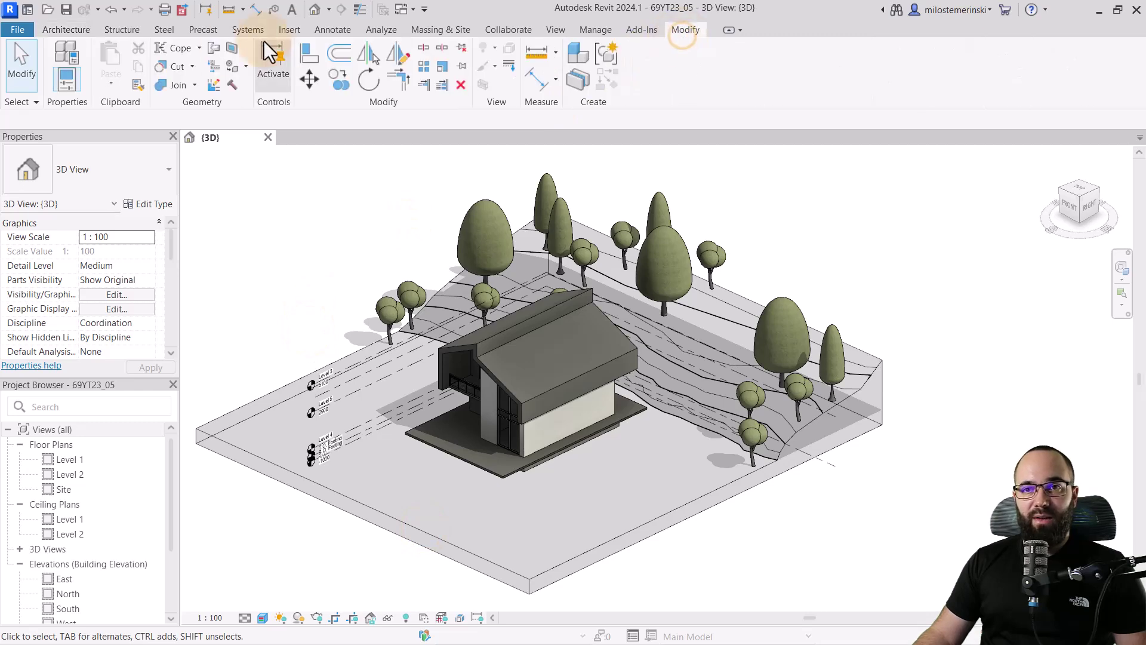
click(175, 67)
click(13, 119)
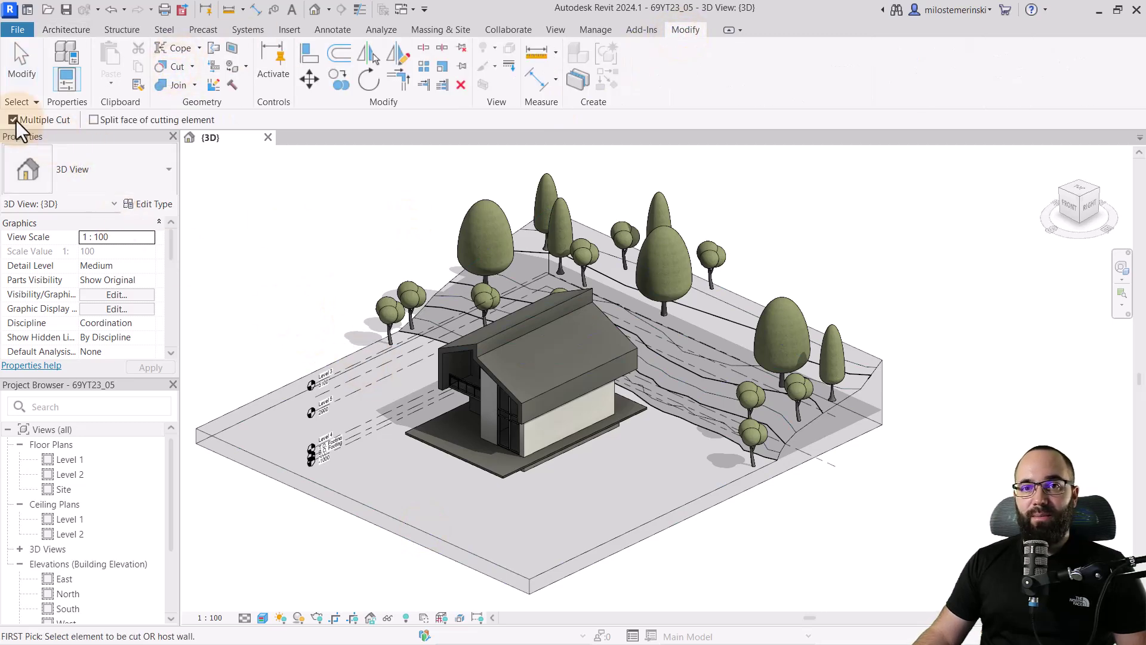
- Cut the grass toposolid with the retaining footing and the front footing segment under the slab
click(601, 520)
scroll(534, 469, up, 5)
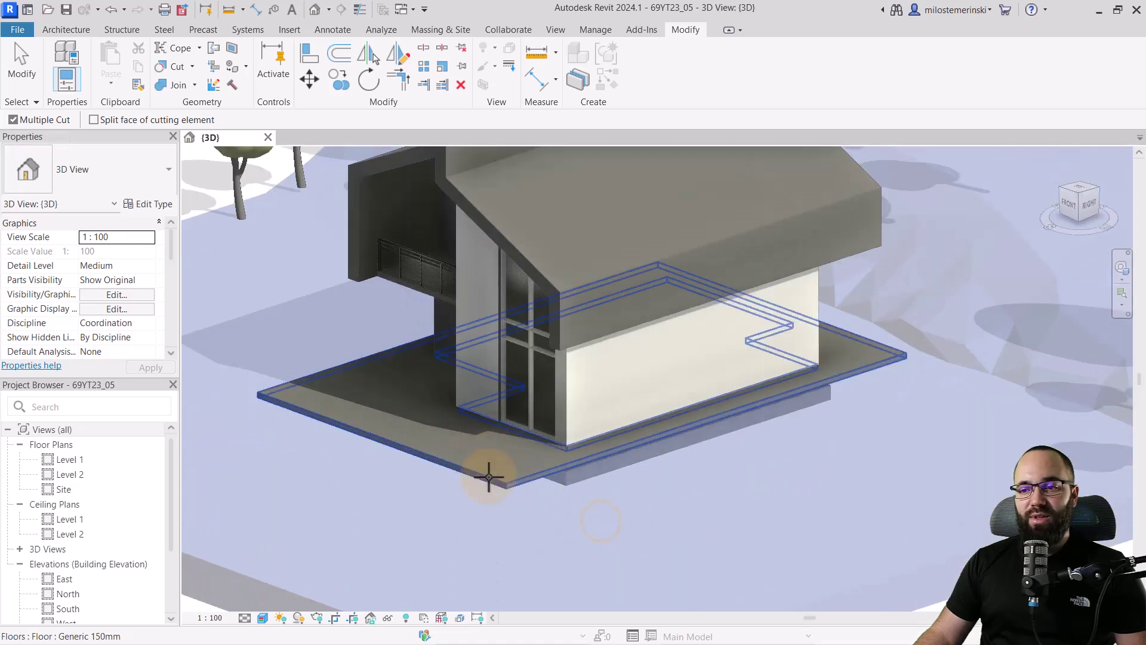
click(566, 483)
shift+middle_drag(629, 528, 644, 334)
click(532, 395)
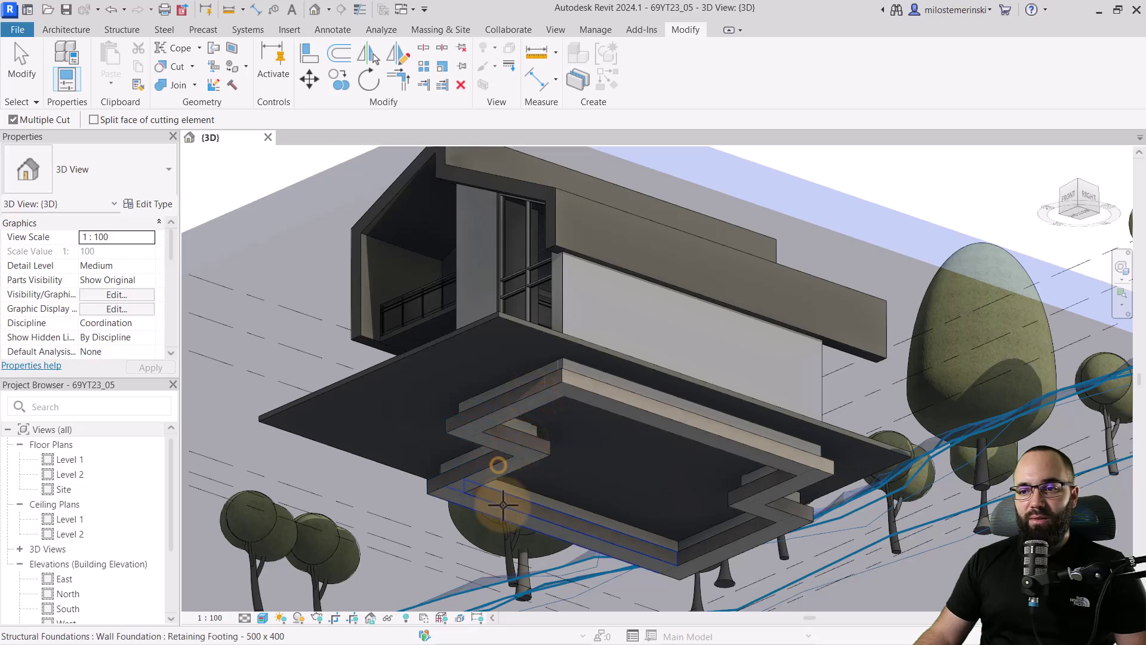
click(499, 463)
click(502, 512)
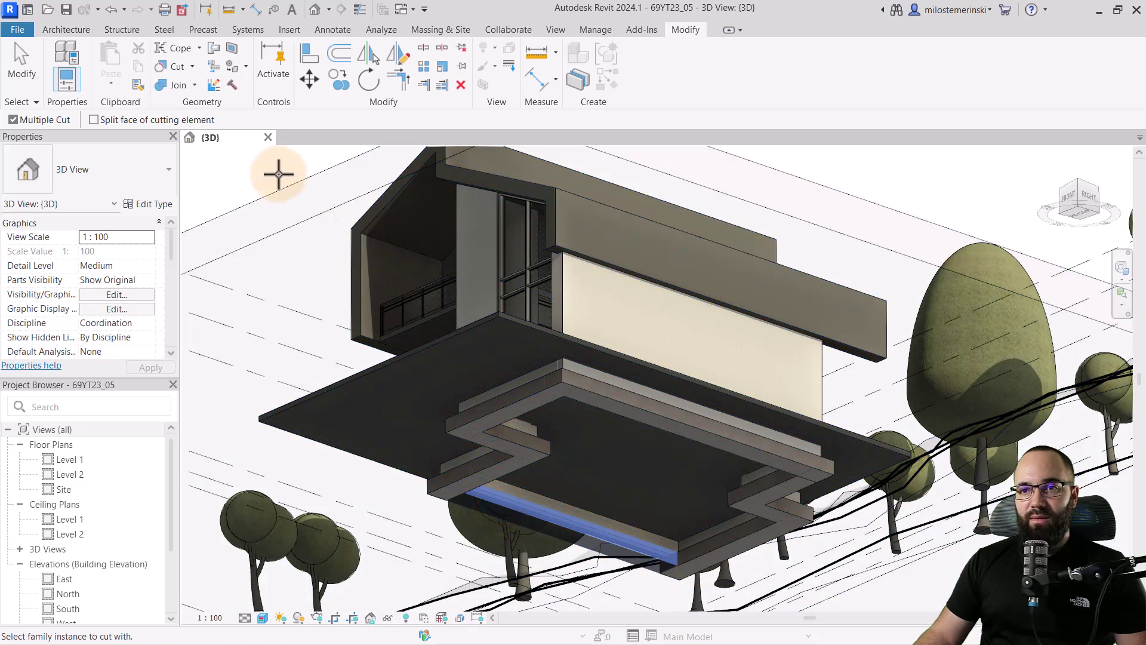
click(287, 191)
click(519, 512)
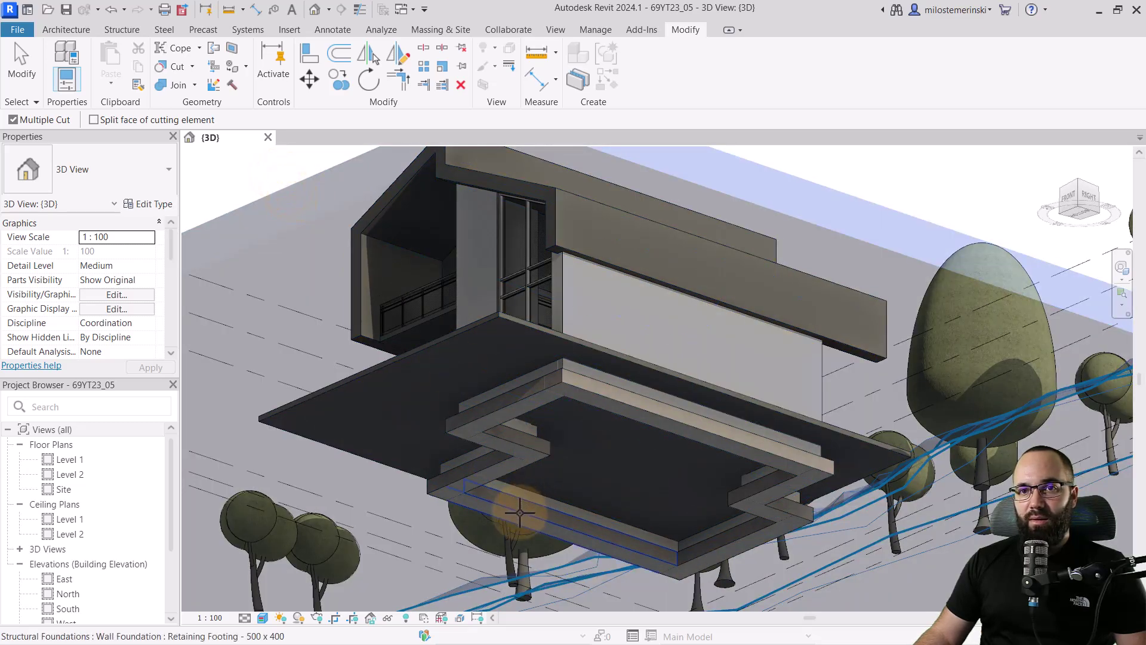
- Cut the toposolid with the right, short right, edge and last remaining footing segments, then end the command
click(705, 545)
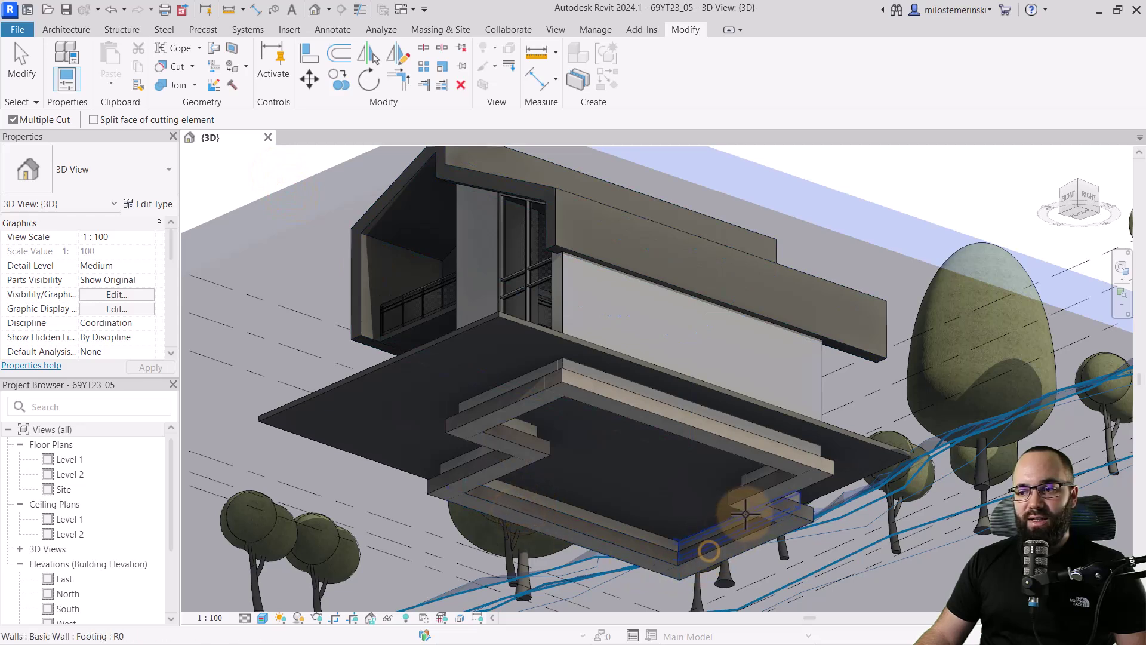
click(775, 508)
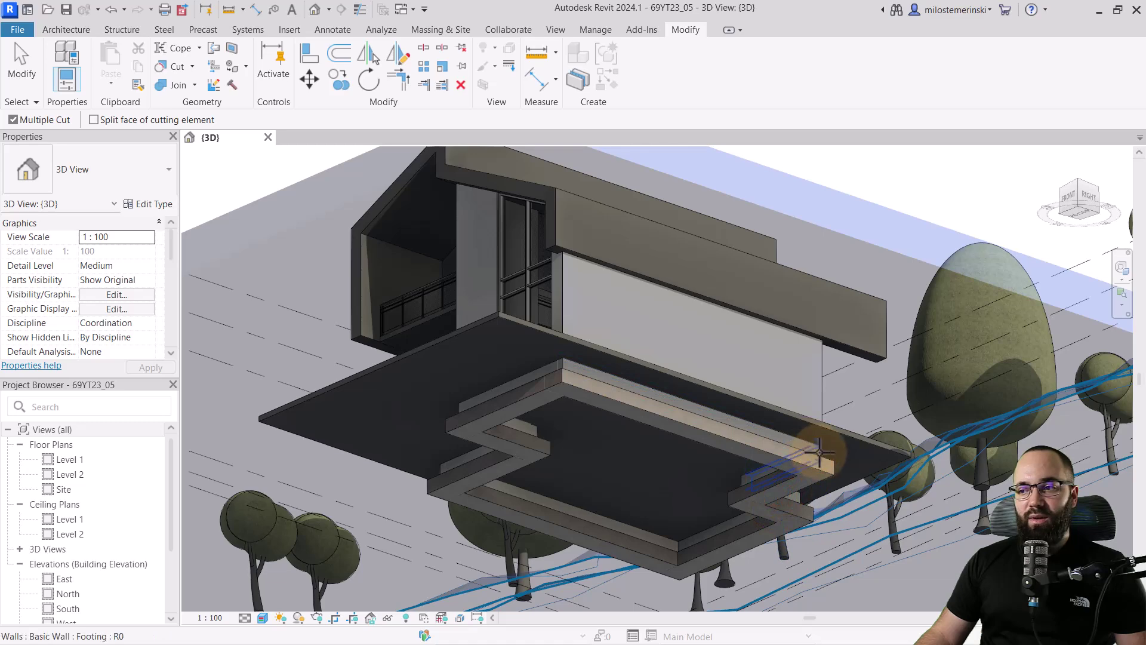
click(802, 447)
shift+middle_drag(797, 439, 760, 621)
shift+middle_drag(719, 430, 653, 448)
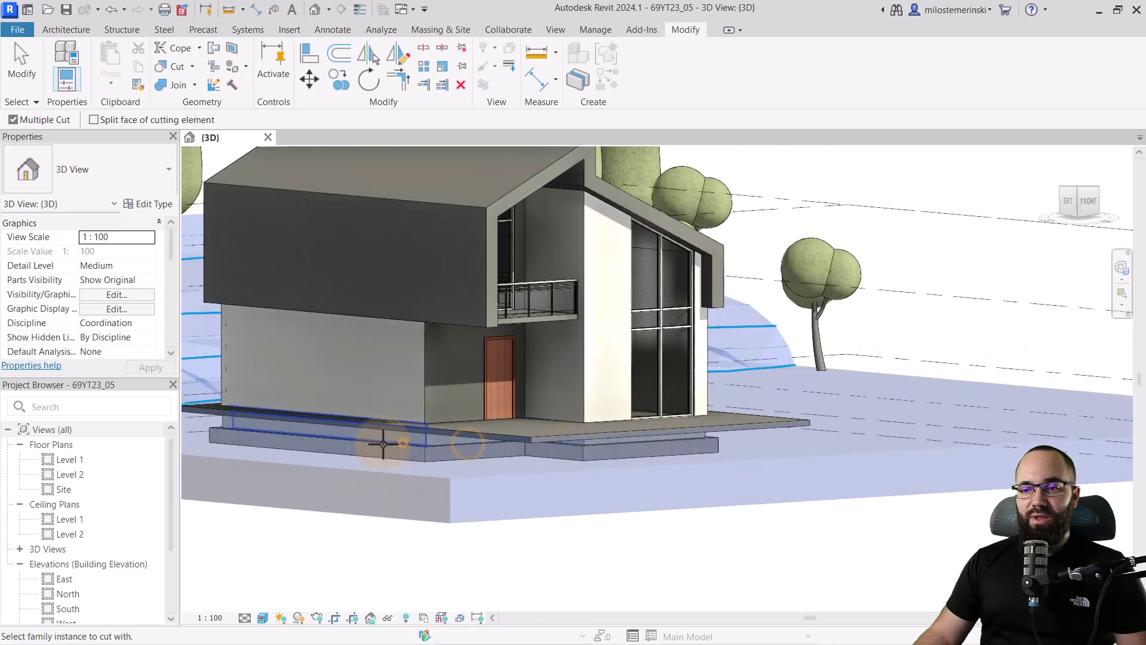
shift+middle_drag(384, 440, 645, 481)
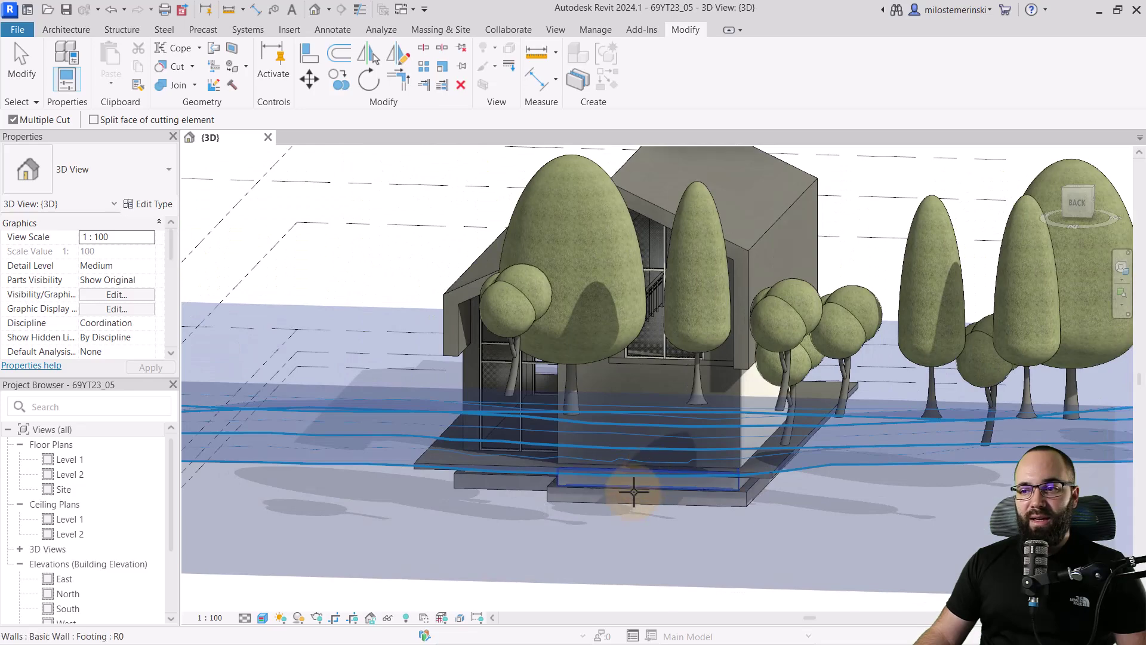
shift+middle_drag(530, 491, 486, 539)
click(738, 458)
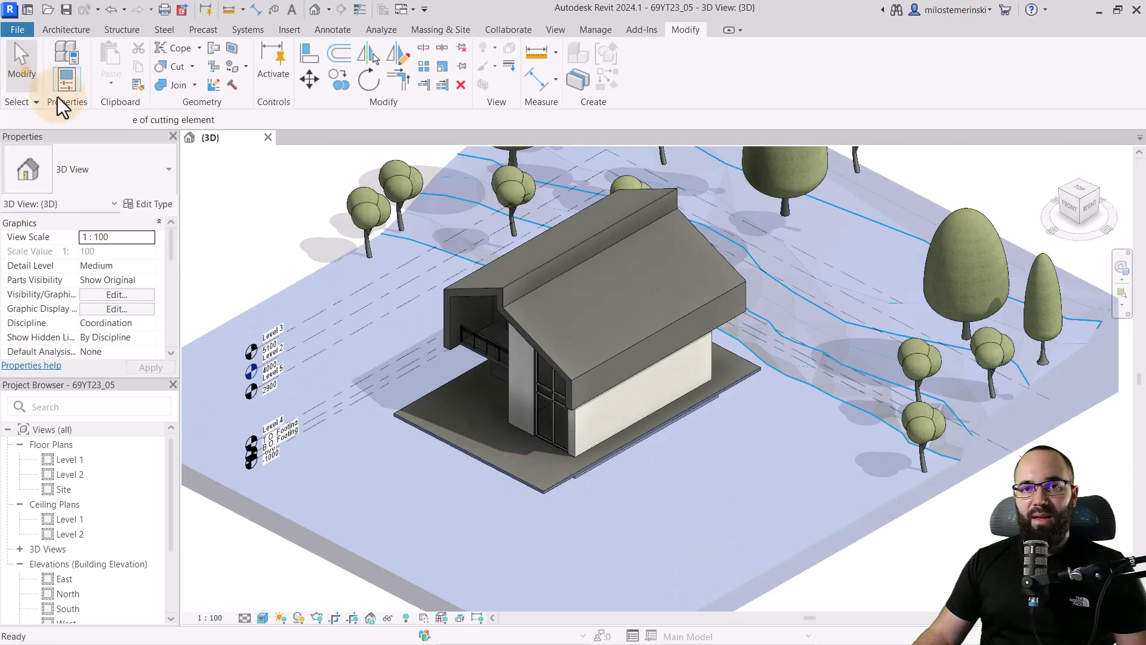
key(Escape)
shift+middle_drag(284, 260, 217, 271)
right_click(255, 245)
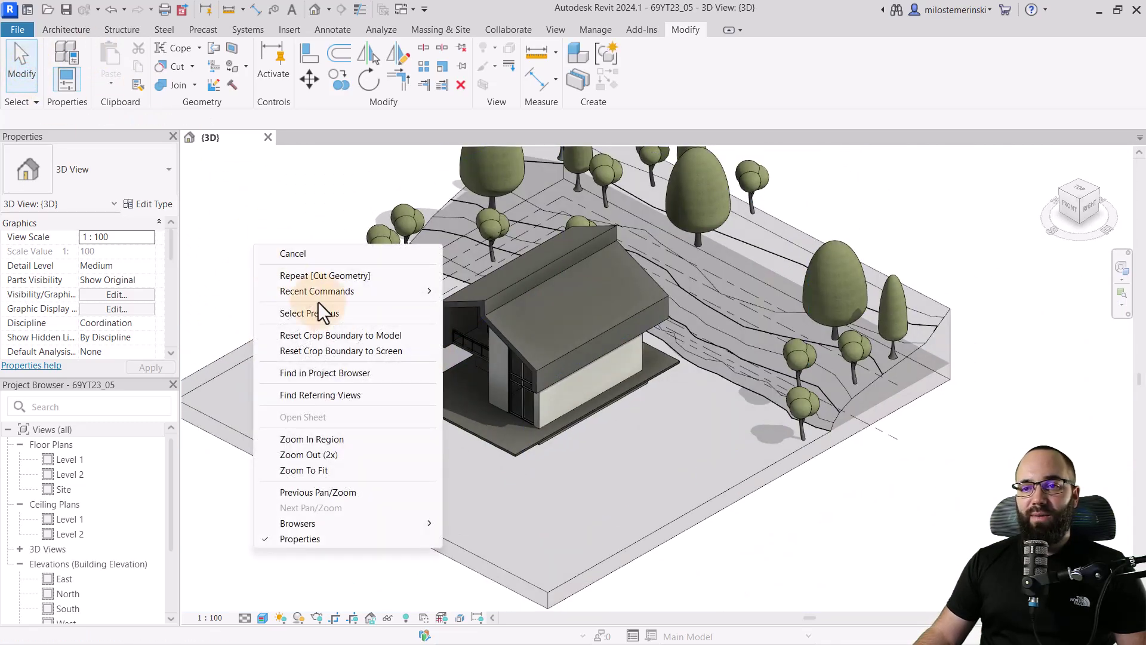
click(249, 218)
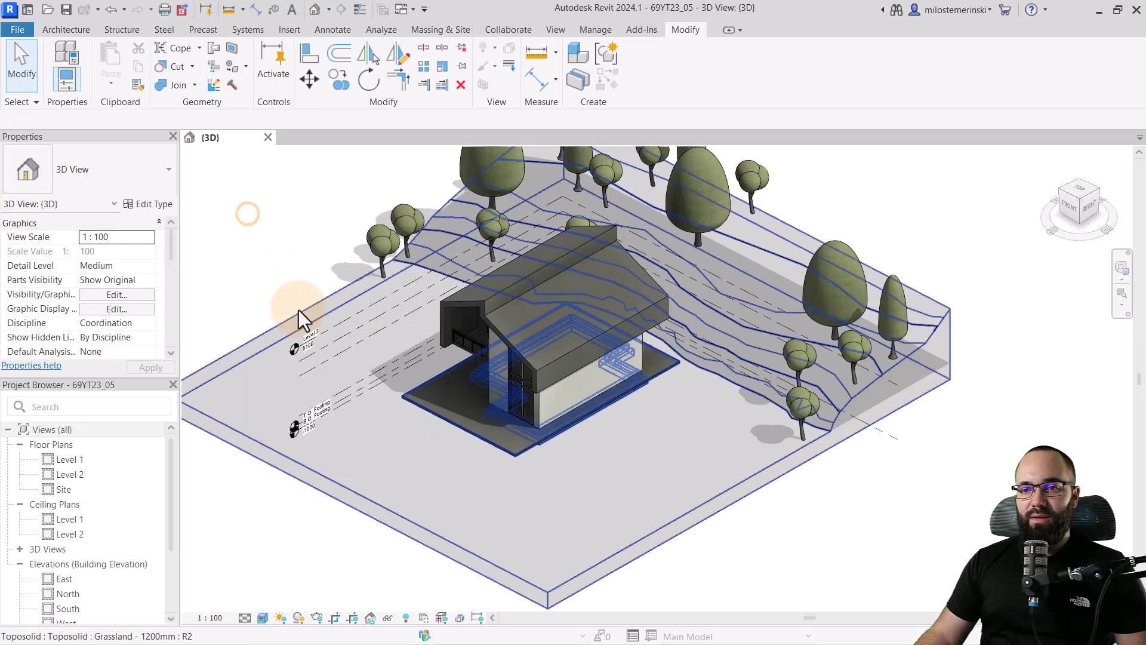
click(298, 309)
right_click(247, 223)
mouse_move(401, 307)
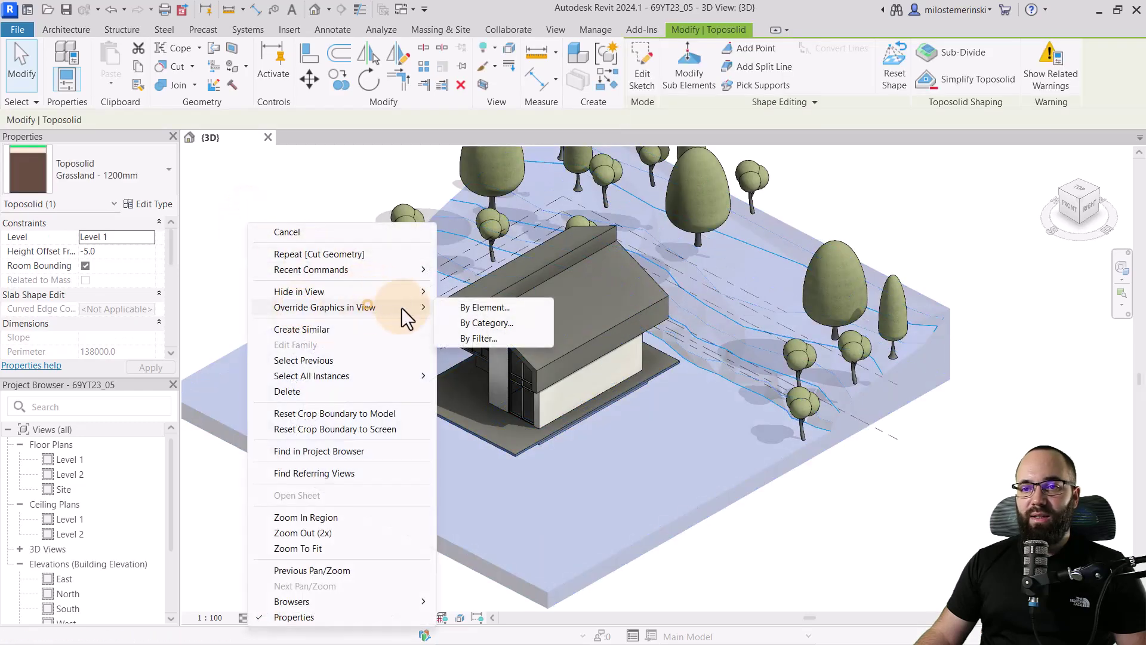
click(478, 308)
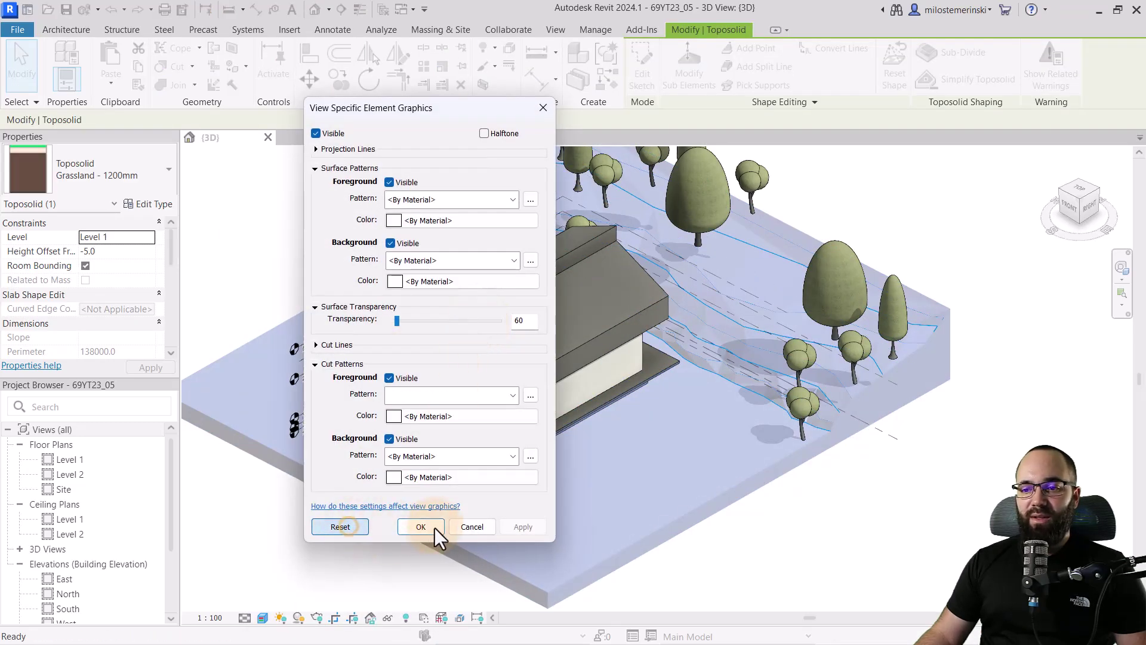
click(435, 528)
click(344, 570)
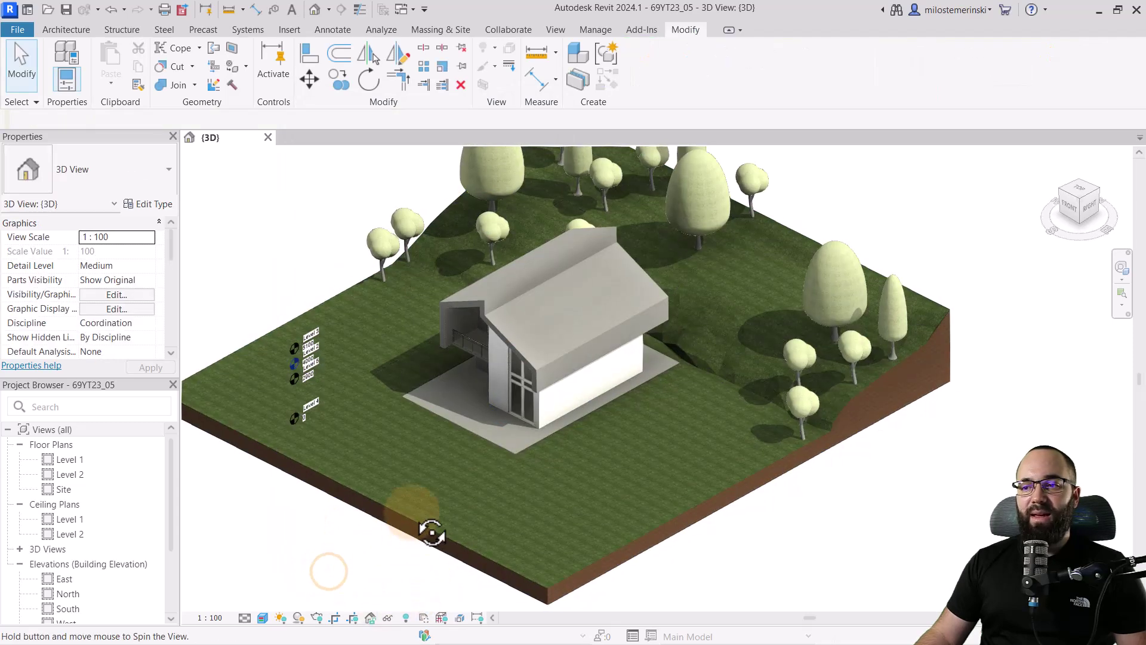
click(388, 617)
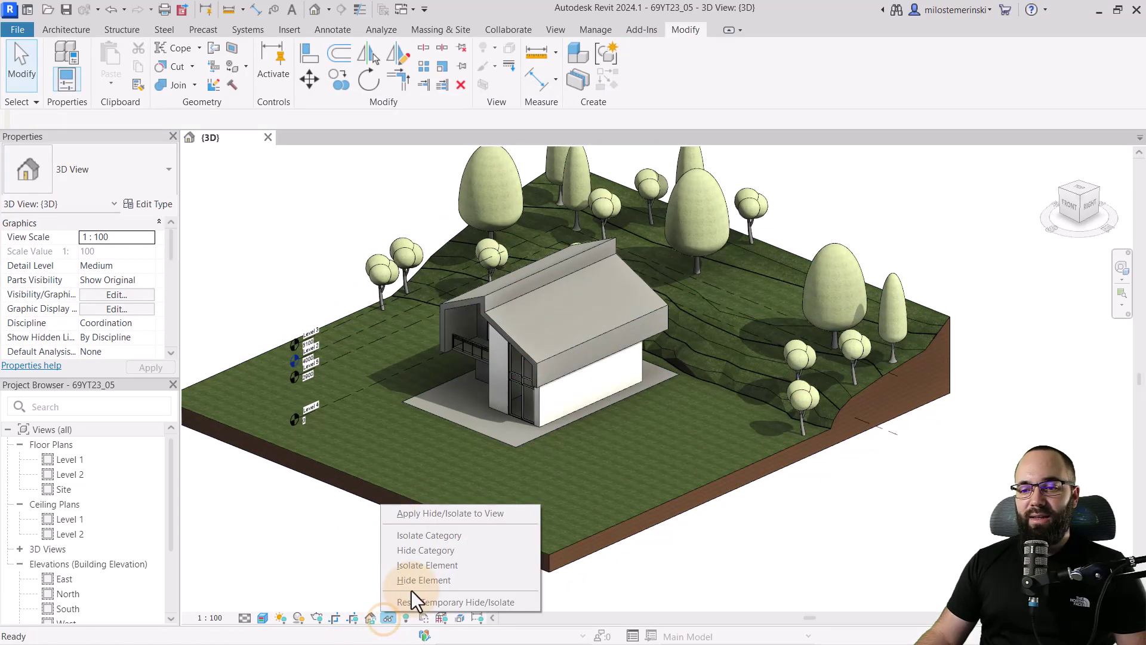
click(349, 578)
click(357, 498)
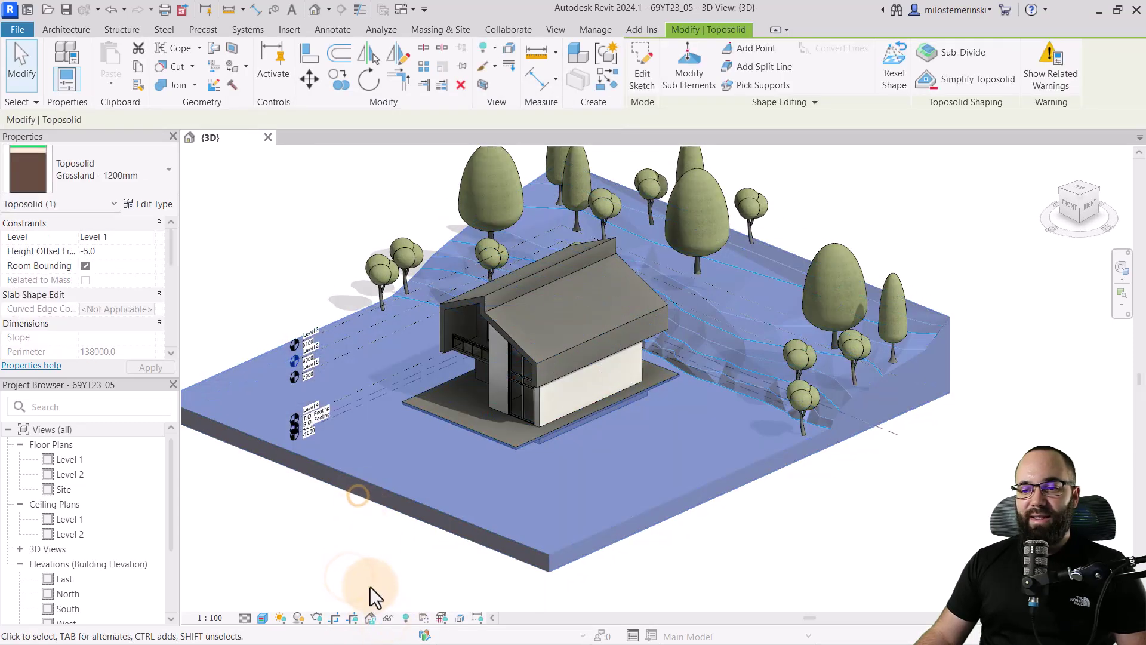
click(388, 617)
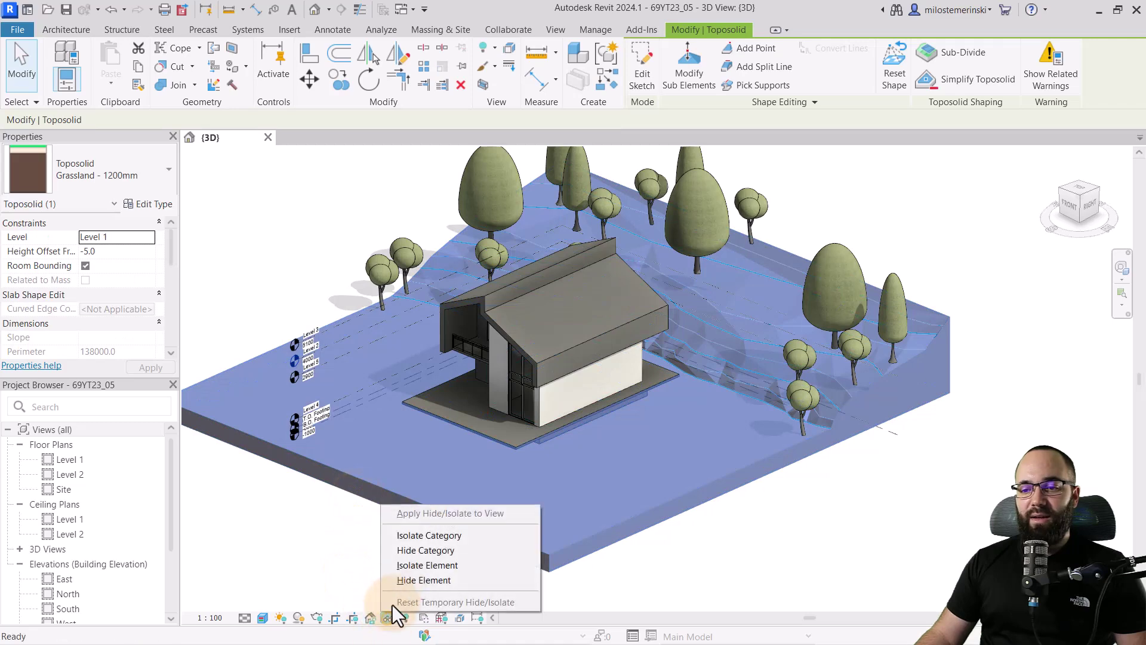
click(414, 567)
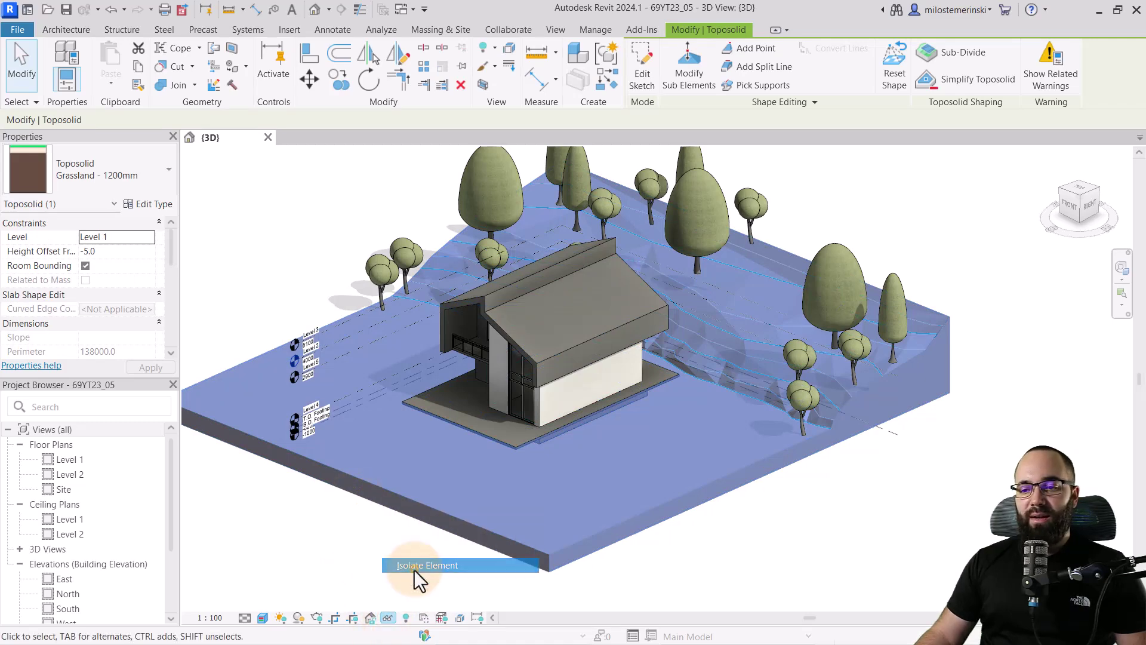
click(250, 237)
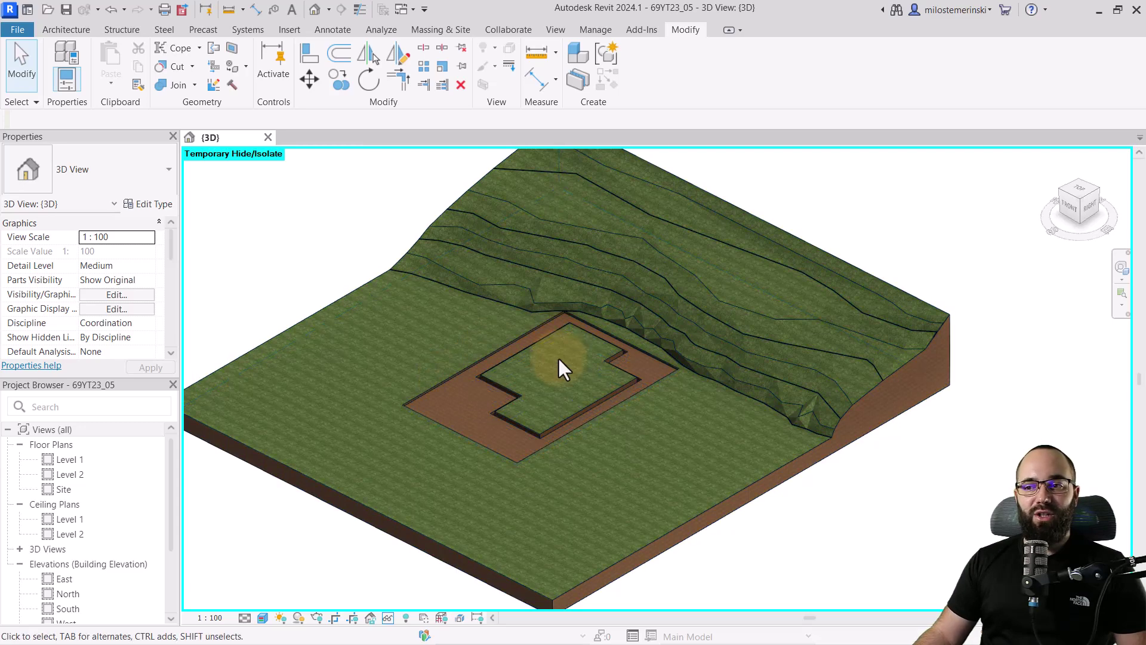
shift+middle_drag(576, 415, 547, 378)
click(388, 617)
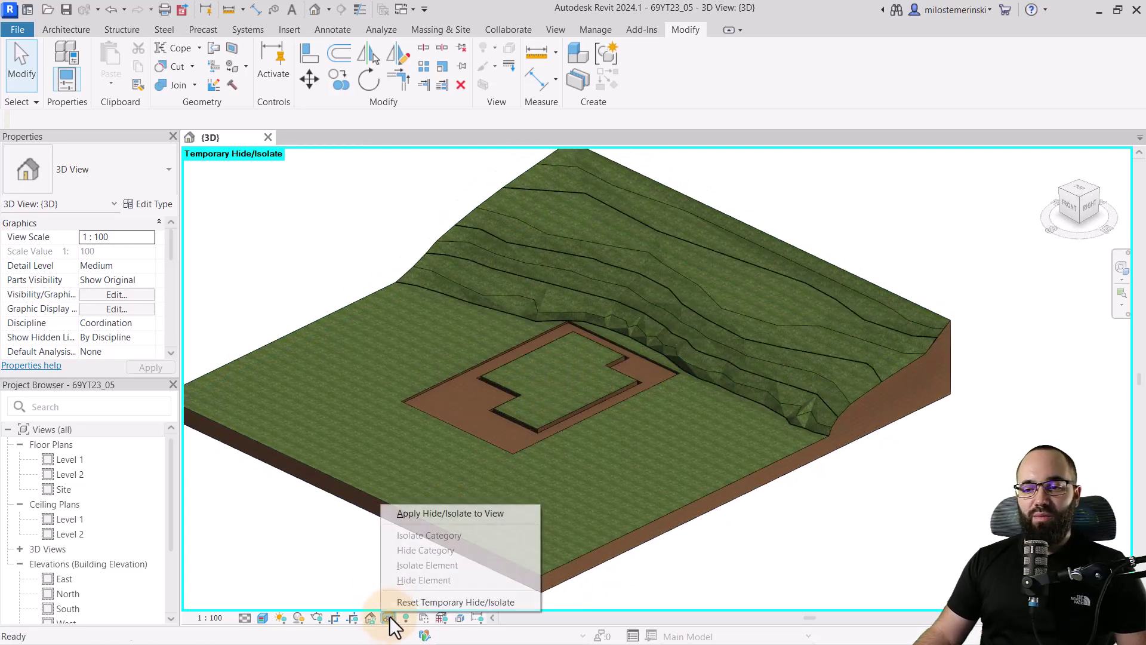
click(428, 603)
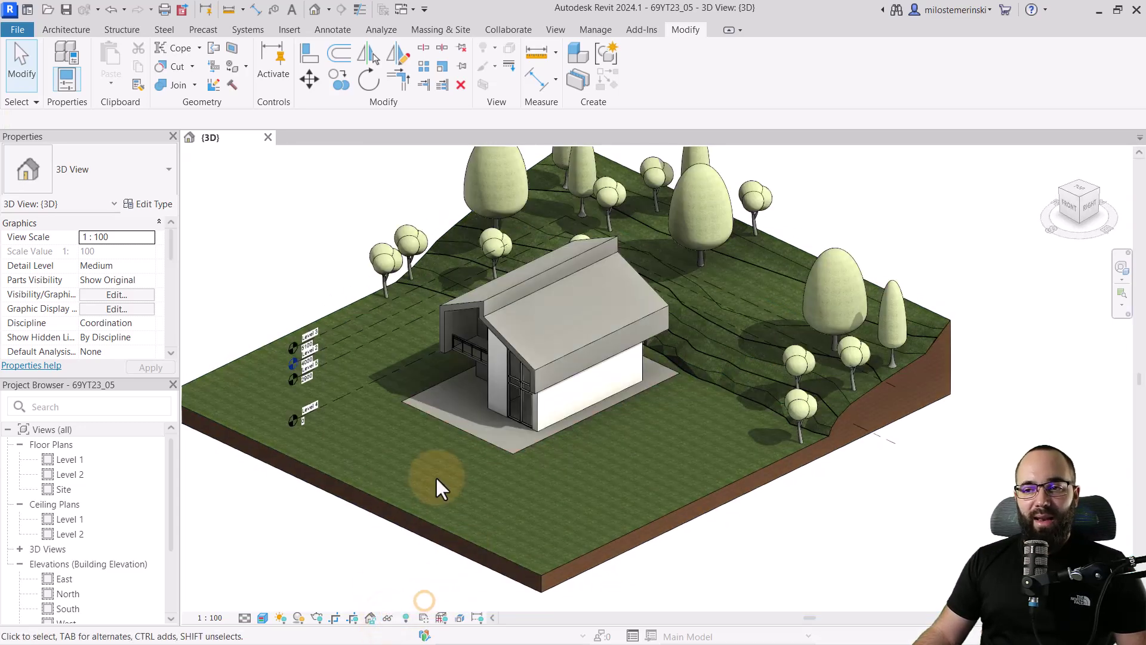
- Select the 69YT23_BUILDING model group and enter Edit Group mode
click(500, 343)
click(243, 238)
click(335, 254)
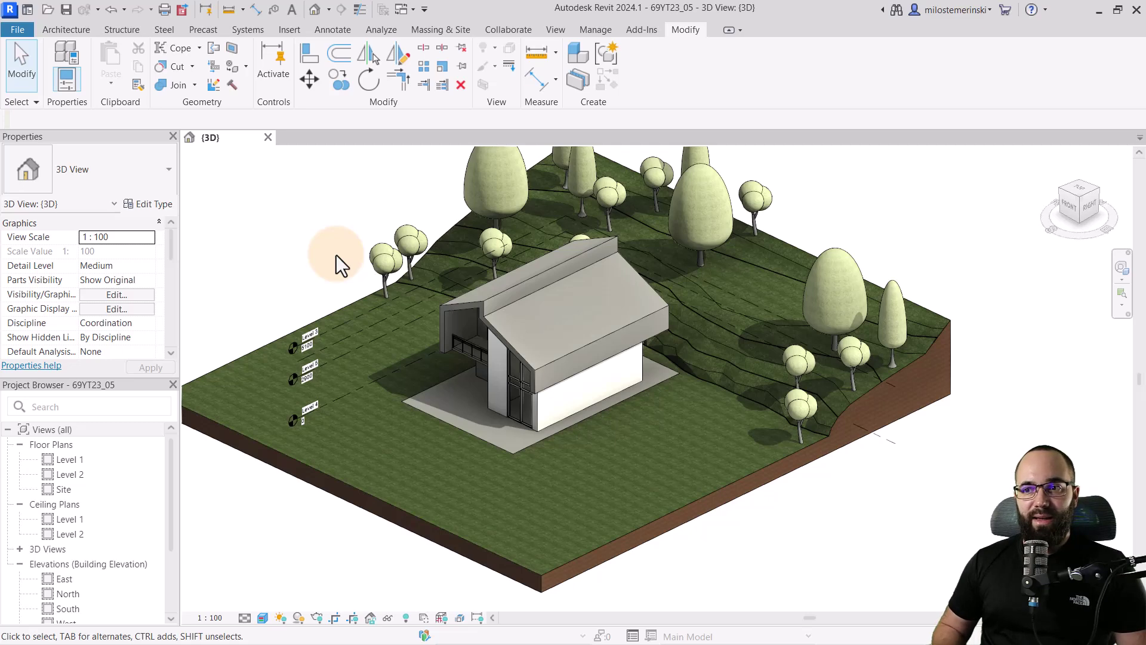
click(502, 292)
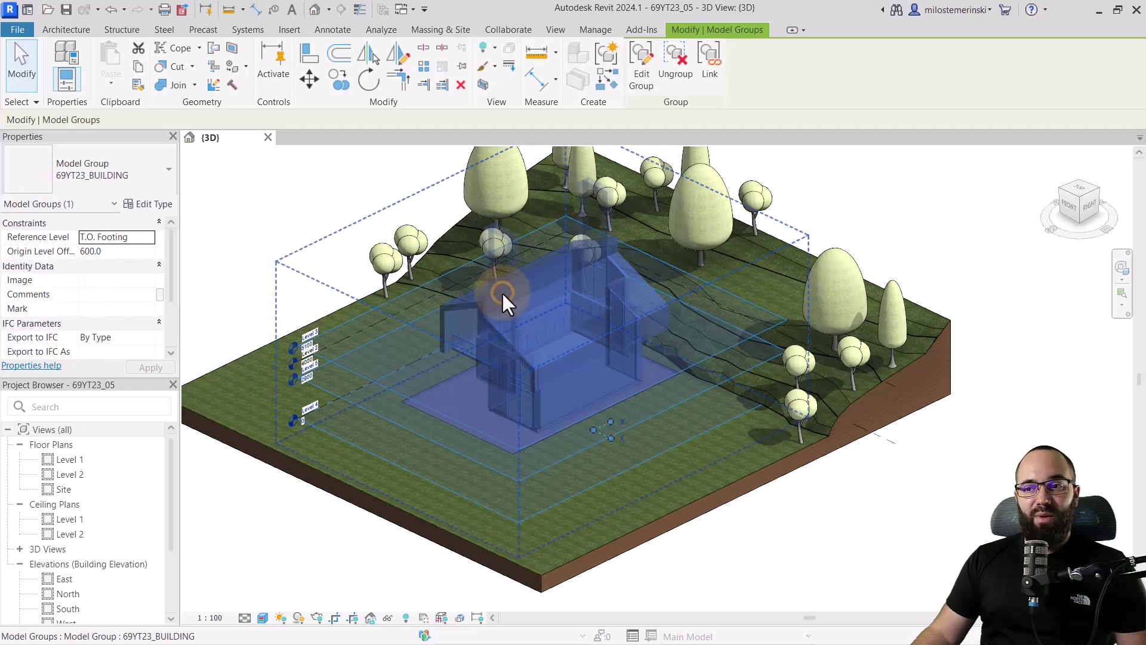
middle_drag(524, 320, 597, 227)
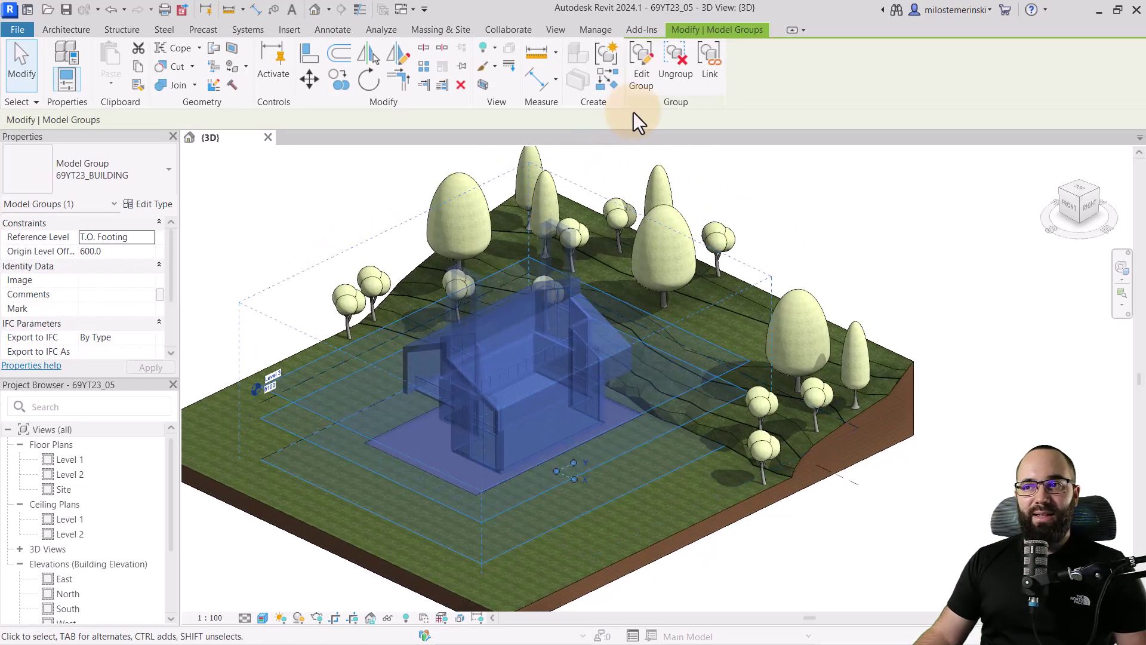
click(642, 74)
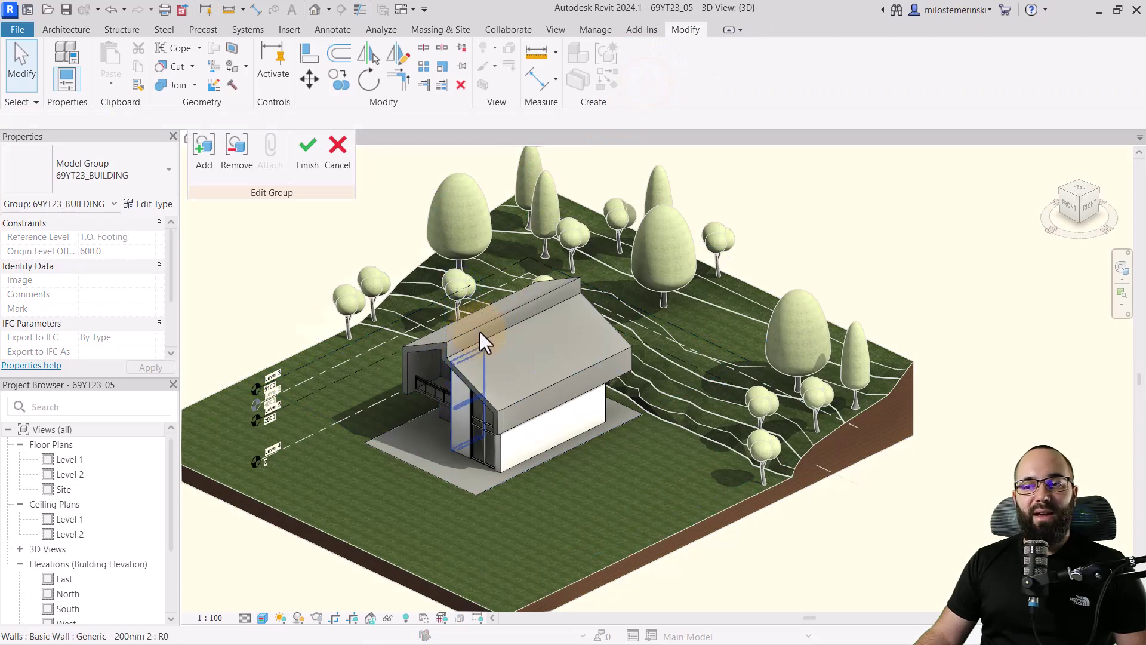
- Delete the roof, the chain of 8 walls, a railing, a floor and another wall from the group
click(494, 320)
key(Delete)
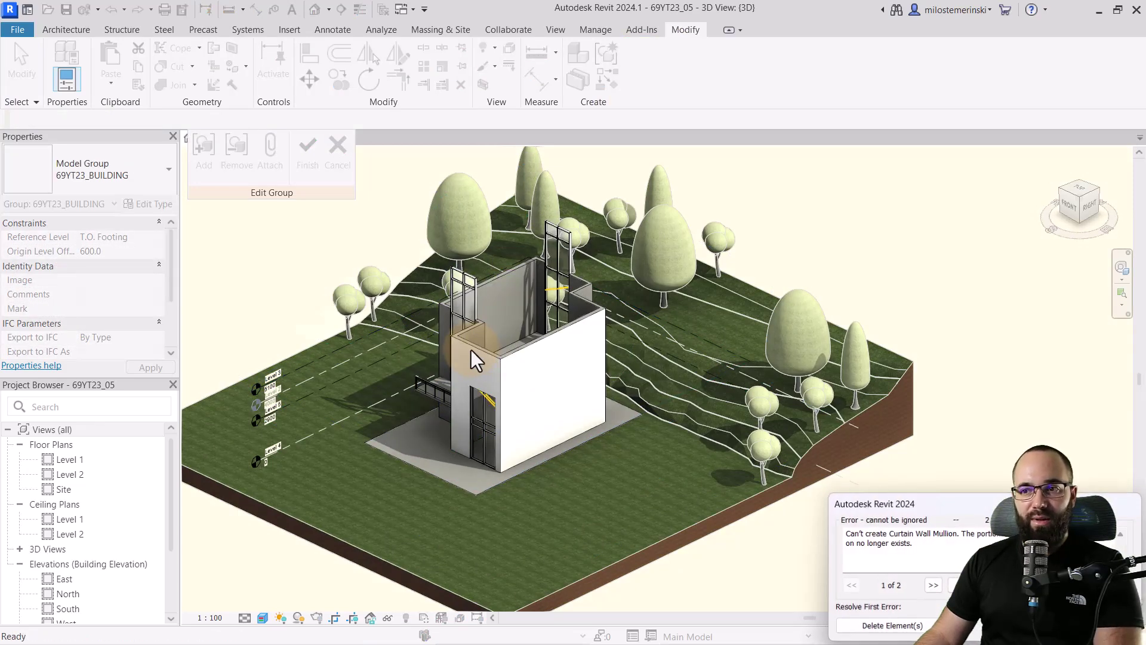
click(872, 625)
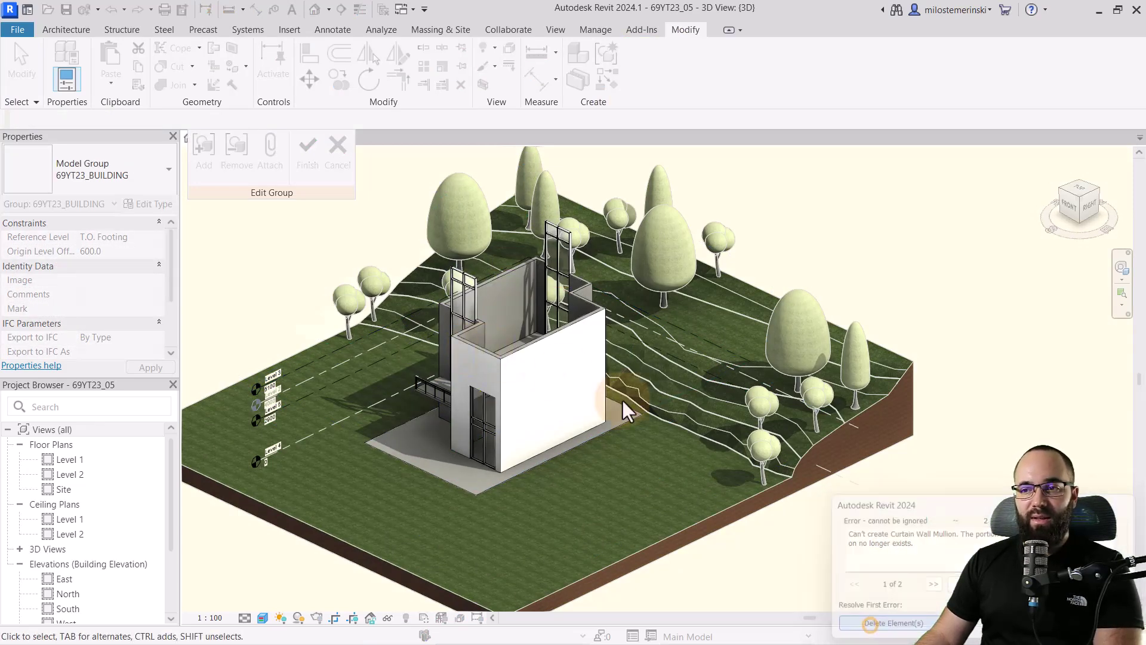
key(Tab)
click(485, 348)
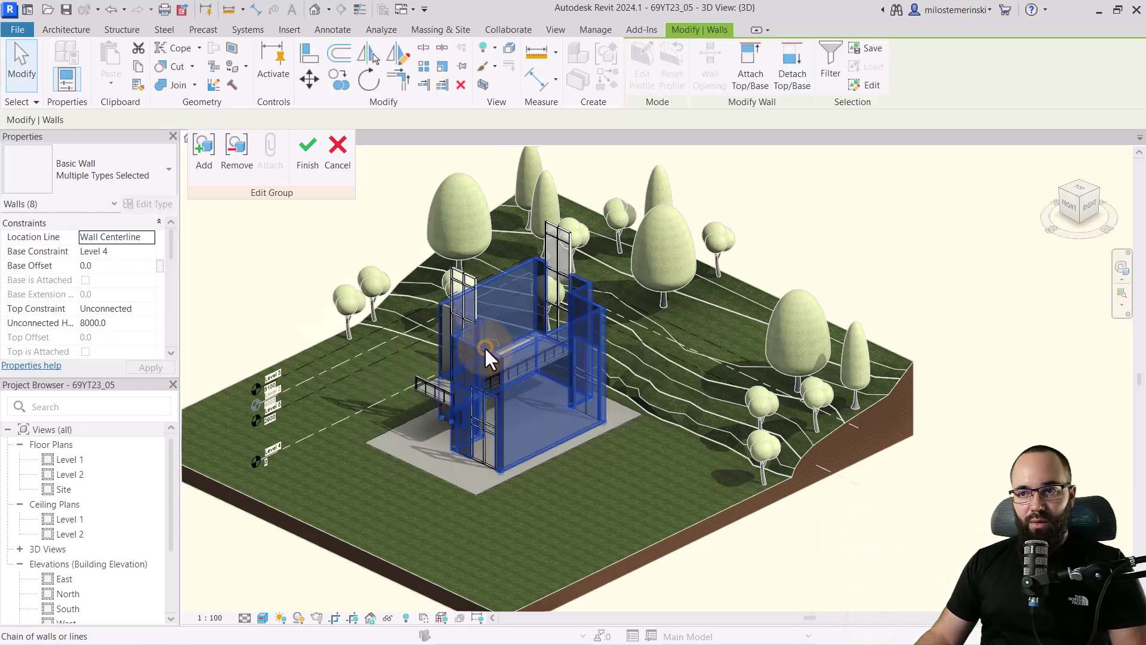
key(Delete)
click(450, 399)
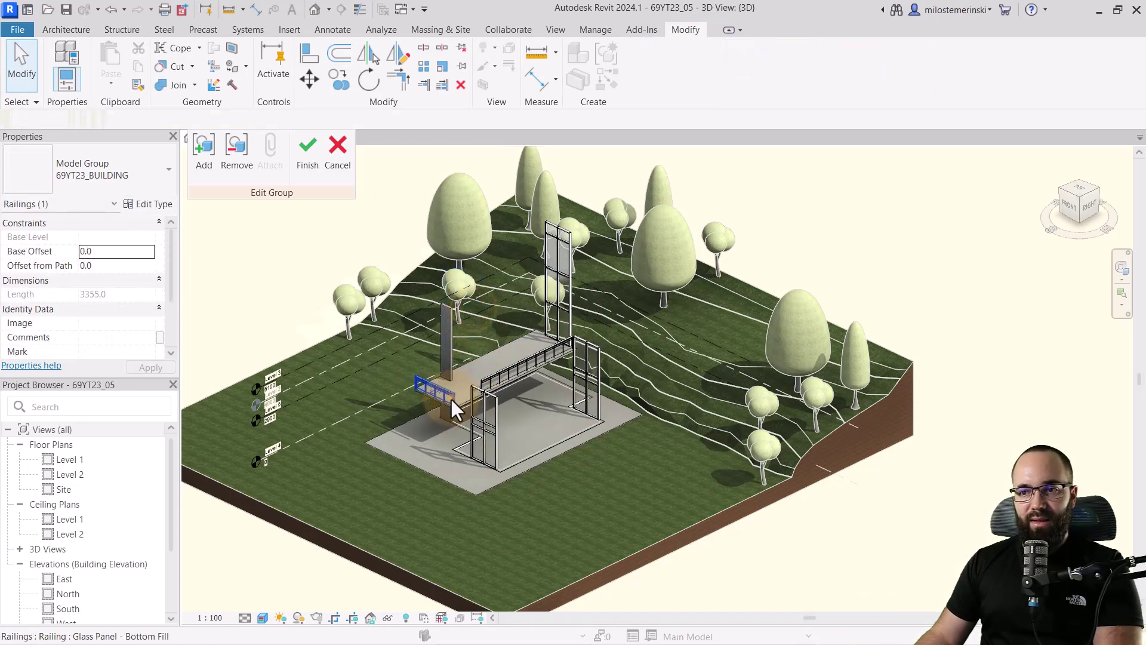
key(Delete)
click(456, 400)
key(Delete)
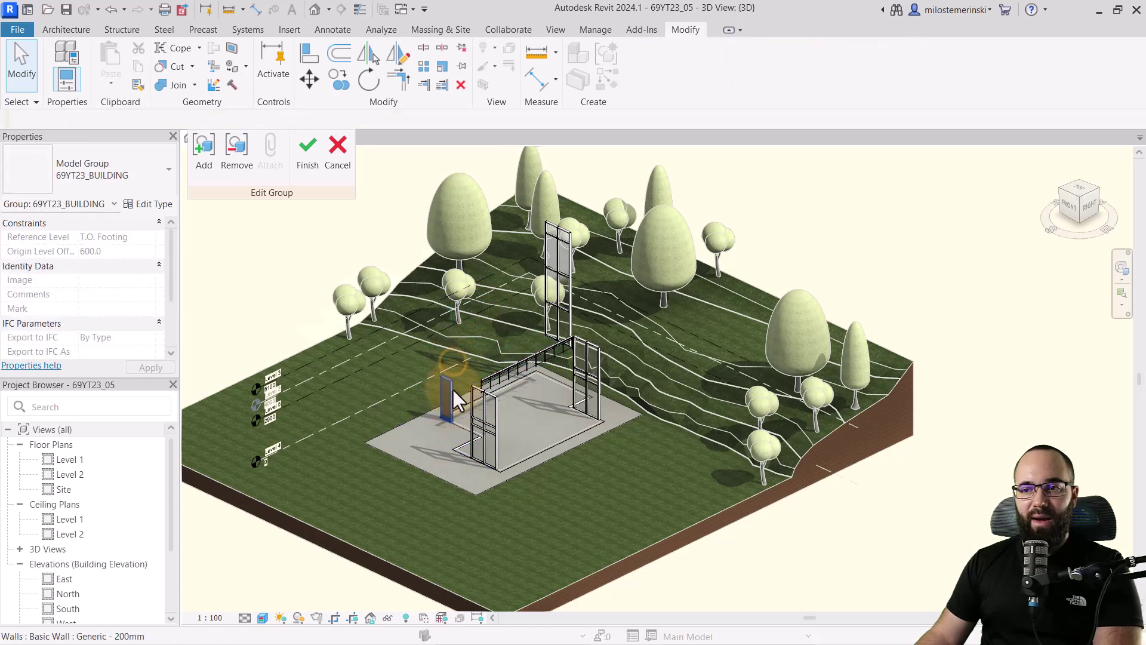
click(453, 392)
key(Delete)
- Delete the storefront curtain walls, remaining railing and floor slab, finish the group, and delete it
click(481, 399)
key(Delete)
click(499, 380)
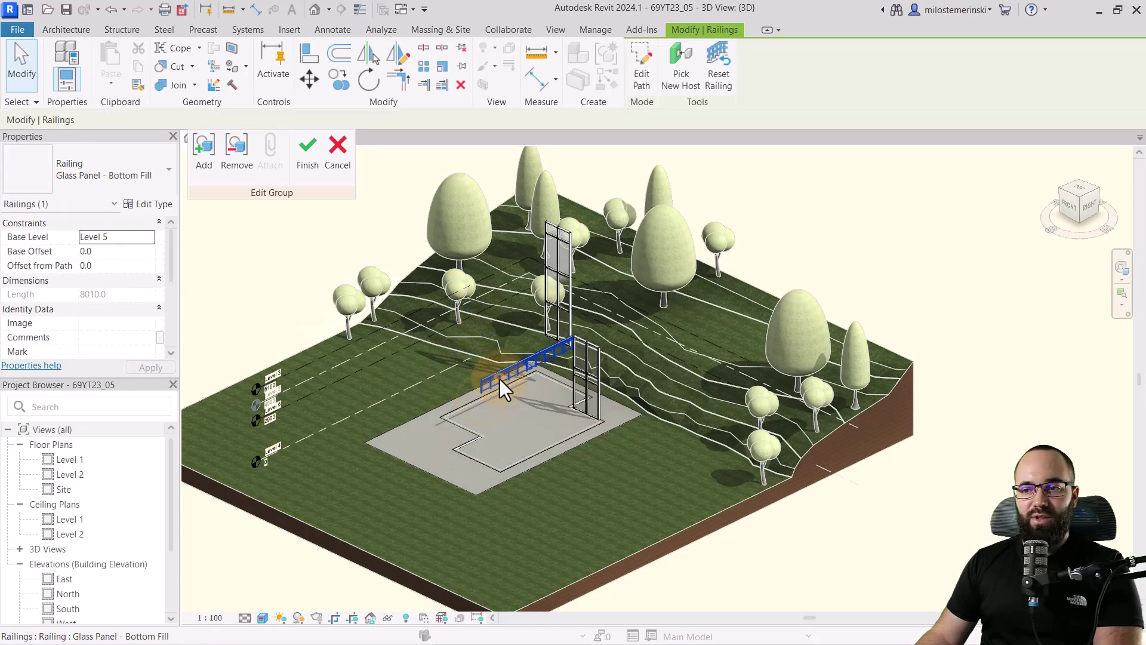
key(Delete)
click(578, 389)
key(Delete)
click(567, 317)
key(Delete)
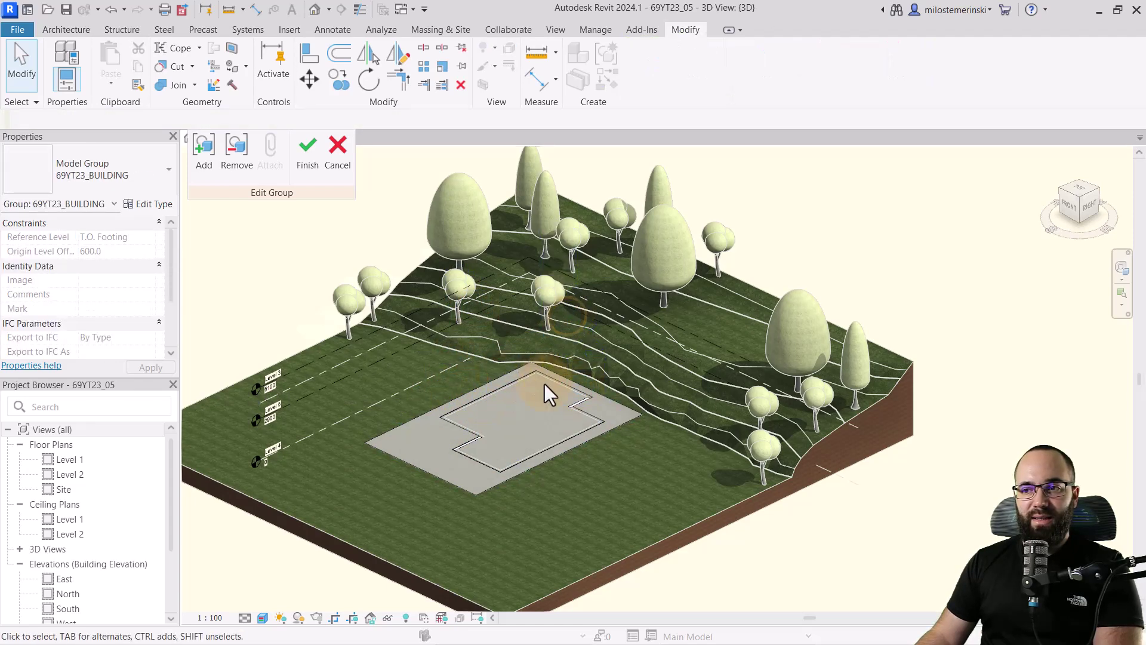
click(543, 383)
key(Delete)
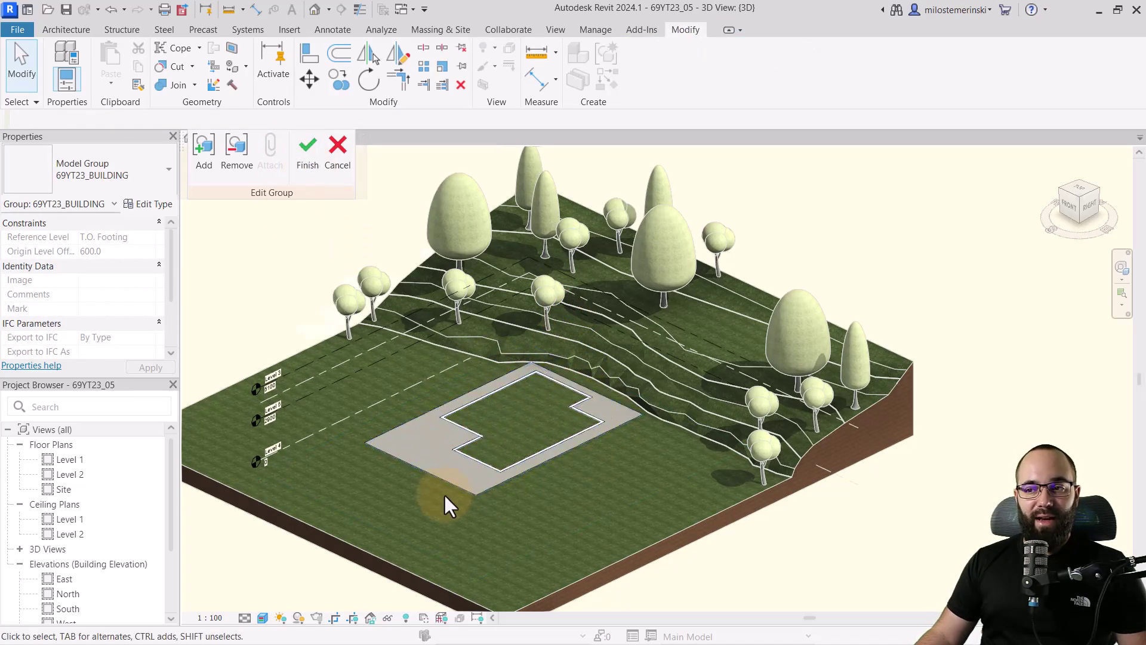
click(313, 173)
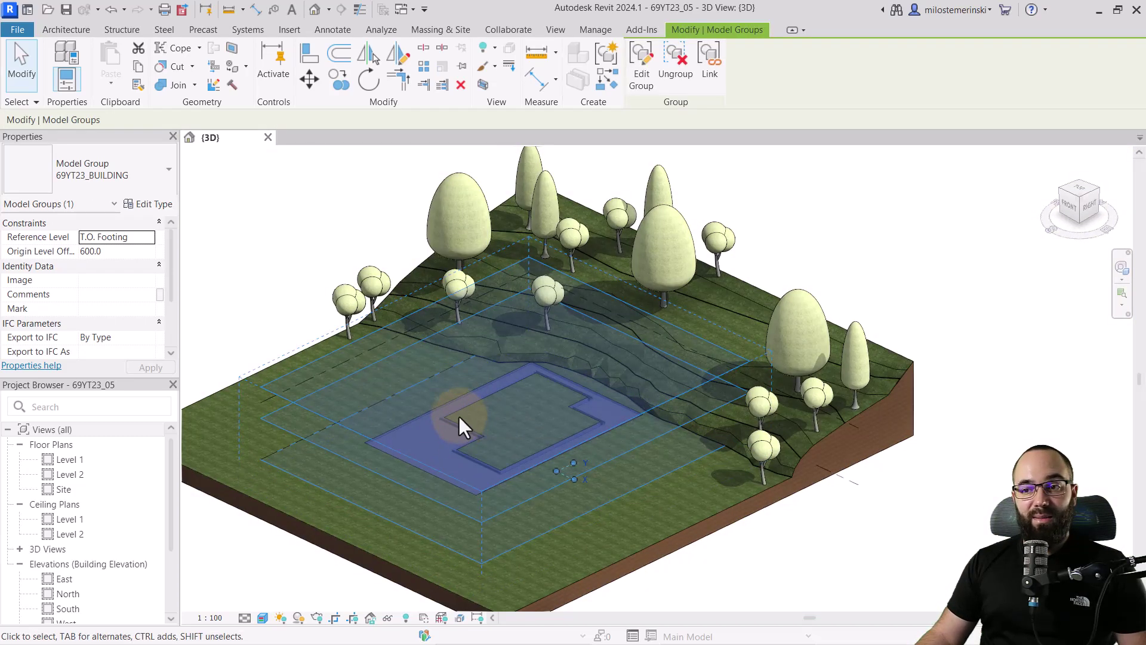
key(Delete)
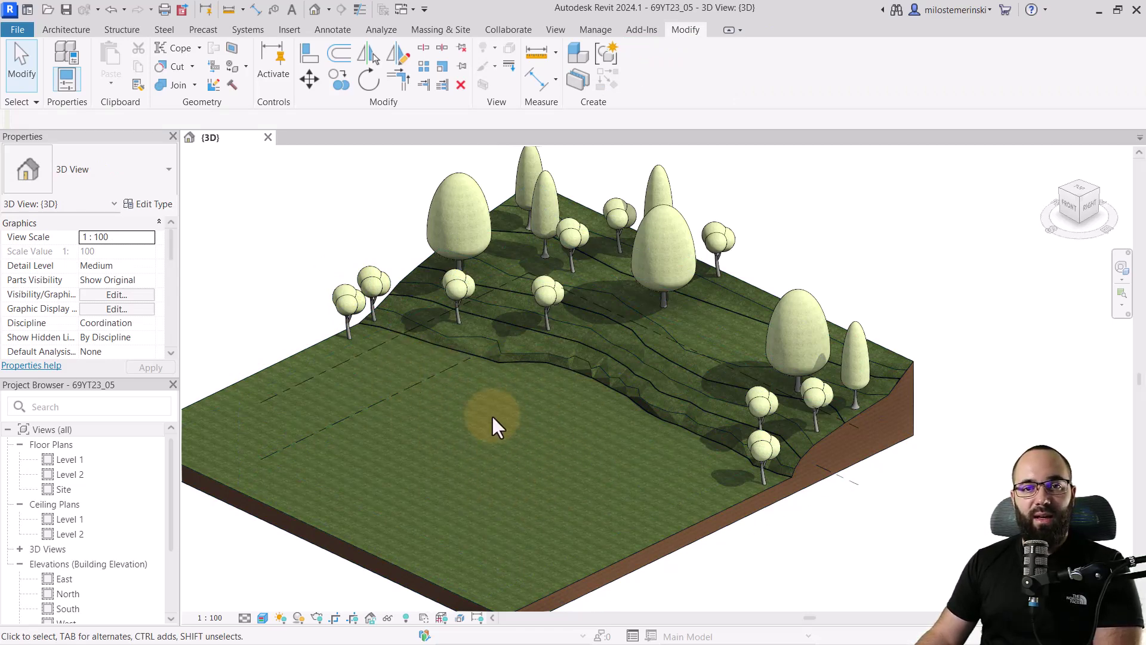
- Undo the group deletion and hide the emptied building group in this view
click(111, 9)
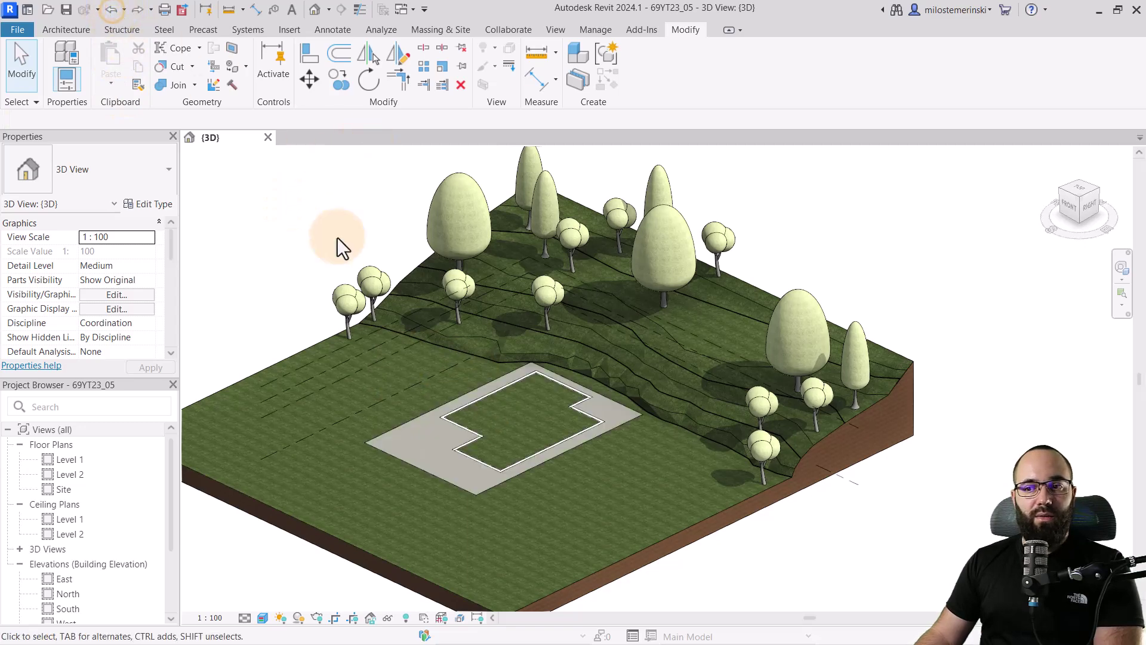
click(449, 423)
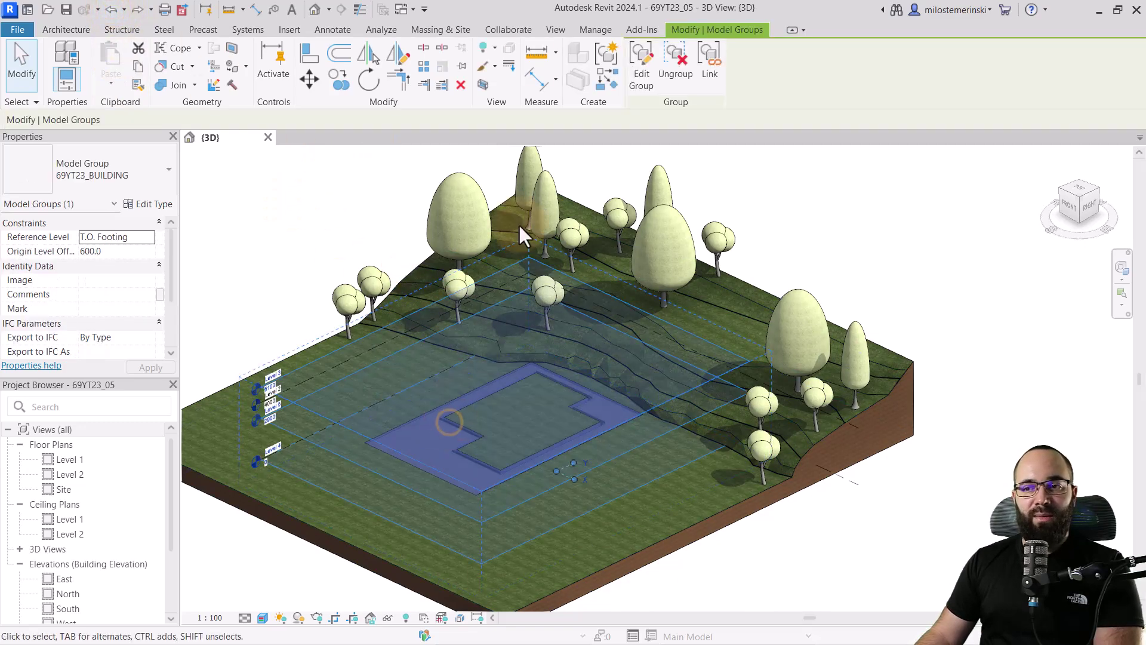
click(490, 50)
click(510, 75)
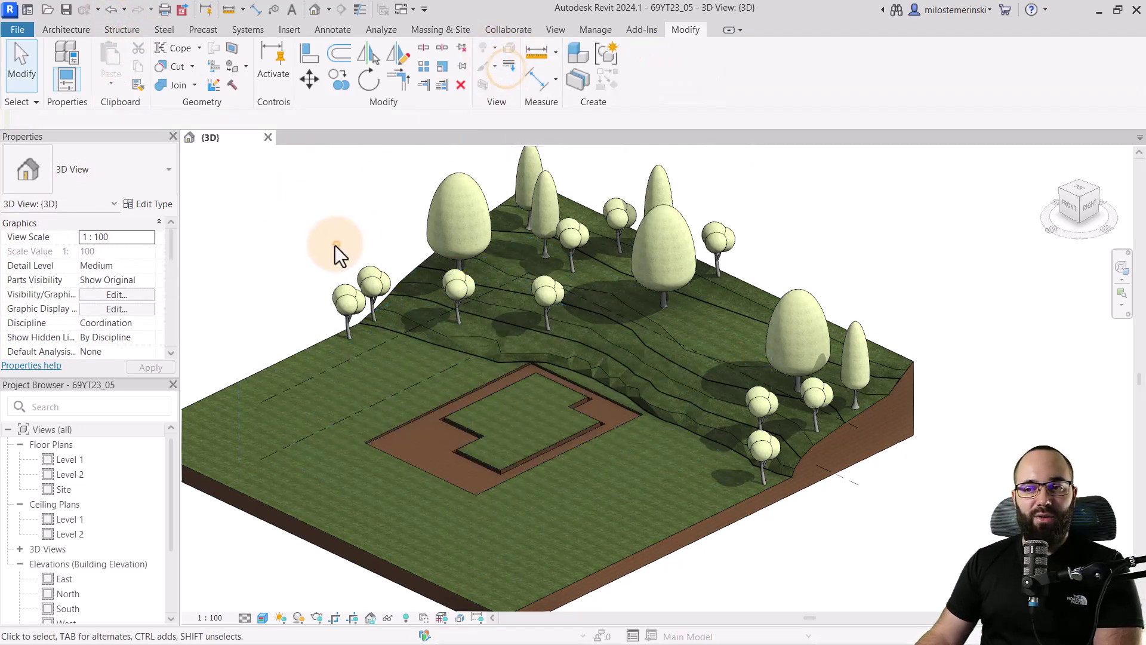
- Link the 69YT23_BUILDING.rvt model onto the site
click(282, 28)
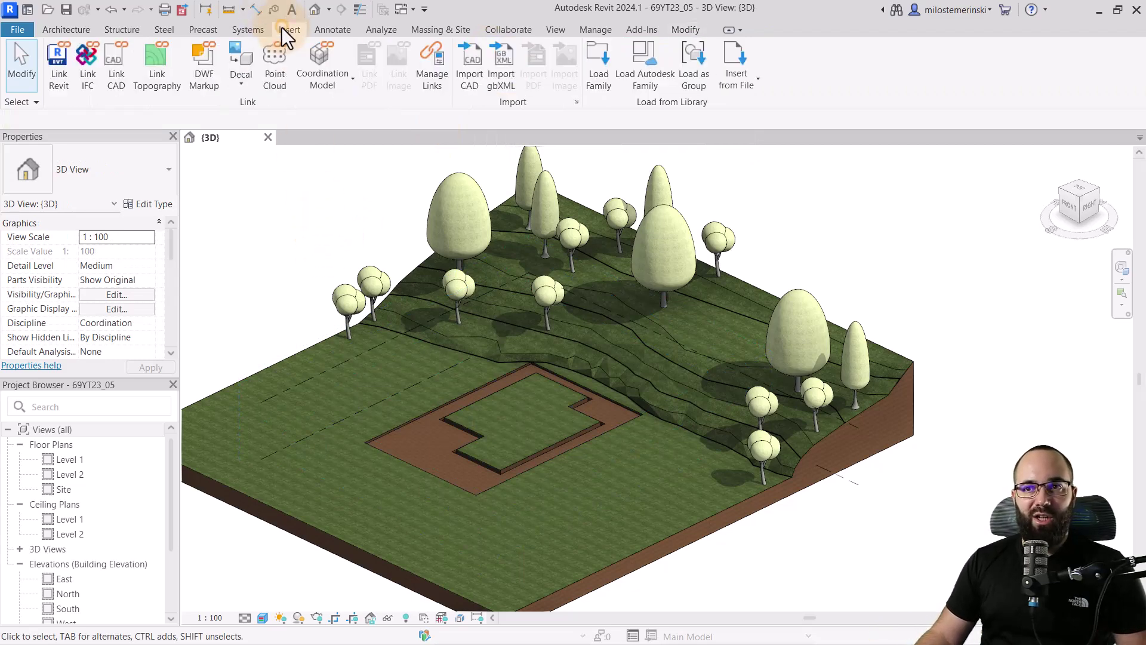
click(59, 80)
click(421, 411)
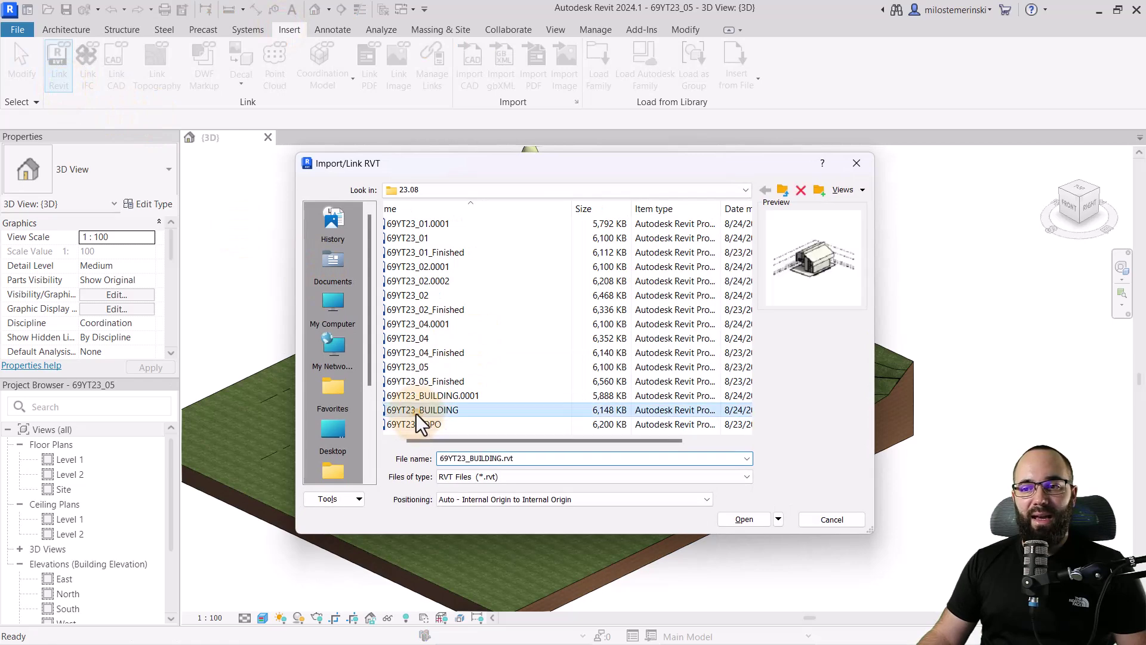
double_click(415, 413)
click(232, 253)
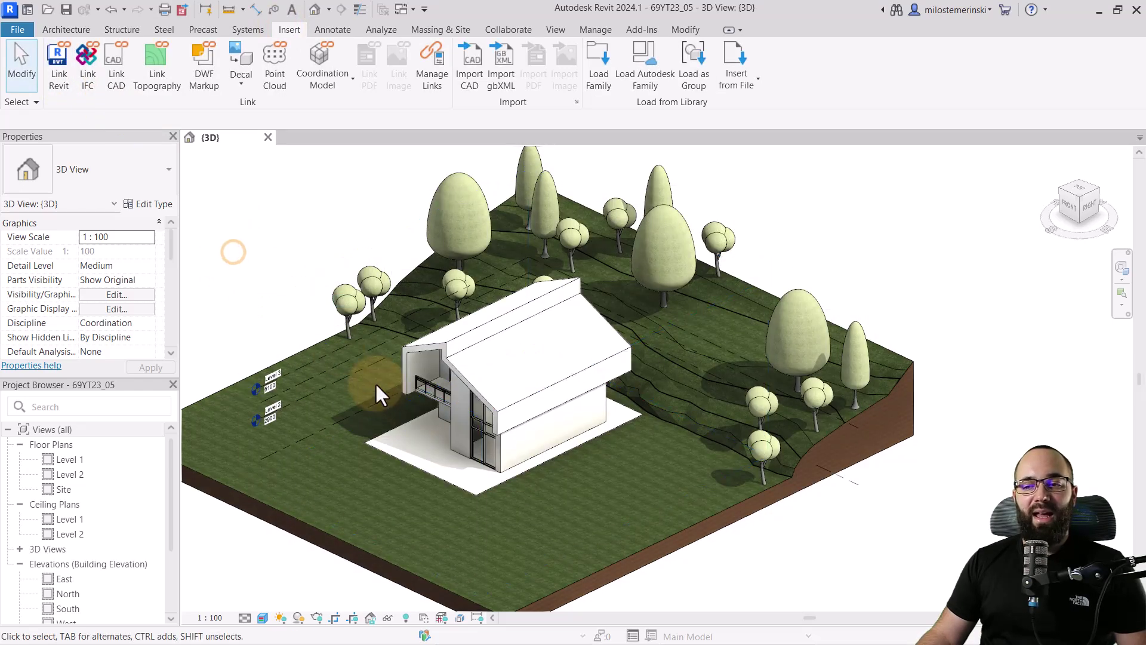